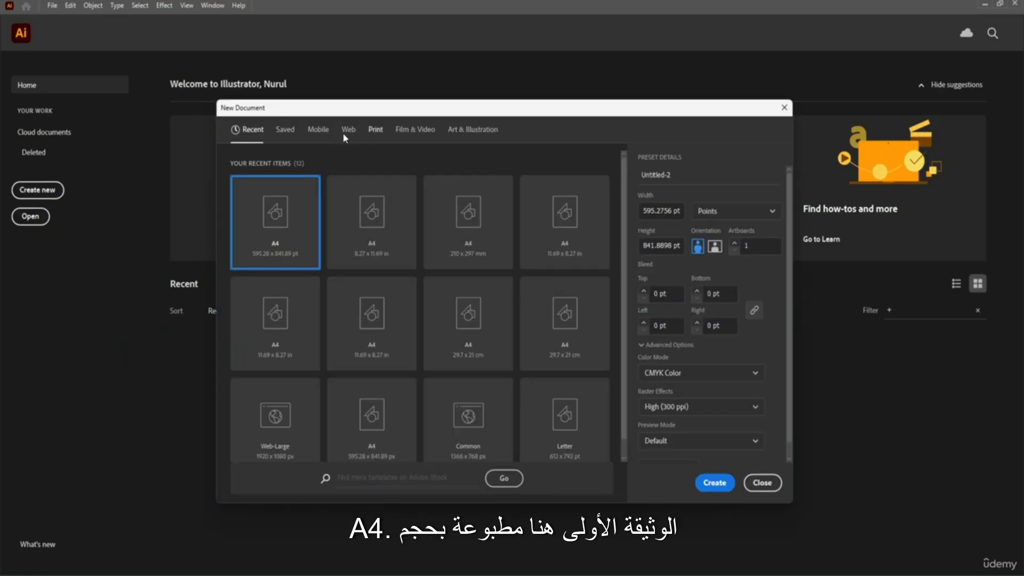
Step: Create a new A4 document from the blank print presets
click(375, 131)
click(379, 265)
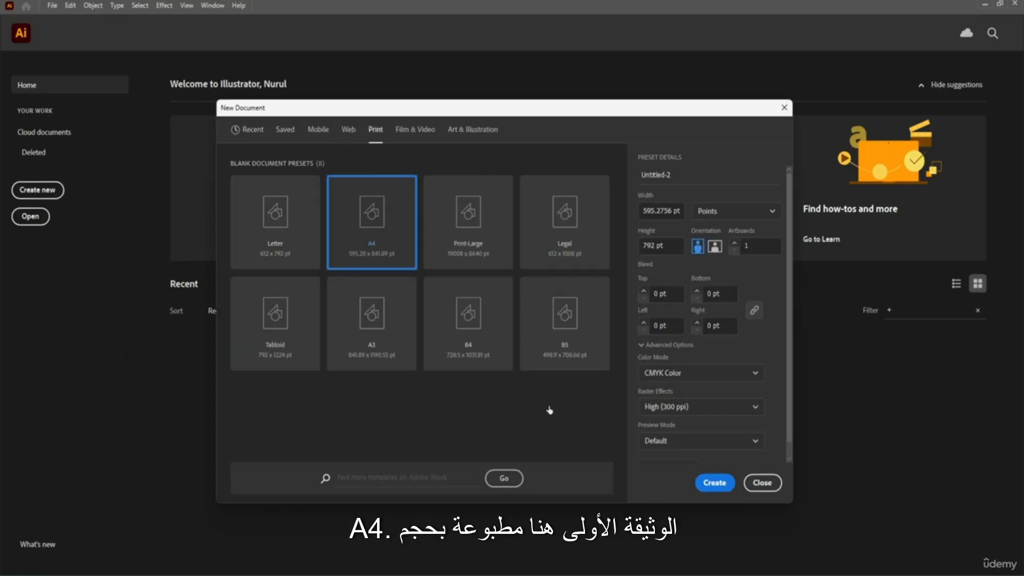
click(713, 482)
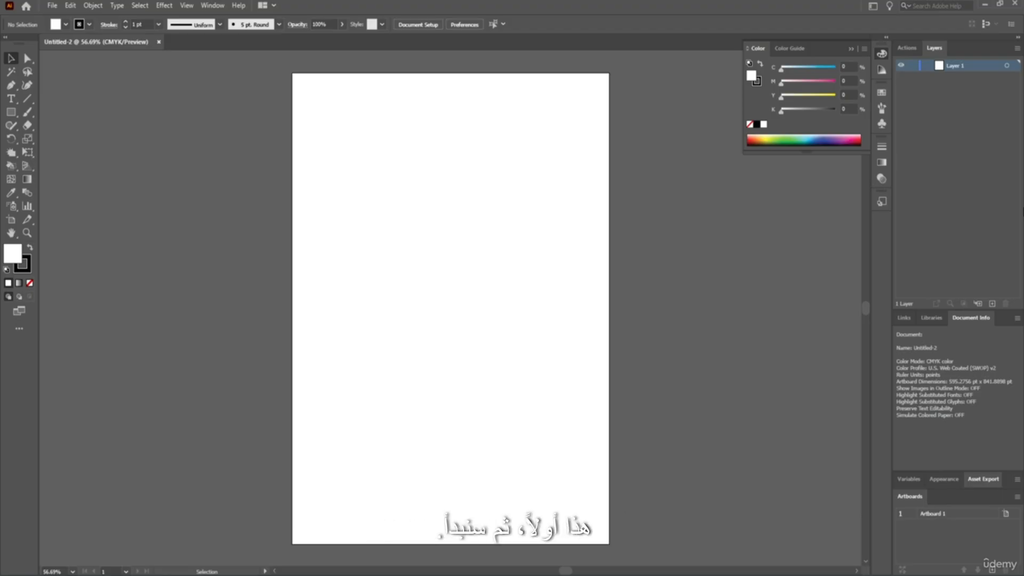
Step: Bring the linked weightlifter illustration into the document
key(ctrl+v)
scroll(235, 217, up, 4)
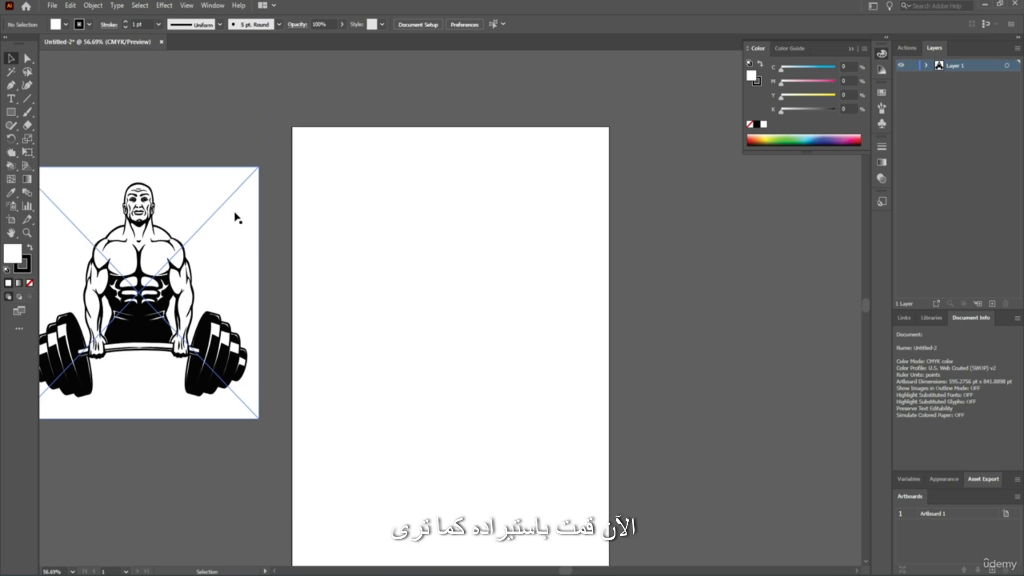
scroll(236, 217, down, 5)
scroll(235, 217, up, 2)
scroll(235, 219, down, 1)
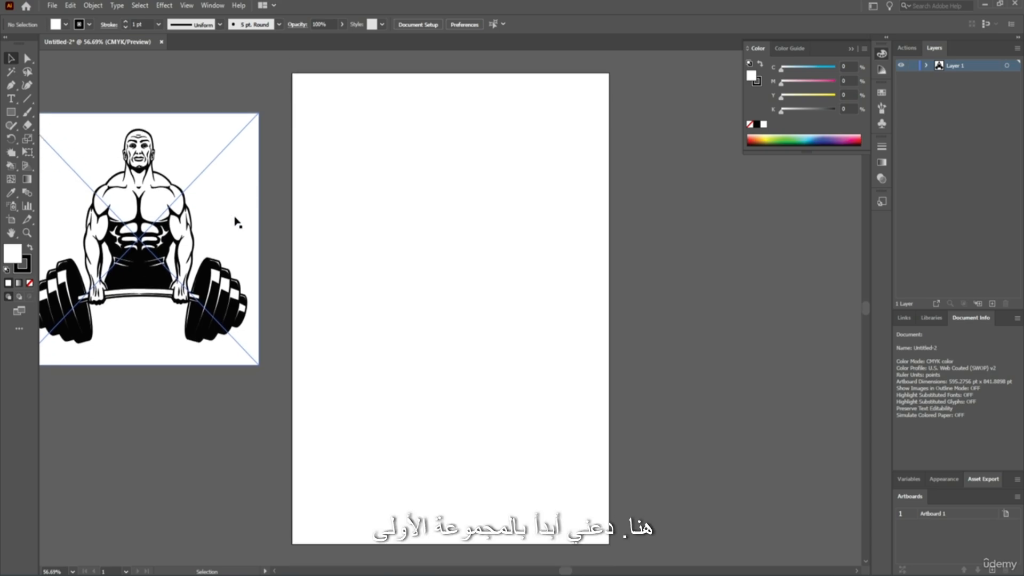
Step: Fit the artboard on screen and move the weightlifter illustration just right of the artboard, level with its top edge
click(73, 571)
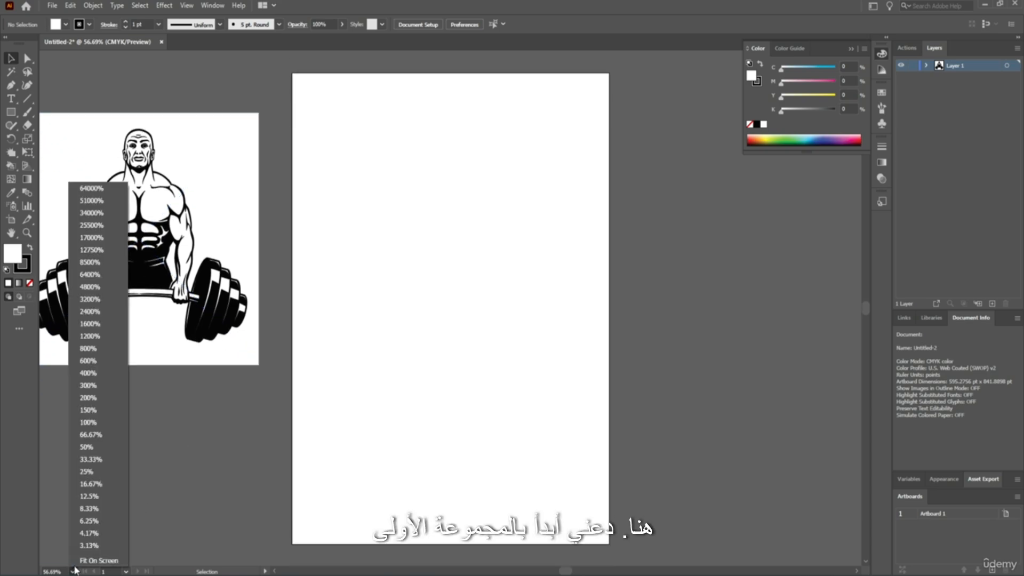
click(101, 559)
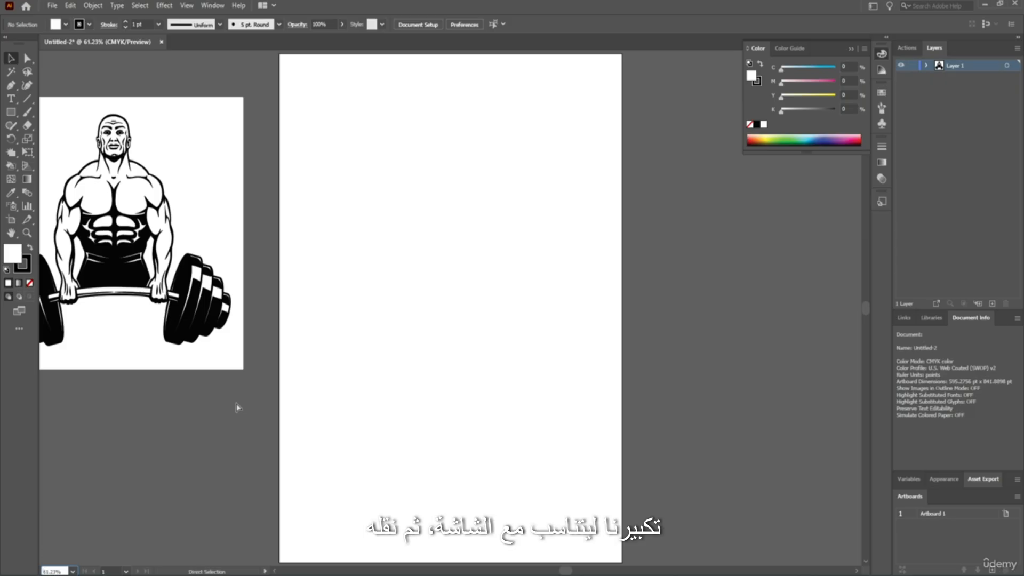
scroll(236, 405, right, 2)
scroll(235, 407, right, 5)
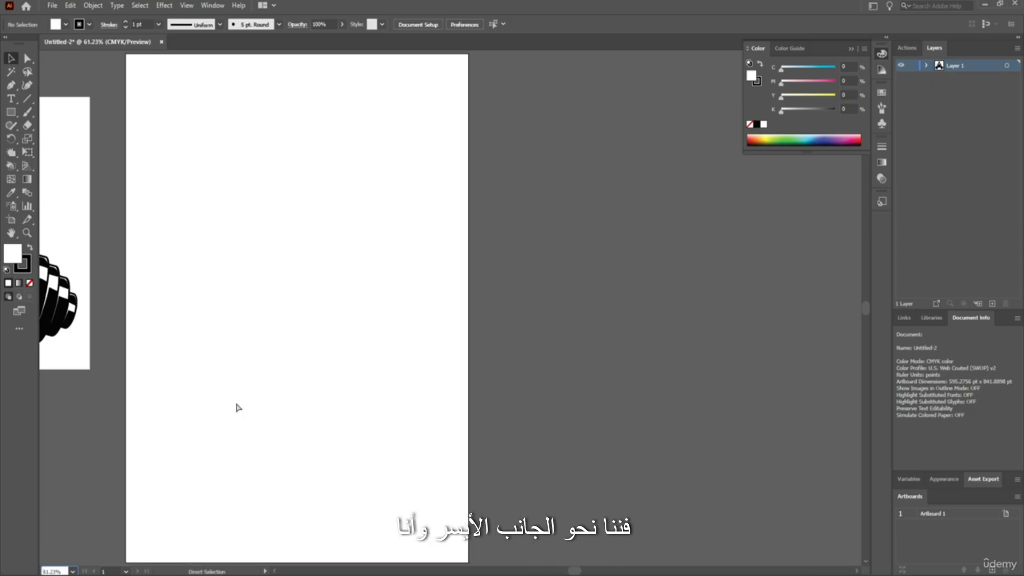
drag(59, 270, 768, 275)
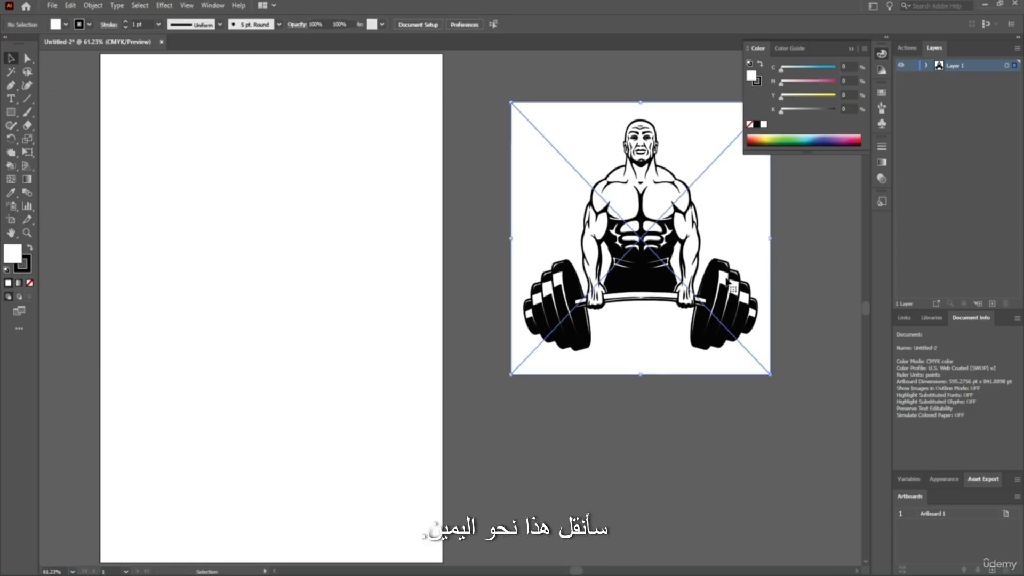
scroll(454, 347, right, 1)
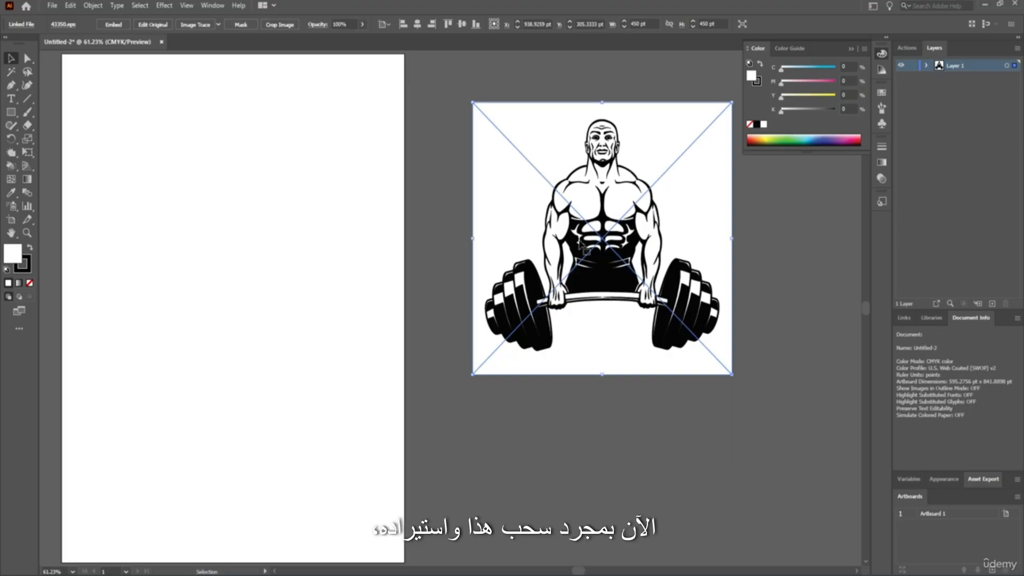
drag(584, 245, 522, 197)
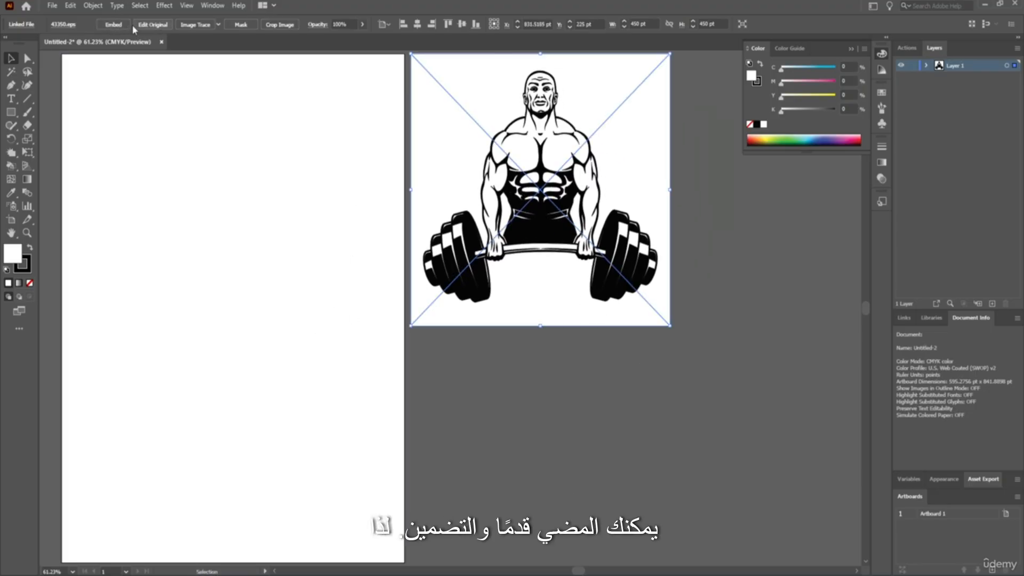
Step: Embed the linked weightlifter illustration and check its vector paths on the chest up close
click(113, 25)
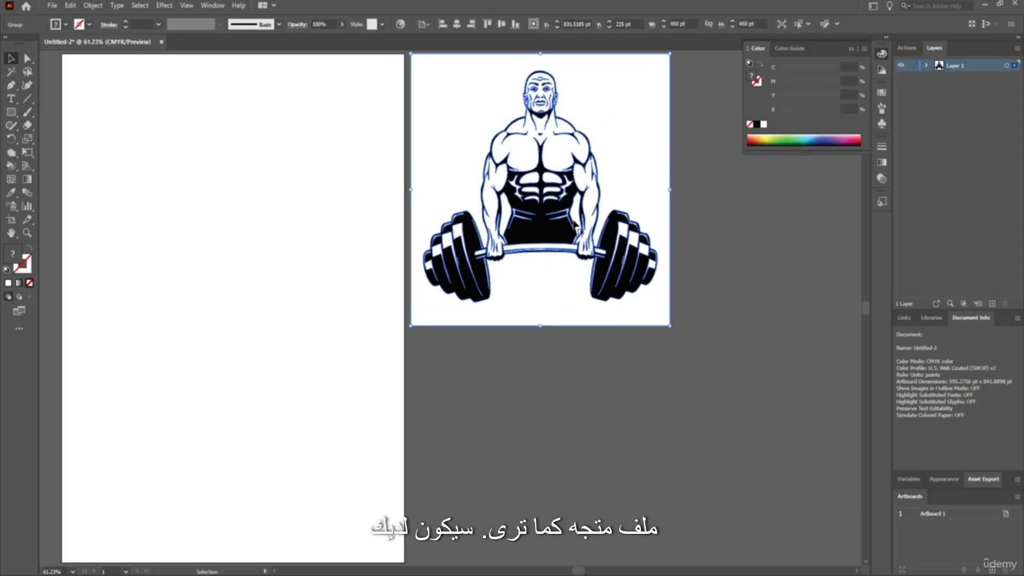
key(ctrl+plus)
key(ctrl+plus)
key(ctrl+plus)
key(ctrl+plus)
key(ctrl+plus)
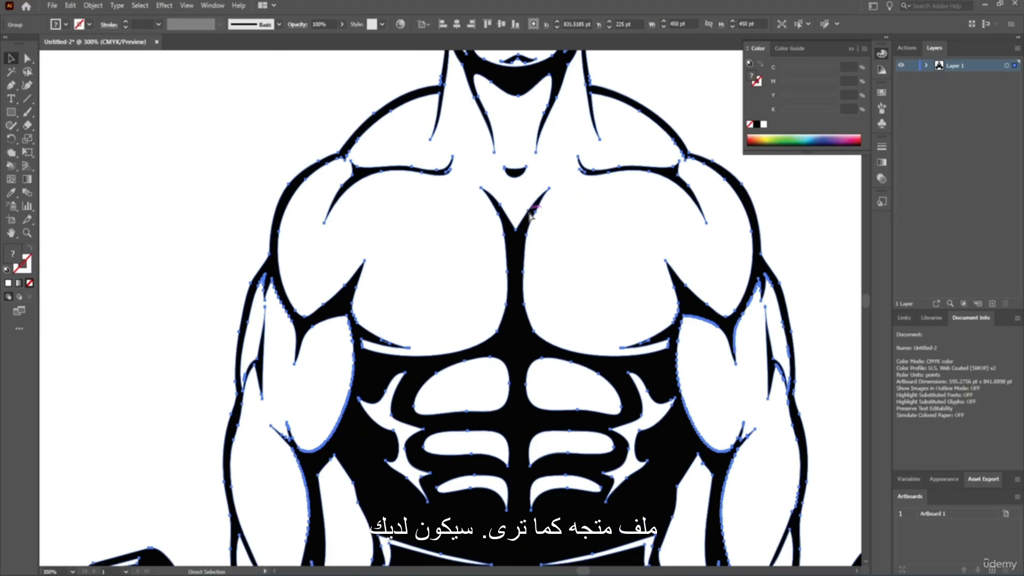
scroll(530, 212, up, 3)
key(ctrl+1)
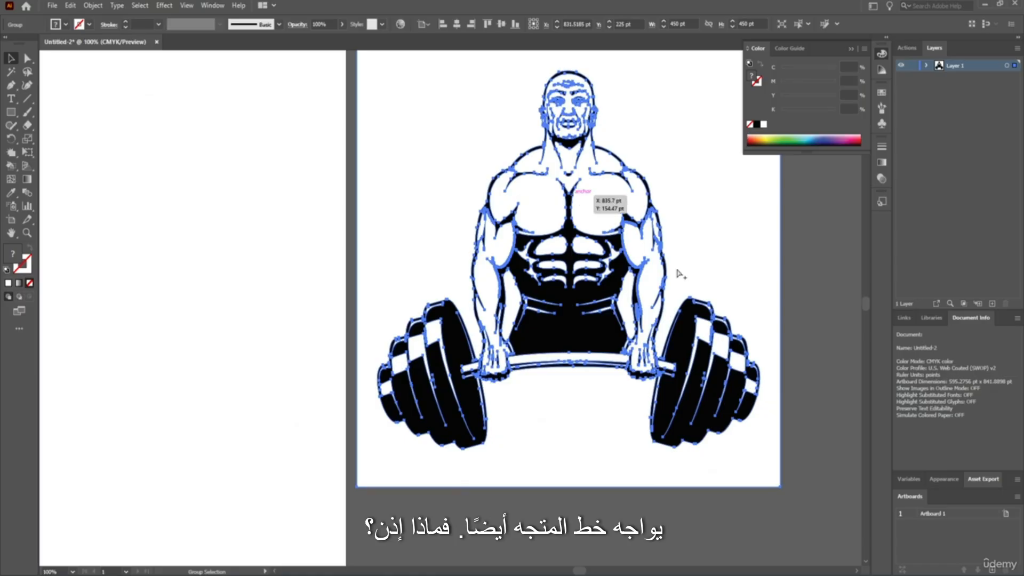
Step: Remove the white background around the weightlifter with the Shape Builder tool
scroll(594, 229, down, 1)
scroll(569, 225, up, 1)
scroll(569, 224, right, 2)
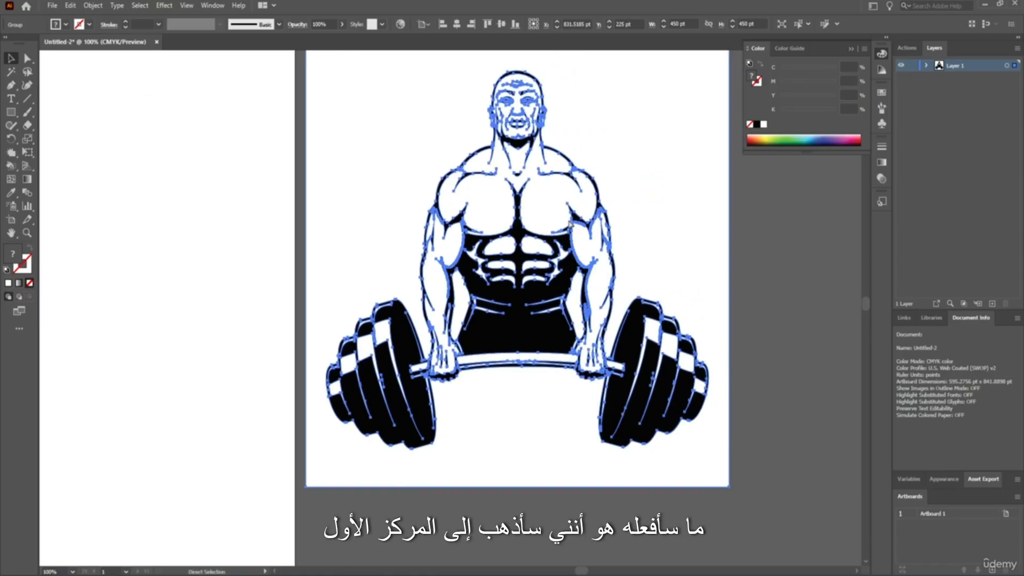
scroll(568, 225, left, 1)
scroll(569, 225, down, 1)
scroll(568, 224, up, 1)
key(a)
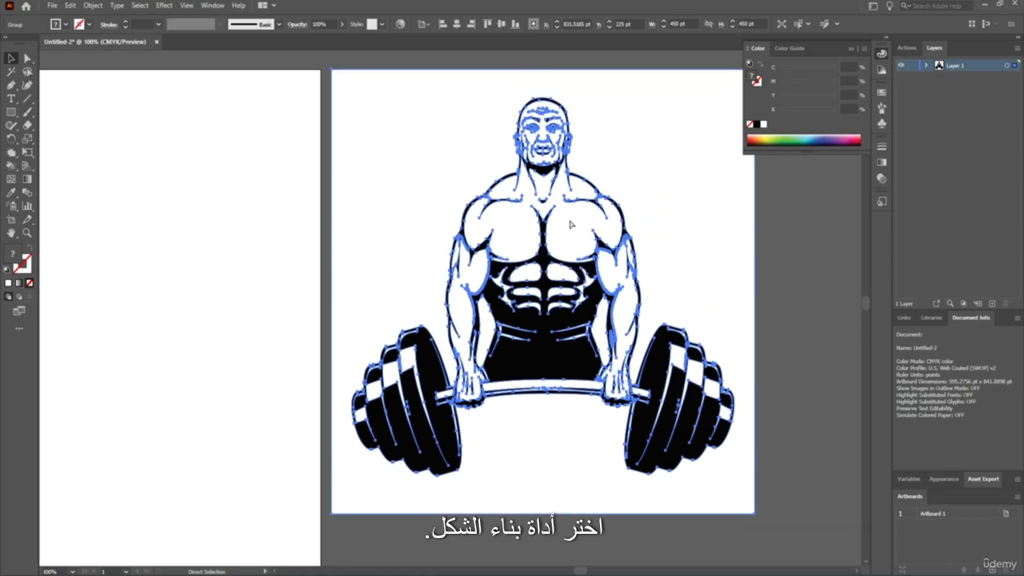
scroll(569, 225, right, 2)
key(v)
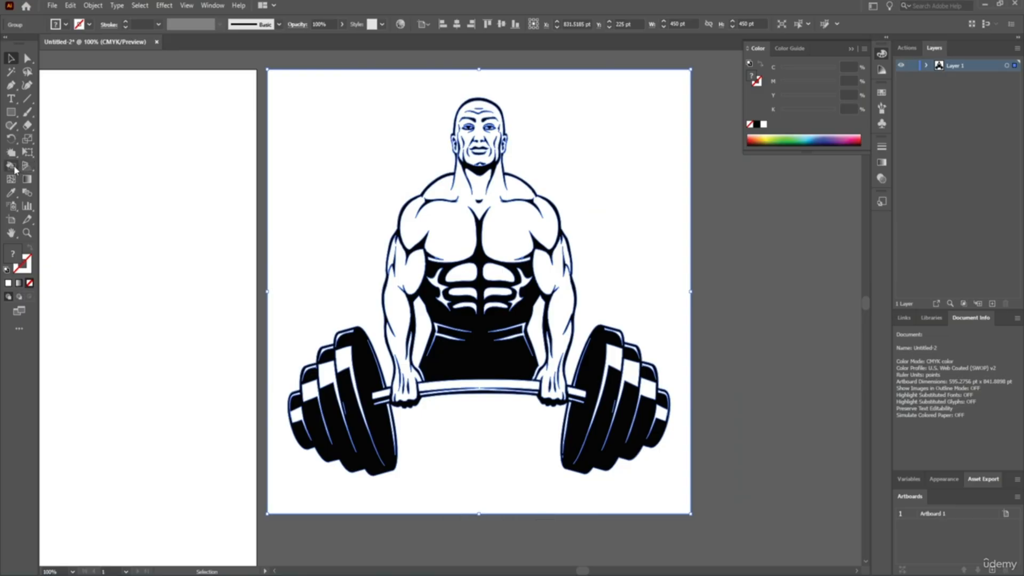
click(12, 164)
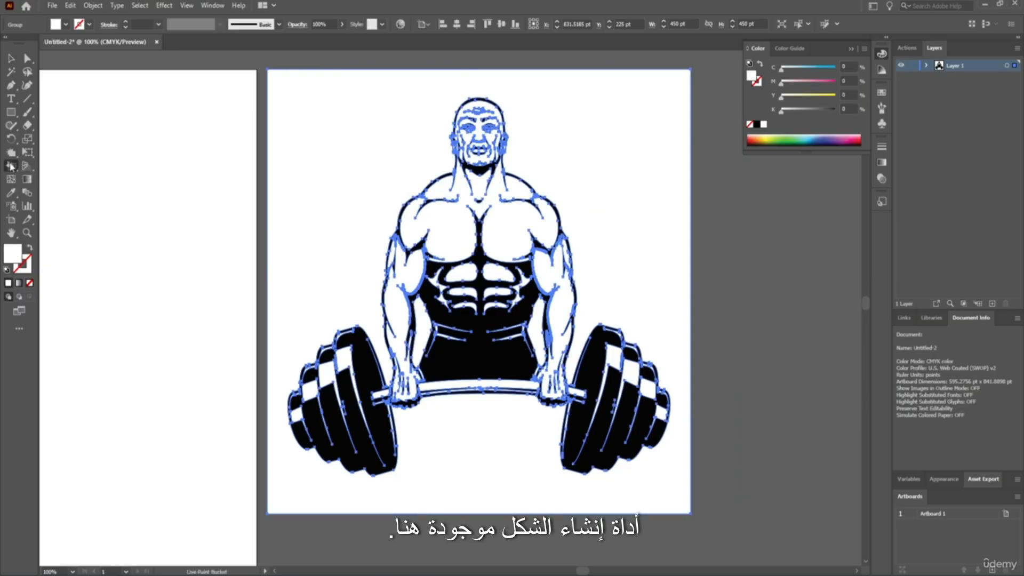
click(38, 167)
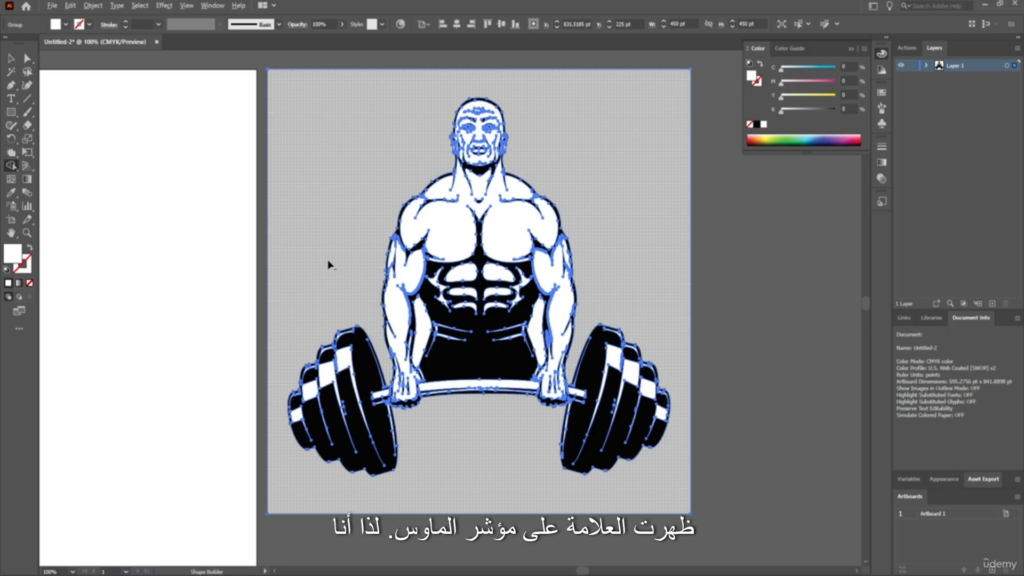
alt+click(310, 231)
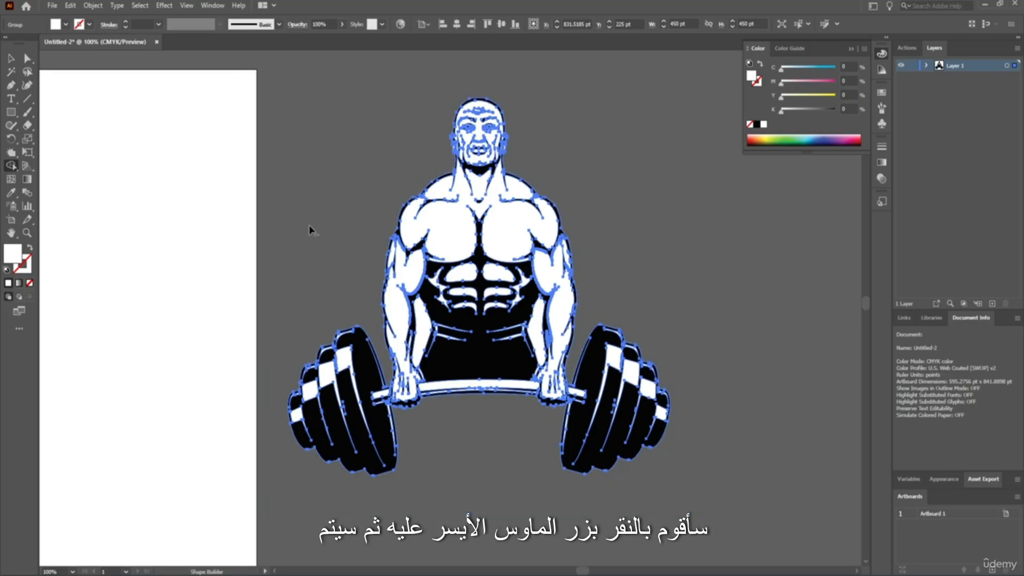
Step: Remove the two white gaps between the arms and the torso with the Shape Builder
alt+click(425, 335)
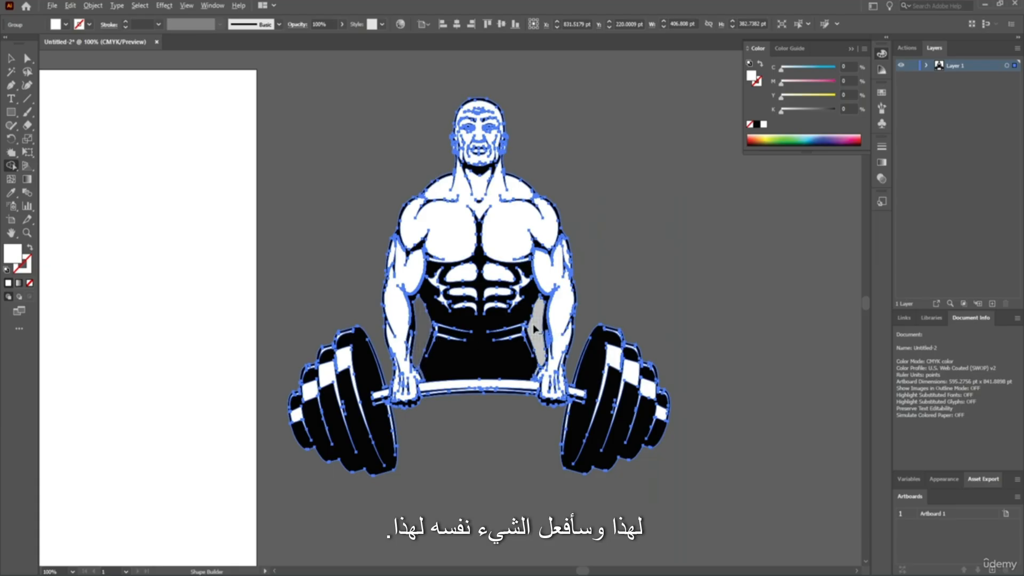
alt+click(534, 329)
click(10, 59)
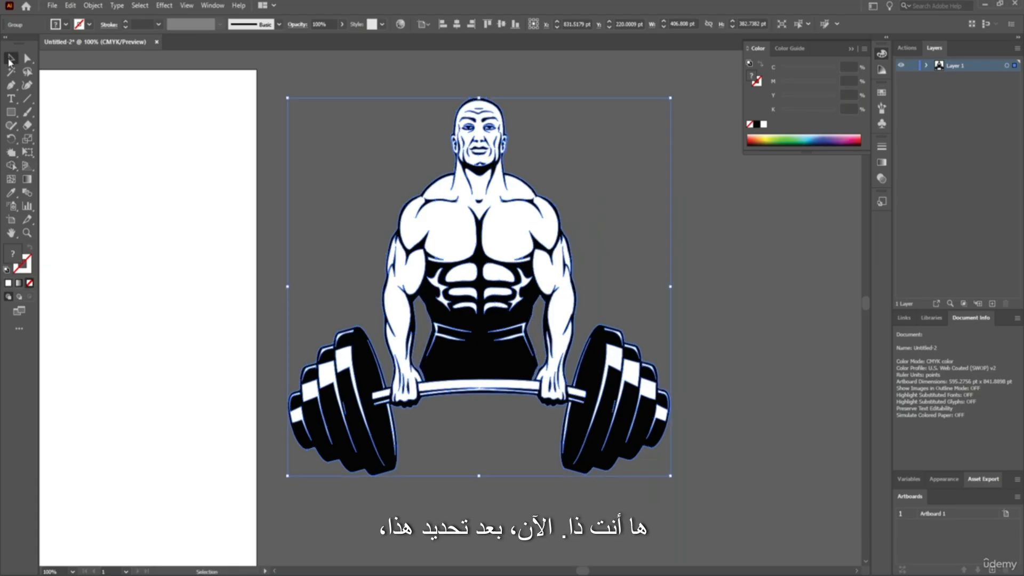
Step: Ungroup the weightlifter artwork and deselect it
key(a)
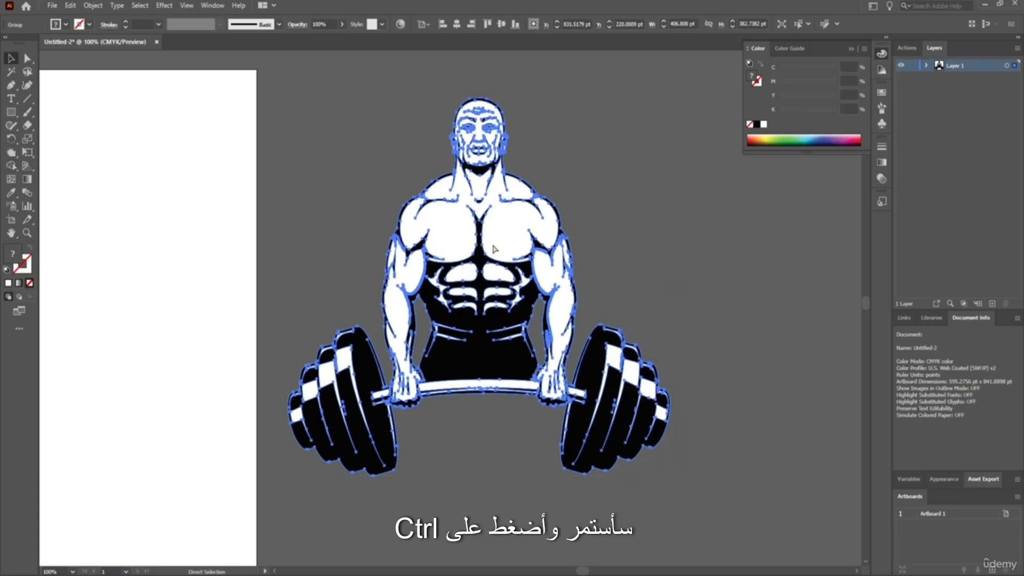
key(ctrl+shift+g)
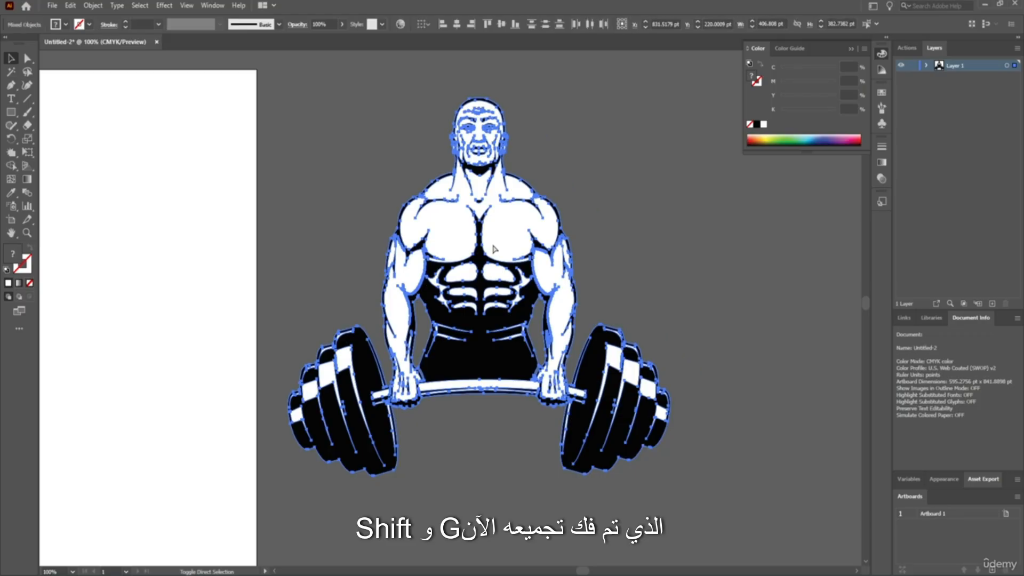
key(v)
click(648, 241)
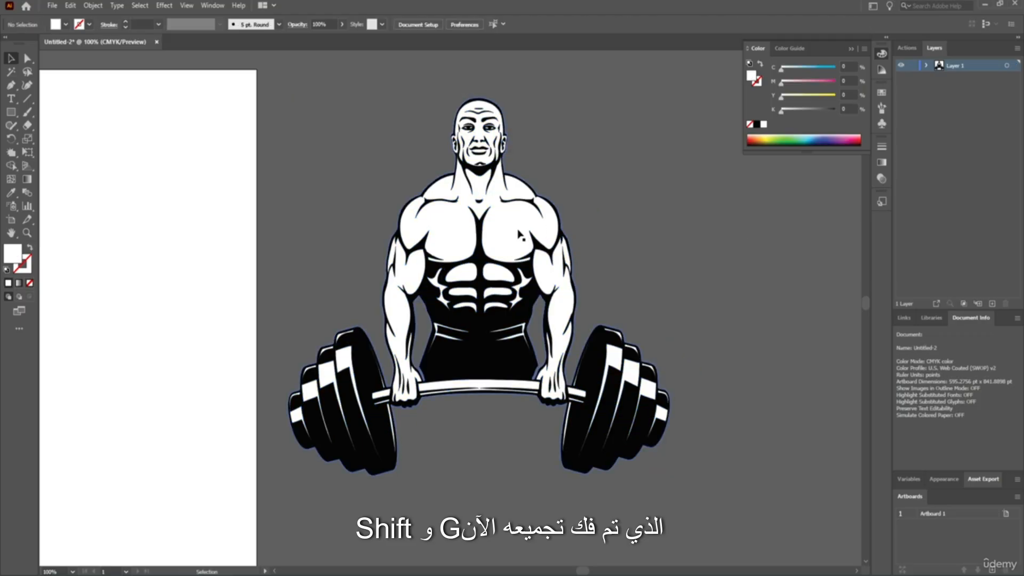
Step: Select the white compound path of the weightlifter and group it on its own
drag(518, 235, 493, 231)
key(a)
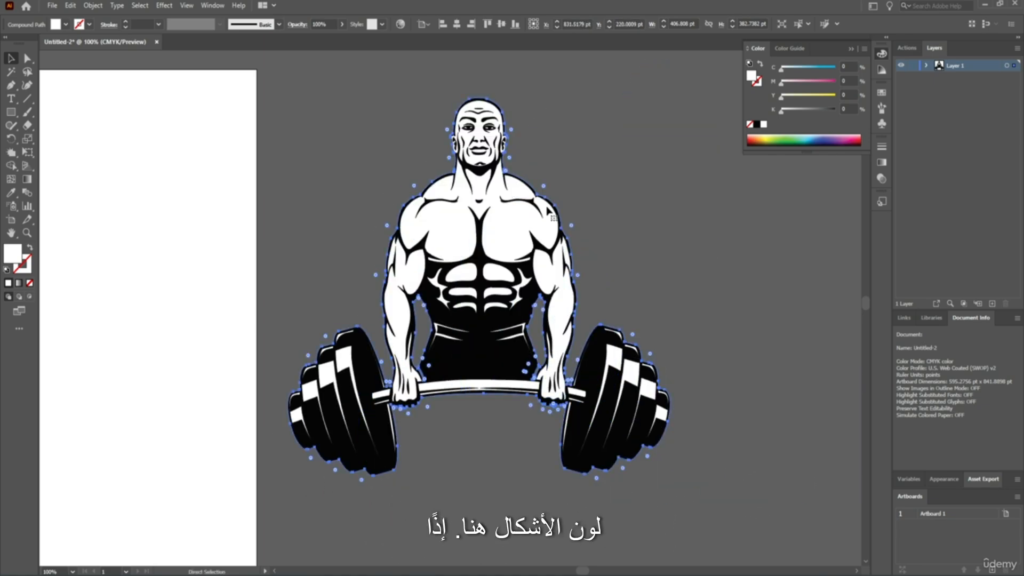
key(v)
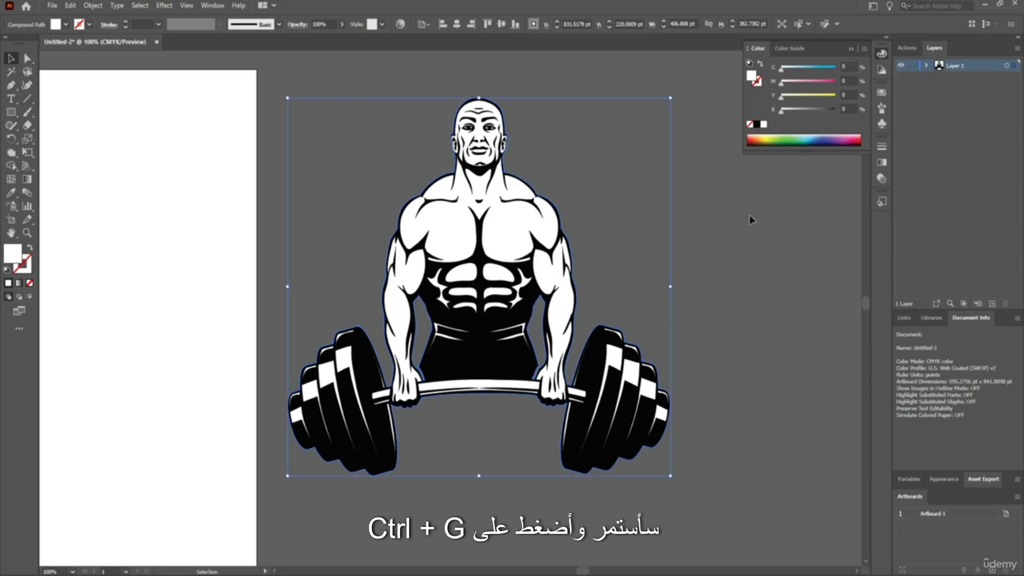
key(ctrl+g)
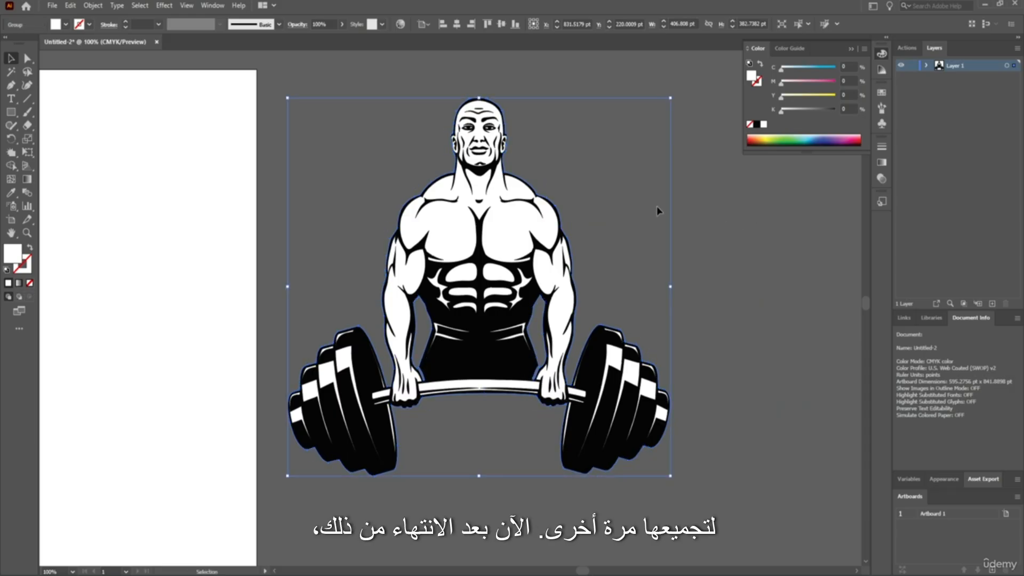
Step: Reselect the grouped white shape and try the Shape Builder tool on its regions
click(658, 209)
click(469, 230)
key(ctrl+plus)
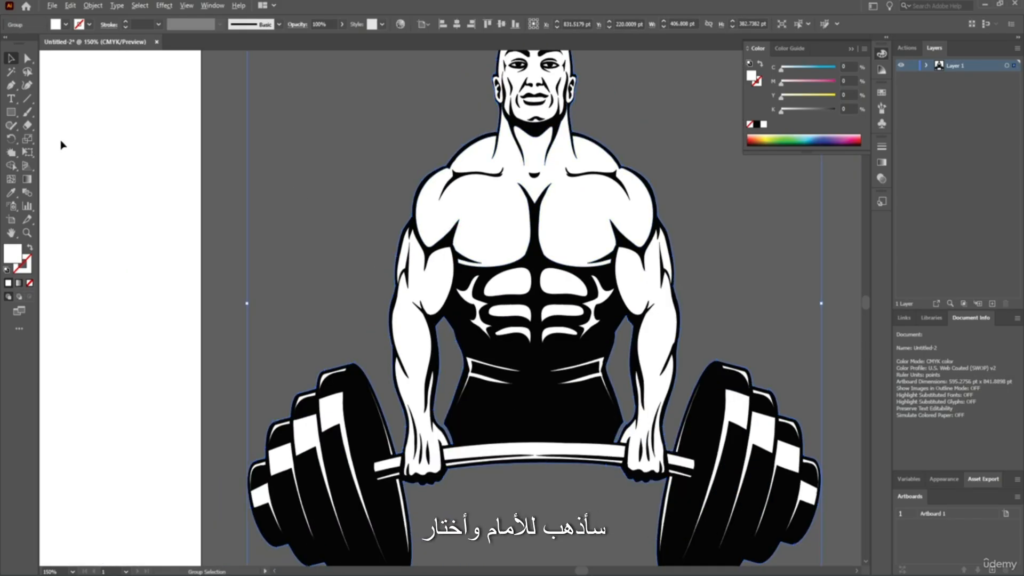
click(11, 165)
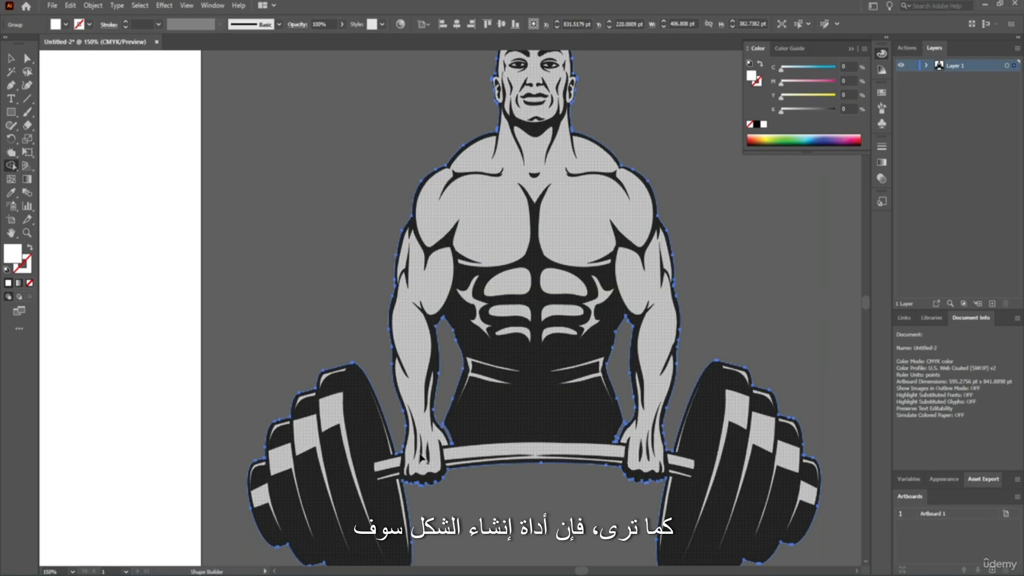
Step: Undo the regrouping and ungrouping so the whole weightlifter artwork is one selected group
scroll(339, 264, down, 1)
key(ctrl+shift+g)
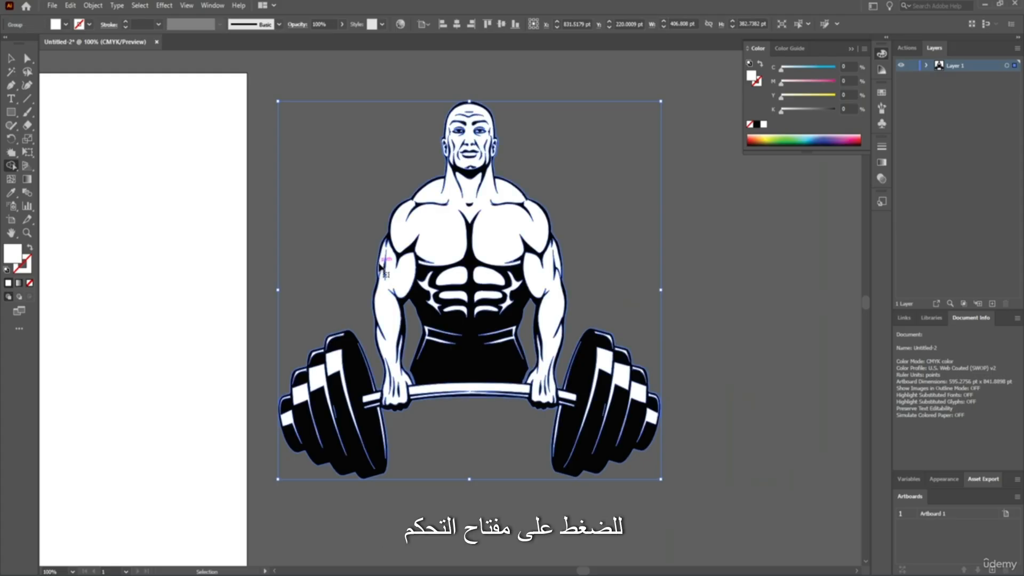
key(ctrl+a)
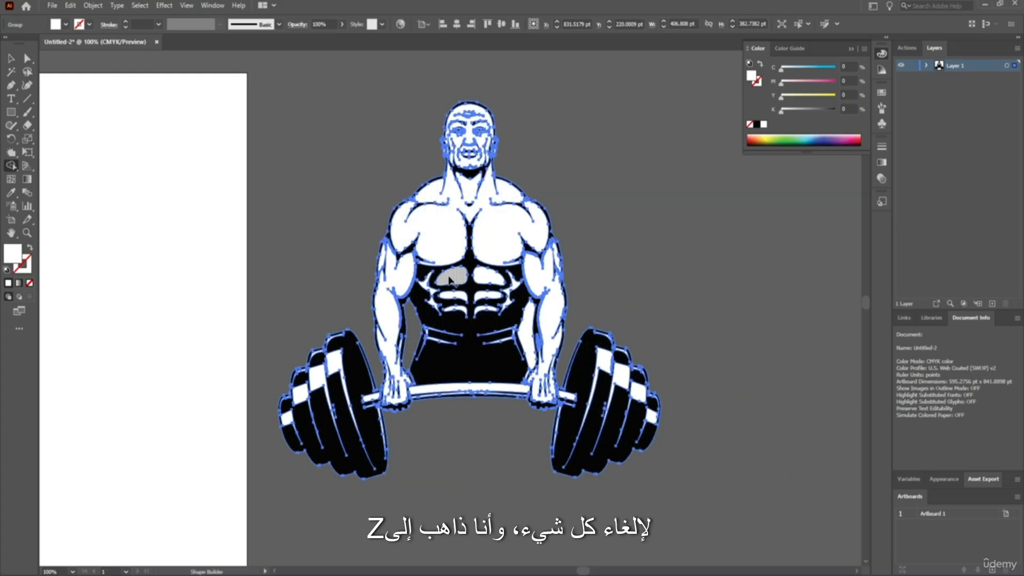
key(v)
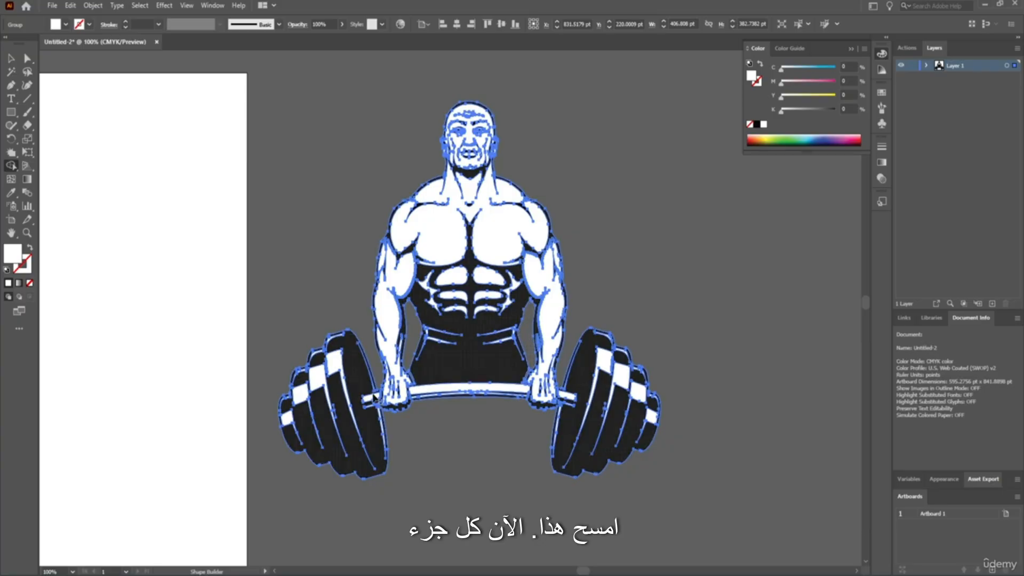
Step: Inspect up close how the Shape Builder separates the black and white regions of the barbell plates
scroll(345, 420, up, 3)
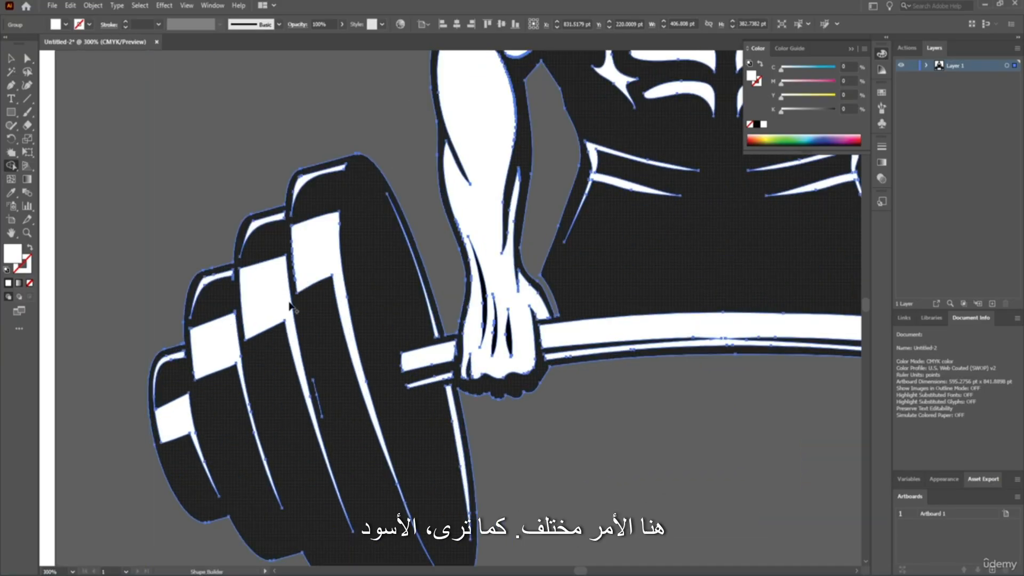
key(shift+m)
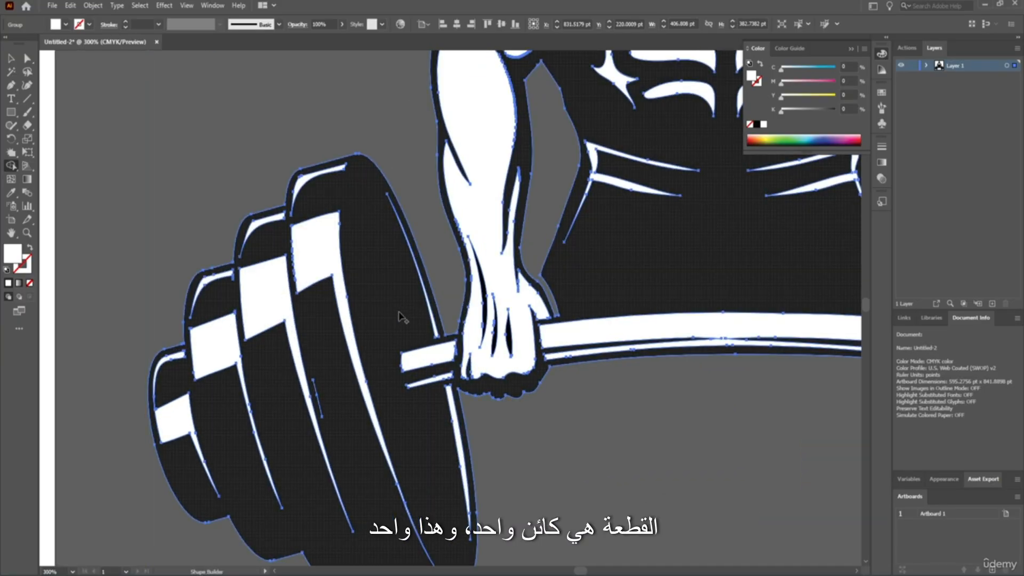
scroll(478, 349, down, 4)
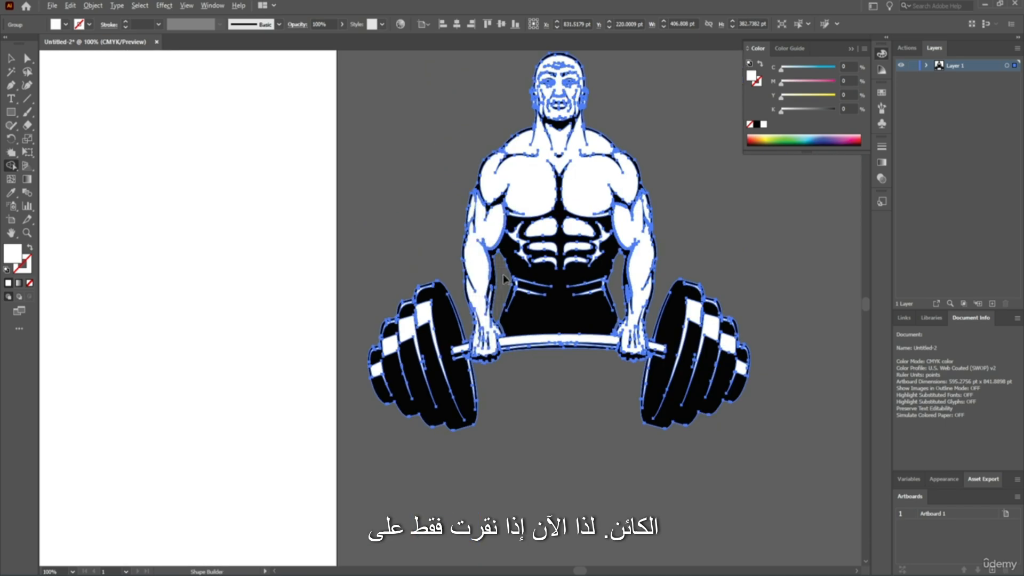
Step: Ungroup the weightlifter, try moving the white arm shape away from the body, and undo back to the whole selected artwork
scroll(468, 261, up, 2)
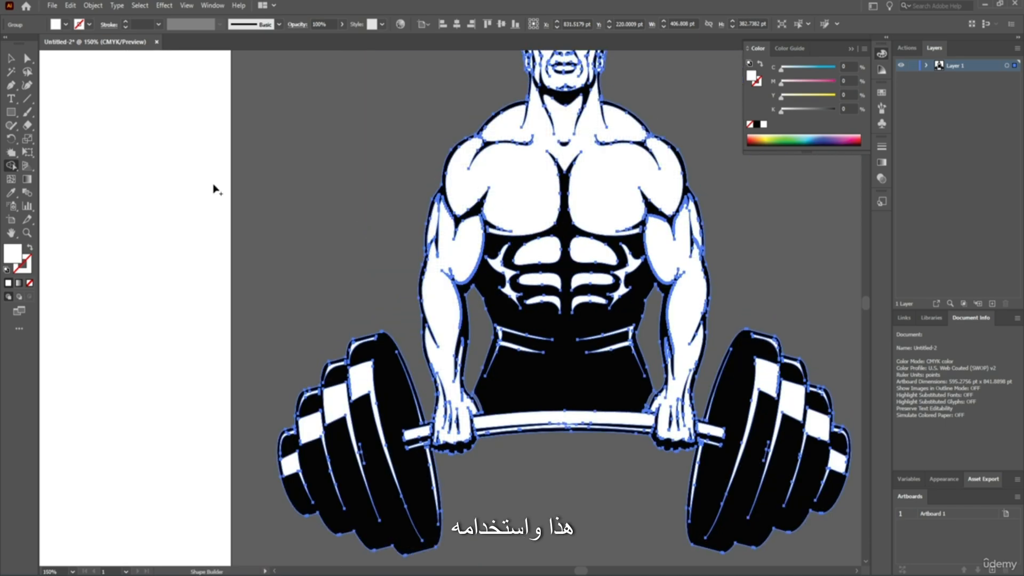
click(11, 58)
drag(463, 260, 458, 258)
click(192, 234)
click(459, 253)
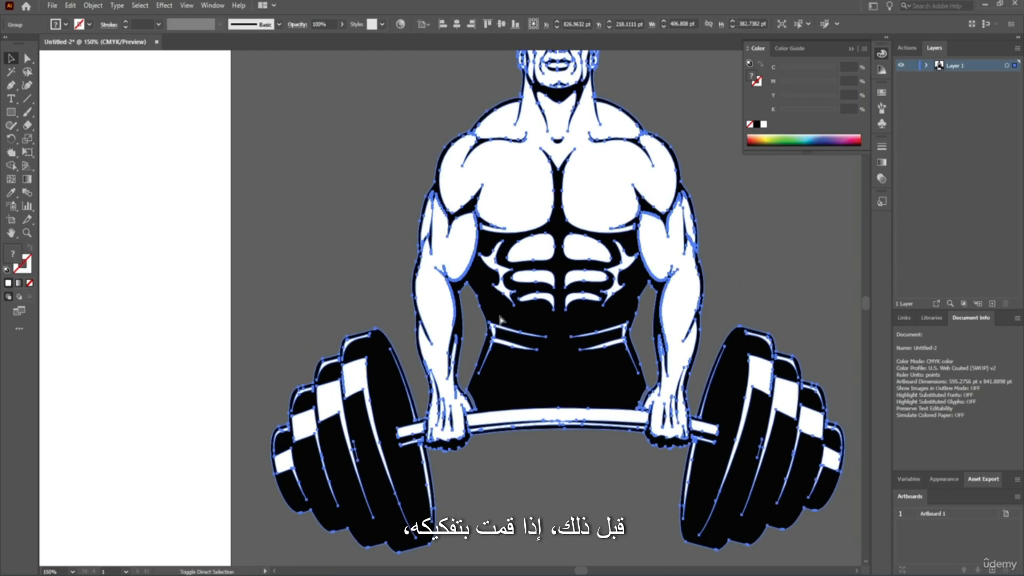
key(ctrl+shift+a)
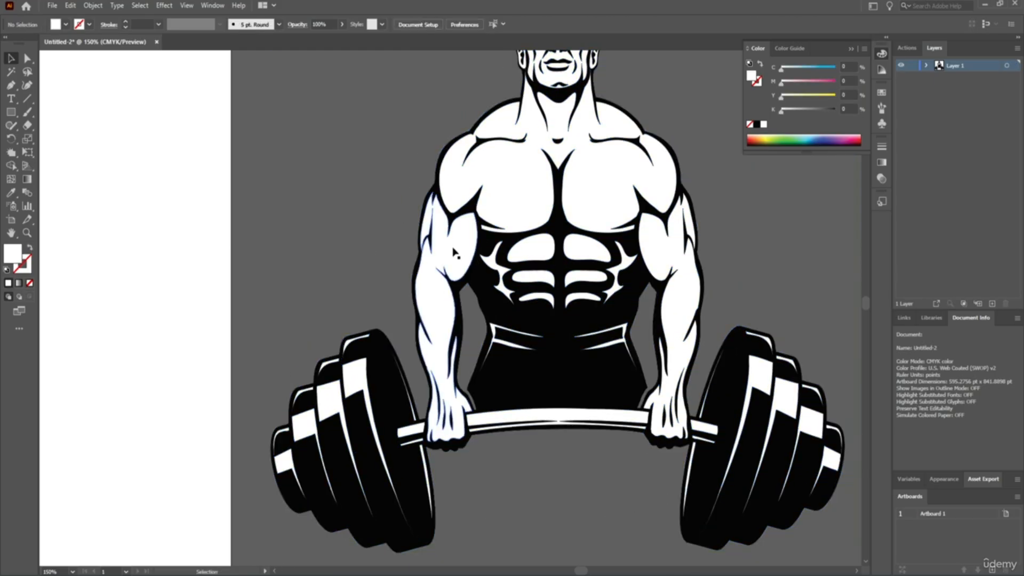
drag(454, 252, 347, 173)
key(ctrl+z)
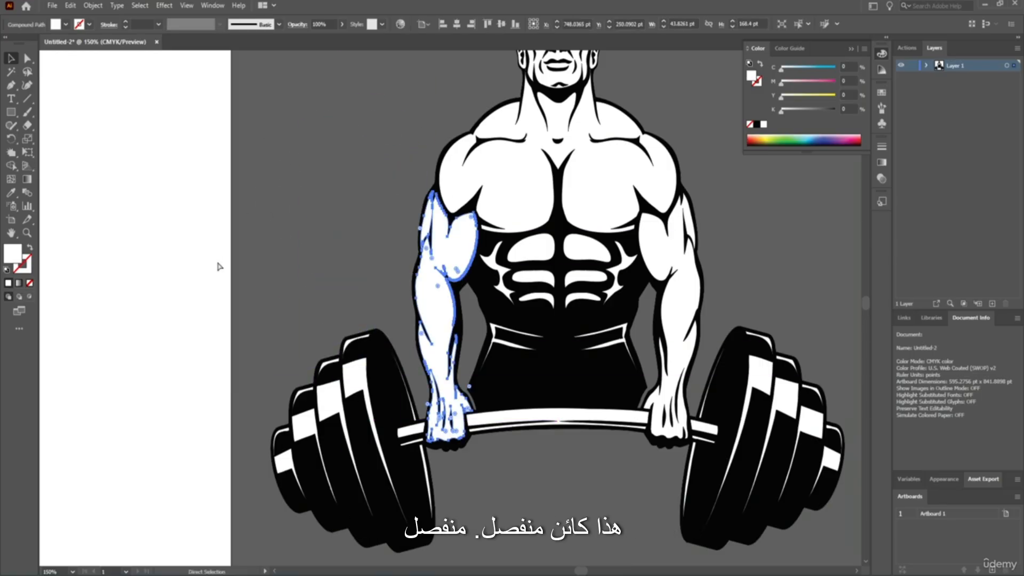
key(ctrl+z)
mouse_move(460, 265)
mouse_down()
mouse_move(426, 256)
mouse_move(469, 236)
mouse_move(466, 258)
mouse_up()
click(159, 223)
Step: Separate the white shapes of the upper body and abdomen from the black artwork with the Shape Builder tool
scroll(571, 215, down, 1)
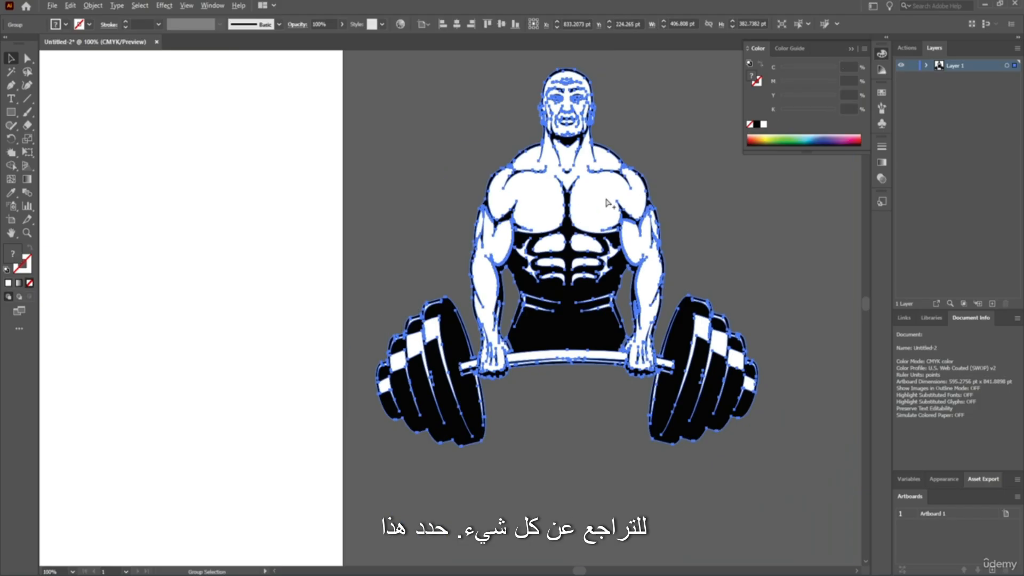
click(11, 168)
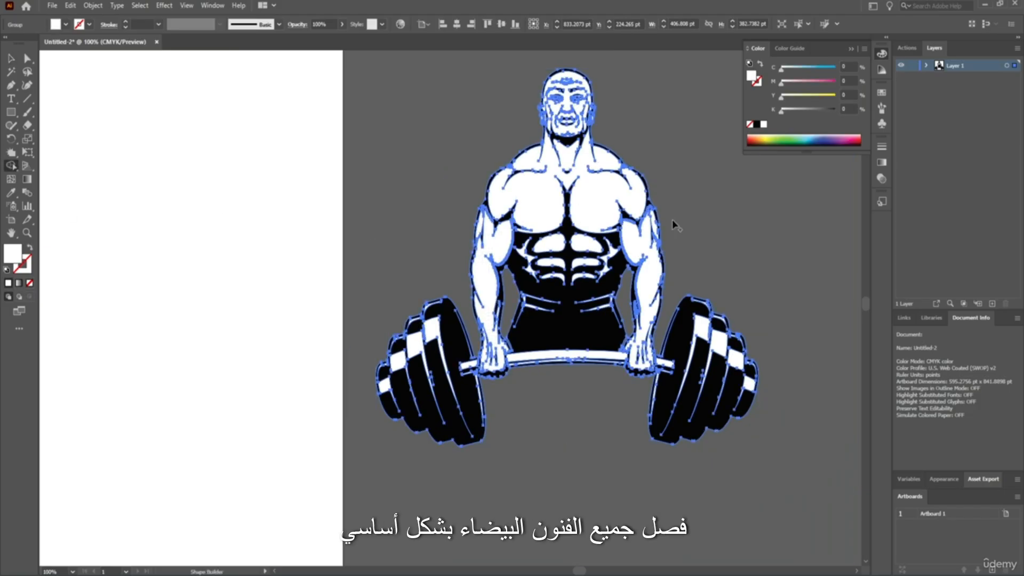
scroll(525, 240, up, 3)
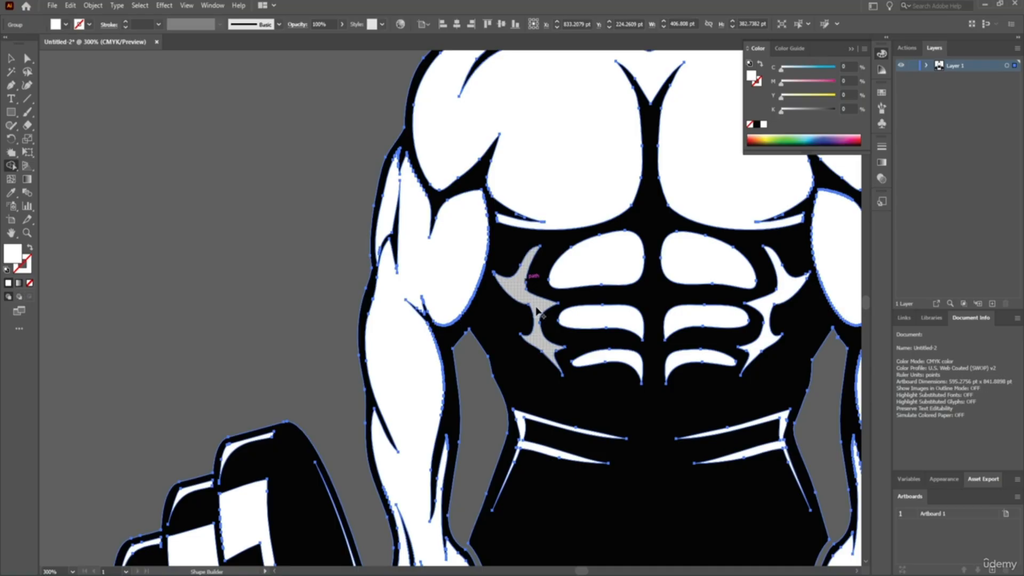
Step: Try moving the white muscle shape beside the abdomen to test whether it is separate, and undo the test
key(v)
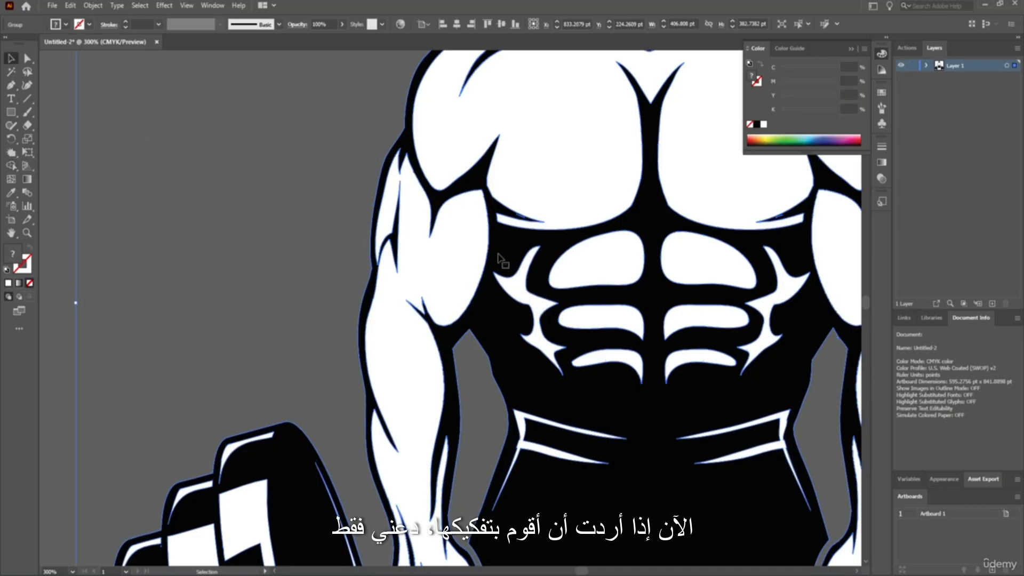
click(65, 234)
mouse_move(771, 304)
mouse_down()
mouse_move(743, 306)
mouse_move(759, 312)
mouse_up()
key(ctrl+z)
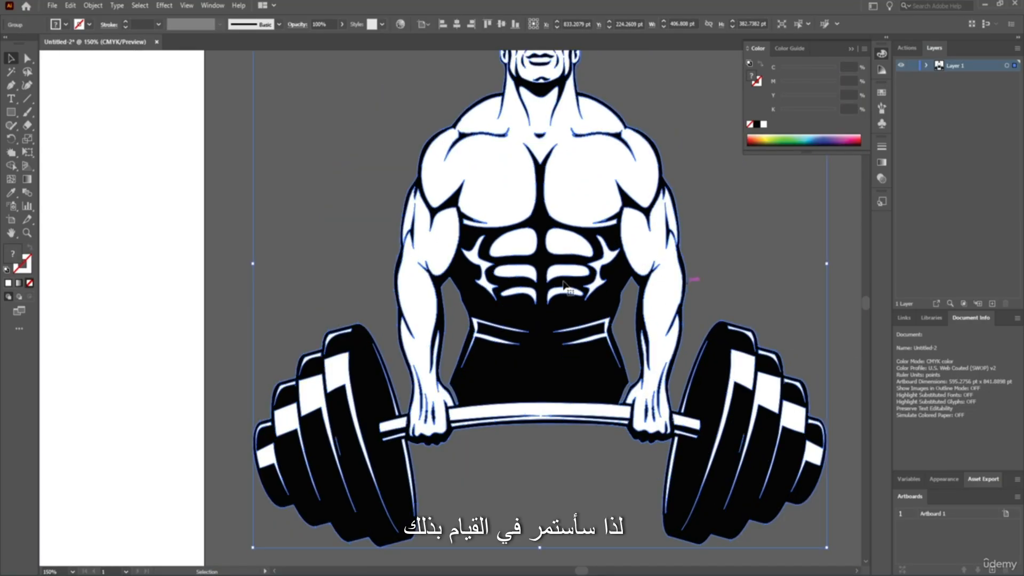
Step: Examine the eyes and other face details up close with the Shape Builder tool
click(11, 166)
scroll(382, 123, up, 4)
scroll(590, 133, up, 3)
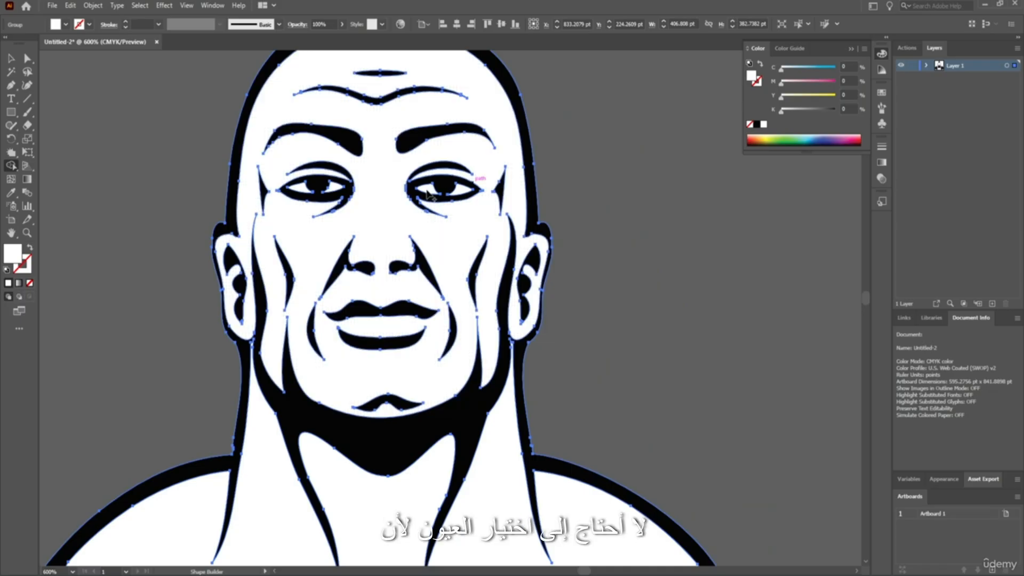
scroll(341, 214, down, 3)
scroll(329, 219, down, 5)
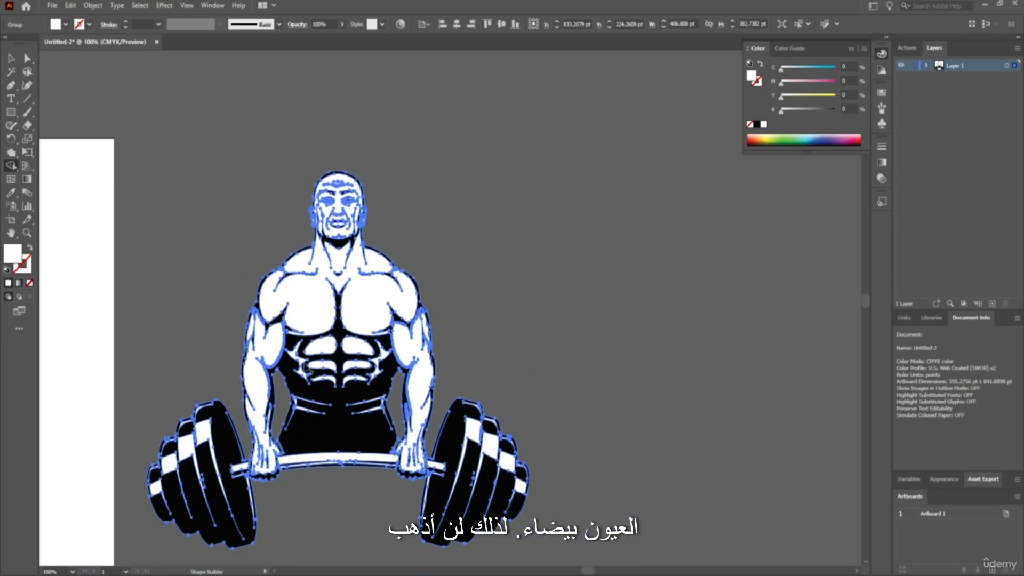
Step: Separate the white shapes of the waist, arms, hands and bar with the Shape Builder tool
scroll(251, 457, up, 2)
scroll(250, 457, up, 5)
scroll(344, 453, down, 2)
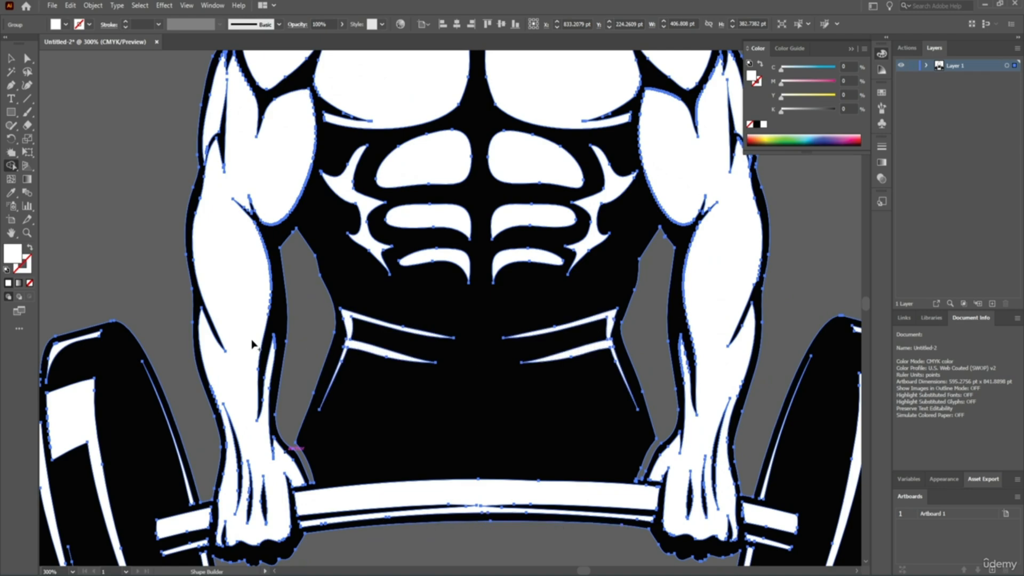
scroll(304, 335, down, 2)
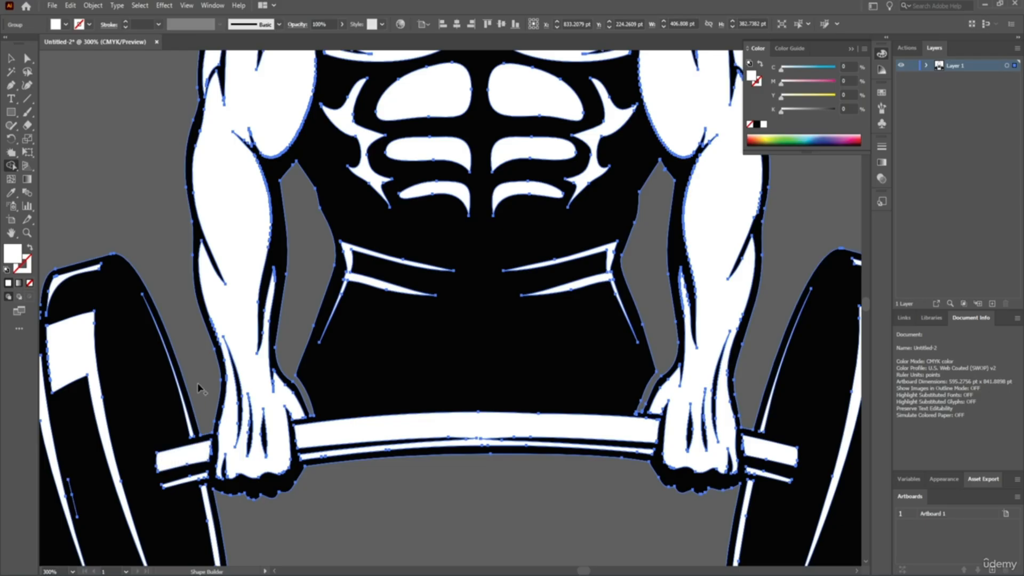
scroll(184, 490, up, 4)
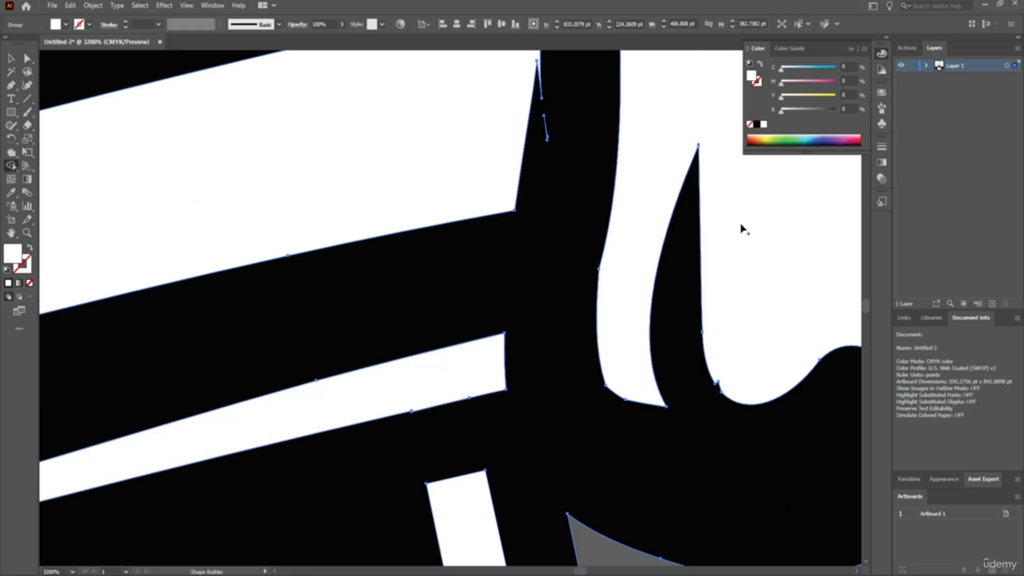
Step: Separate the long white stripes on the left barbell plates with the Shape Builder tool
alt+scroll(548, 244, down, 4)
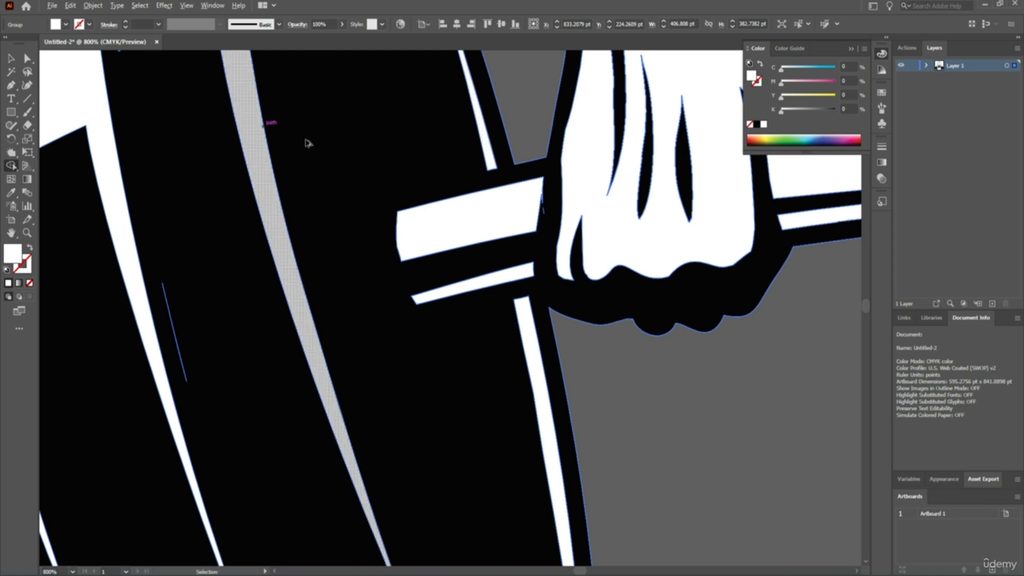
scroll(307, 144, down, 4)
scroll(248, 125, up, 3)
scroll(208, 169, up, 1)
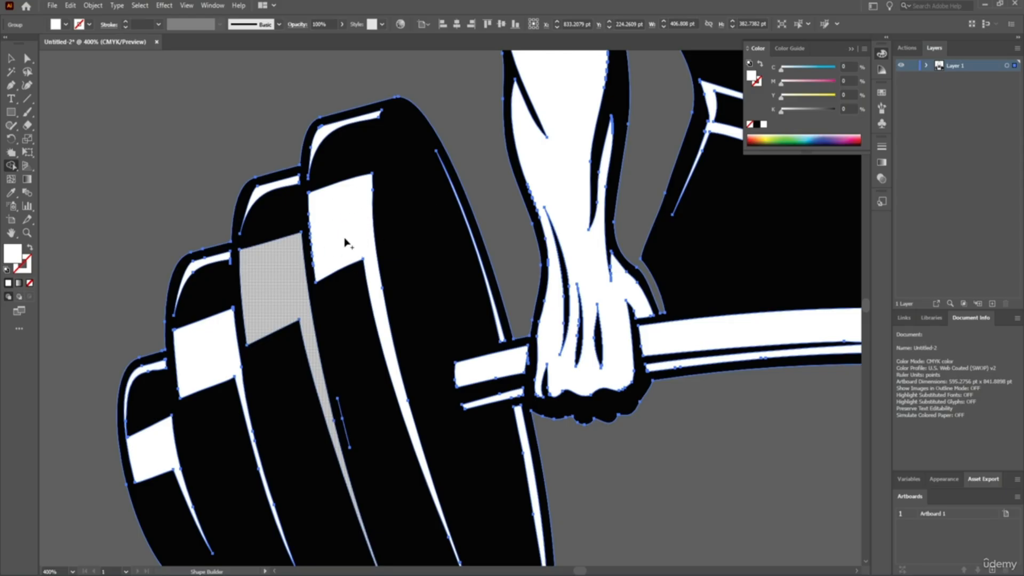
Step: Separate the white highlights along the upper edges of the left barbell plates with the Shape Builder tool
click(259, 193)
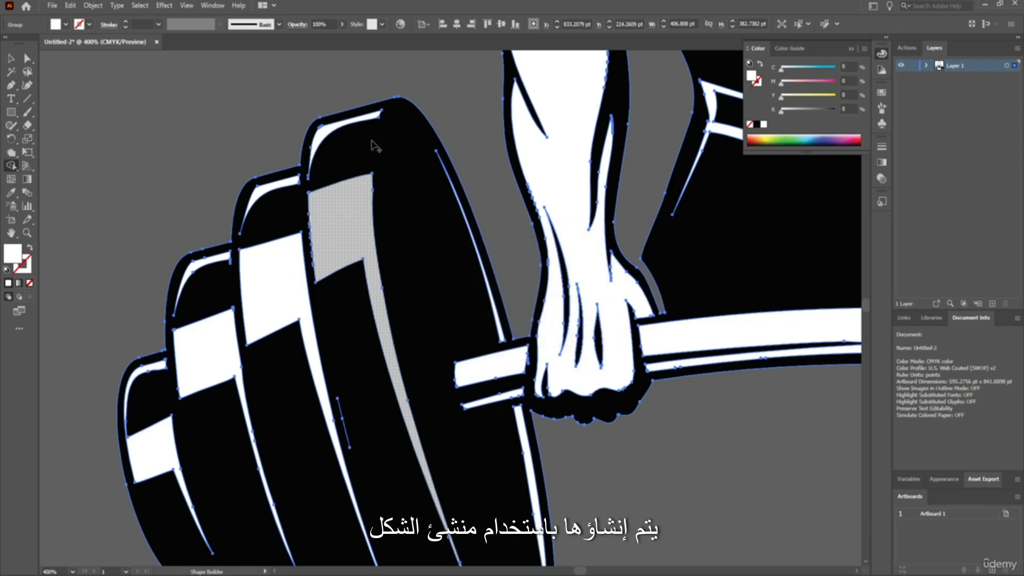
click(320, 137)
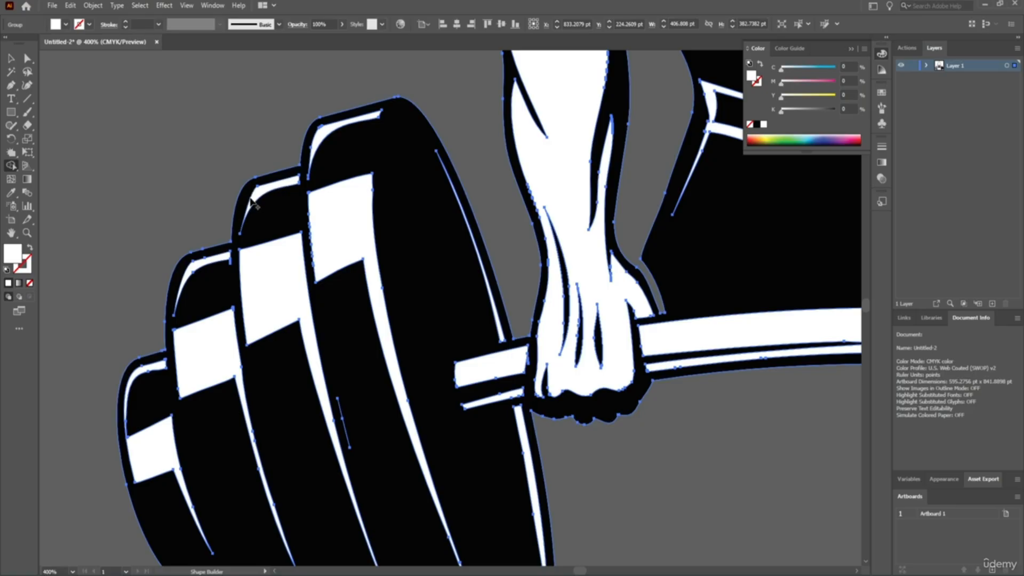
click(195, 270)
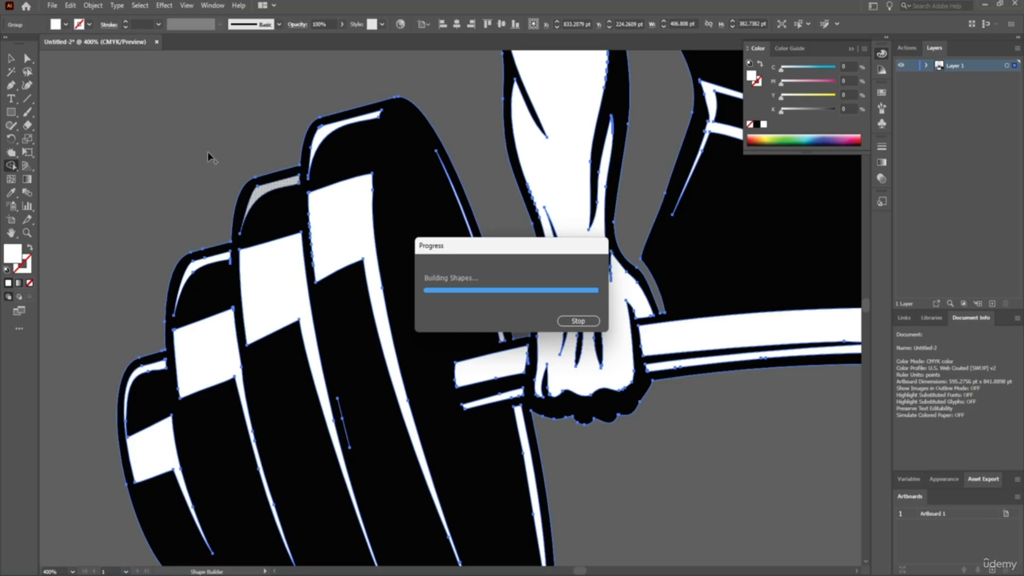
click(198, 271)
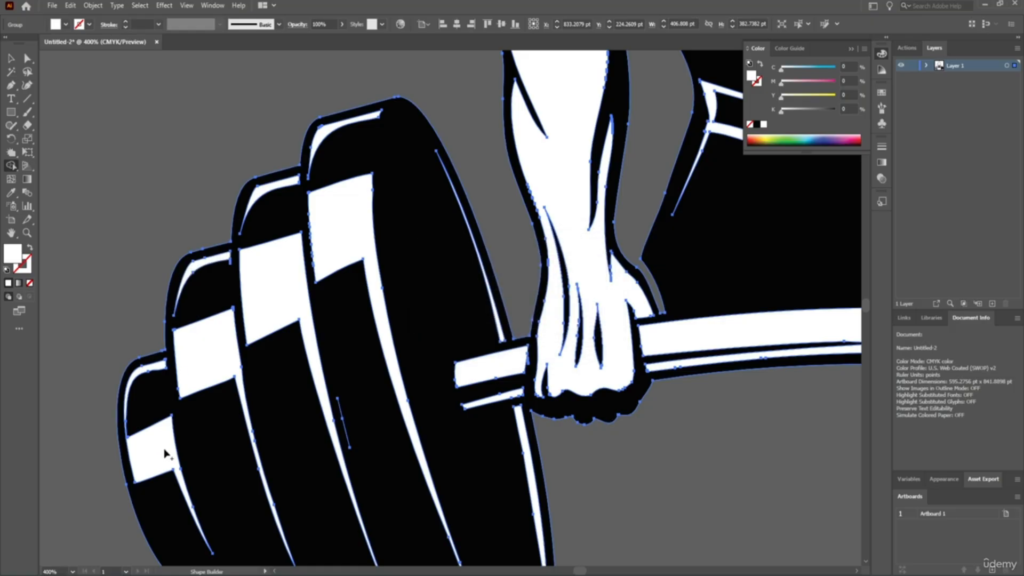
Step: Separate the white stripes and edge highlights of the right barbell plates with the Shape Builder tool
scroll(227, 230, down, 4)
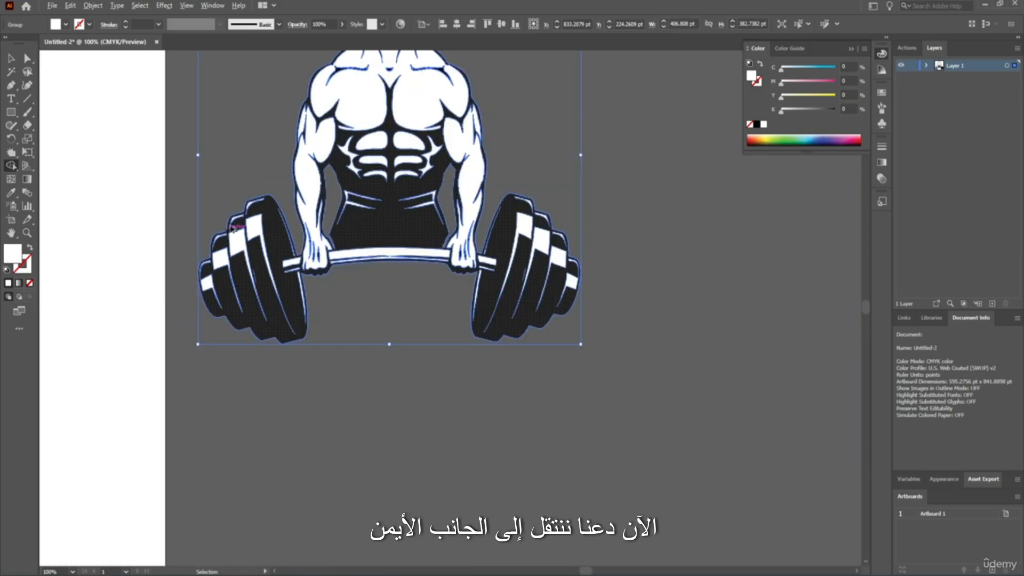
scroll(543, 211, up, 2)
scroll(591, 333, up, 3)
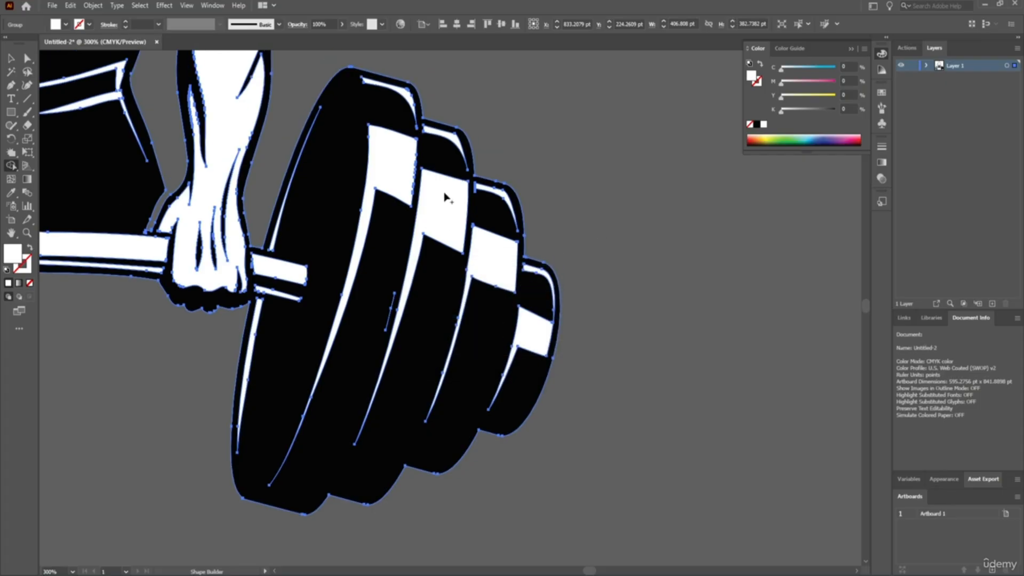
scroll(446, 196, up, 1)
Step: Inspect the whole weightlifter and the individual shapes listed inside the group of Layer 1
click(8, 61)
scroll(483, 184, down, 4)
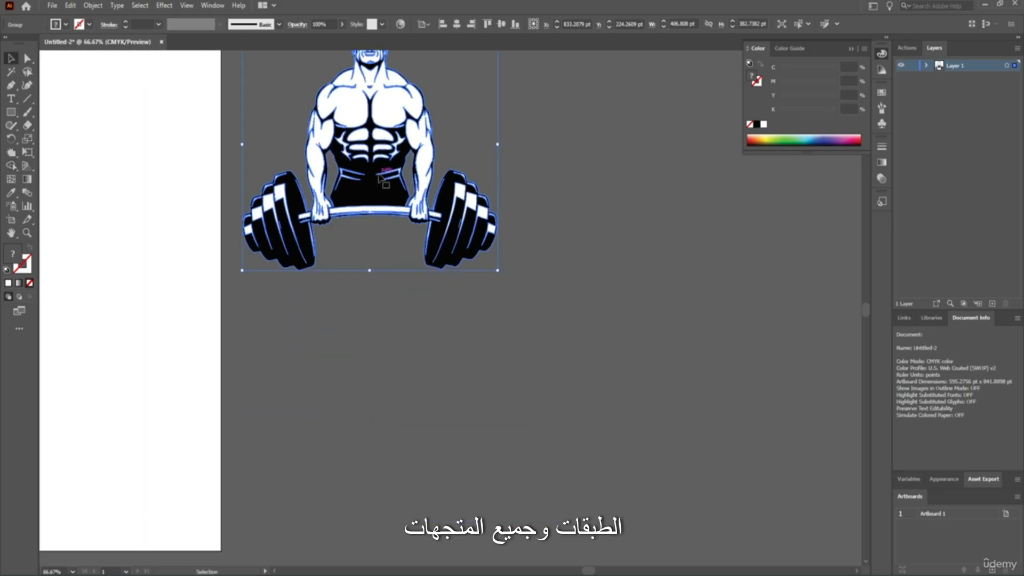
scroll(379, 177, up, 8)
scroll(354, 227, up, 3)
scroll(370, 272, down, 3)
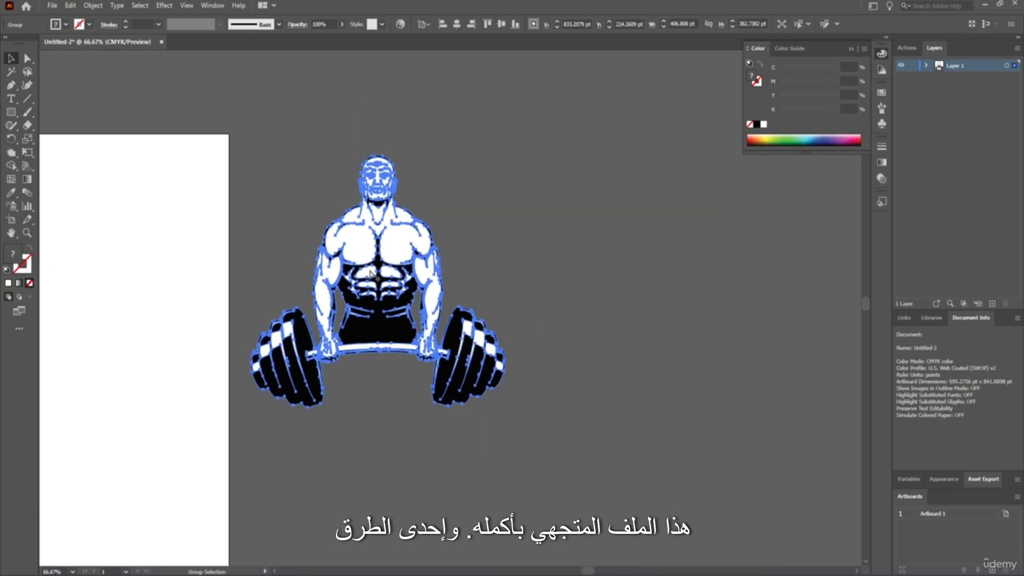
scroll(370, 273, up, 1)
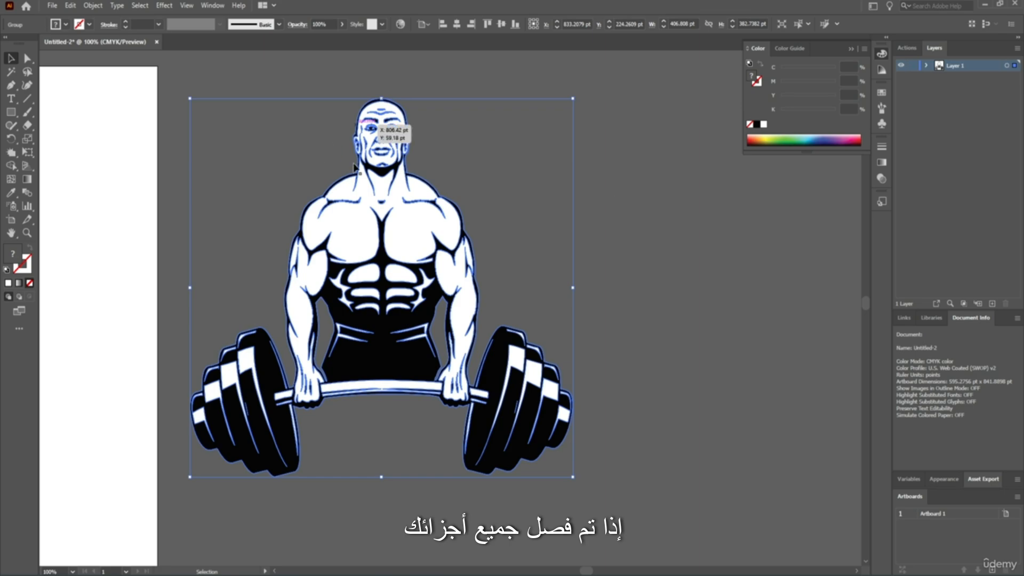
click(926, 65)
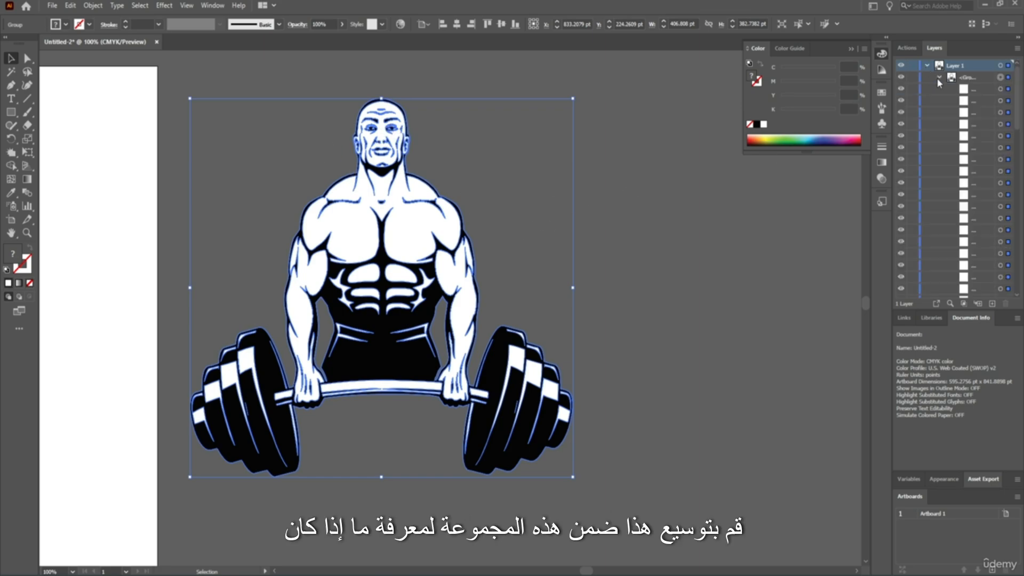
click(938, 77)
scroll(949, 159, down, 2)
scroll(949, 159, up, 3)
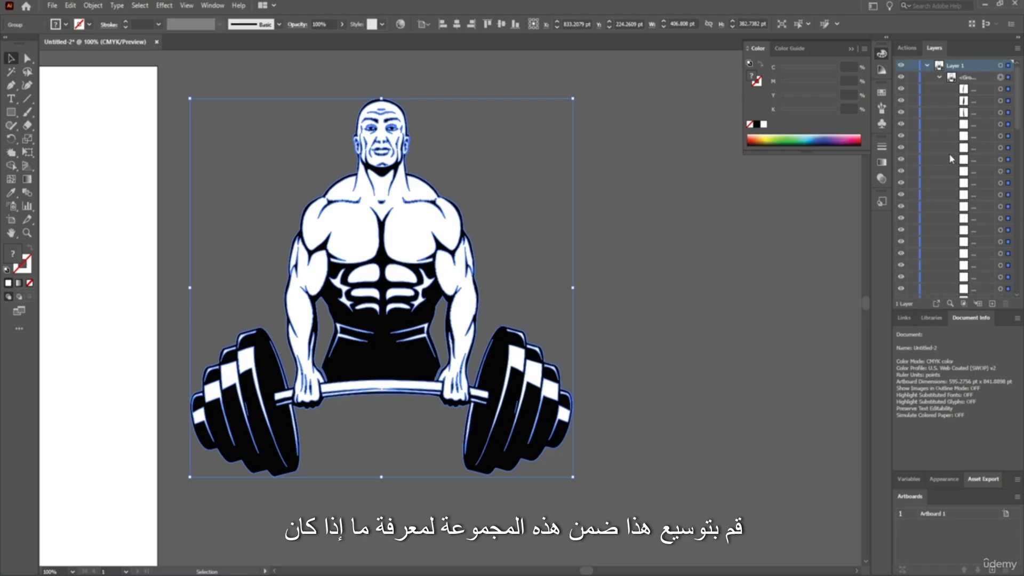
click(926, 65)
Step: Ungroup the weightlifter artwork and clear the selection
click(613, 208)
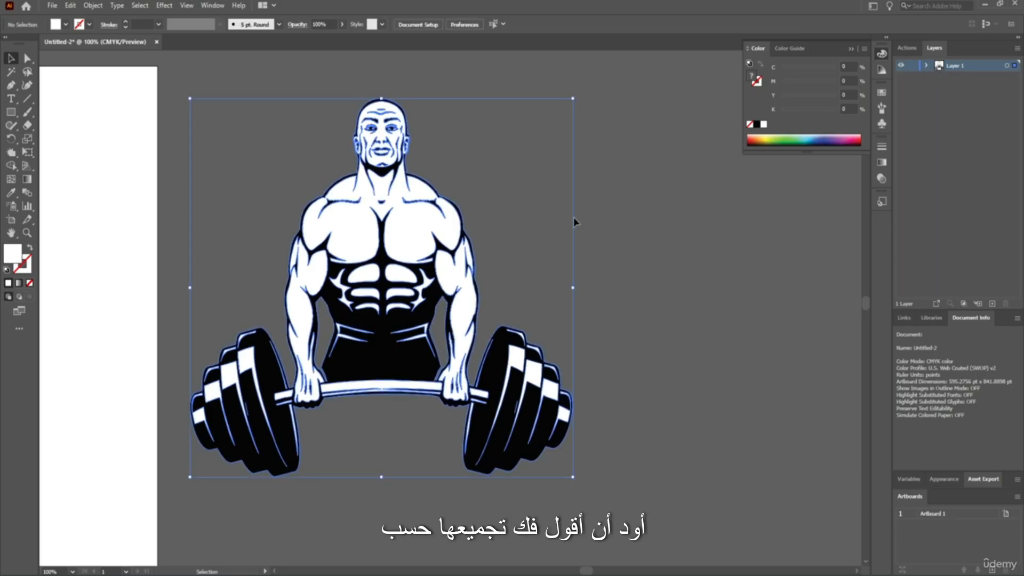
key(a)
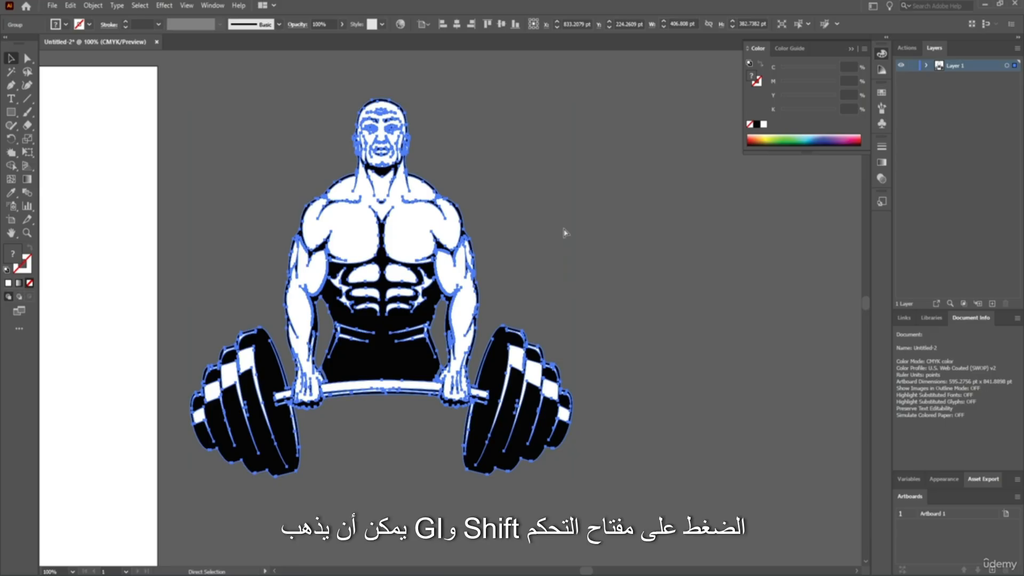
key(v)
key(ctrl+shift+a)
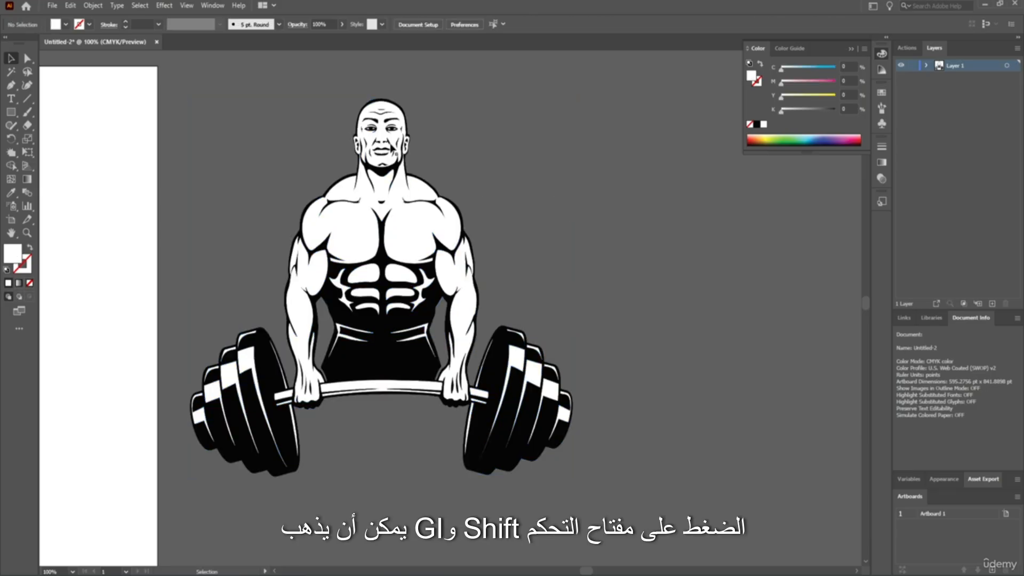
Step: Try moving the white face shape and the white chest shape away from the body, undoing each move
drag(395, 149, 441, 146)
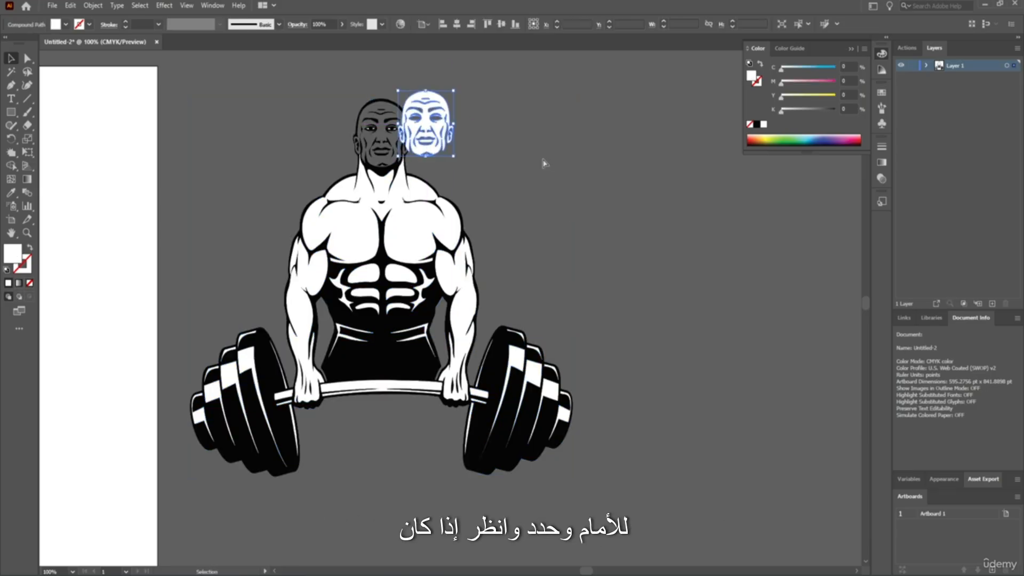
key(ctrl+z)
click(566, 201)
drag(449, 227, 575, 202)
key(ctrl+z)
Step: Try moving single white abdominal shapes out of the torso, undo the moves and clear the selection
key(a)
click(408, 274)
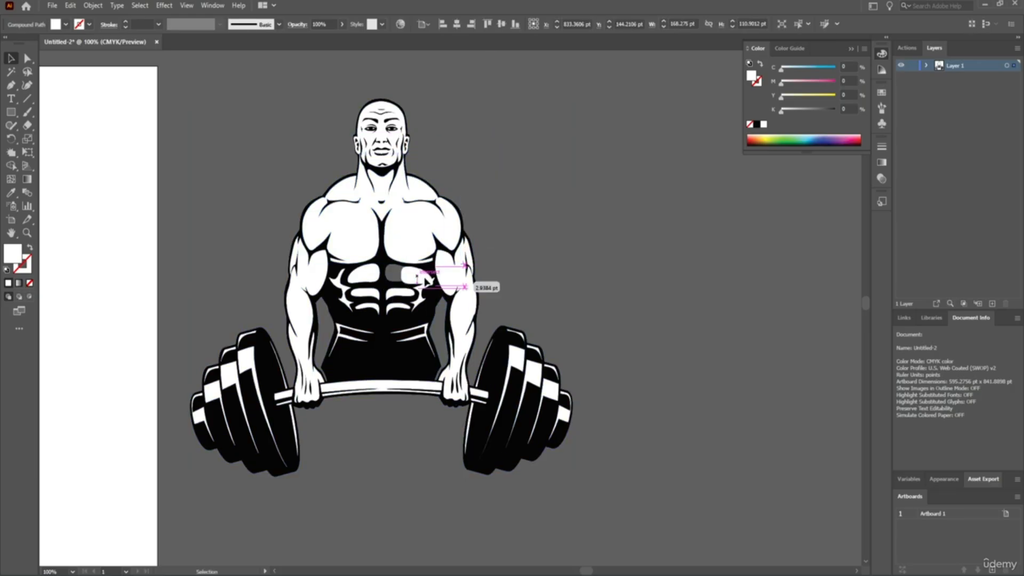
key(v)
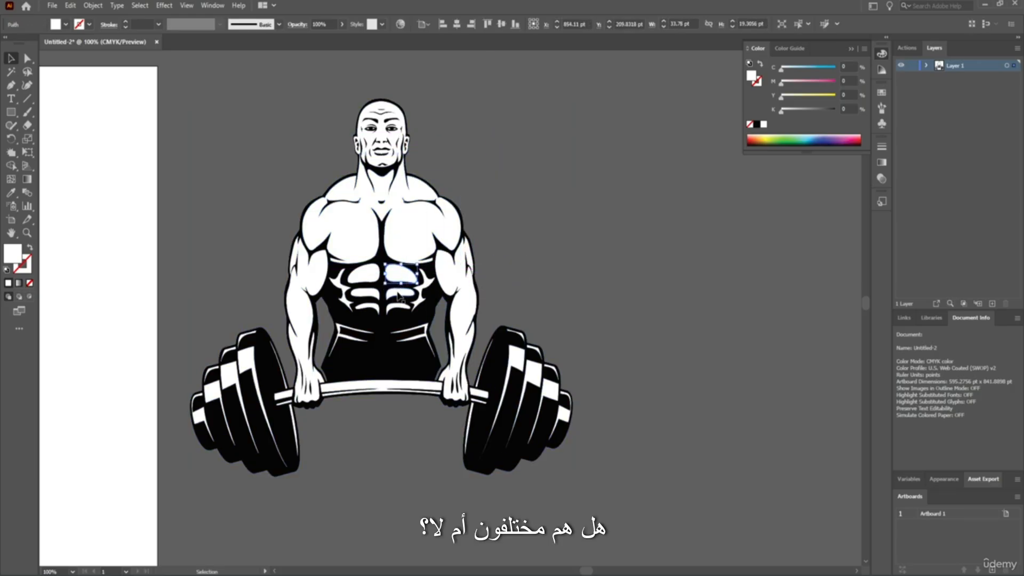
drag(404, 274, 552, 271)
drag(466, 313, 402, 296)
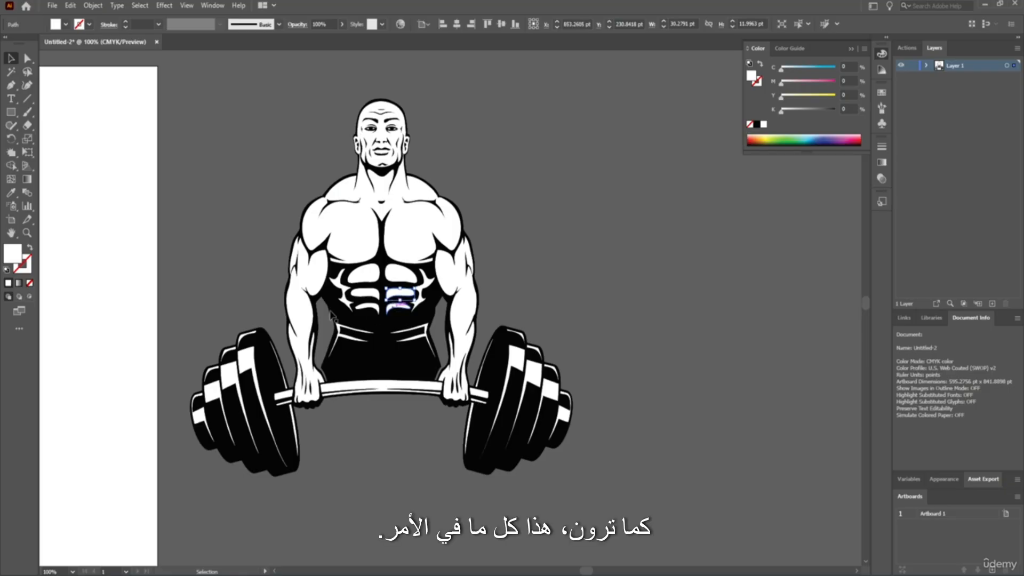
scroll(566, 193, down, 1)
click(564, 188)
scroll(491, 189, up, 2)
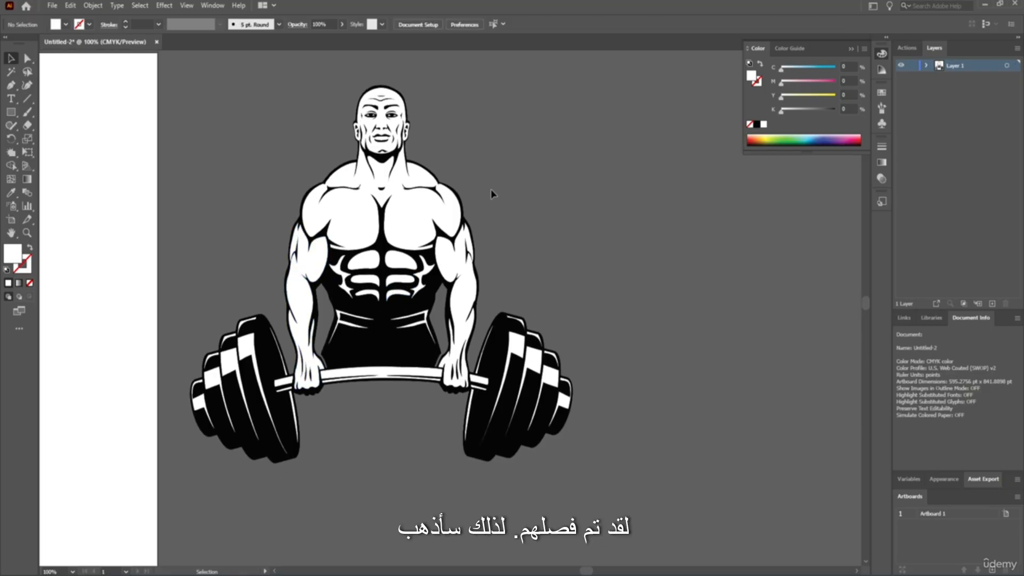
Step: Select all the weightlifter's shapes and group them again
drag(154, 483, 131, 513)
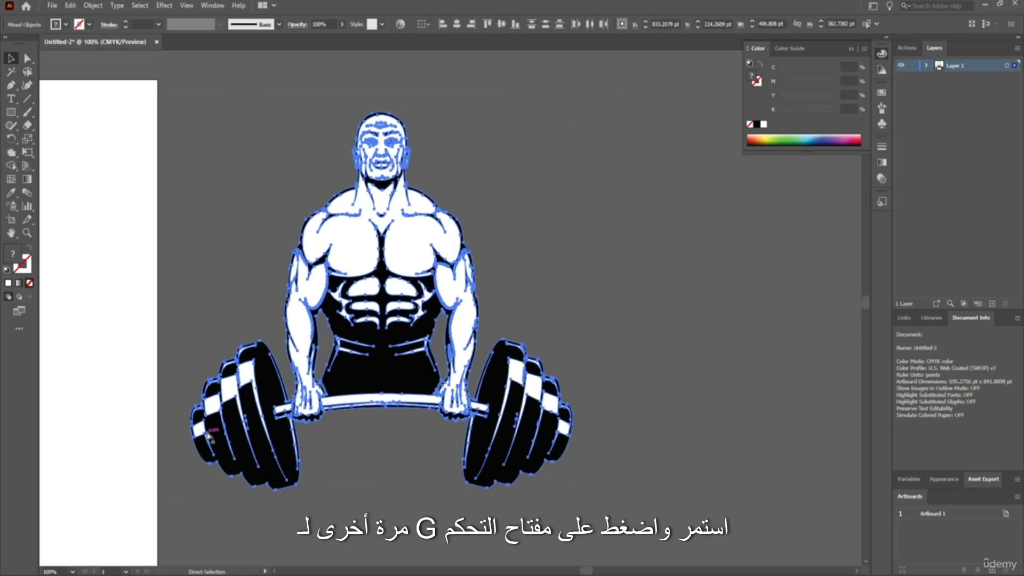
key(ctrl+g)
scroll(233, 337, down, 4)
scroll(181, 338, down, 3)
scroll(191, 338, up, 2)
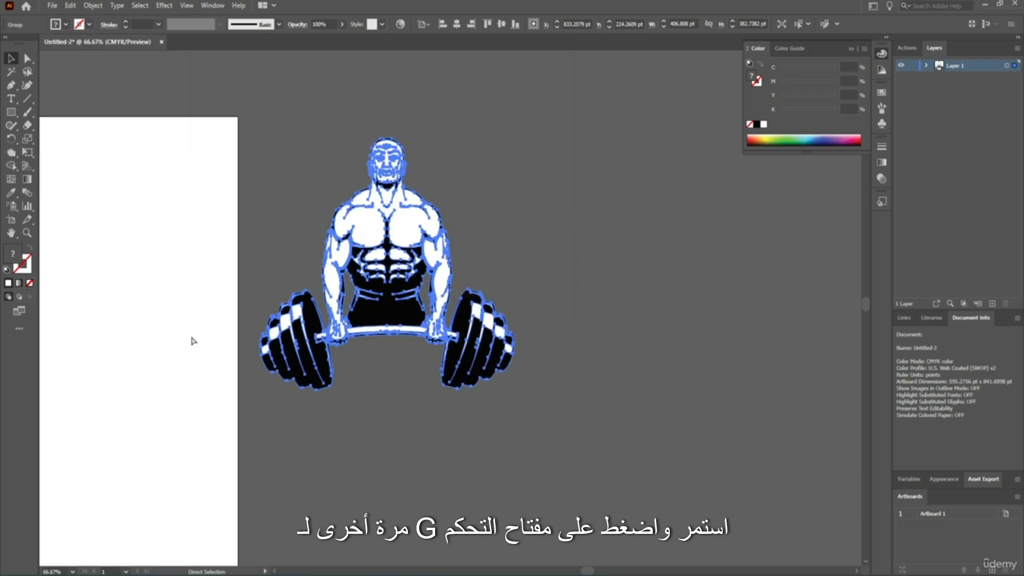
key(v)
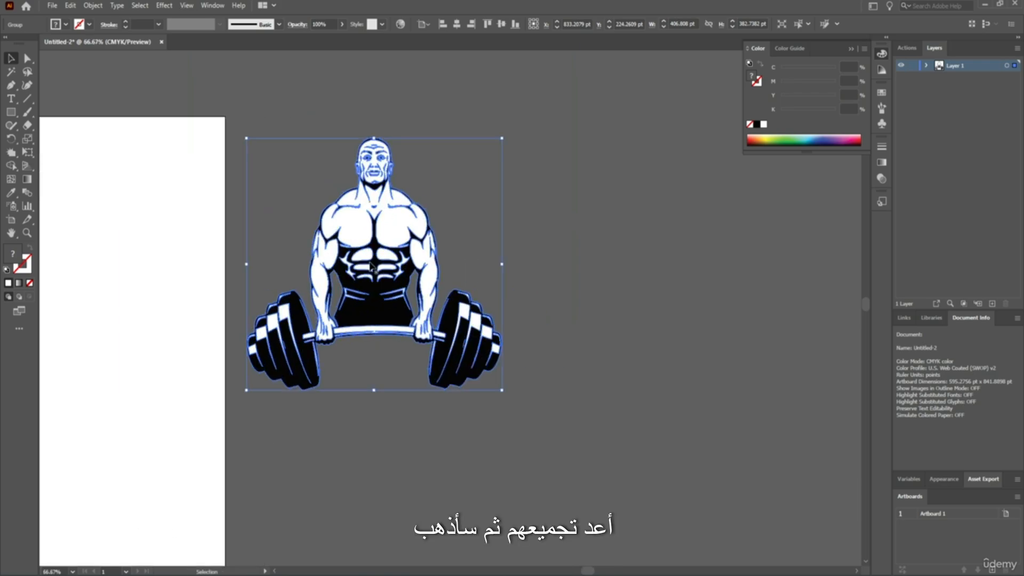
Step: Move the grouped weightlifter onto the artboard, centre it horizontally and vertically, and clear the selection
click(73, 571)
click(94, 564)
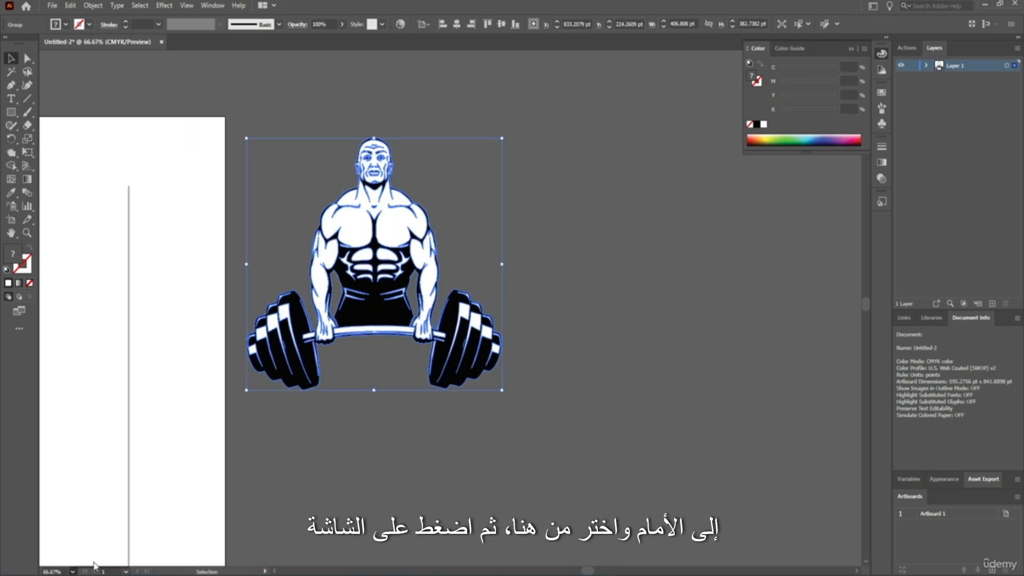
drag(763, 204, 473, 309)
click(458, 29)
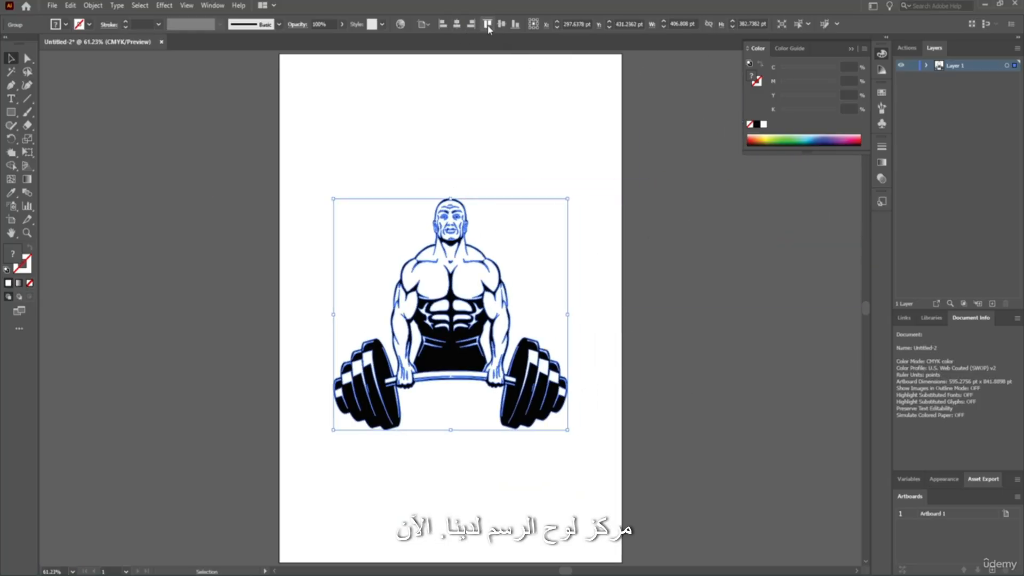
click(501, 24)
click(707, 315)
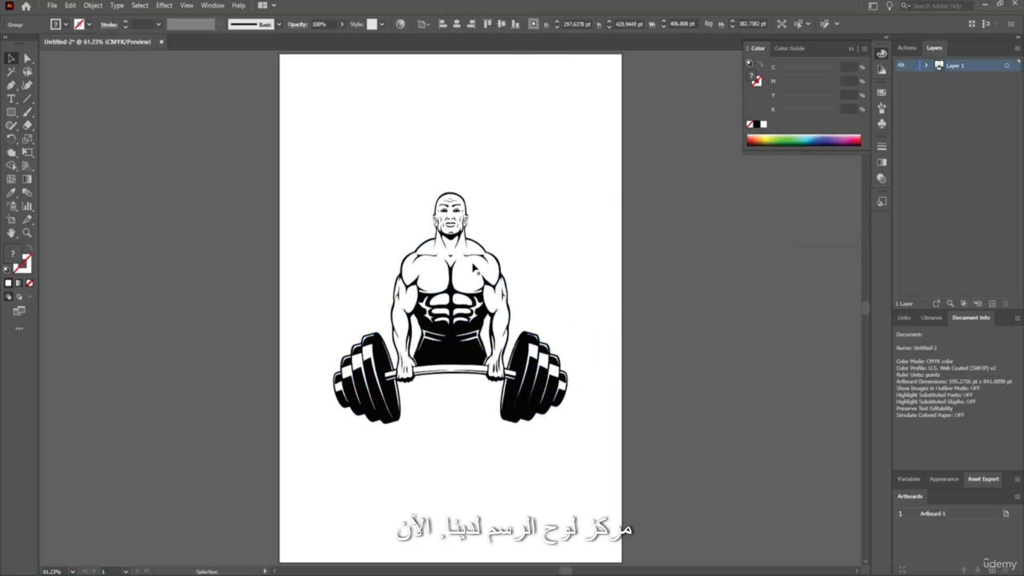
Step: Ungroup the centred weightlifter artwork and clear the selection
key(ctrl+a)
key(ctrl)
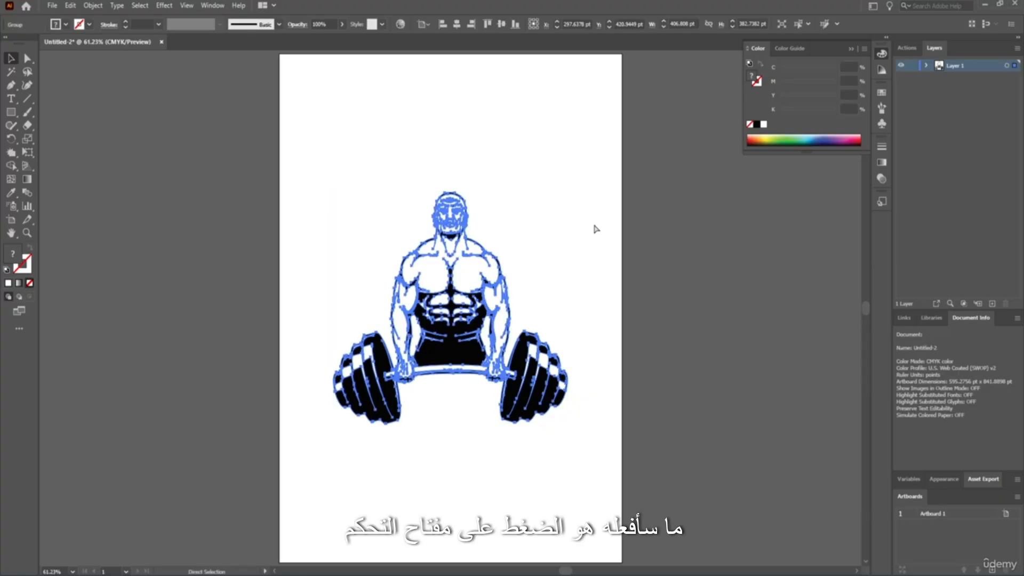
click(702, 228)
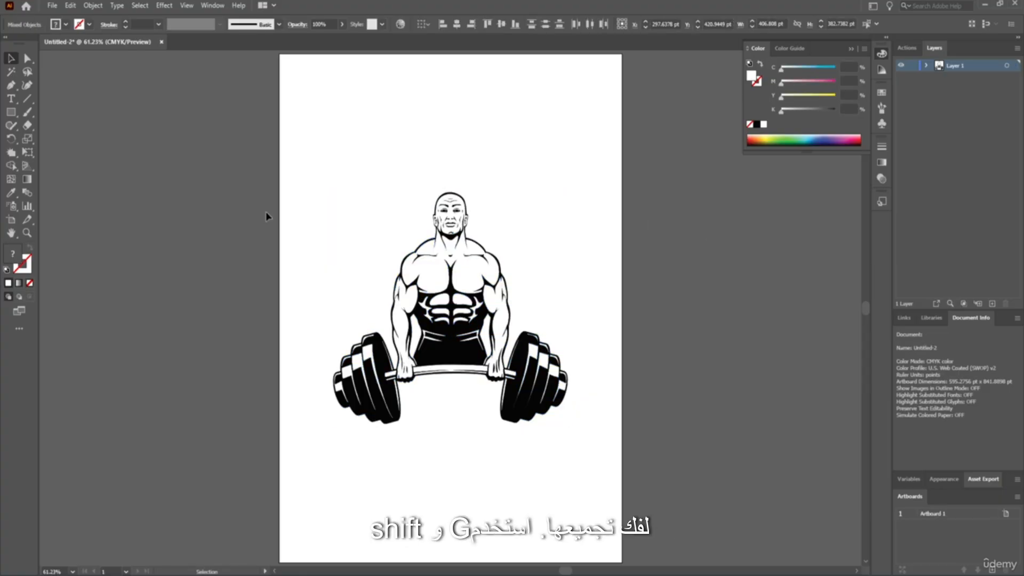
Step: Draw two white squares, each about 103 pt wide, one above the other on the empty canvas left of the artboard
click(11, 112)
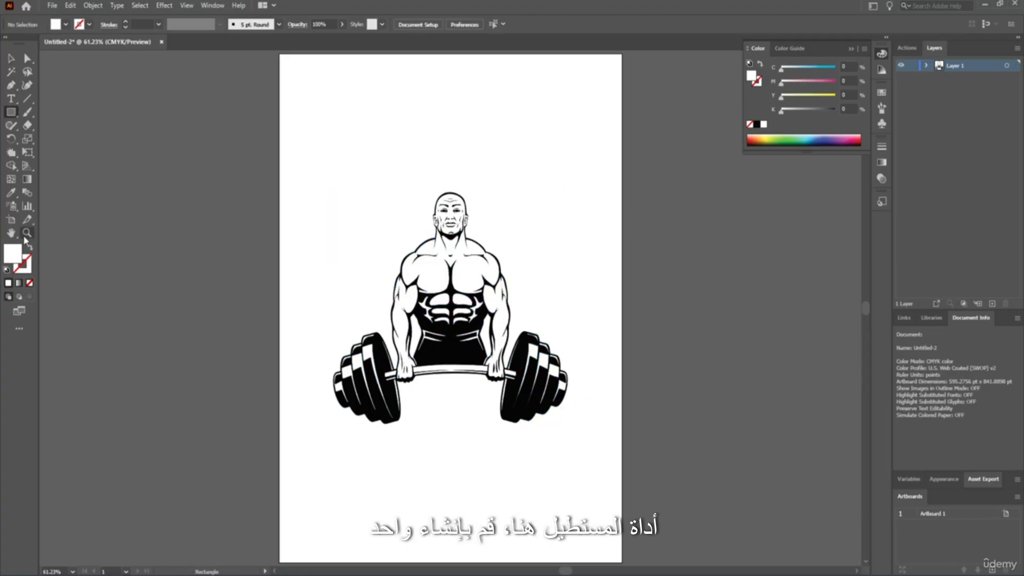
drag(186, 144, 245, 207)
drag(185, 245, 245, 307)
key(v)
click(121, 241)
click(224, 172)
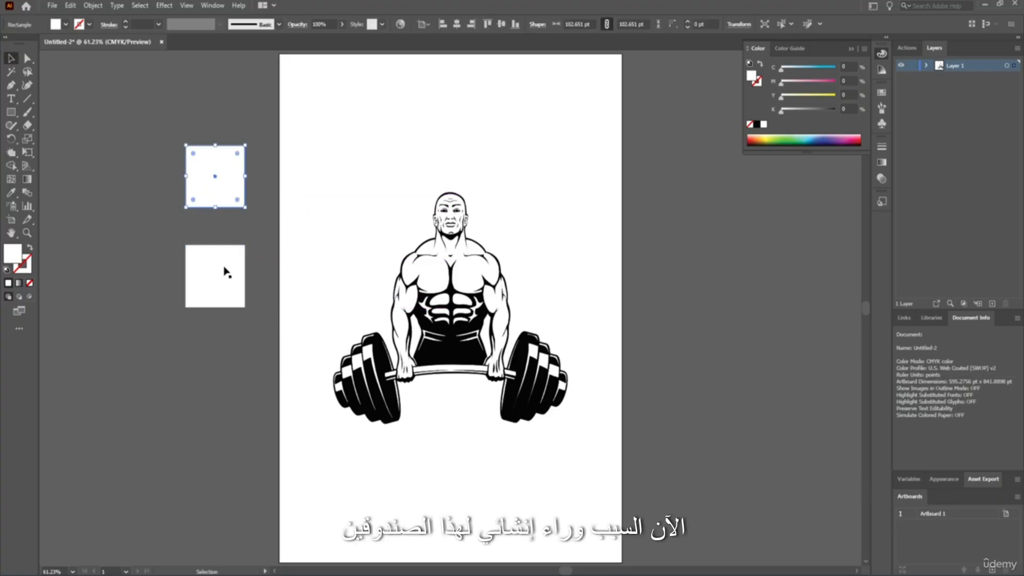
click(224, 270)
click(217, 160)
click(135, 272)
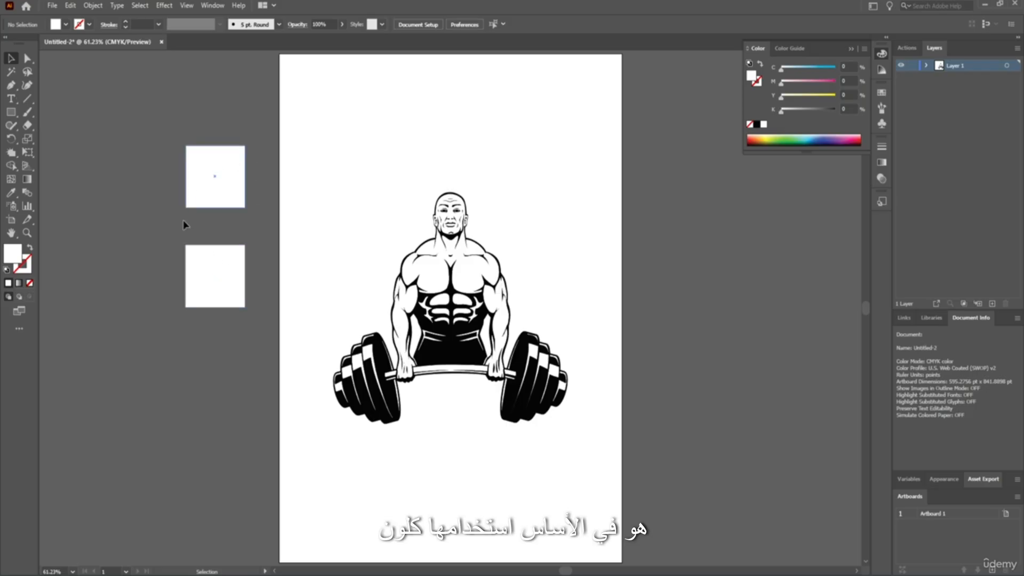
Step: Fill the upper square with the tan skin-tone swatch C=25 M=40 Y=65 K=0
click(212, 185)
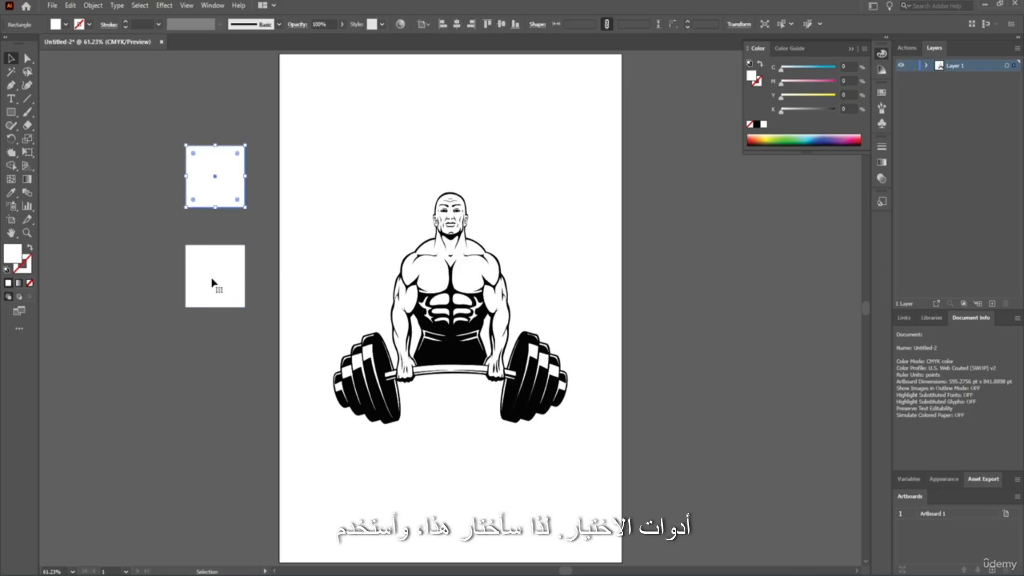
double_click(16, 261)
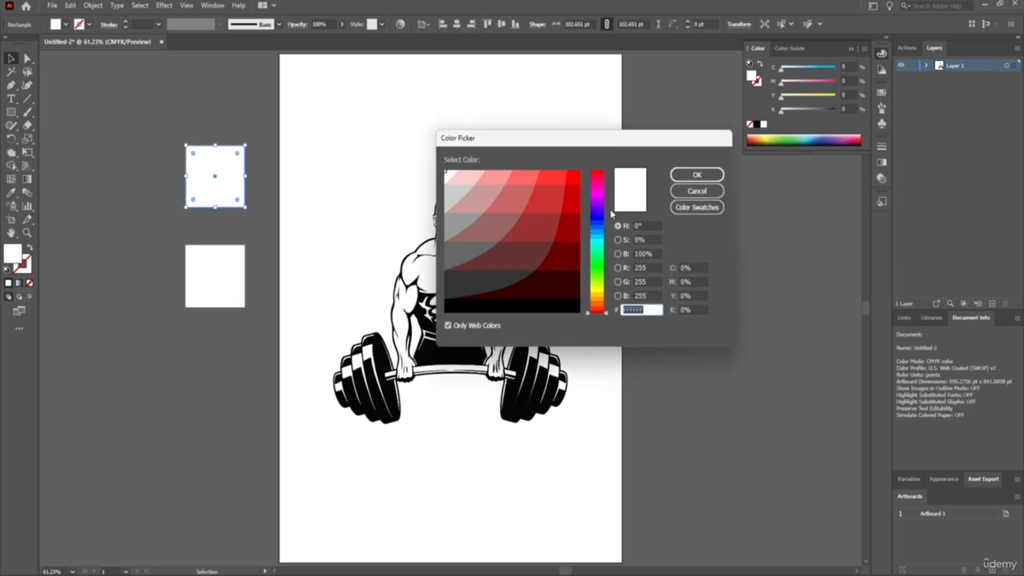
click(599, 301)
mouse_move(600, 303)
mouse_down()
mouse_move(602, 284)
mouse_move(607, 300)
mouse_up()
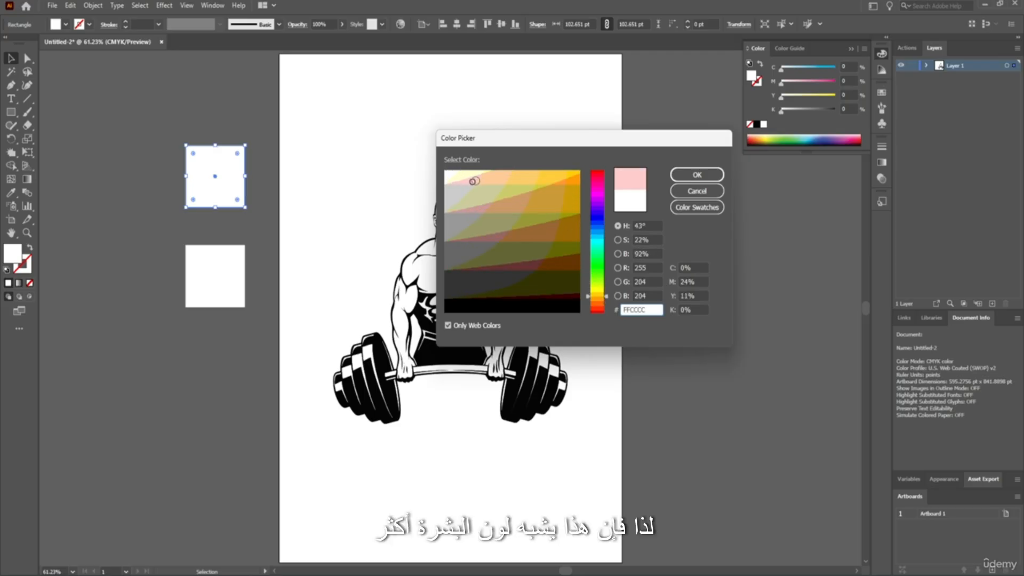
drag(484, 181, 465, 181)
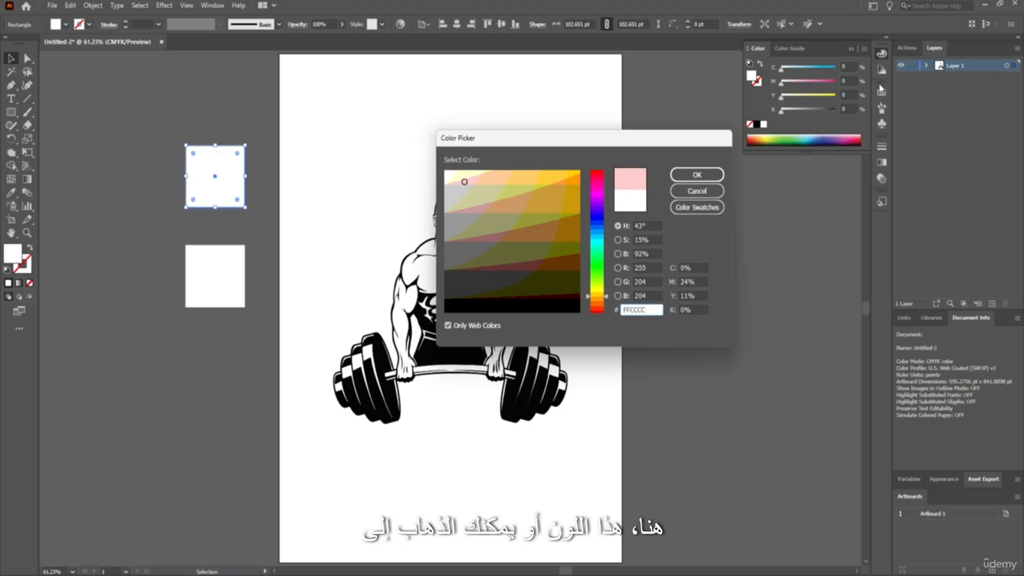
click(696, 208)
scroll(513, 190, down, 5)
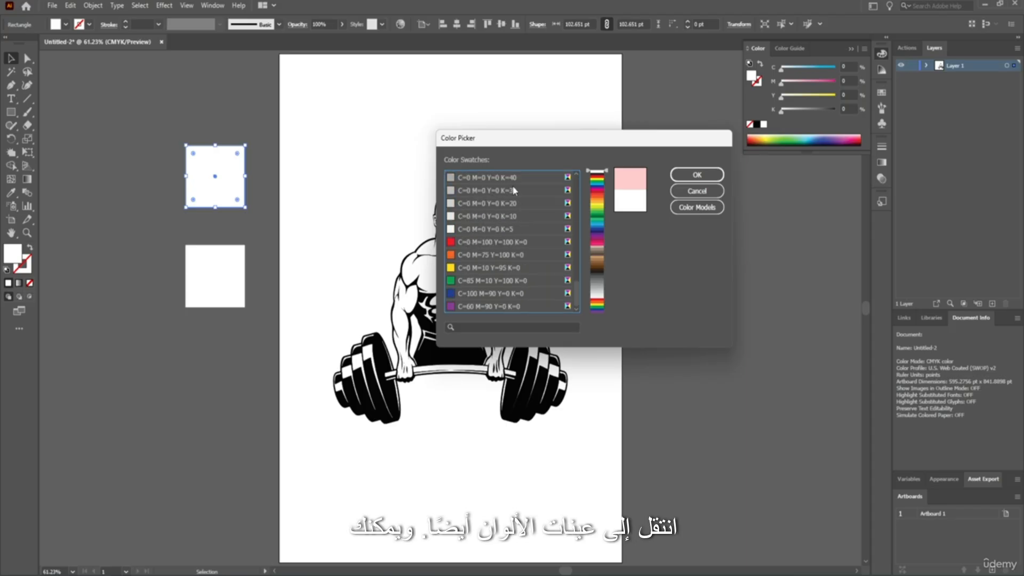
scroll(514, 190, down, 3)
drag(600, 266, 602, 260)
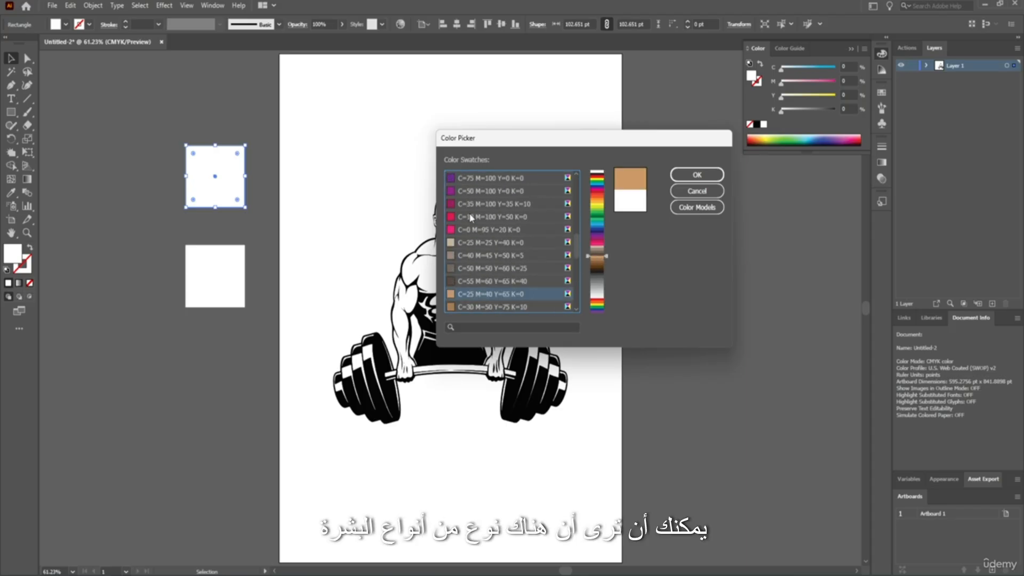
click(468, 281)
click(469, 295)
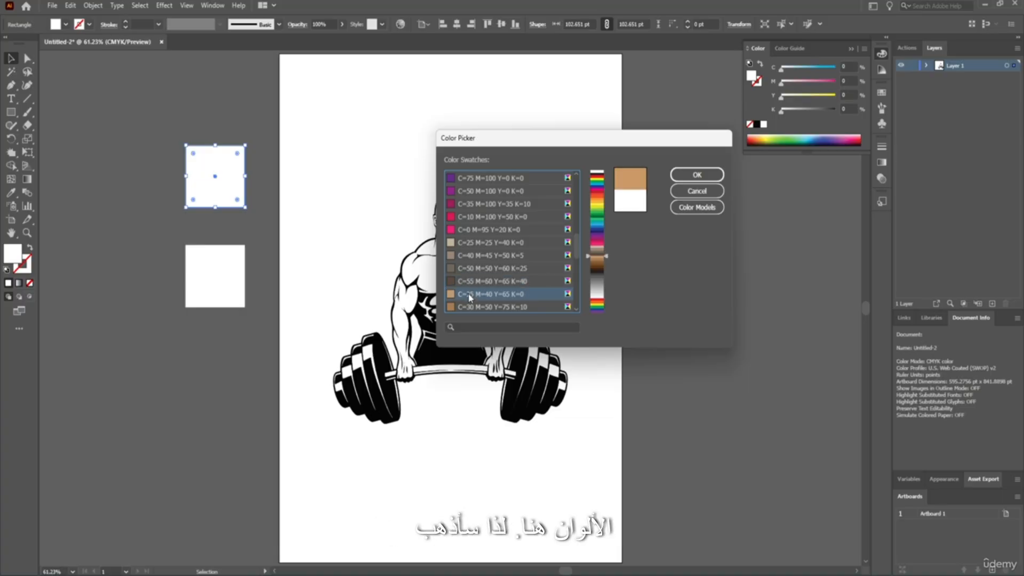
click(688, 176)
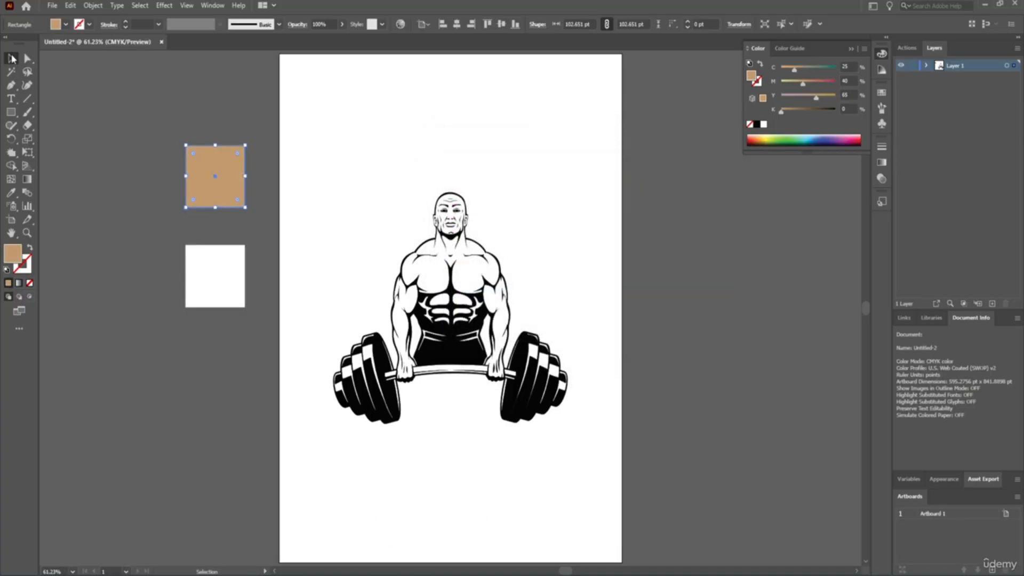
Step: Fill the lower square with the grey swatch C=0 M=0 Y=0 K=60 and clear the selection
click(224, 275)
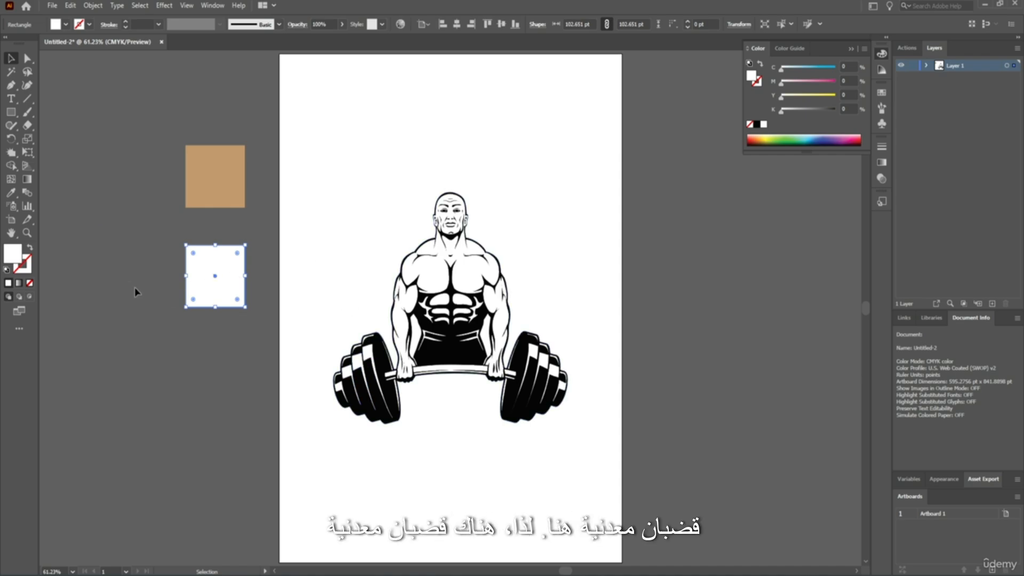
double_click(13, 255)
click(695, 208)
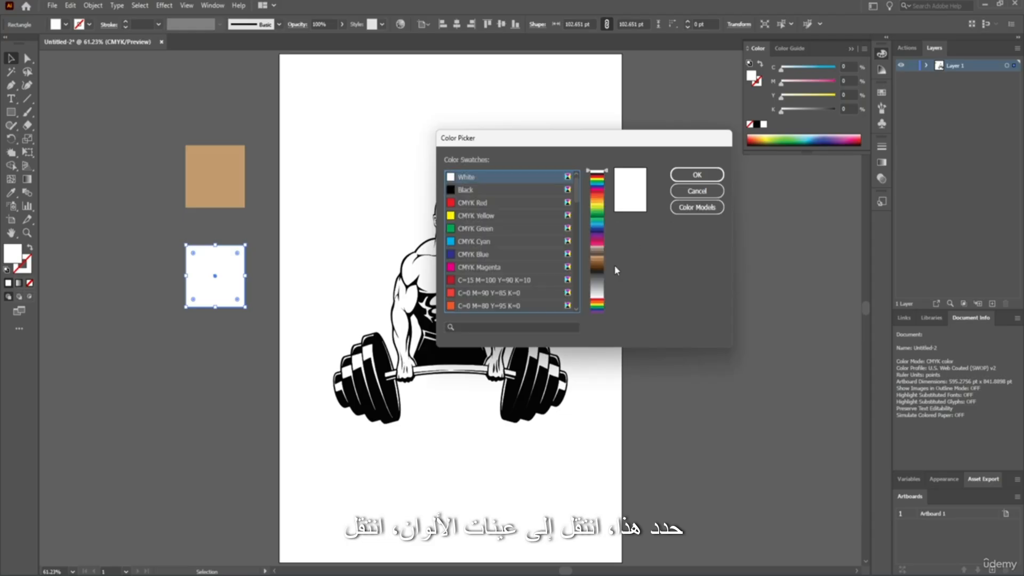
scroll(512, 240, down, 7)
click(471, 283)
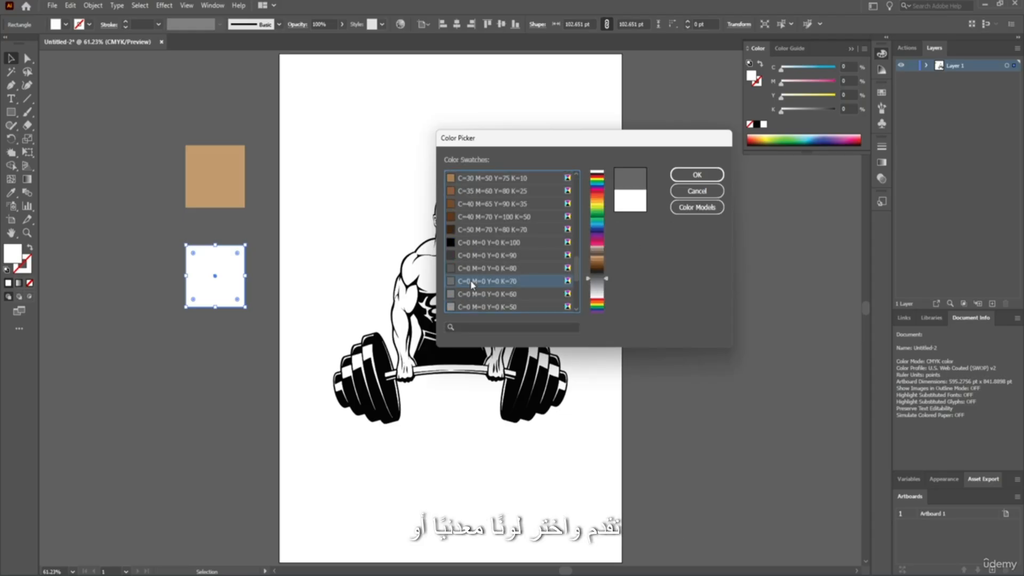
click(493, 295)
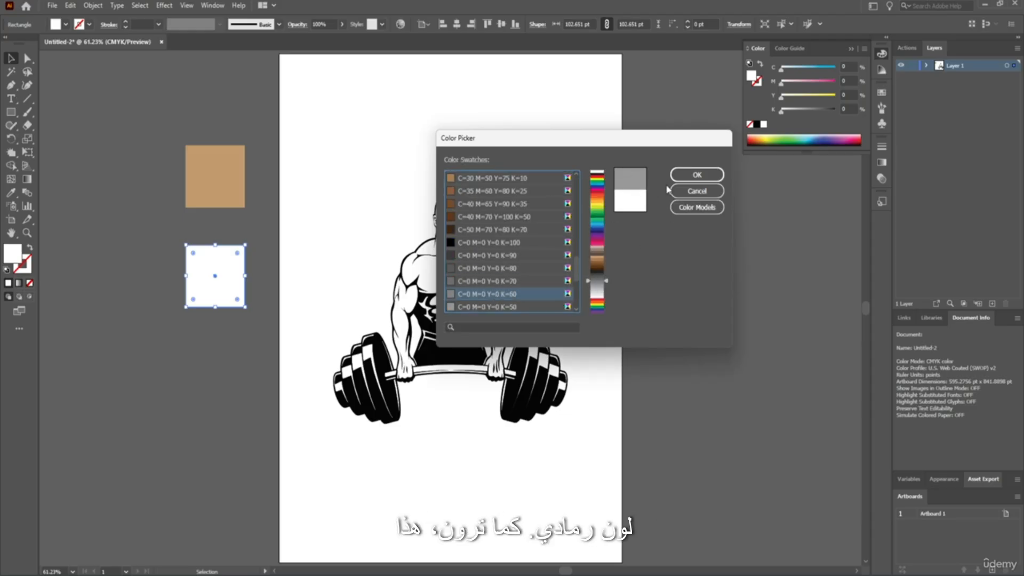
click(685, 176)
click(344, 452)
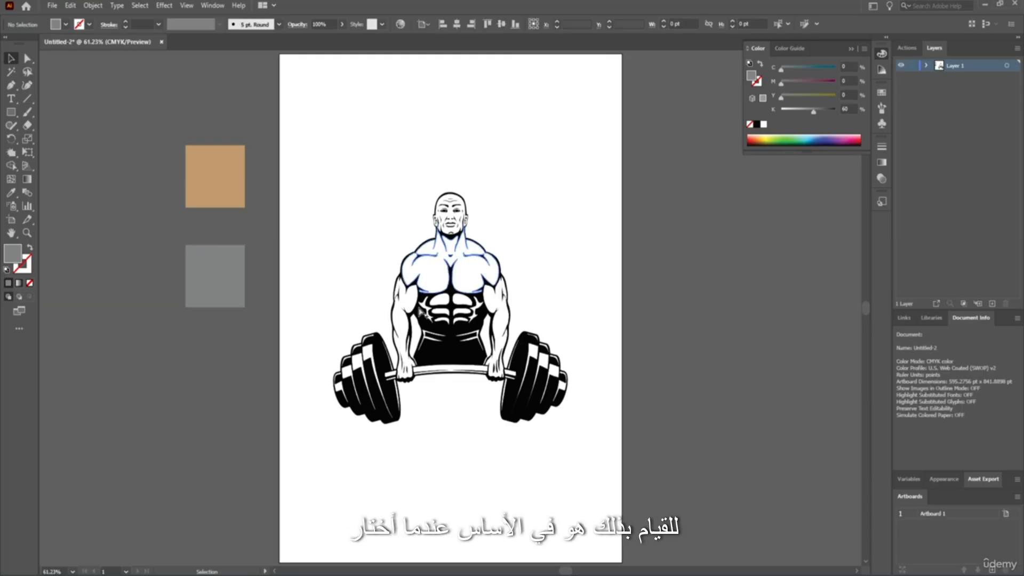
Step: Colour the white chest and shoulder shape with the tan sampled from the upper square using the Eyedropper
ctrl+click(444, 288)
scroll(427, 301, up, 2)
scroll(427, 280, down, 1)
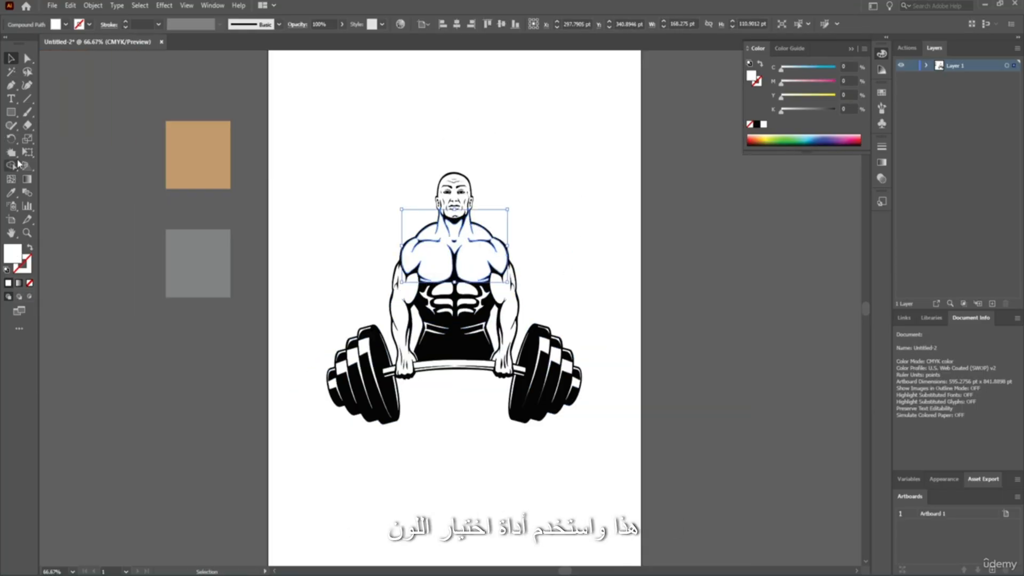
click(11, 193)
click(203, 165)
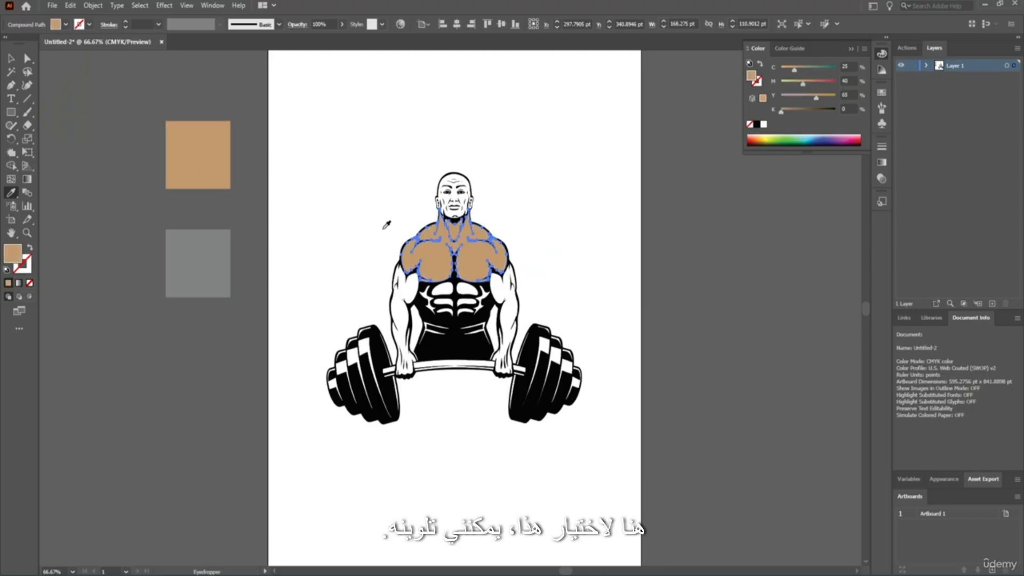
Step: Colour the white face shape with the tan sampled from the upper square
click(11, 58)
ctrl+click(453, 198)
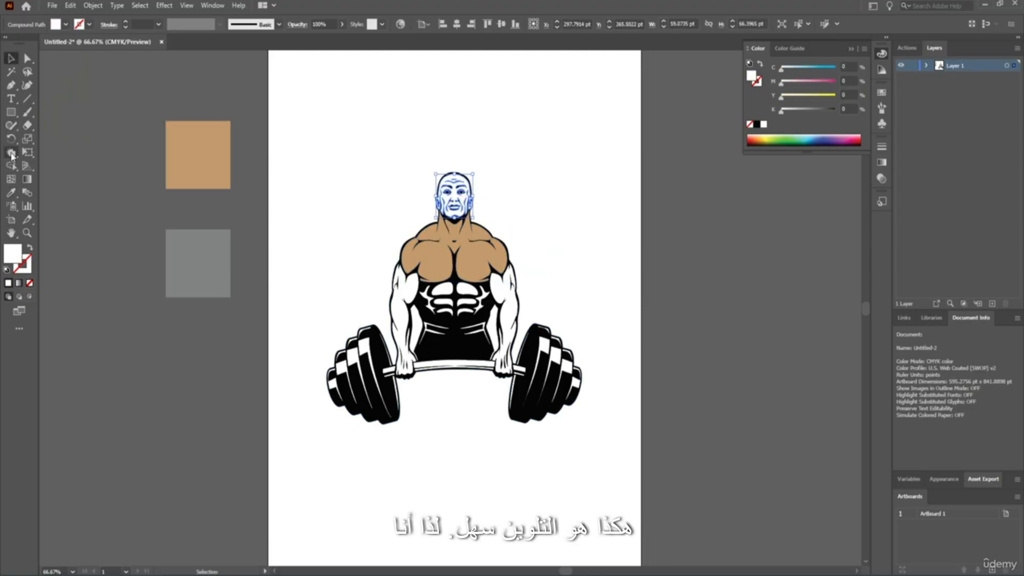
click(11, 192)
click(197, 157)
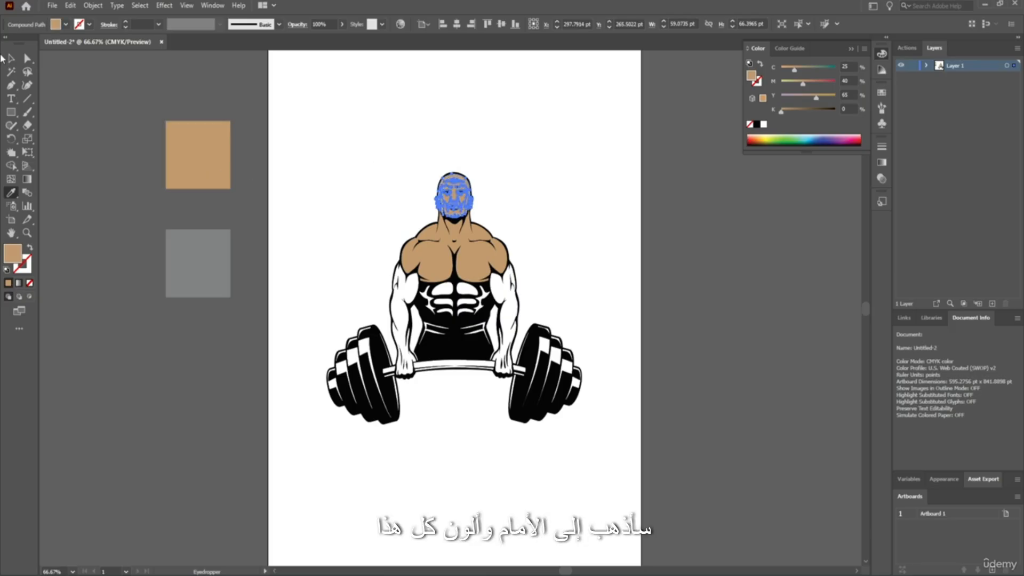
Step: Colour both white arm shapes together with the tan sampled from the upper square and clear the selection
click(7, 58)
click(102, 297)
click(405, 291)
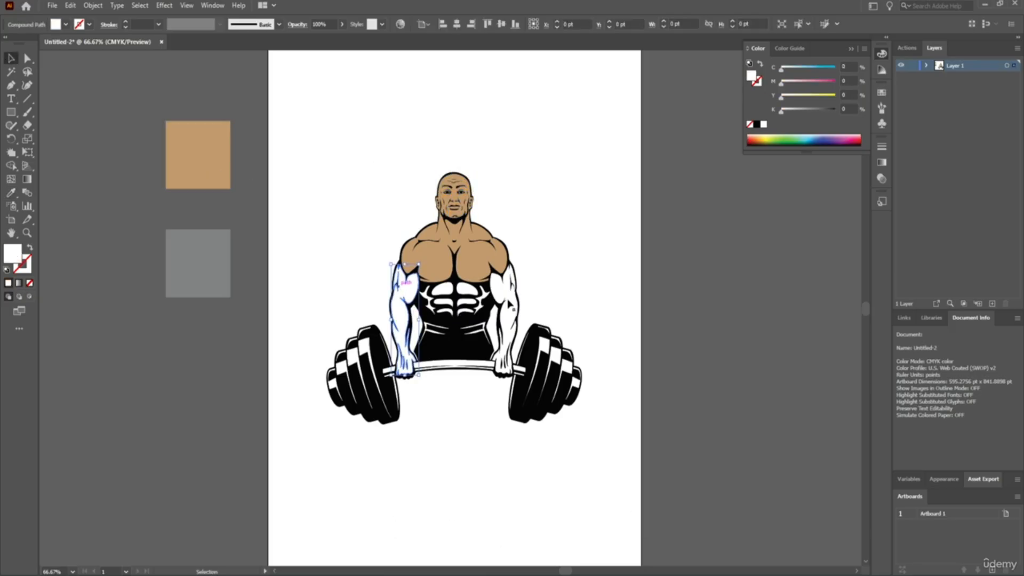
shift+click(509, 299)
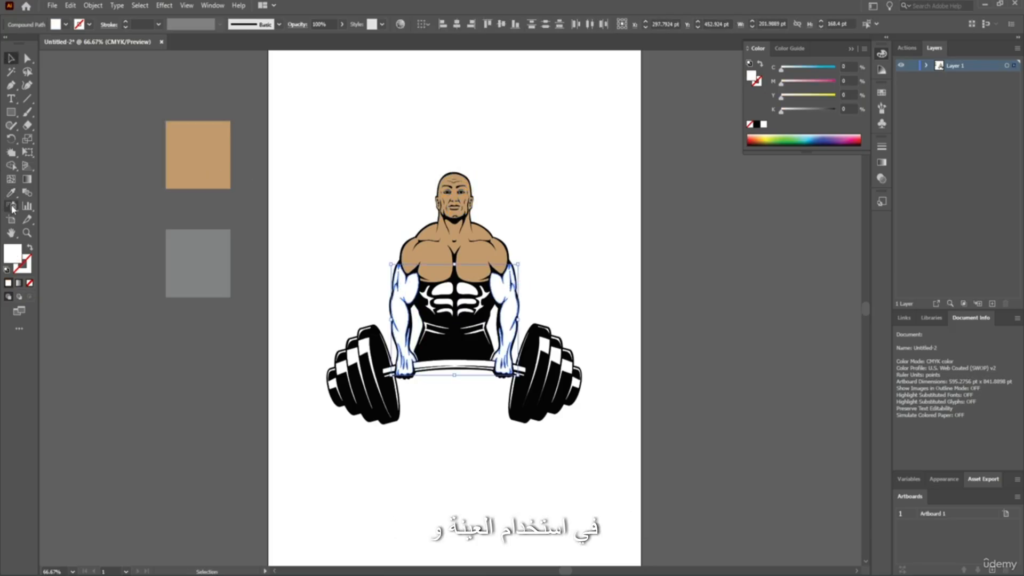
click(10, 192)
click(201, 172)
click(9, 58)
key(ctrl+shift+a)
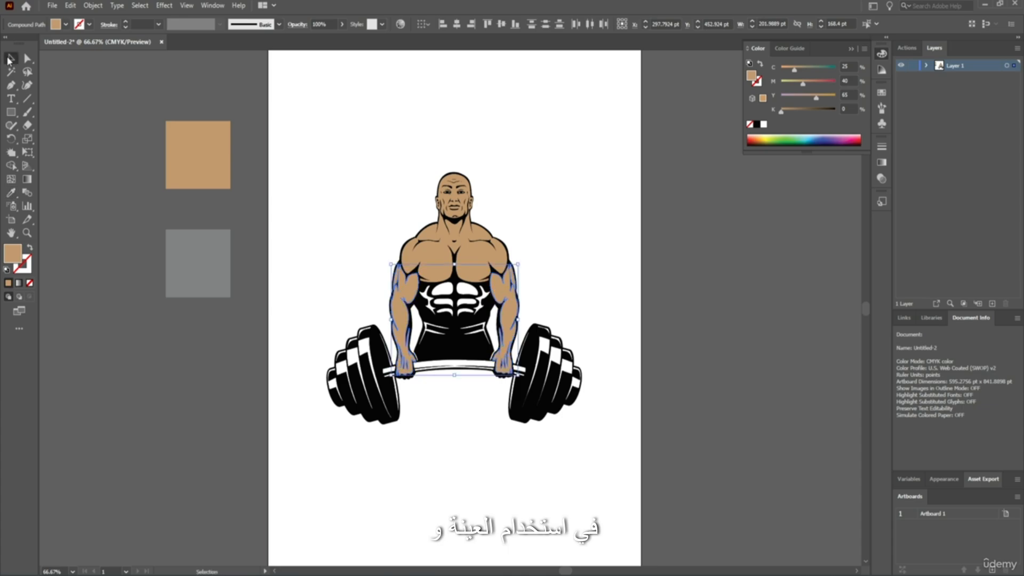
Step: Colour the four white abdominal shapes on the left half of the torso with the tan sampled from the chest
scroll(454, 294, up, 5)
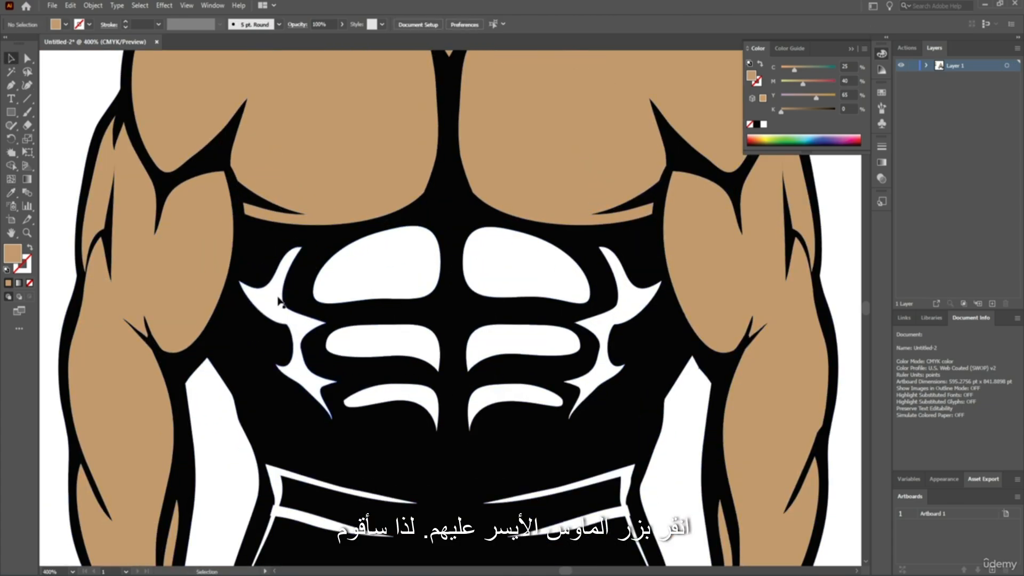
click(279, 297)
shift+click(400, 274)
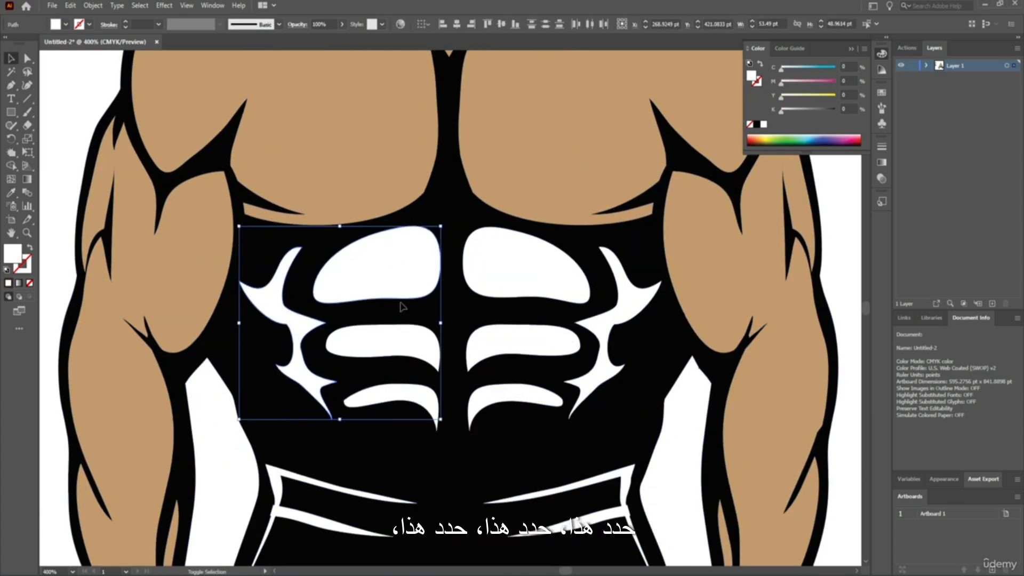
shift+click(397, 346)
shift+click(385, 401)
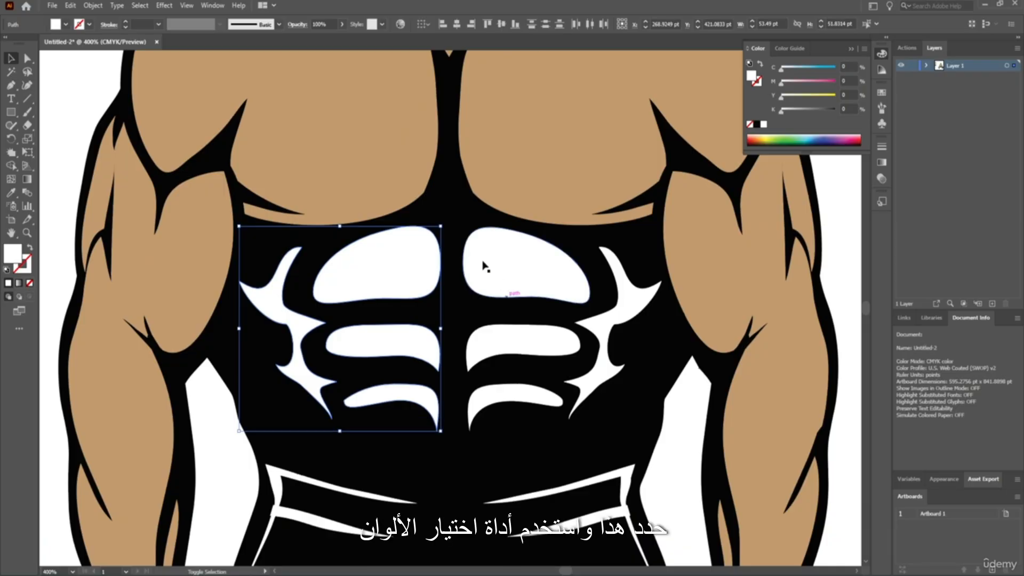
click(10, 193)
click(300, 105)
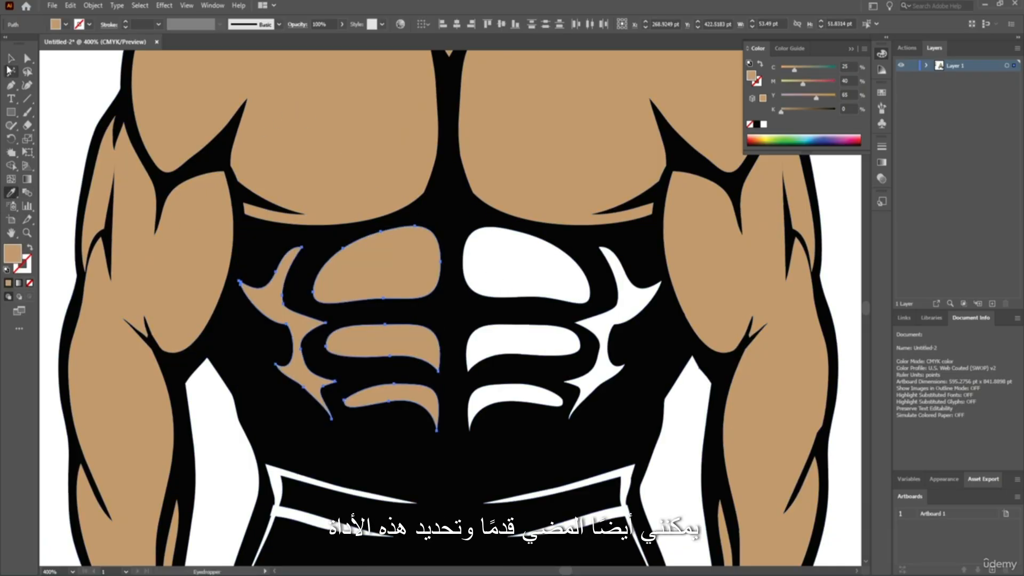
Step: Colour the four white abdominal shapes on the right half of the torso and both waistband shapes with the tan sampled from the chest
key(v)
click(496, 243)
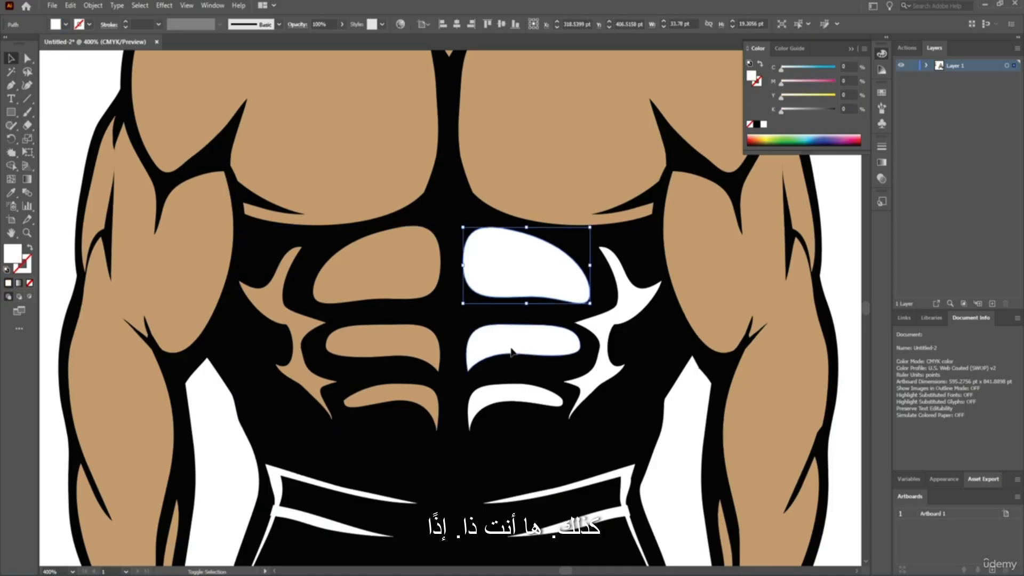
shift+click(516, 353)
shift+click(509, 401)
shift+click(592, 326)
scroll(451, 385, down, 2)
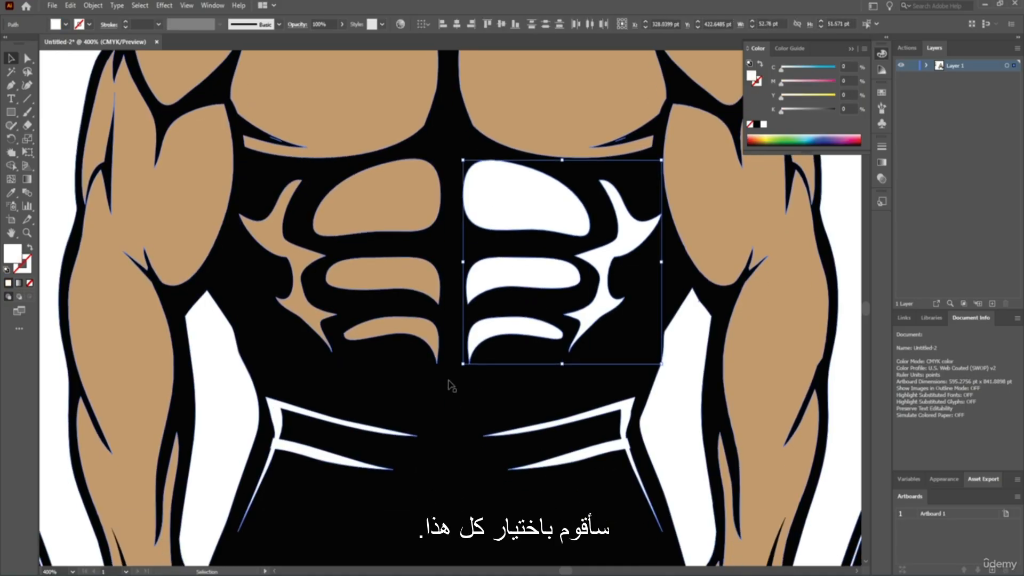
shift+click(286, 424)
shift+click(625, 416)
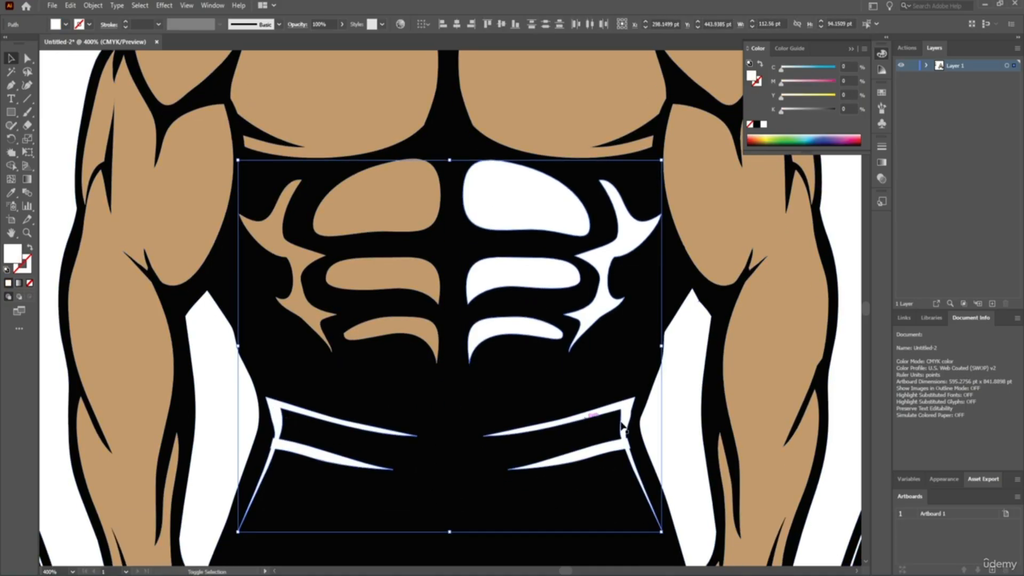
key(i)
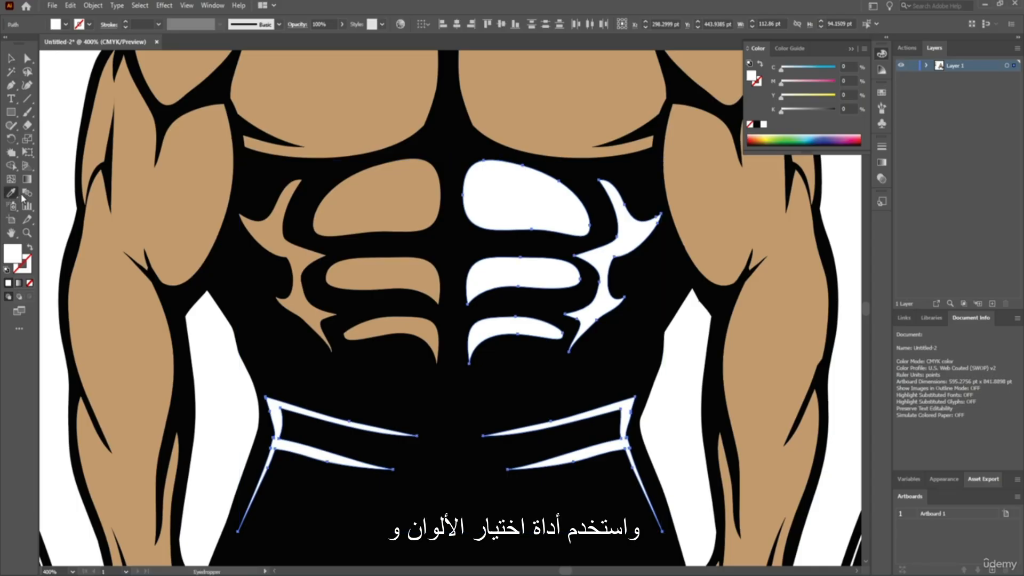
click(306, 105)
key(v)
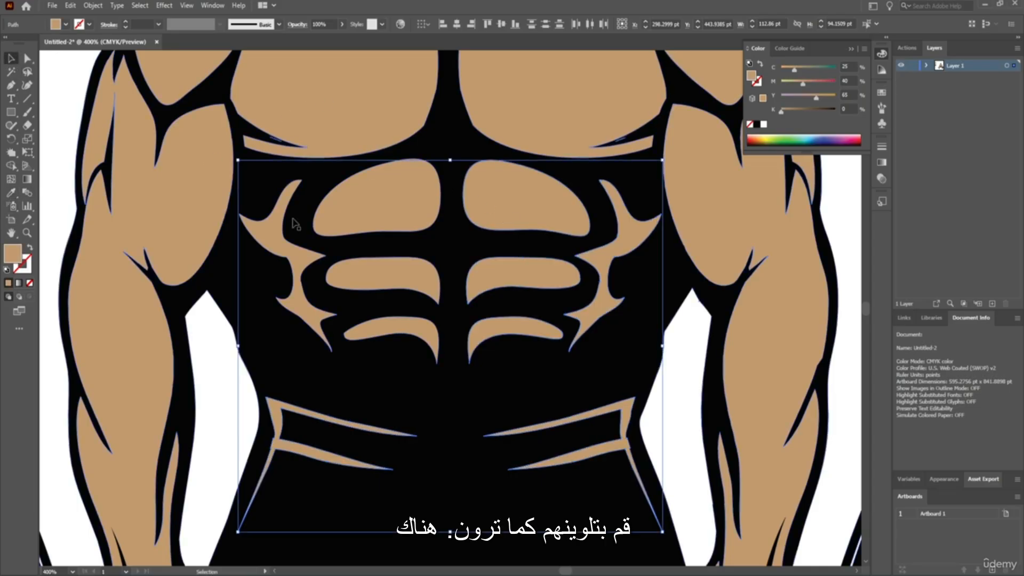
key(ctrl+1)
click(468, 208)
Step: Colour the white highlights on the left weight's plates and the adjoining bar shapes with the grey sampled from the reference square
scroll(469, 208, up, 1)
scroll(225, 365, left, 4)
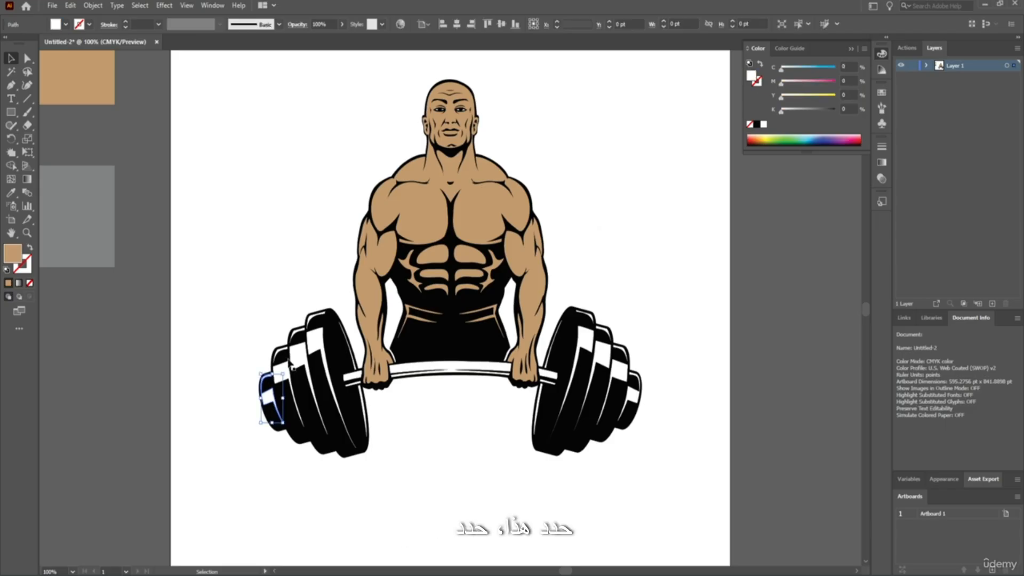
click(273, 395)
scroll(284, 368, up, 3)
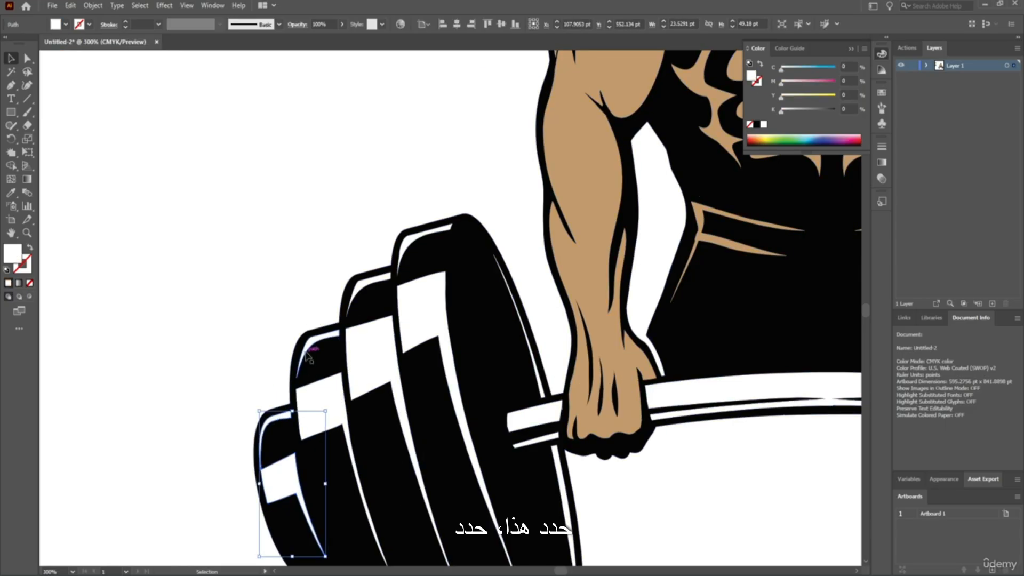
shift+click(319, 376)
shift+click(383, 345)
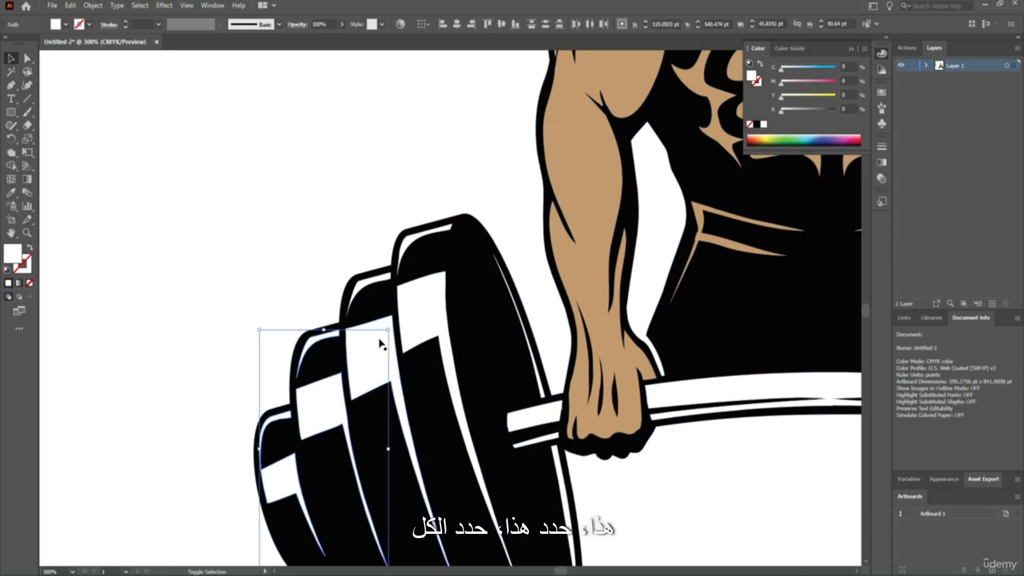
shift+click(384, 336)
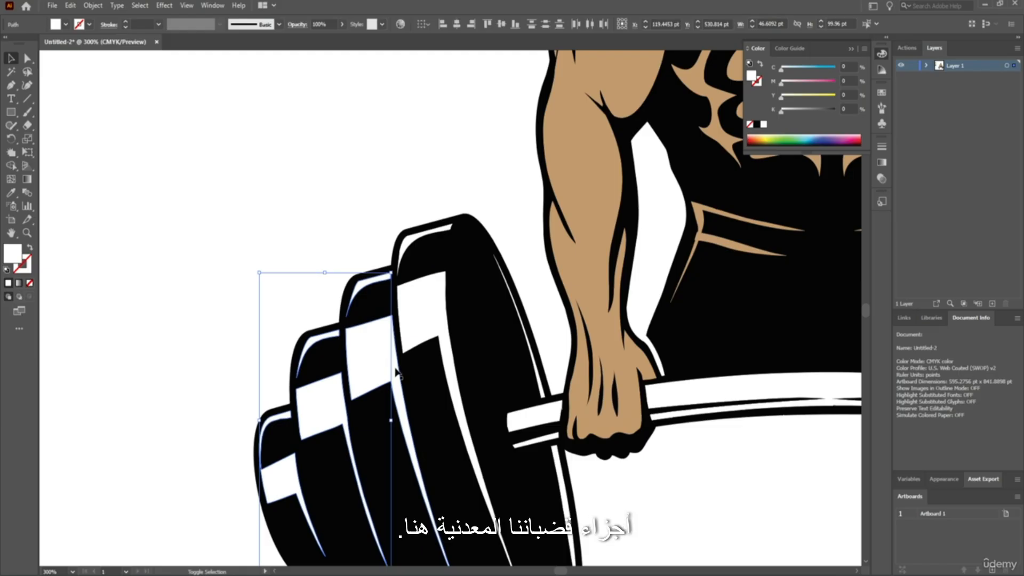
shift+click(423, 299)
shift+click(402, 248)
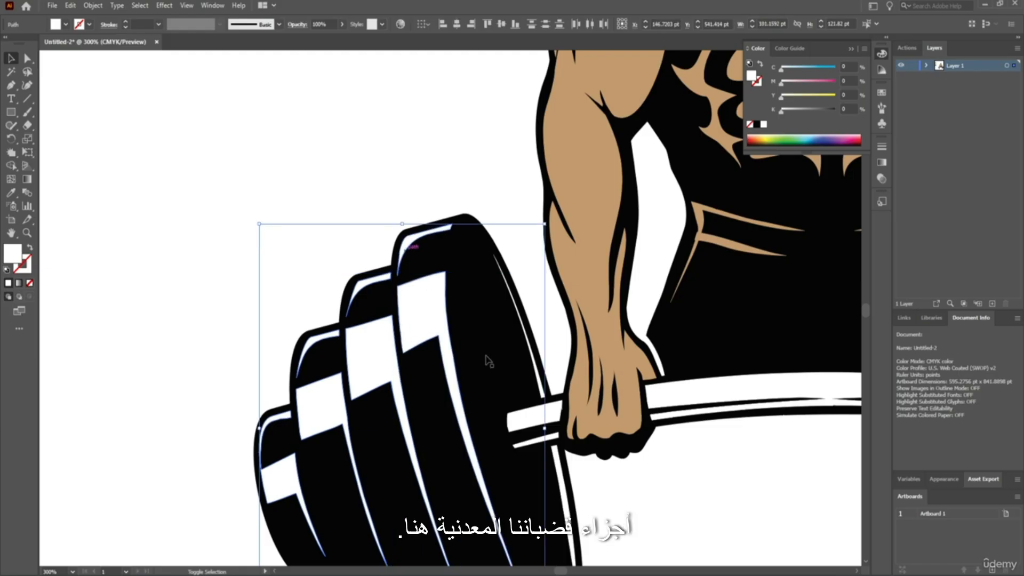
shift+click(525, 341)
shift+click(535, 441)
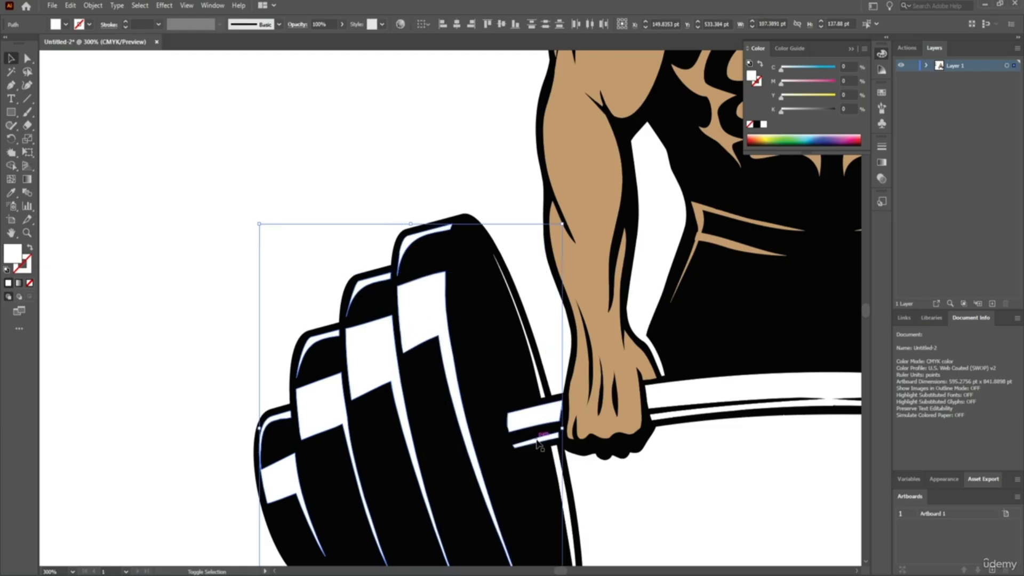
shift+click(693, 395)
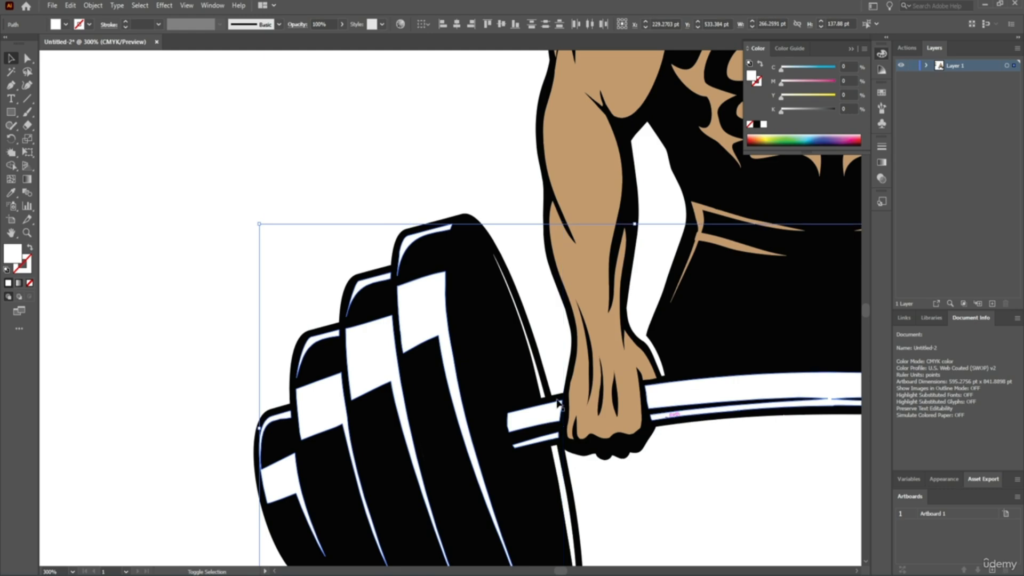
click(11, 193)
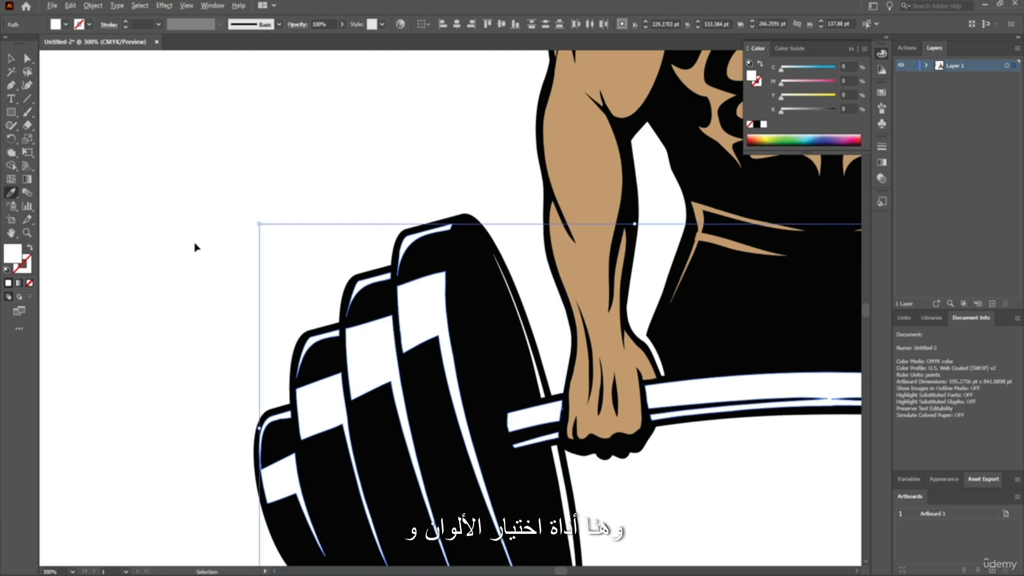
scroll(194, 245, down, 5)
click(128, 198)
key(v)
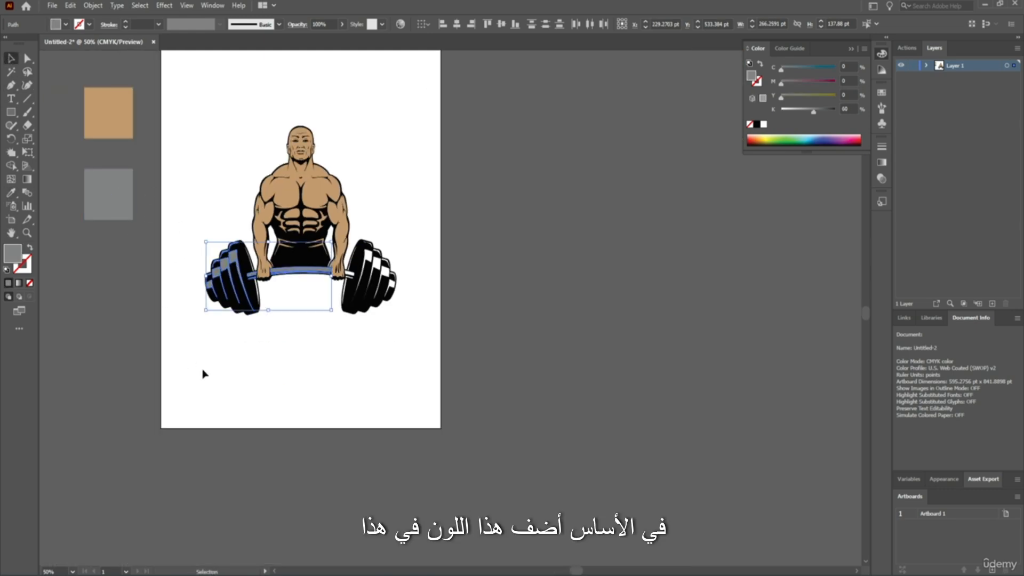
click(205, 373)
Step: Colour the two white slivers along the inner edge of the left weight's largest plate with the grey sampled from a neighbouring highlight
scroll(384, 275, up, 6)
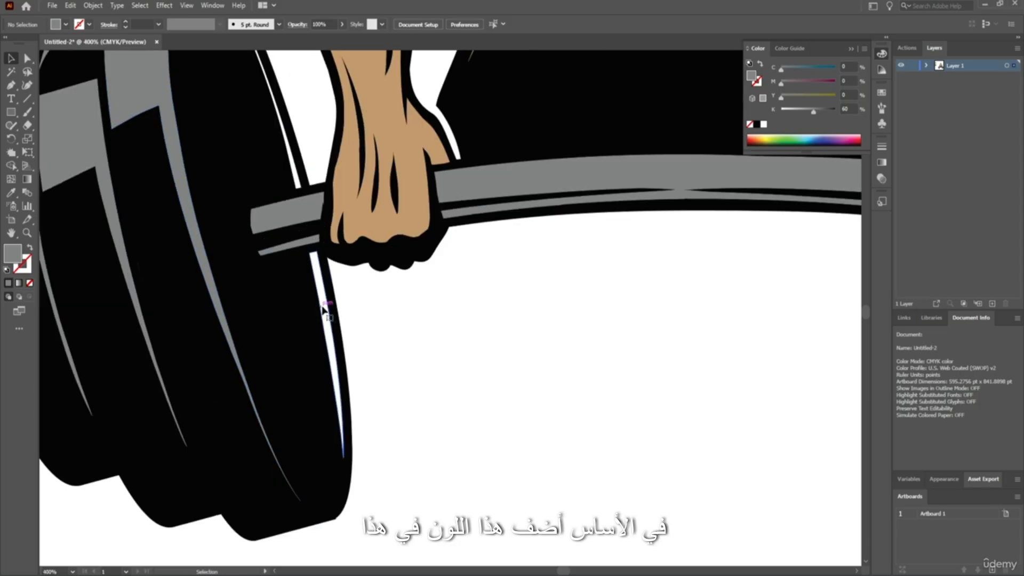
click(322, 302)
shift+click(297, 177)
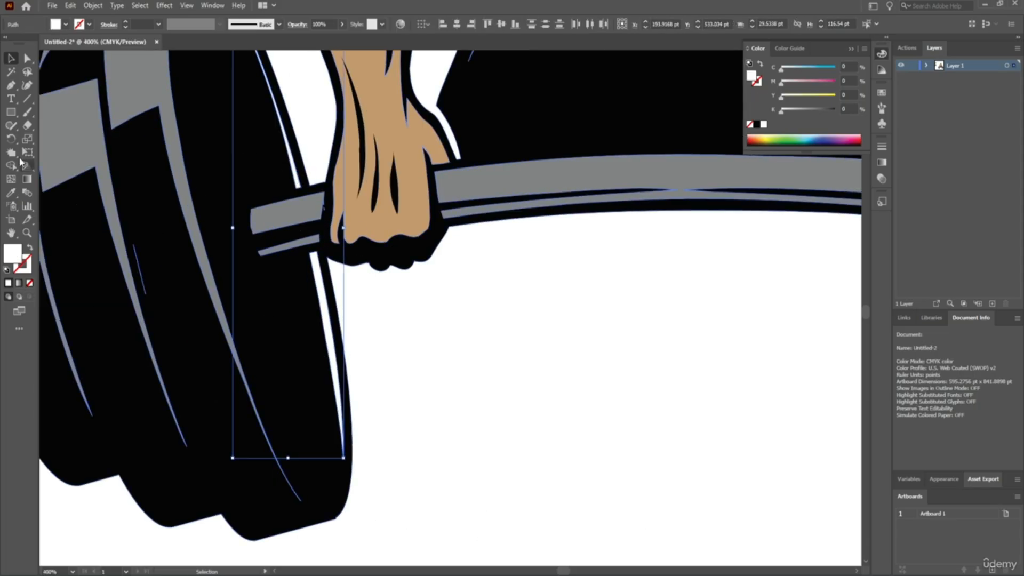
click(18, 191)
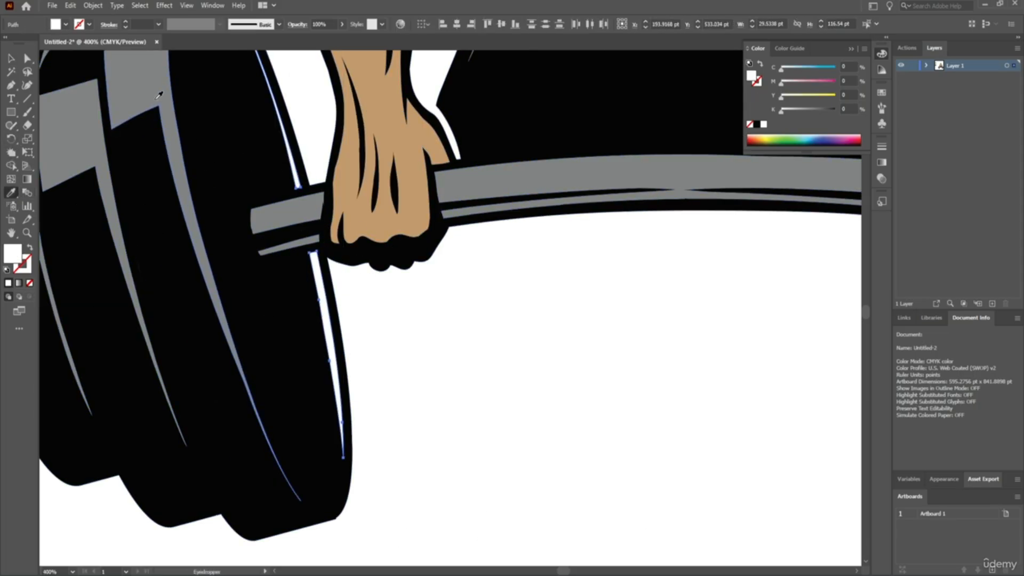
click(208, 205)
key(v)
click(491, 372)
scroll(457, 335, down, 5)
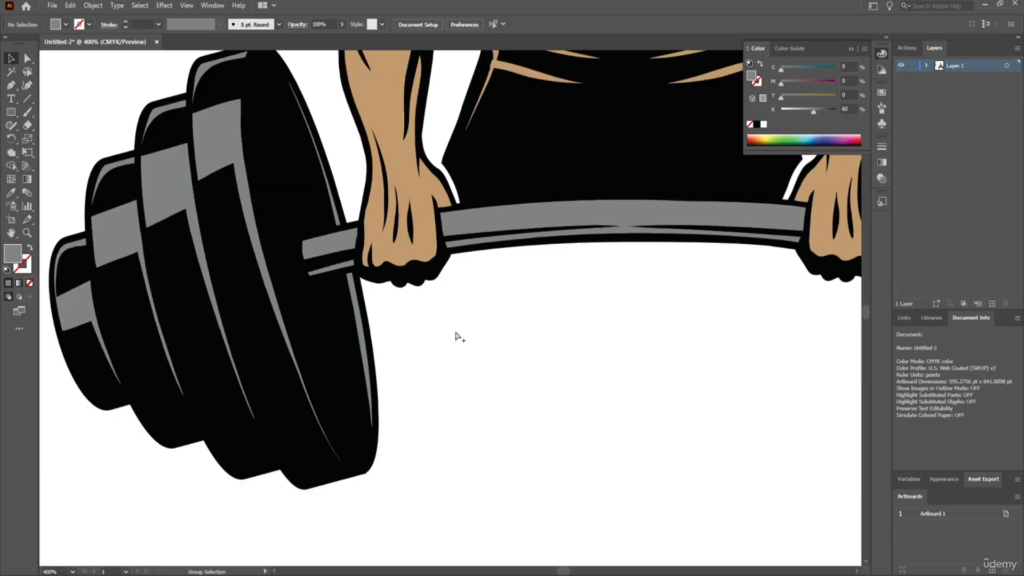
scroll(622, 332, up, 4)
scroll(438, 278, up, 2)
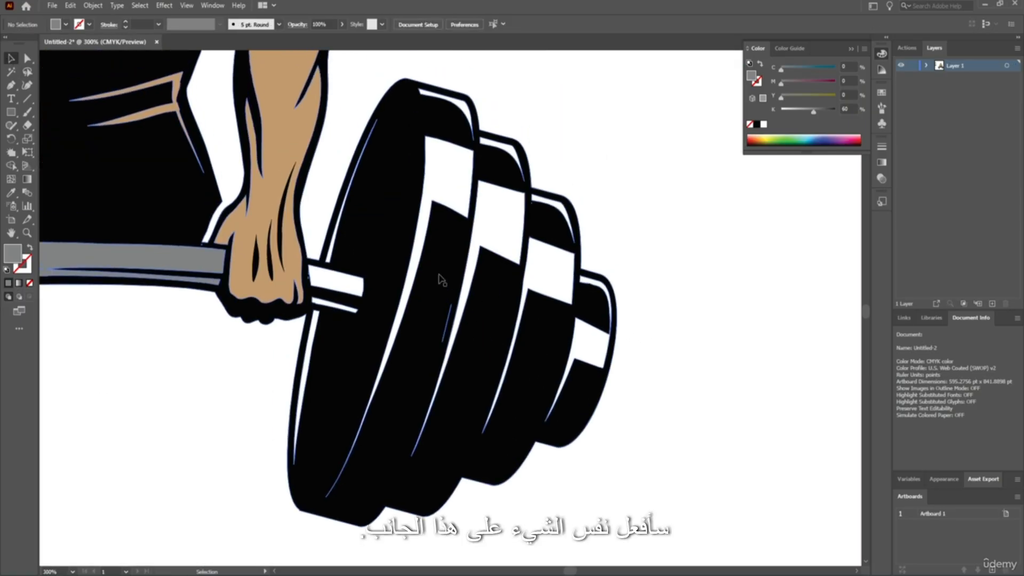
click(320, 326)
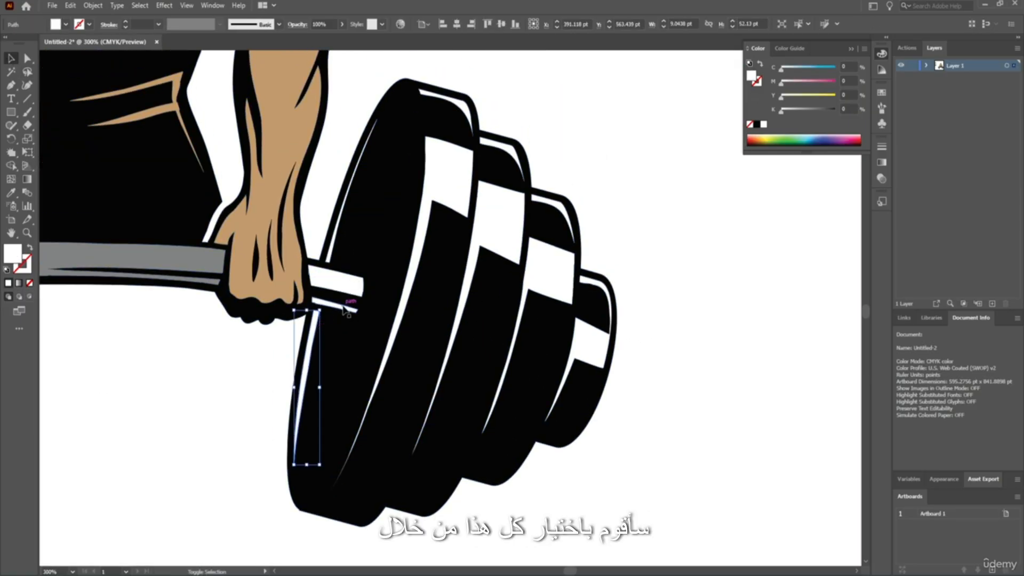
shift+click(349, 307)
shift+click(348, 284)
shift+click(334, 243)
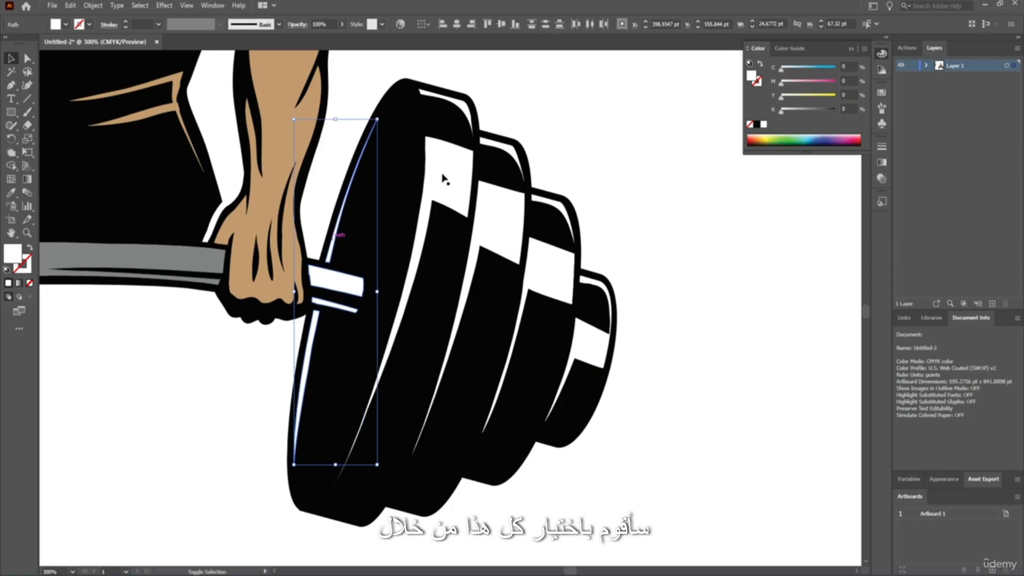
shift+click(441, 171)
shift+click(479, 157)
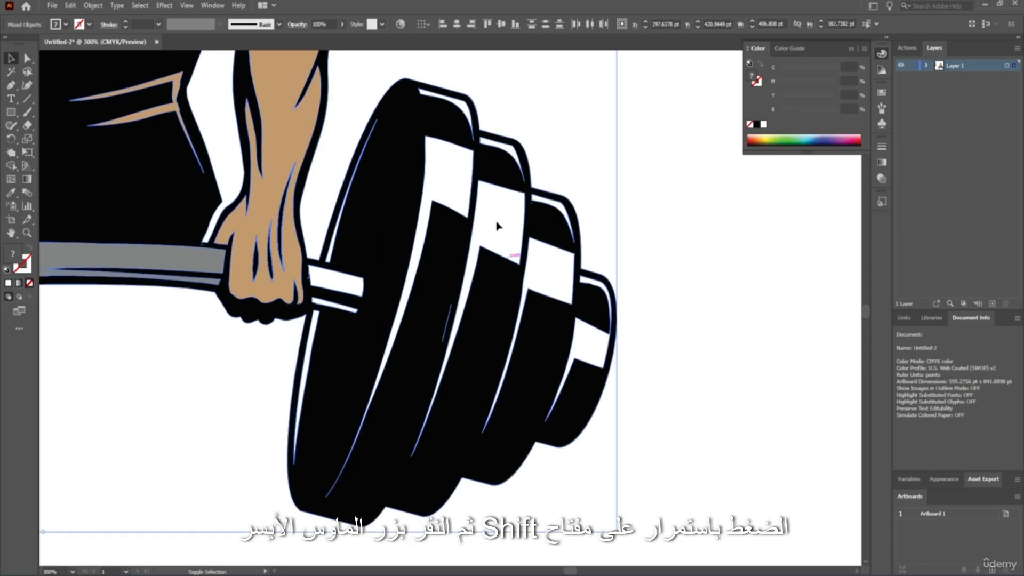
scroll(549, 273, down, 7)
click(678, 218)
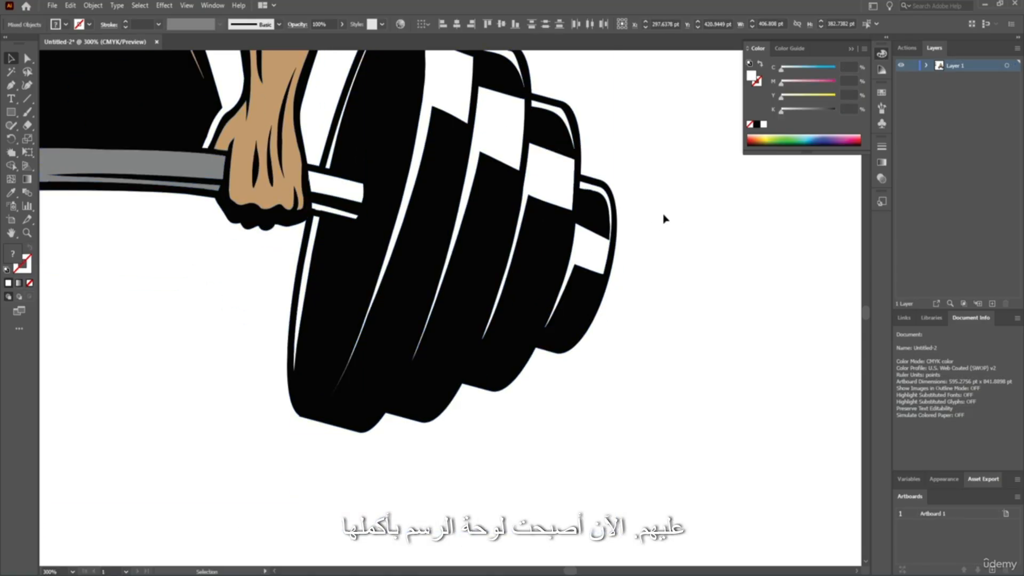
Step: Check whether the white highlight on the right weight's largest plate is a separate object
scroll(533, 186, up, 4)
click(457, 153)
scroll(587, 160, up, 1)
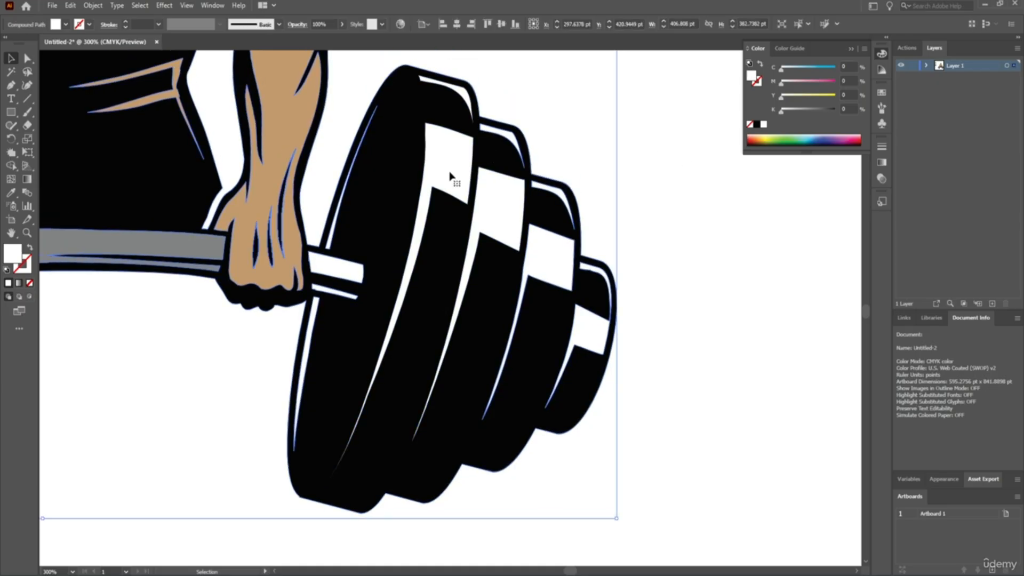
click(704, 235)
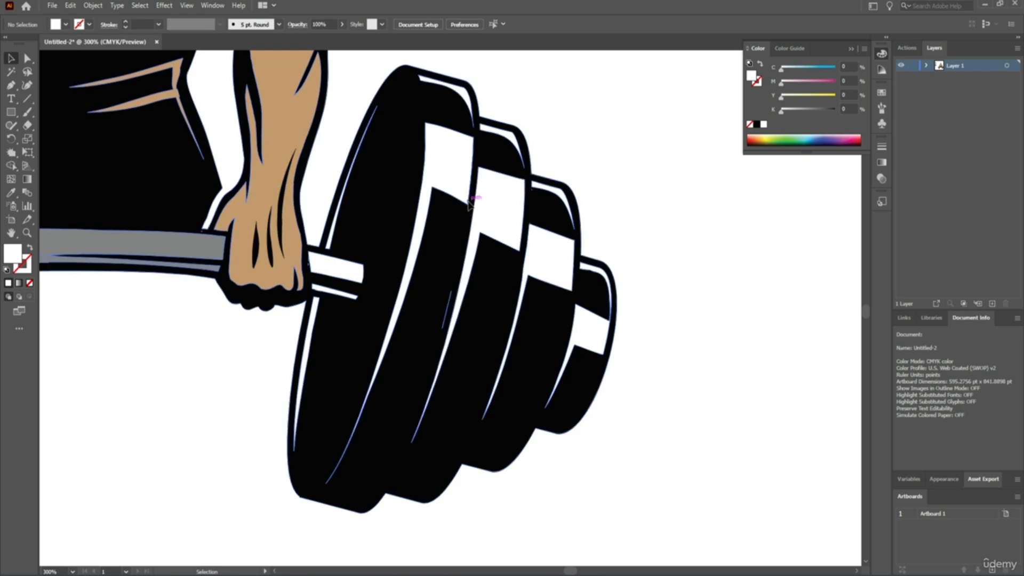
click(470, 202)
click(635, 226)
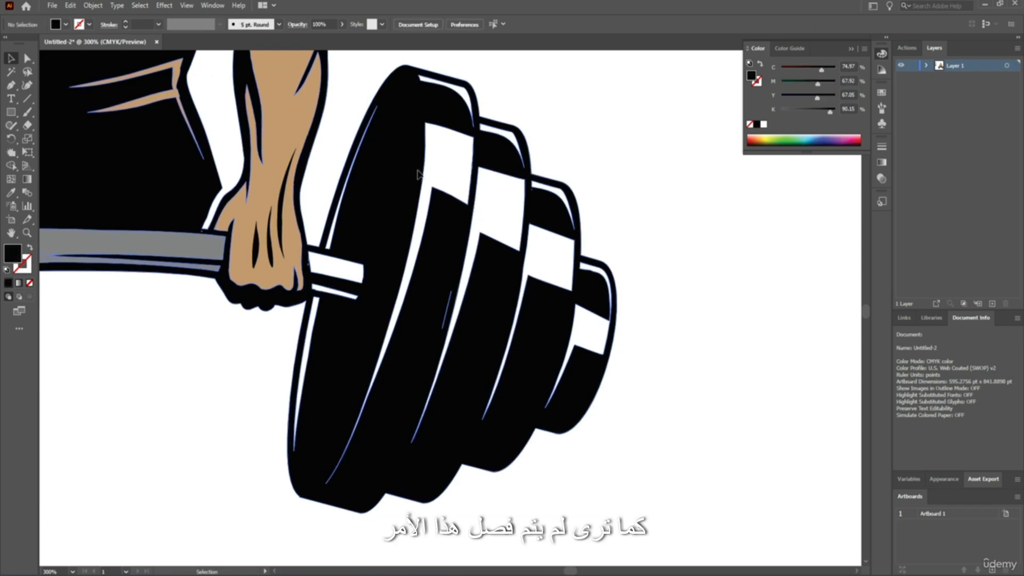
Step: Select all artwork and extract the white highlight of the right weight's largest plate as its own shape with Shape Builder
key(ctrl+a)
key(shift+m)
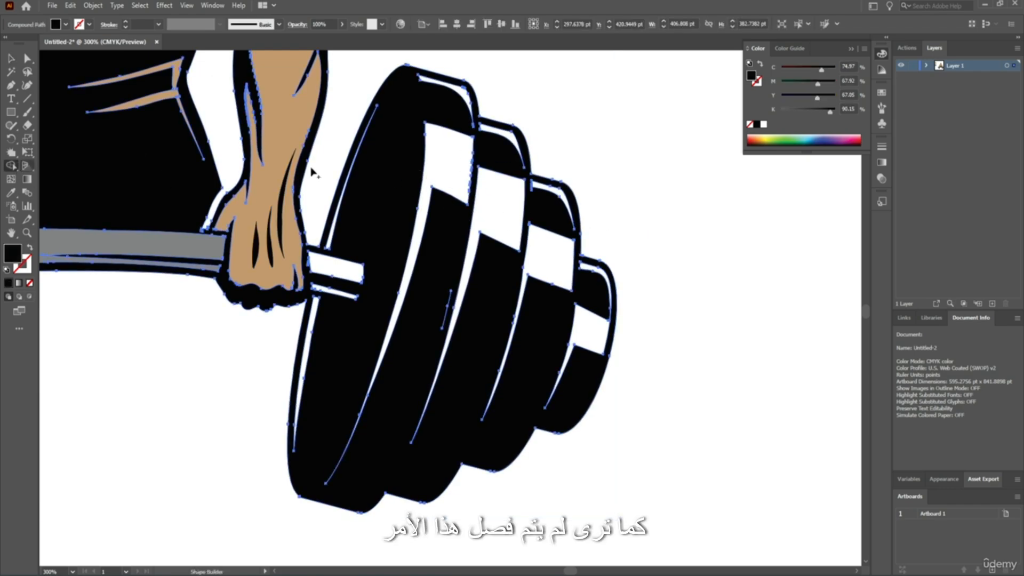
click(454, 166)
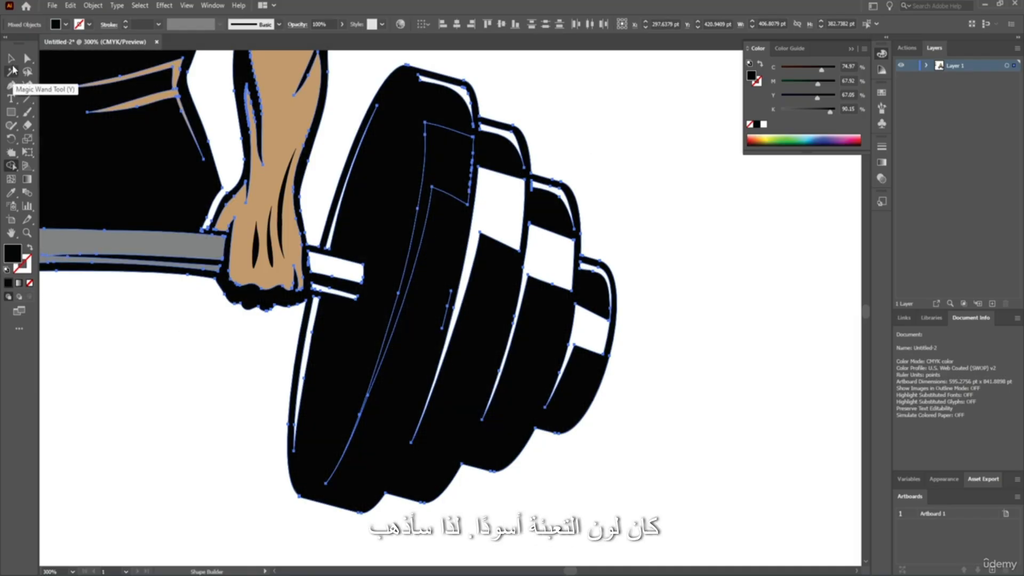
key(v)
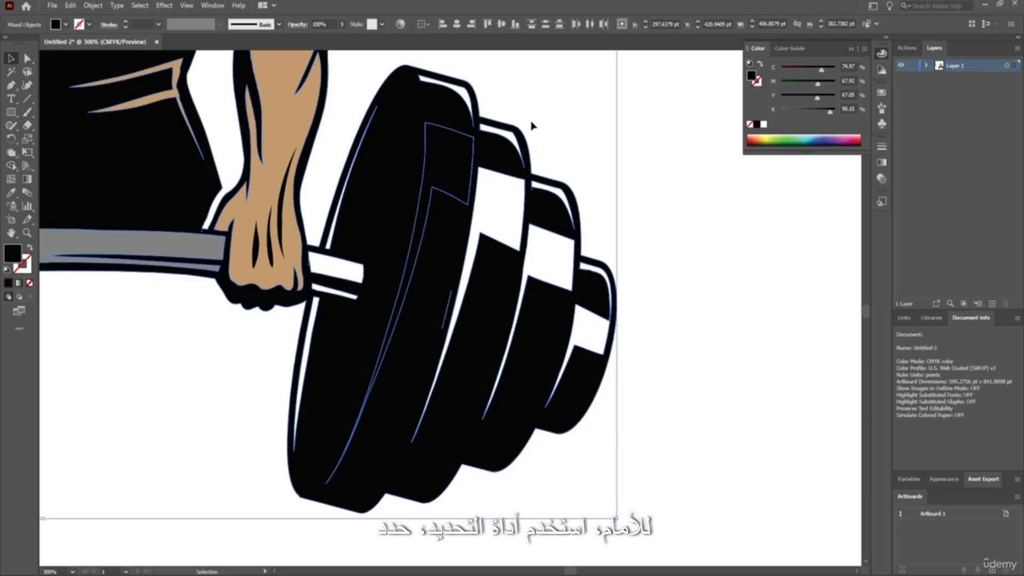
Step: Colour the extracted highlight on the right weight's largest plate with the grey sampled from the bar
click(445, 170)
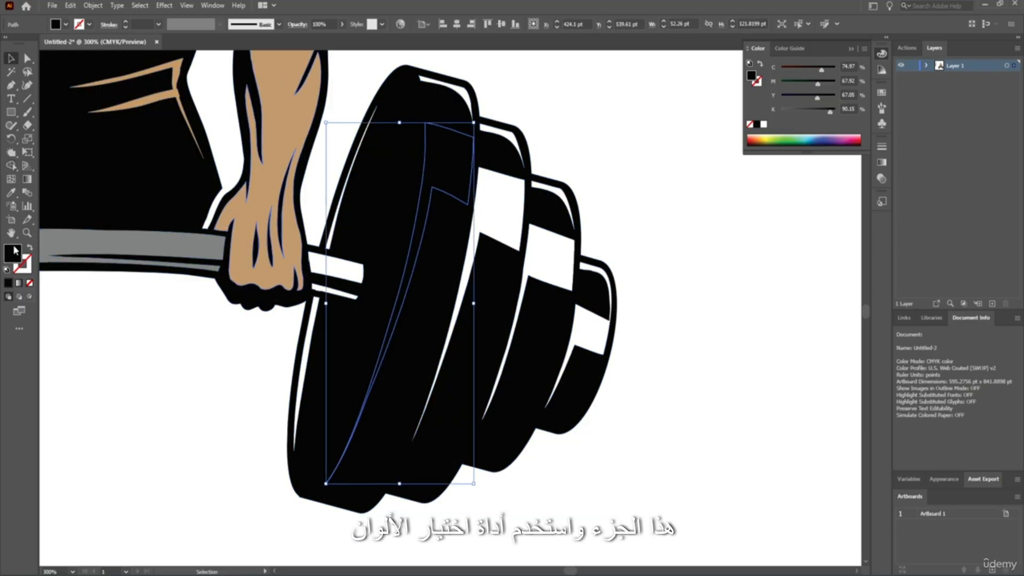
click(13, 192)
click(144, 236)
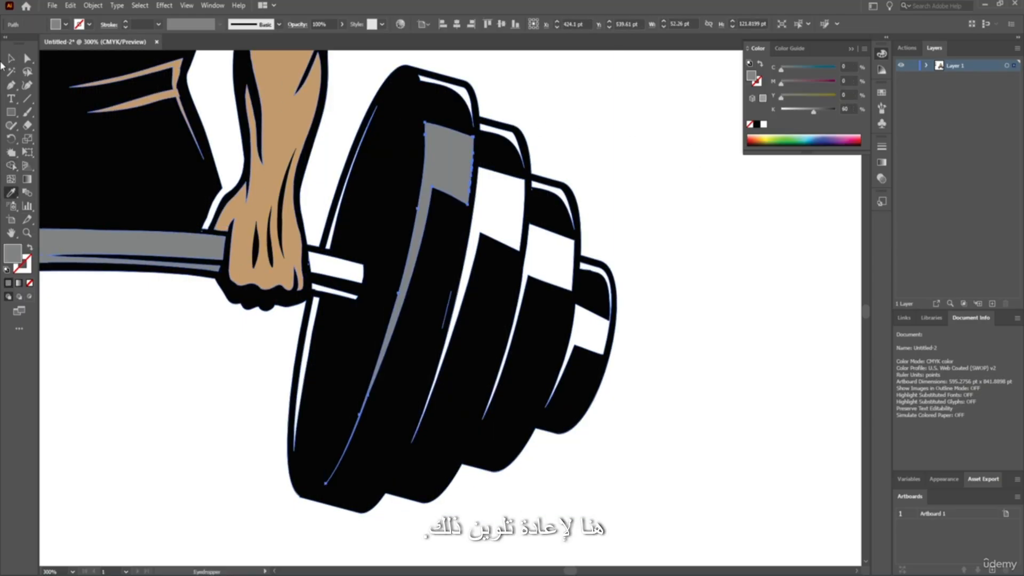
click(10, 62)
Step: Try to separate the white rim highlight on the right weight's largest plate by ungrouping the selected artwork
click(496, 113)
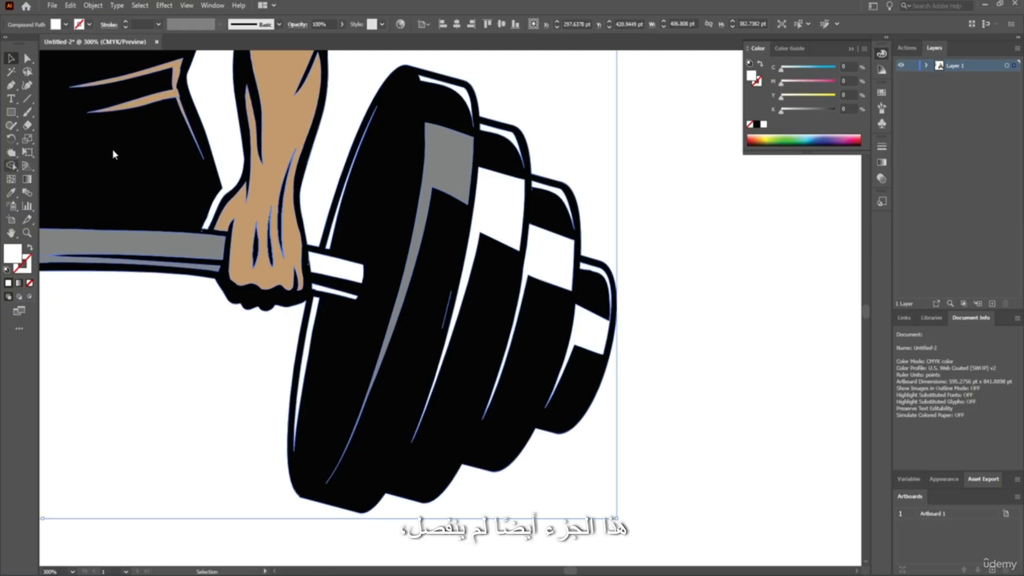
key(ctrl+a)
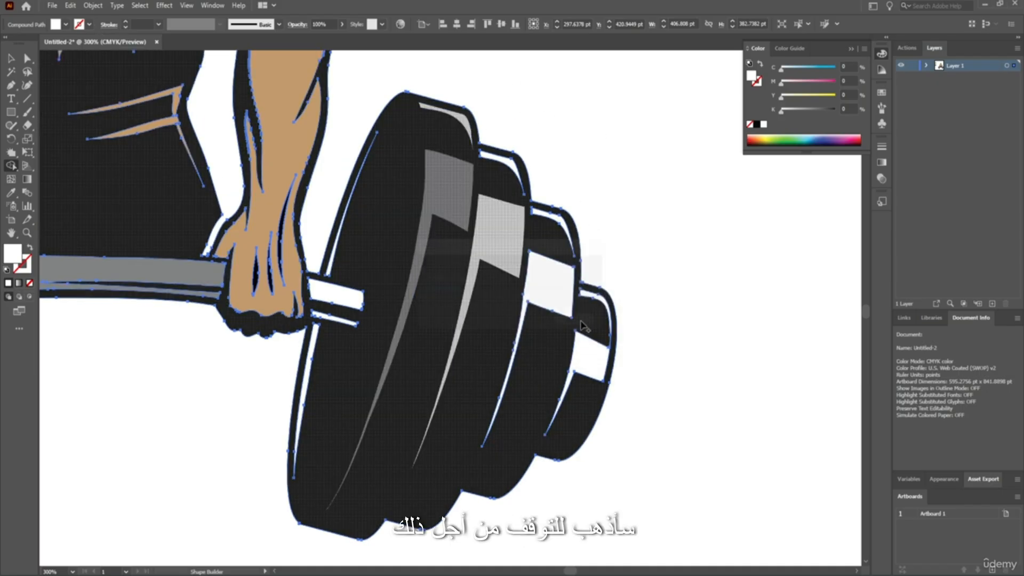
click(12, 58)
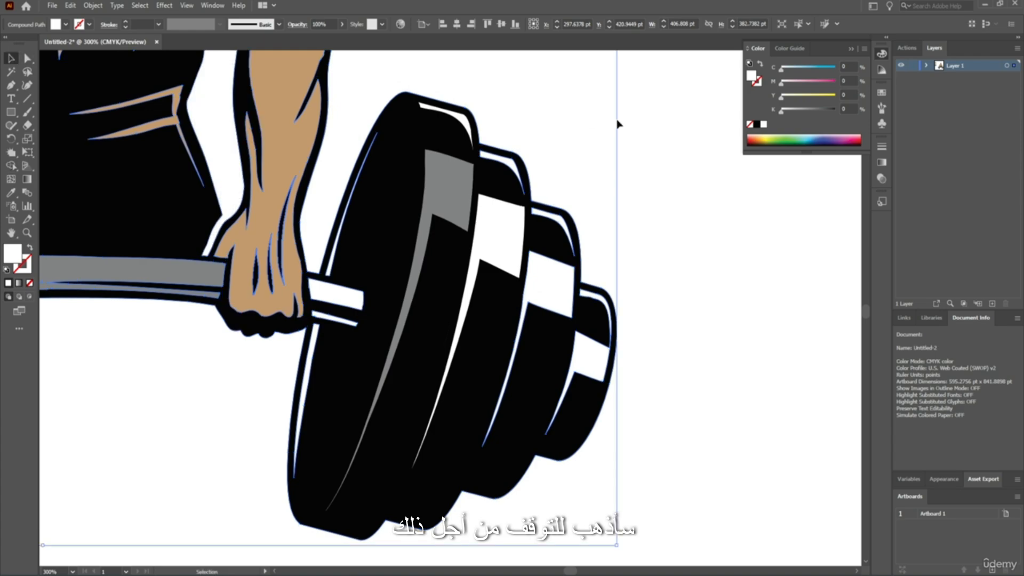
click(485, 137)
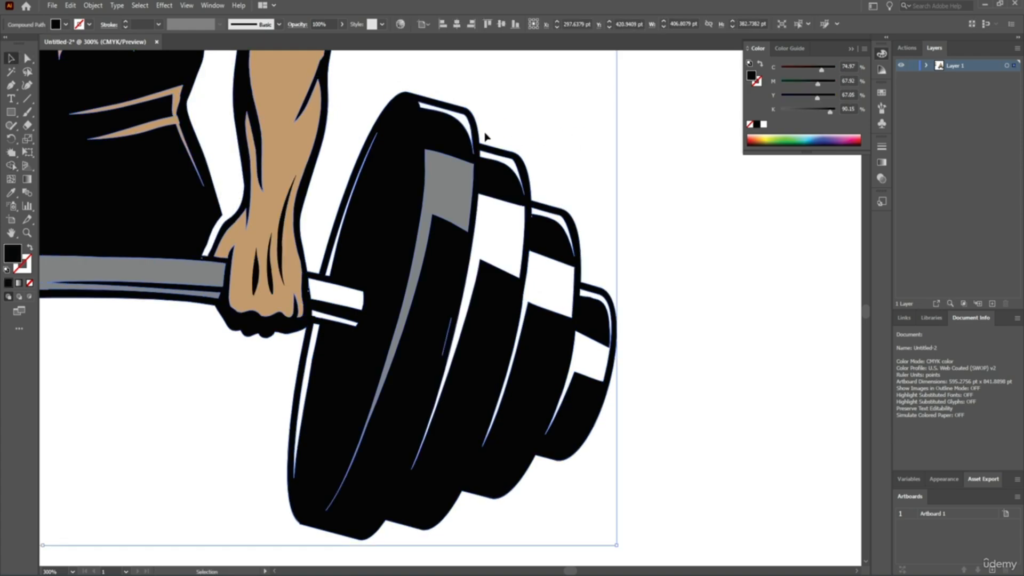
key(ctrl+shift+g)
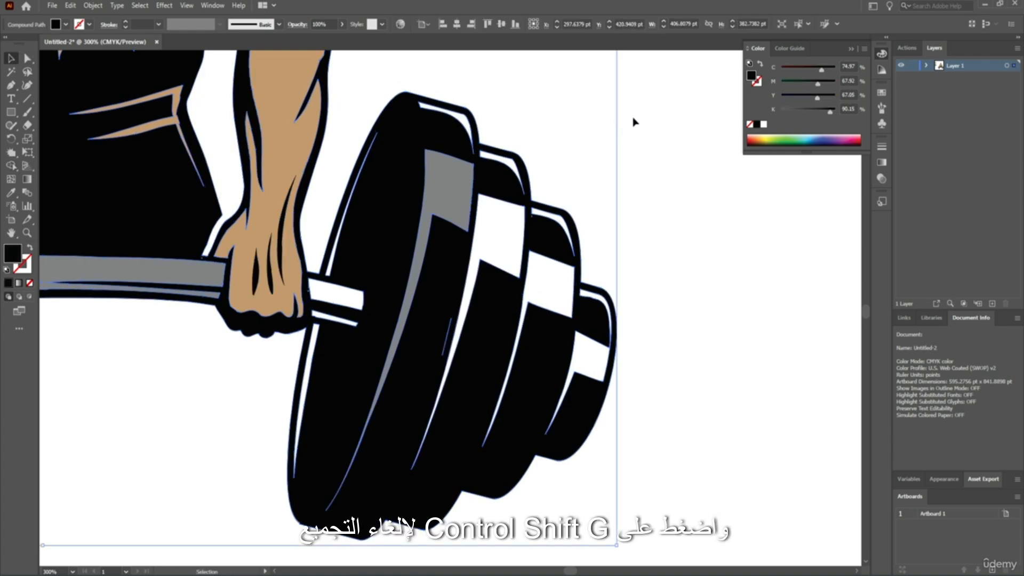
click(464, 131)
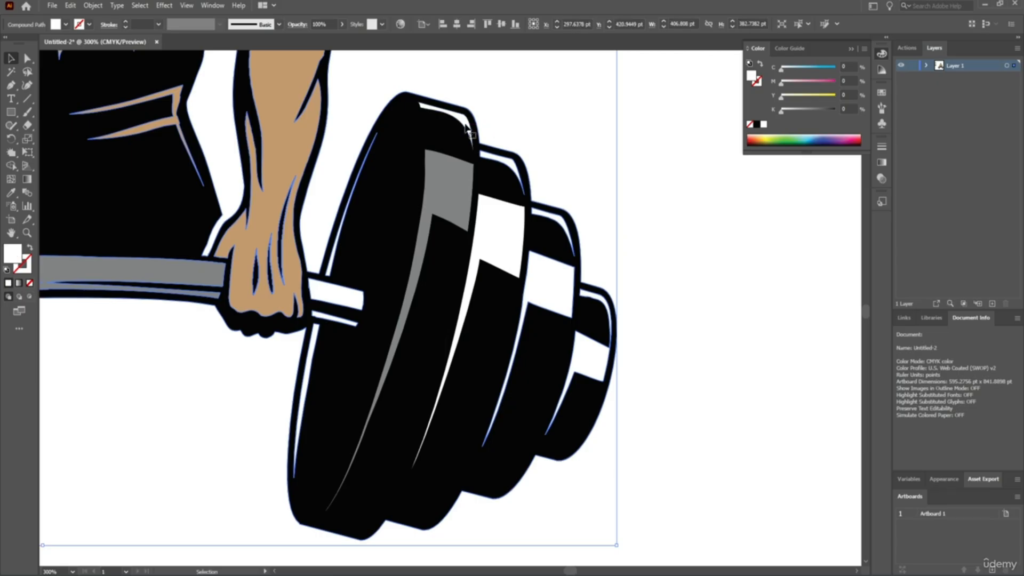
Step: Try moving the white rim highlight on the right weight's largest plate to test whether it is separate, and undo the move
click(471, 97)
scroll(471, 96, up, 8)
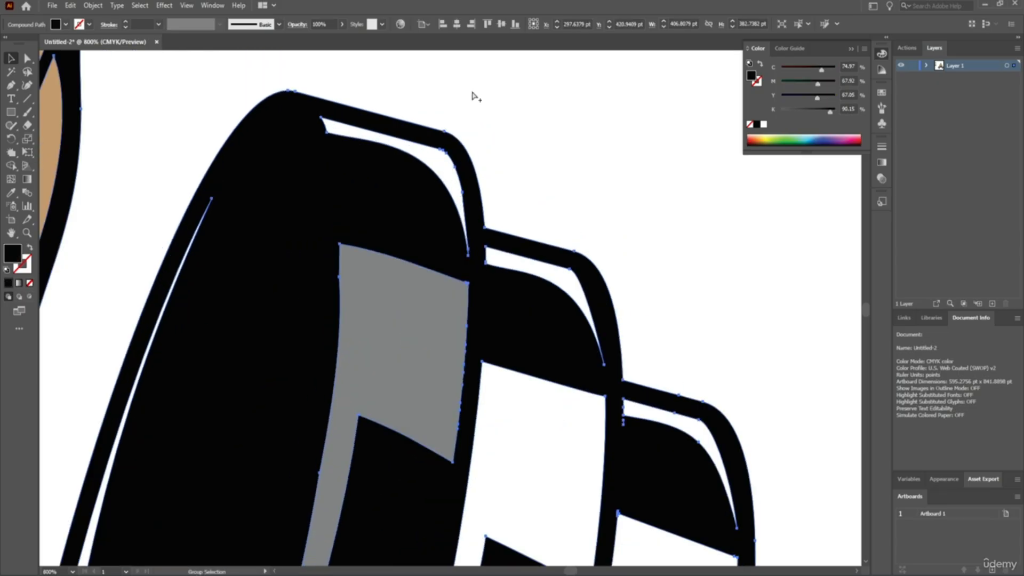
click(467, 193)
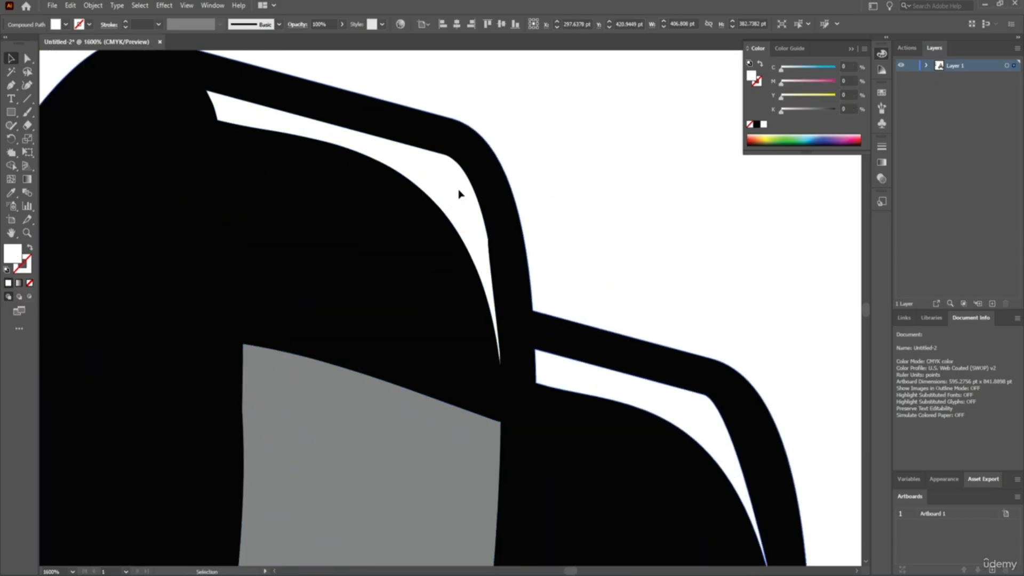
drag(459, 194, 641, 196)
scroll(558, 177, down, 7)
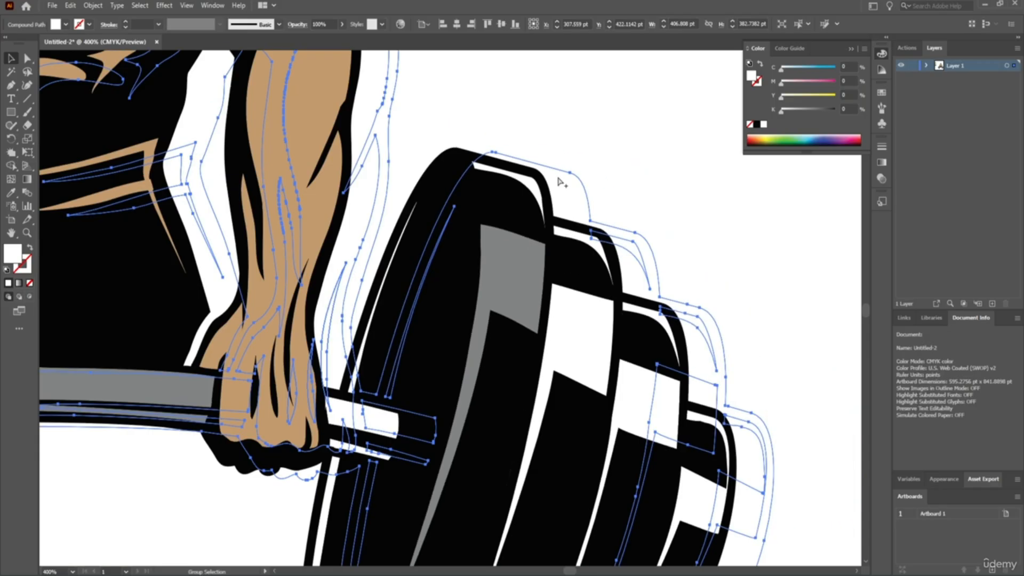
scroll(598, 184, up, 1)
scroll(597, 186, up, 1)
drag(554, 214, 699, 230)
key(ctrl+z)
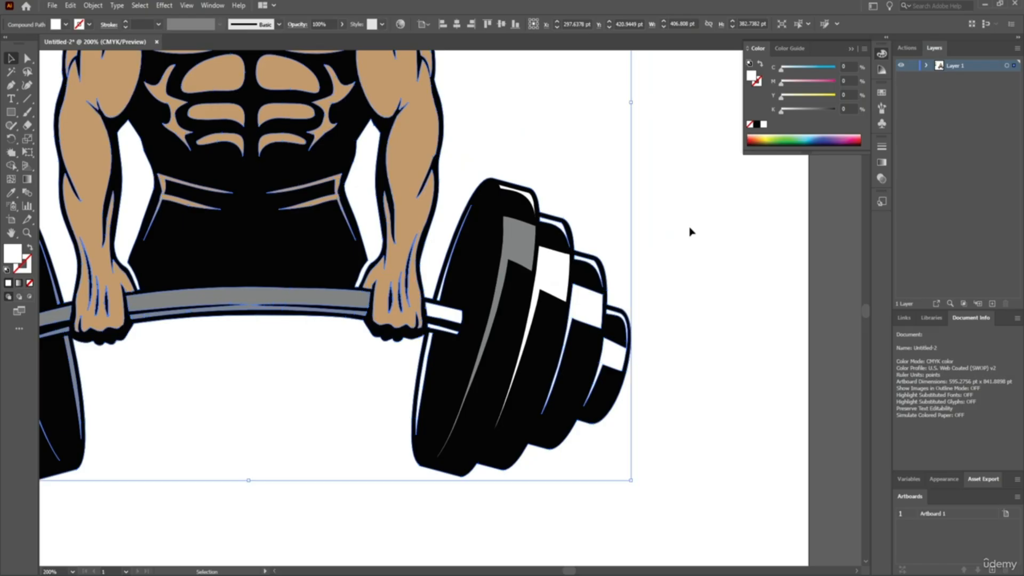
Step: Try grouping the selected artwork and moving it, and undo the move
key(ctrl+g)
key(v)
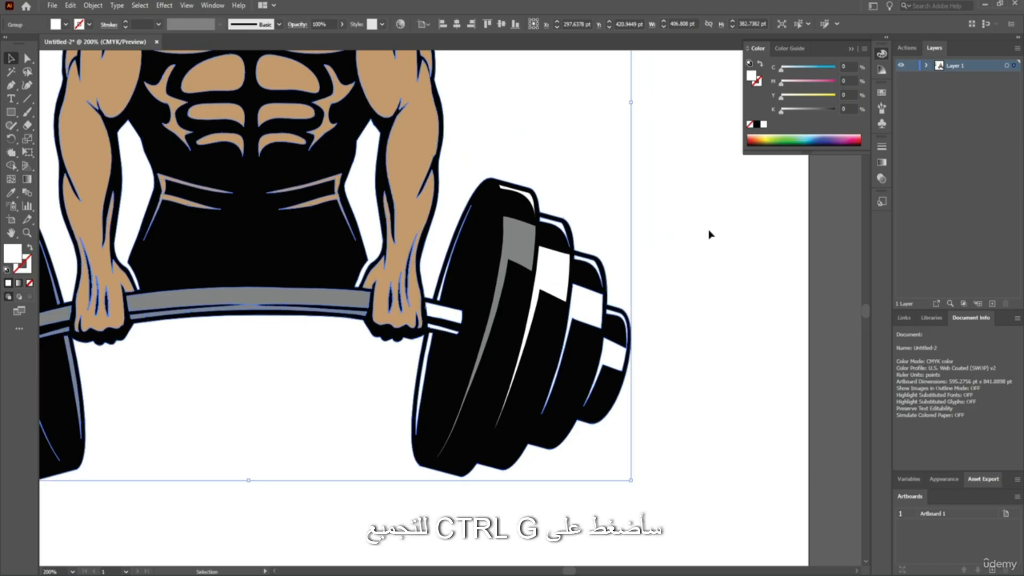
click(633, 219)
scroll(566, 234, down, 3)
drag(471, 243, 675, 297)
key(ctrl+z)
scroll(509, 252, down, 4)
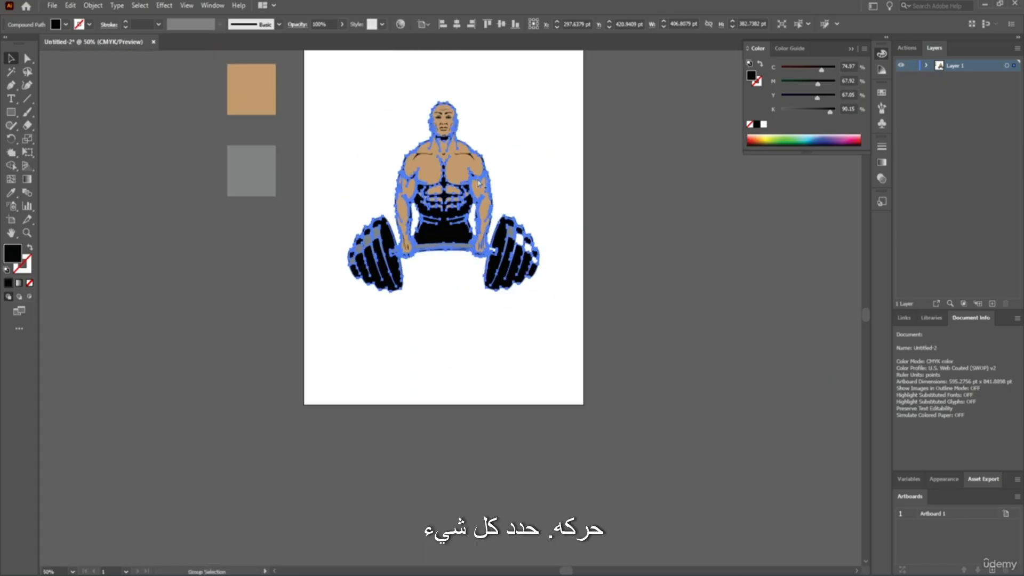
Step: Select the whole weightlifter, group it, and move it off the artboard onto the empty canvas beside it
scroll(480, 233, left, 1)
scroll(513, 170, up, 3)
drag(615, 101, 319, 354)
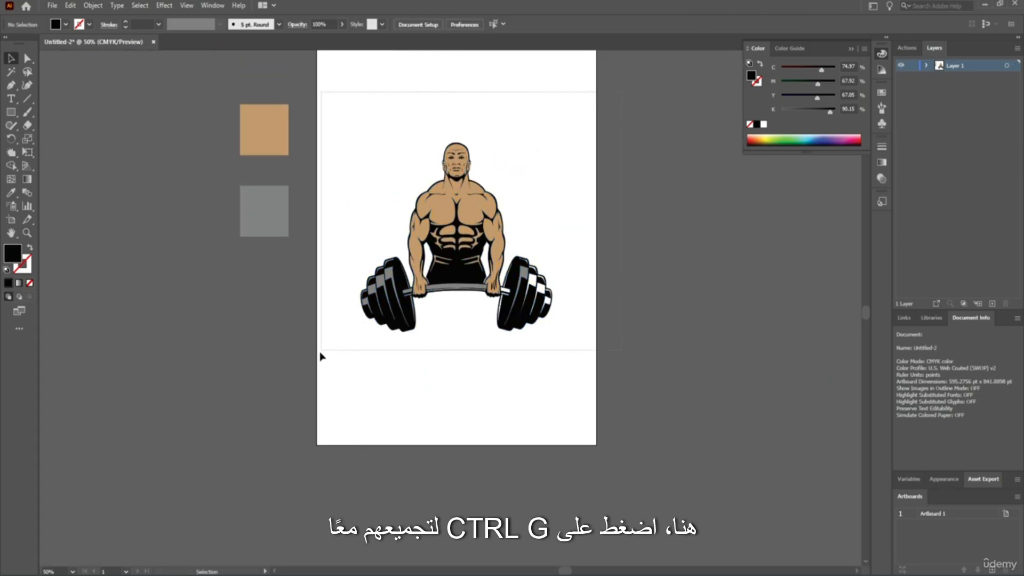
key(a)
key(ctrl+g)
drag(465, 210, 737, 258)
Step: Extract the rim highlight of the right weight's largest plate as its own shape with Shape Builder
scroll(806, 337, up, 4)
scroll(800, 336, up, 2)
scroll(789, 299, down, 3)
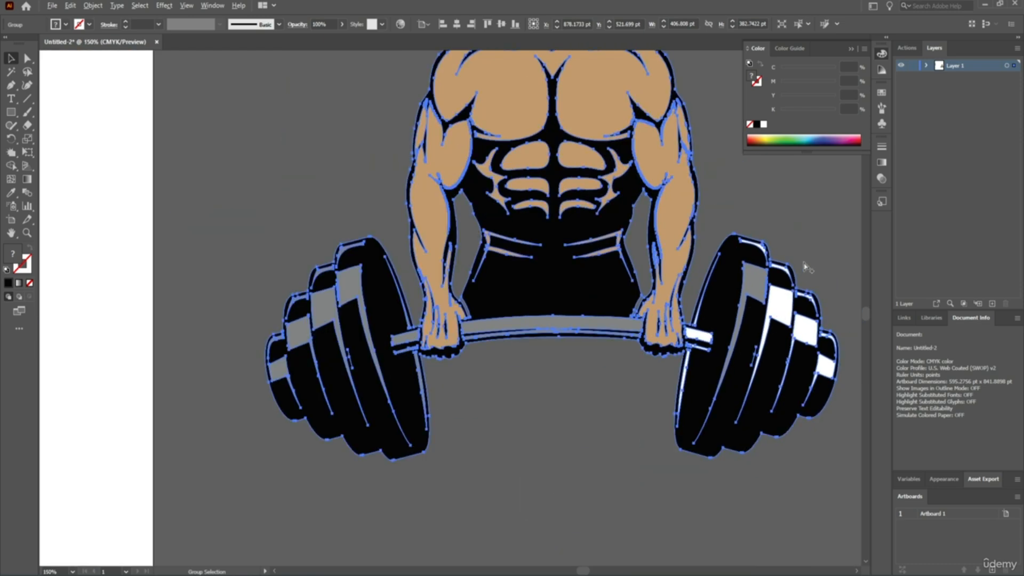
scroll(784, 264, right, 2)
key(v)
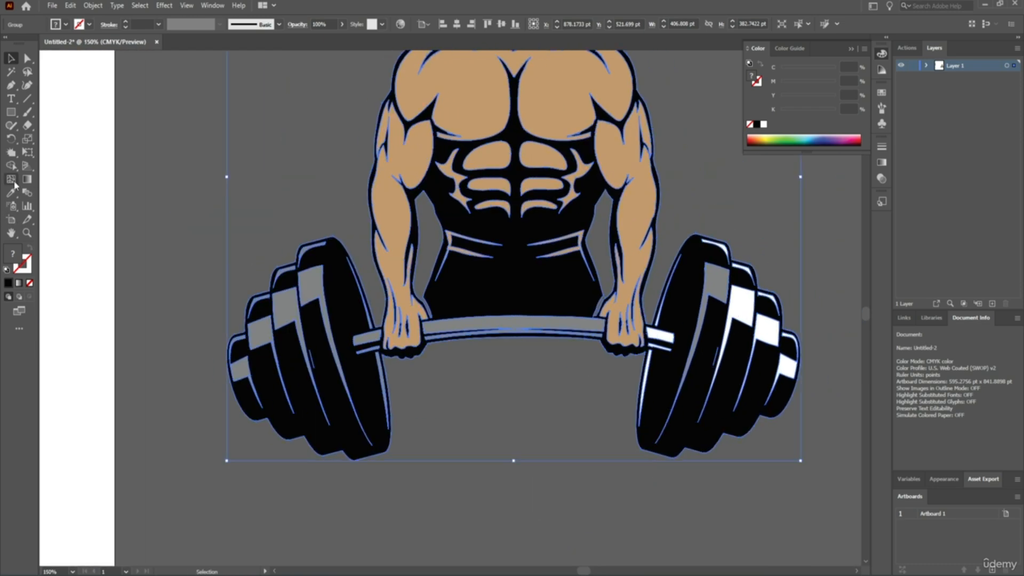
key(shift+m)
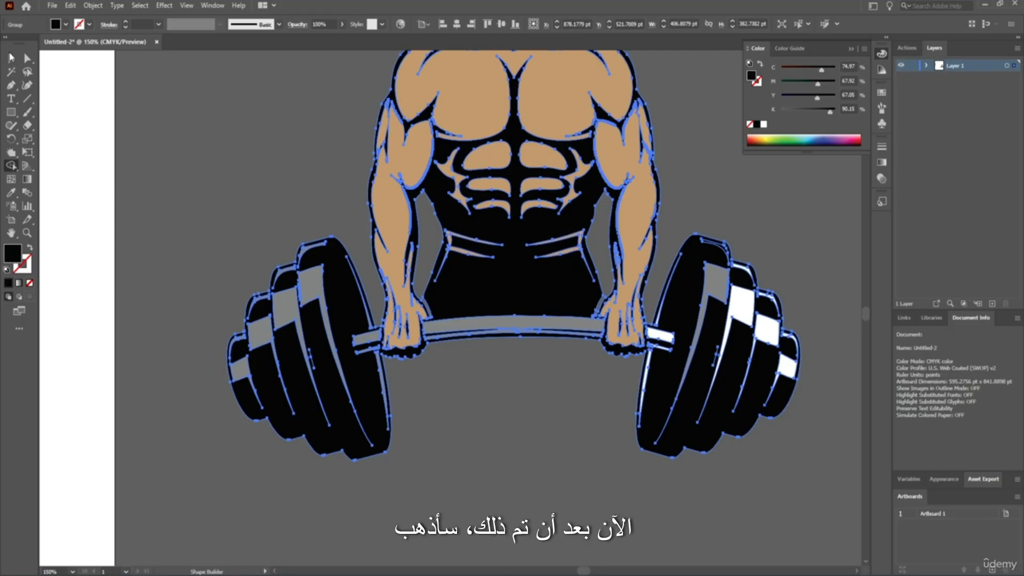
Step: Centre the weightlifter group horizontally and vertically on the artboard and fit the artboard in the window
key(v)
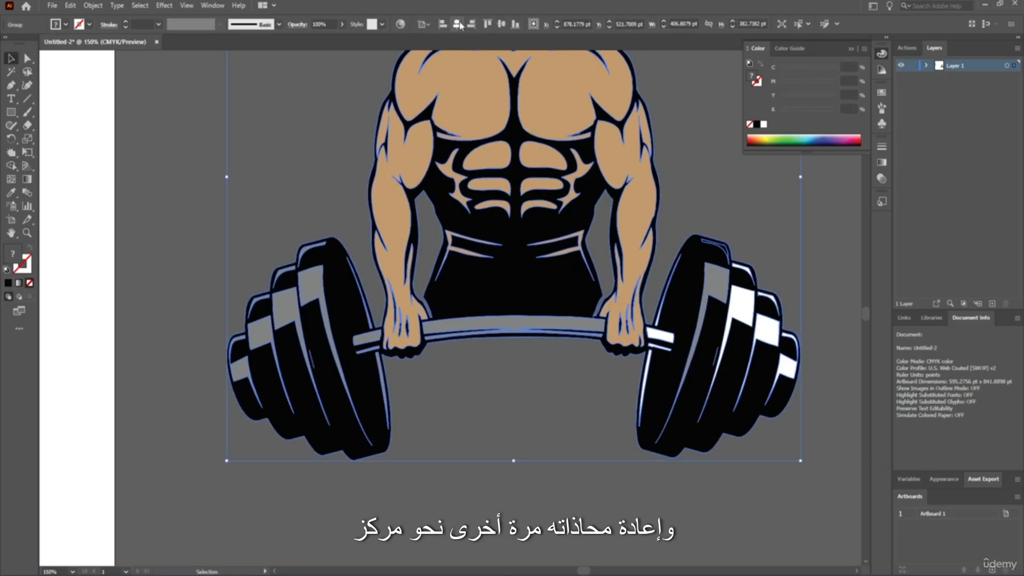
click(459, 25)
click(500, 24)
click(319, 346)
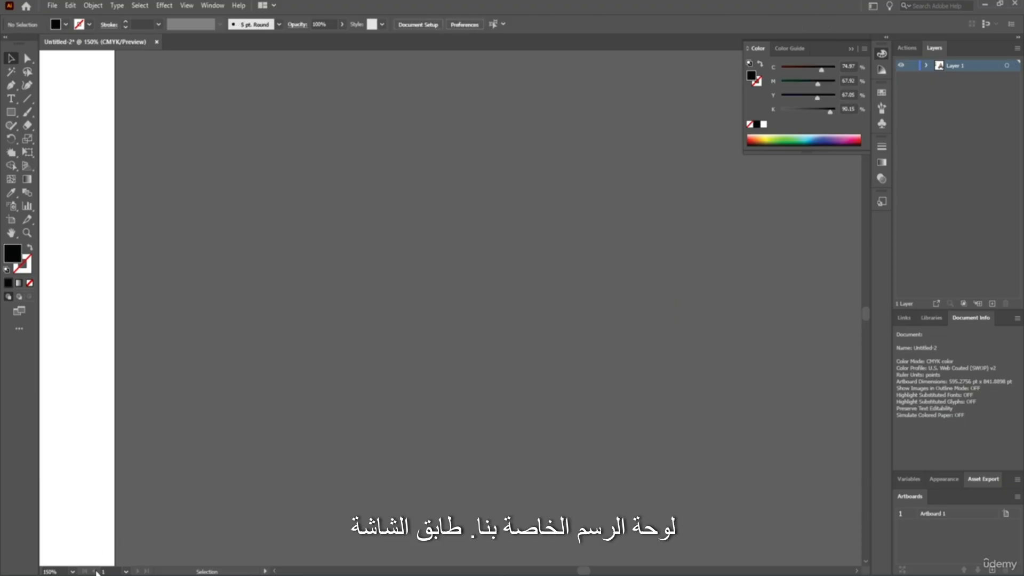
click(72, 571)
key(ctrl+0)
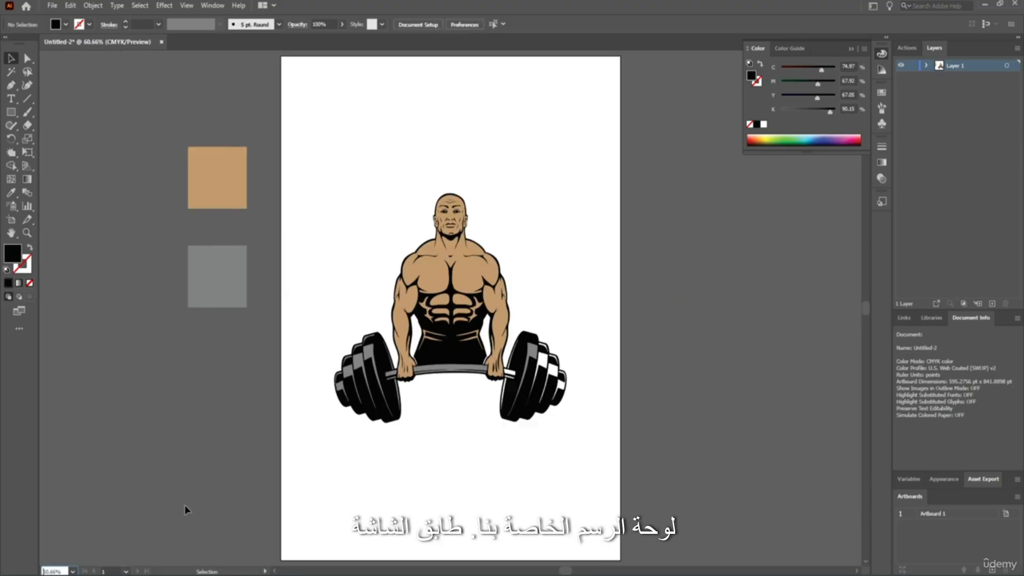
Step: Select the whole weightlifter and ungroup it into individual shapes
scroll(558, 368, up, 5)
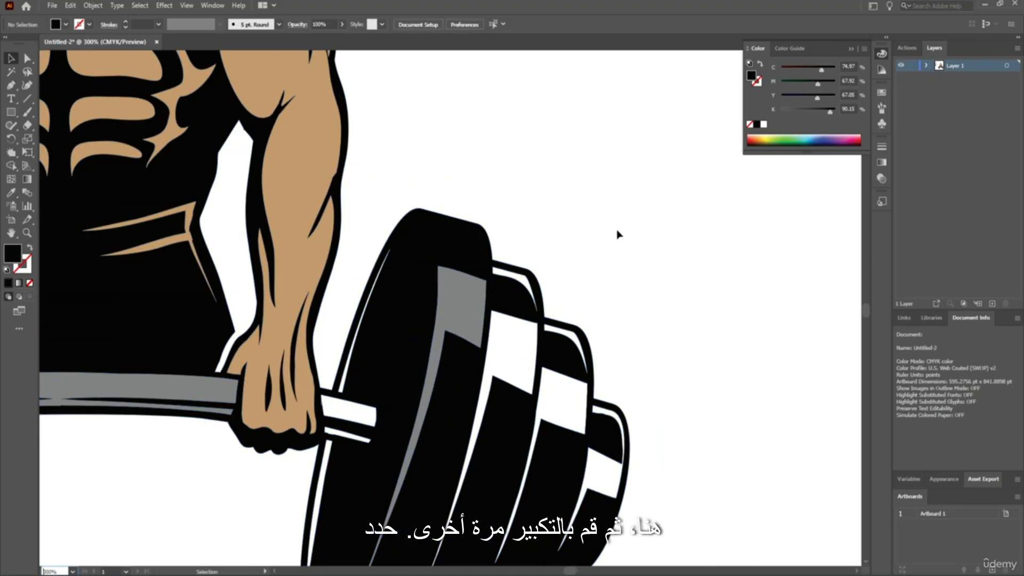
scroll(544, 200, down, 7)
drag(649, 142, 482, 300)
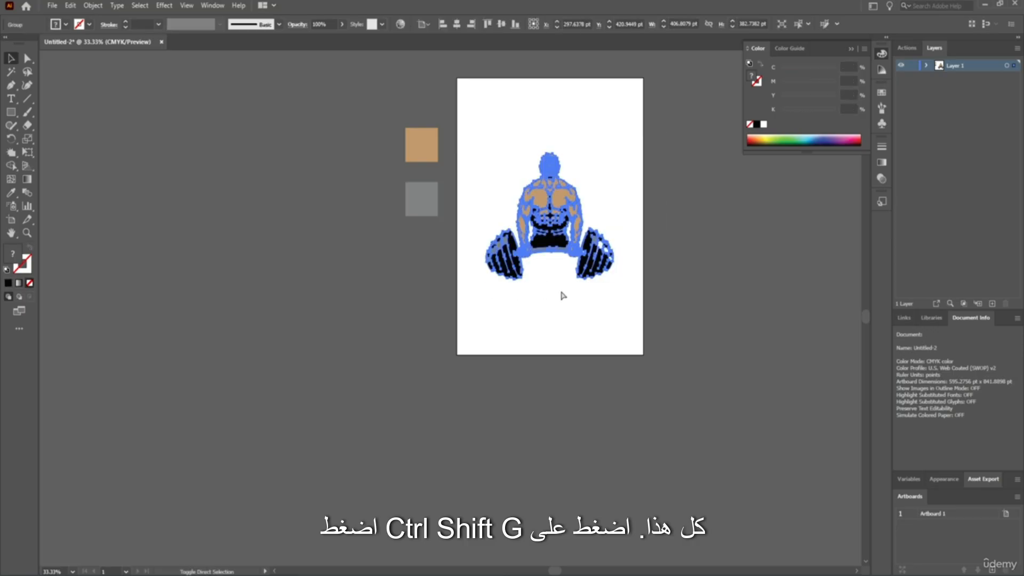
key(ctrl+shift+g)
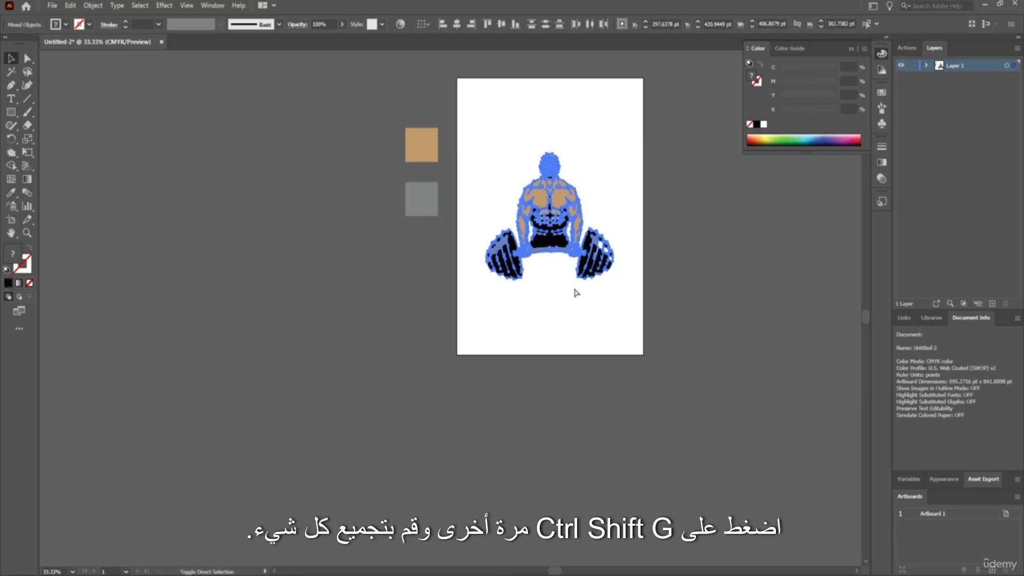
click(667, 217)
Step: Colour the extracted rim highlight on the right weight's largest plate with the grey sampled from the bar
scroll(622, 240, up, 6)
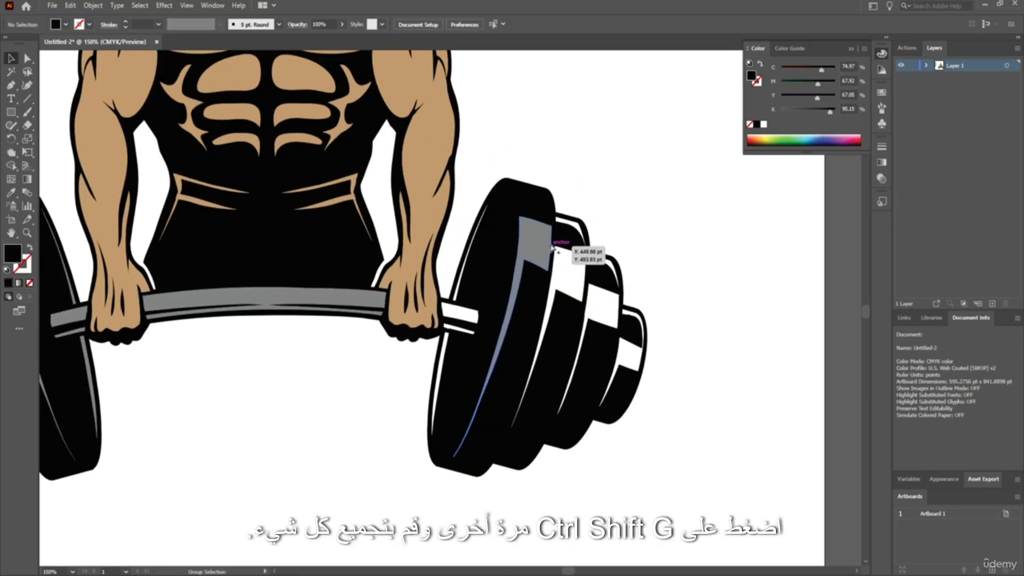
key(v)
click(544, 200)
scroll(582, 153, up, 1)
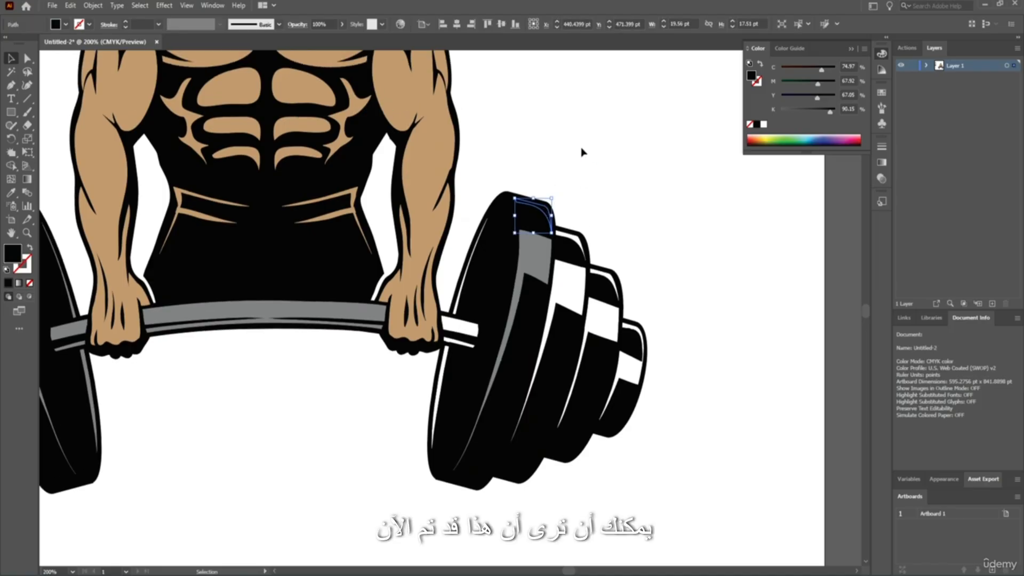
click(9, 194)
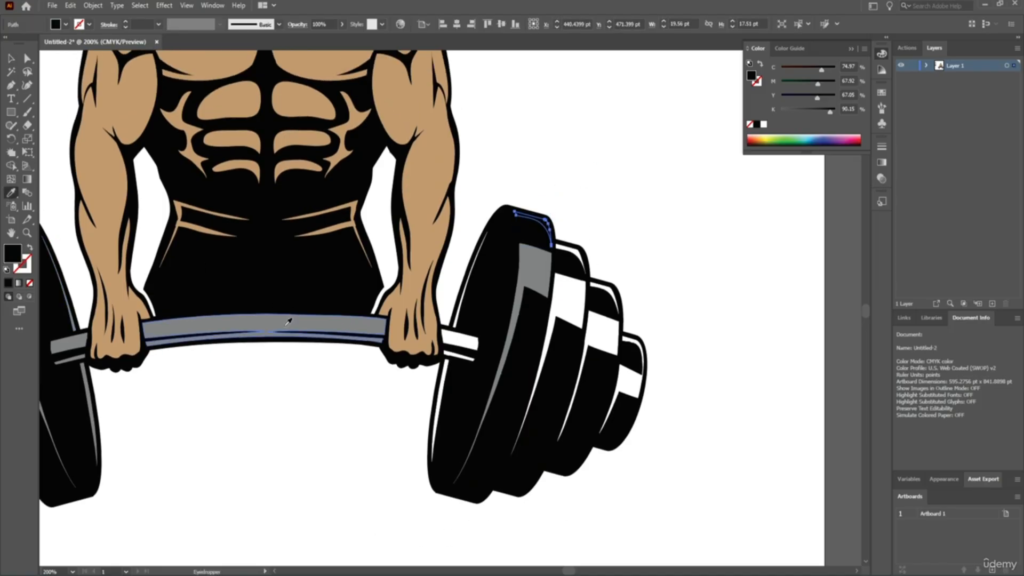
click(288, 319)
key(v)
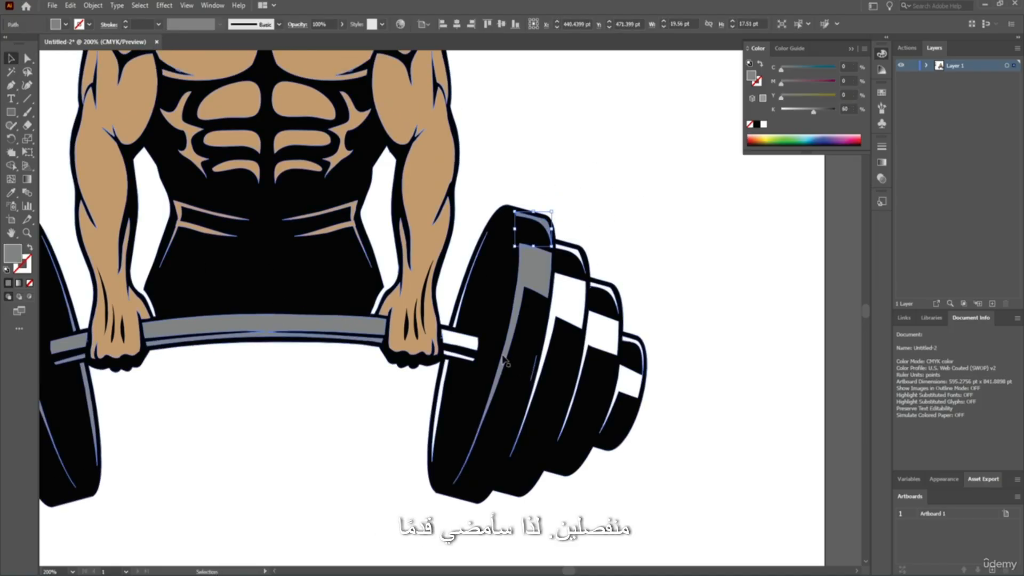
Step: Colour the white bar-end pieces and the slivers along the right weight's inner edge with the grey sampled from the bar
scroll(442, 376, up, 2)
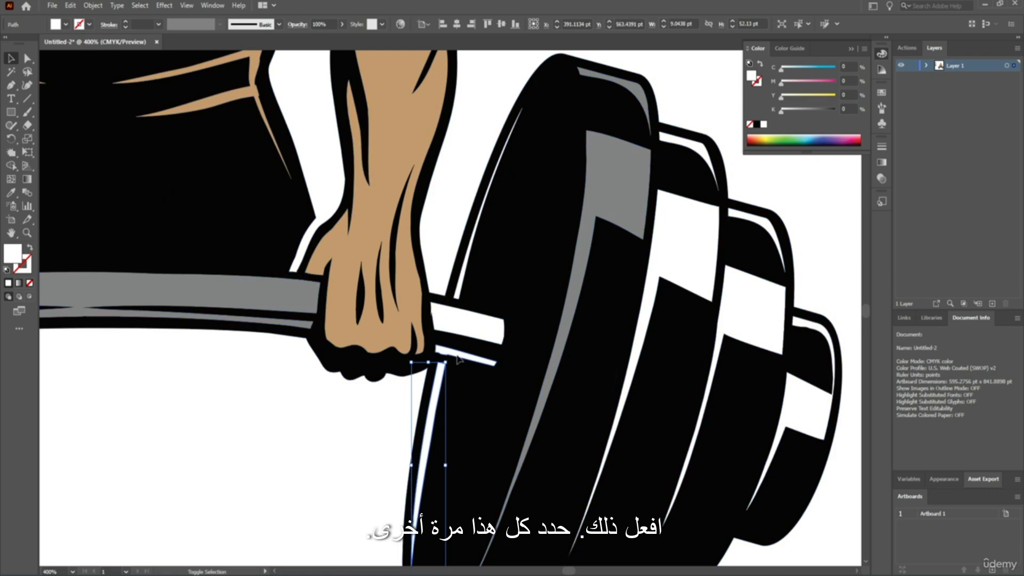
click(474, 331)
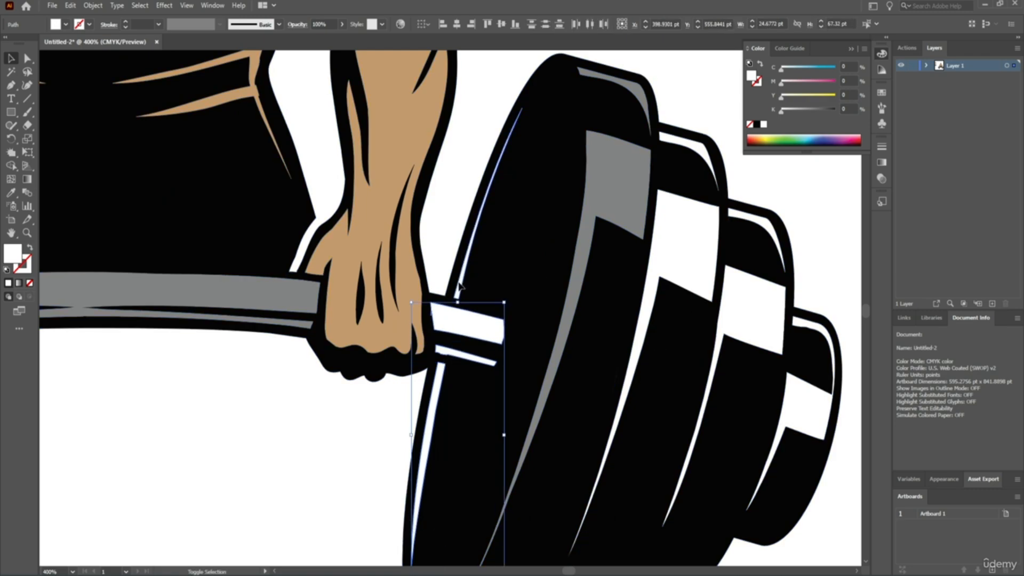
shift+click(458, 286)
key(i)
click(217, 288)
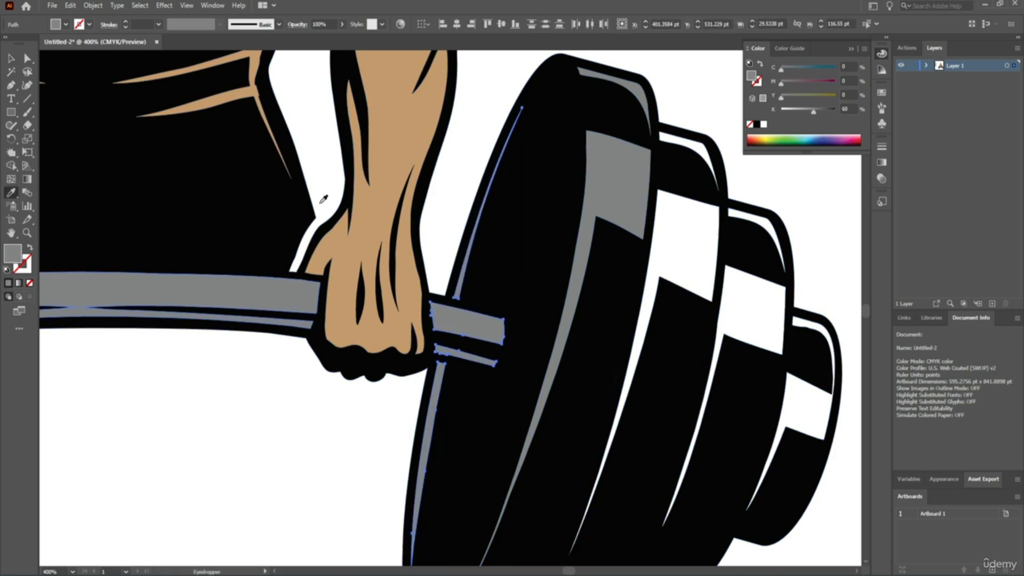
key(v)
Step: Check which of the remaining white highlights on the right weight's smaller plates are separate objects
click(485, 214)
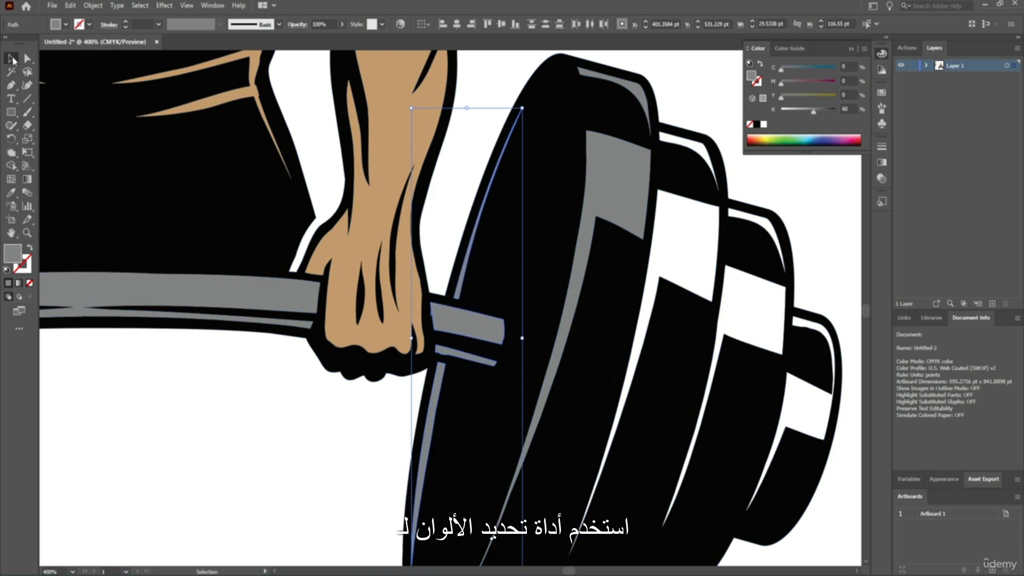
click(689, 148)
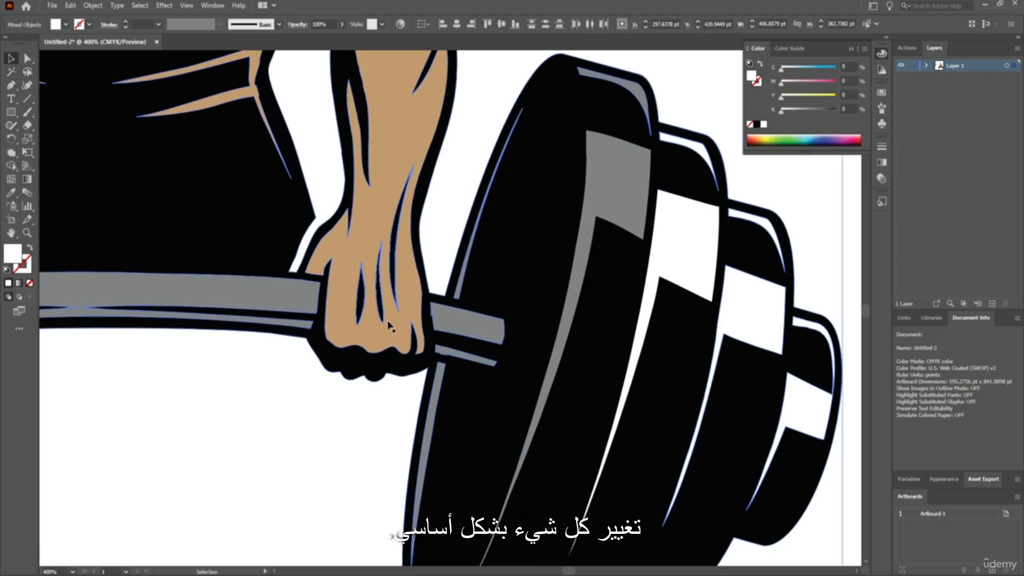
click(679, 270)
shift+click(696, 259)
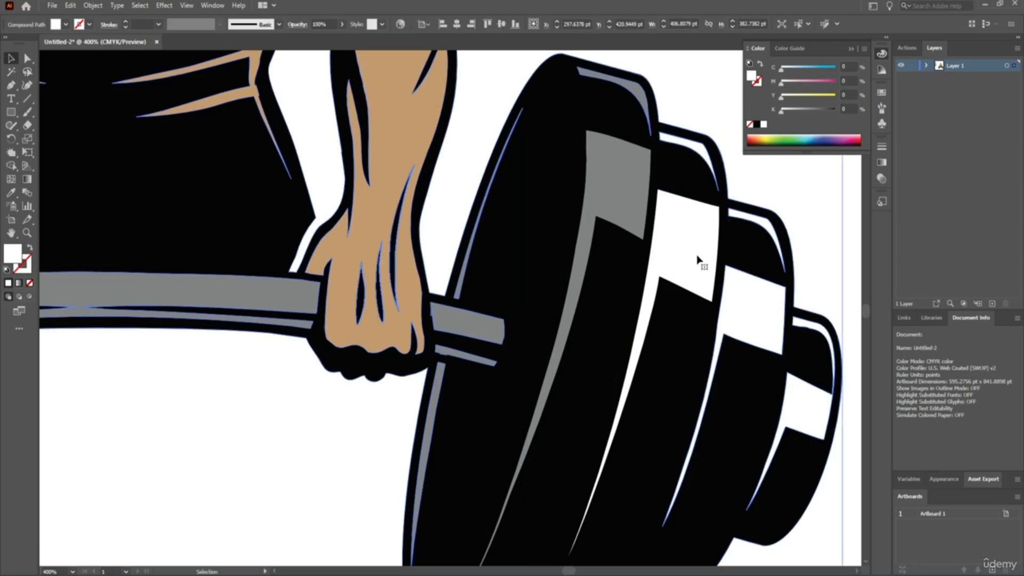
scroll(695, 258, down, 3)
scroll(787, 263, up, 2)
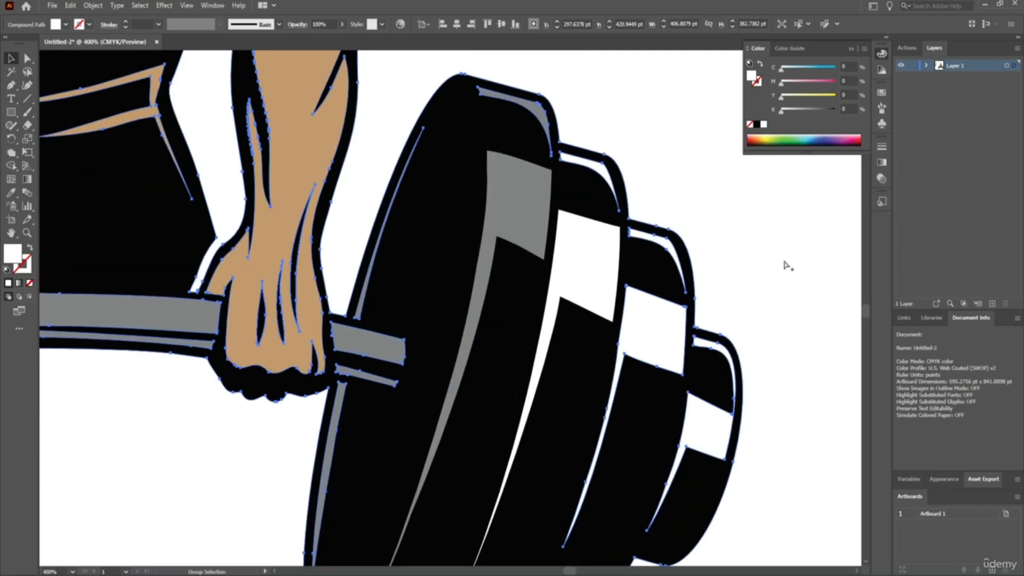
scroll(774, 264, down, 1)
scroll(769, 264, down, 1)
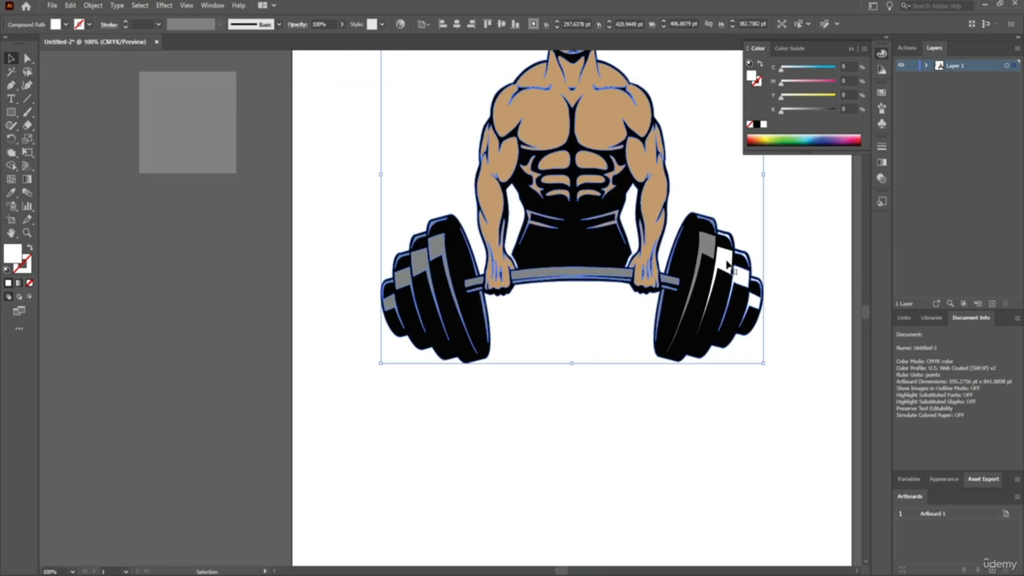
click(746, 289)
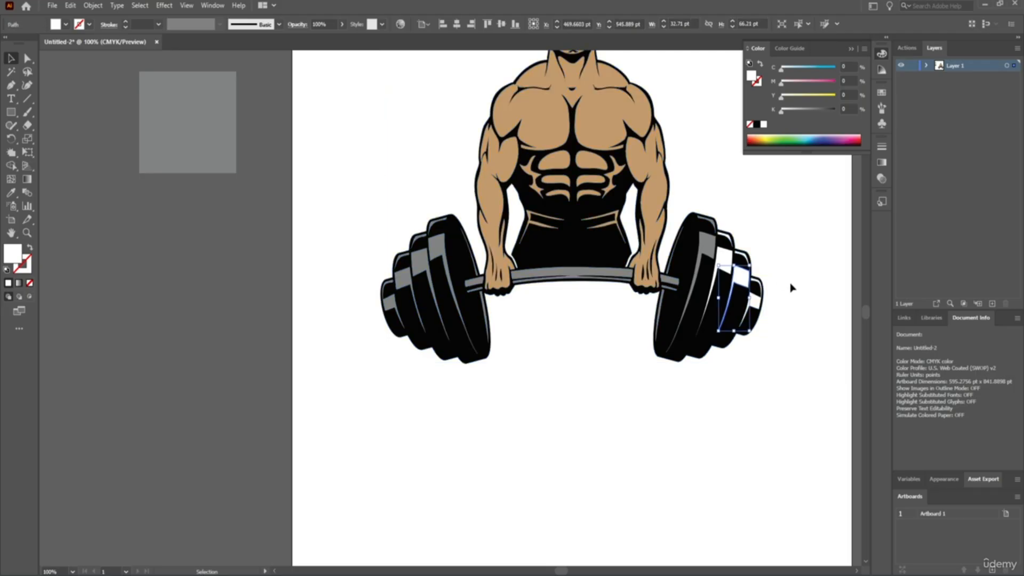
Step: Extract the white highlight on the right weight's second plate as a separate shape with Shape Builder, using the whole selected weightlifter
scroll(791, 288, up, 1)
click(676, 239)
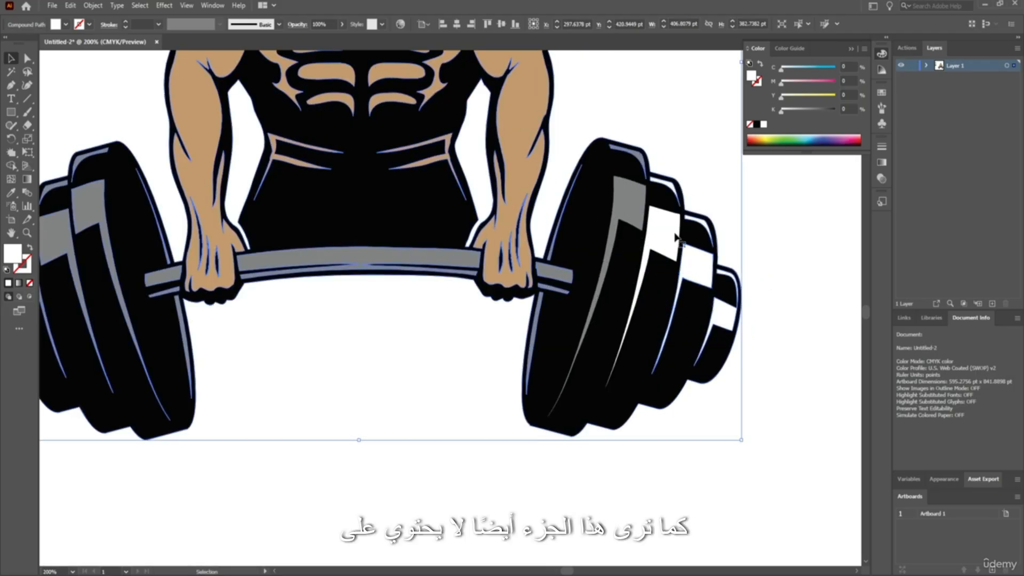
click(772, 252)
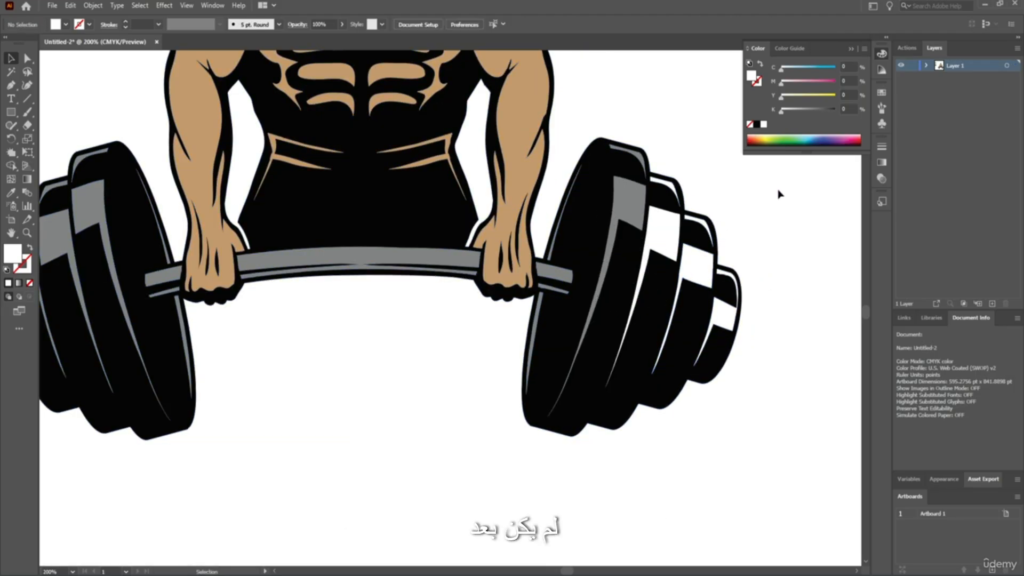
drag(795, 173, 400, 459)
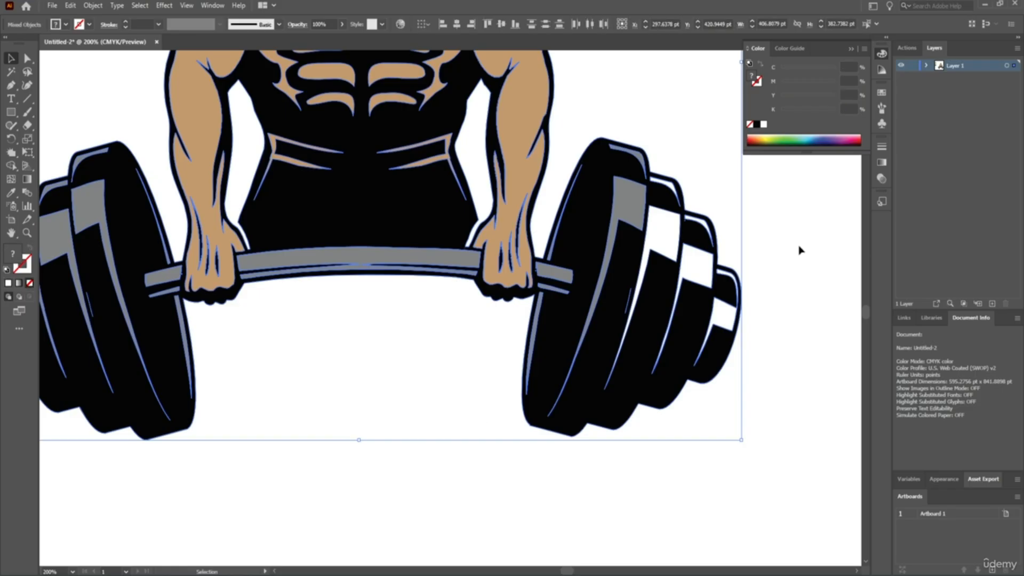
click(10, 165)
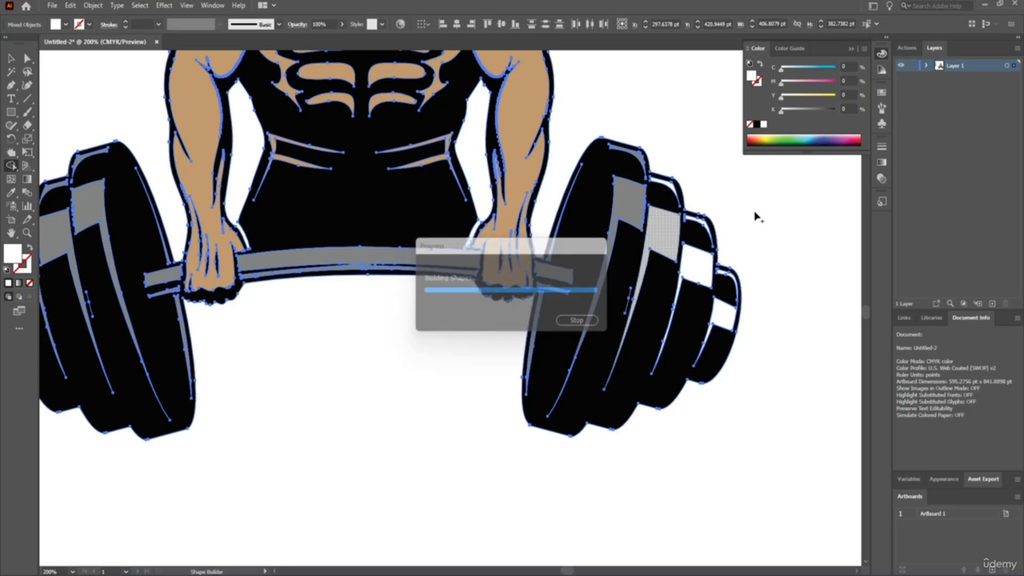
key(v)
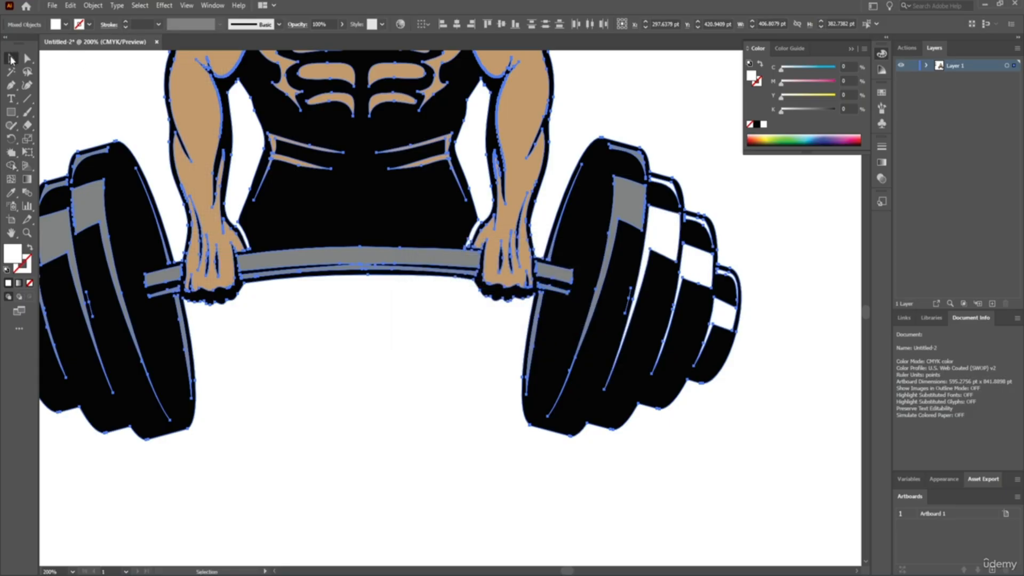
click(812, 249)
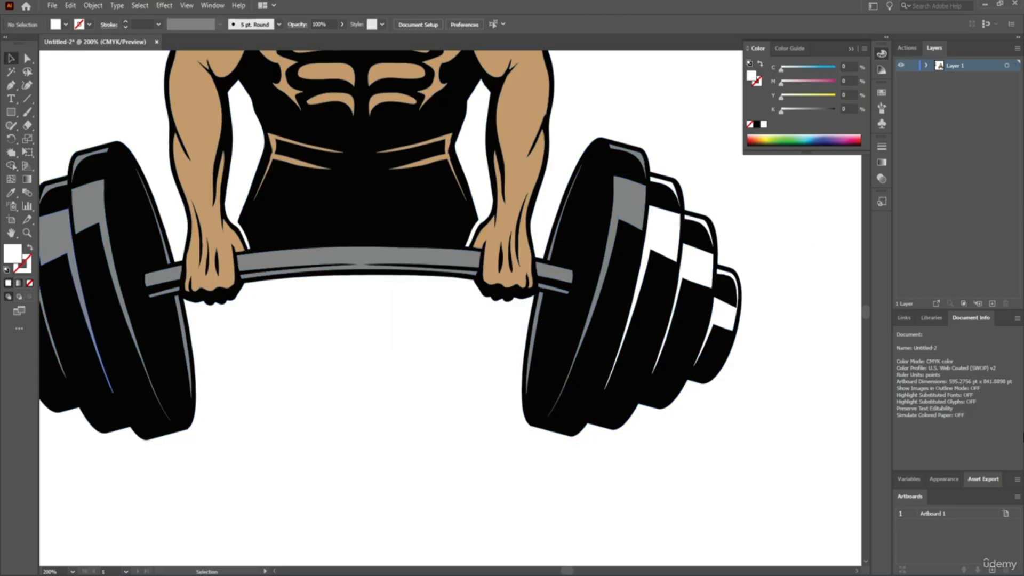
Step: Fill the remaining white highlights and rim slivers on the right weight's smaller plates with the grey sampled from the bar
click(653, 232)
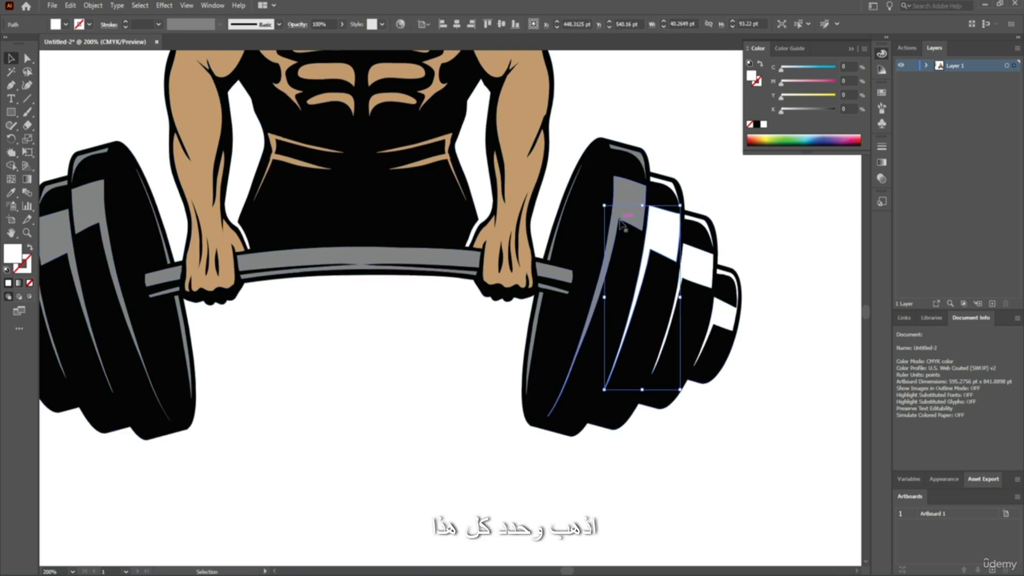
shift+click(672, 185)
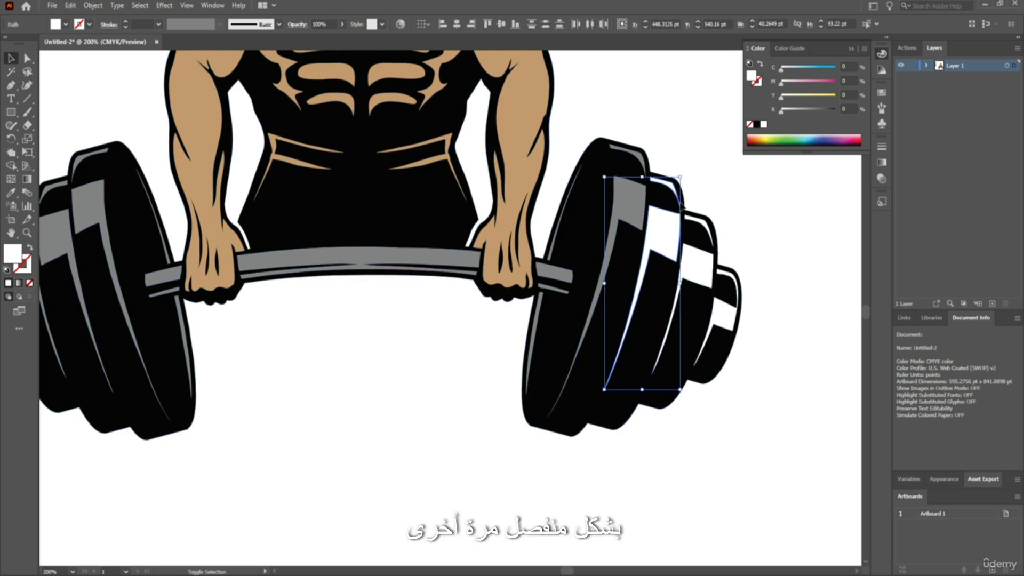
shift+click(698, 262)
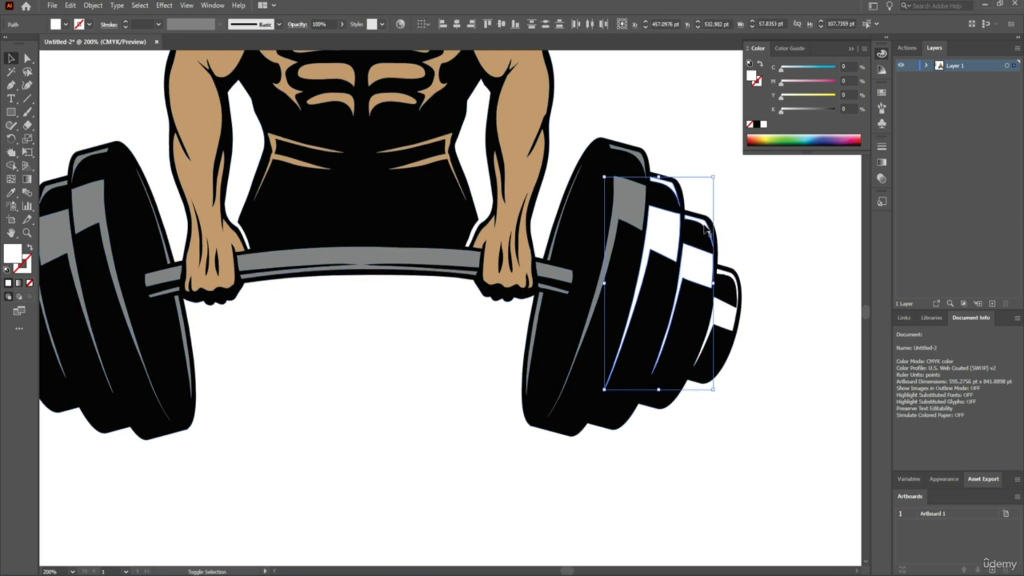
shift+click(727, 312)
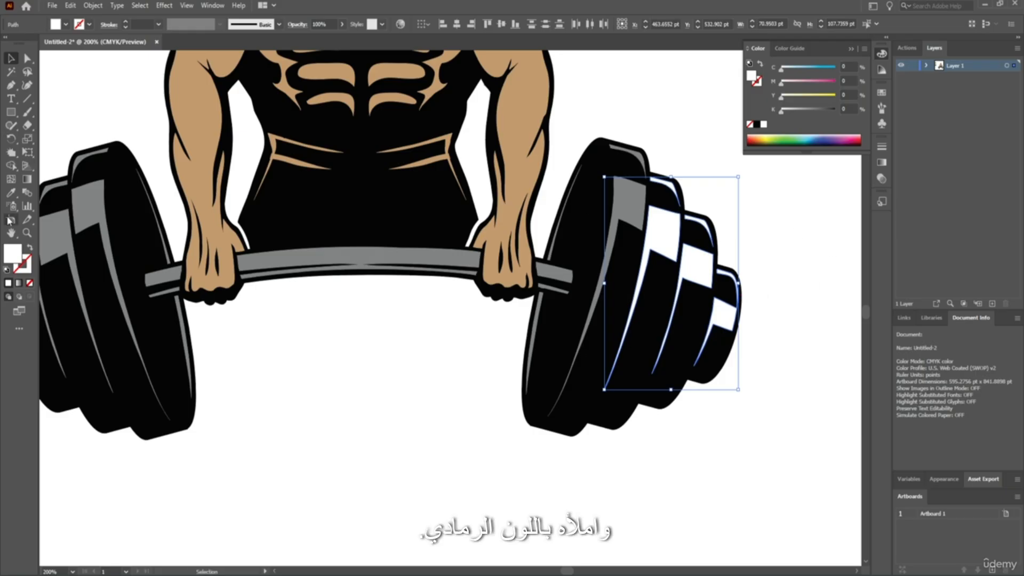
click(10, 192)
click(333, 245)
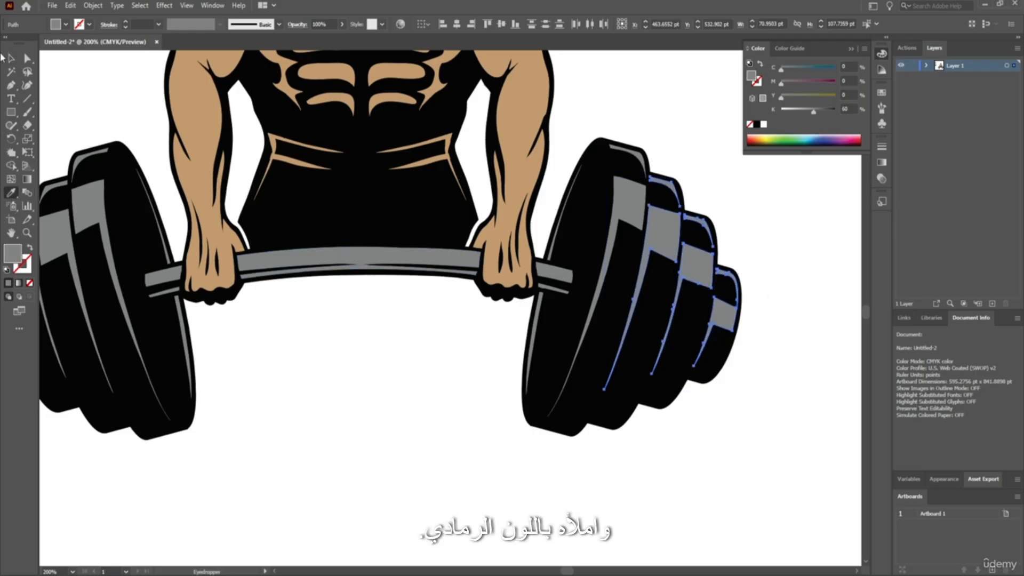
click(11, 57)
click(350, 336)
Step: Delete the tan and grey sample squares beside the artboard
scroll(353, 309, down, 1)
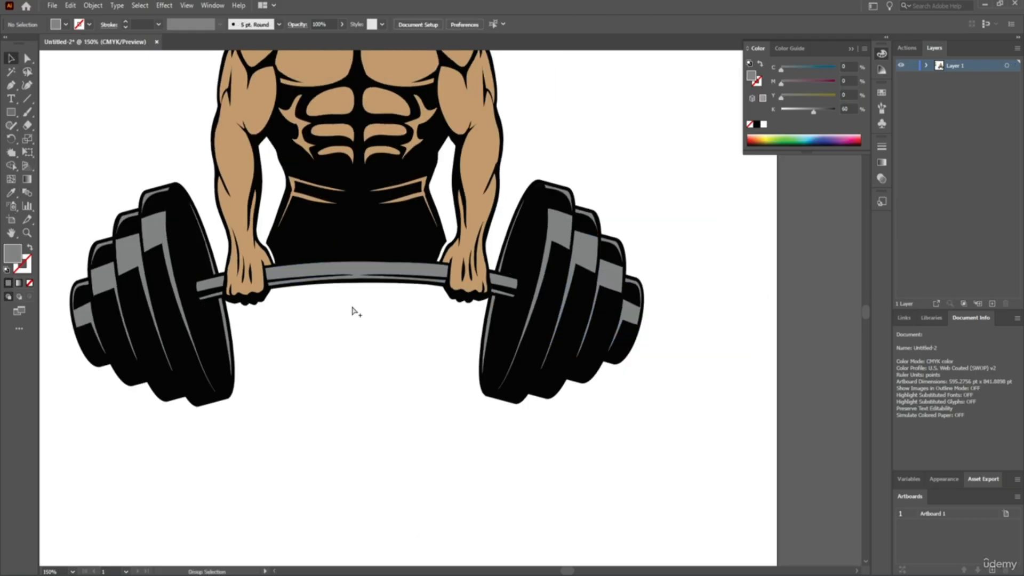
scroll(331, 270, up, 2)
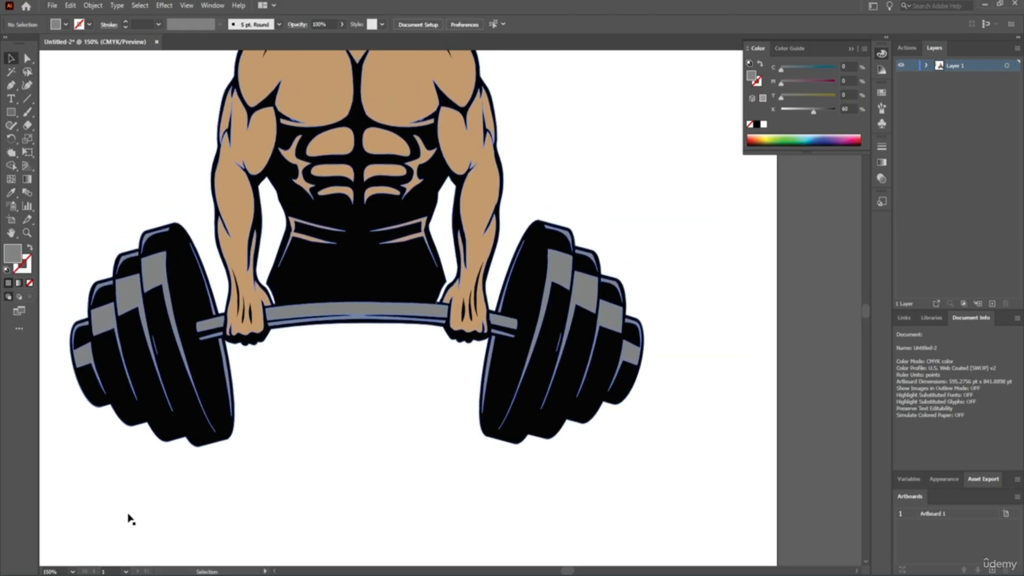
click(73, 571)
click(97, 558)
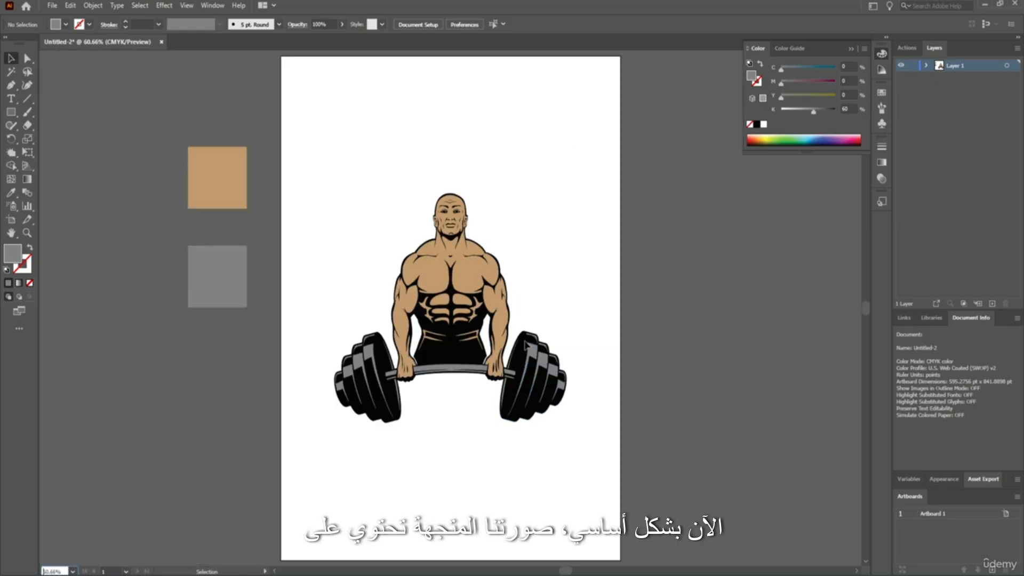
drag(278, 123, 116, 367)
key(Delete)
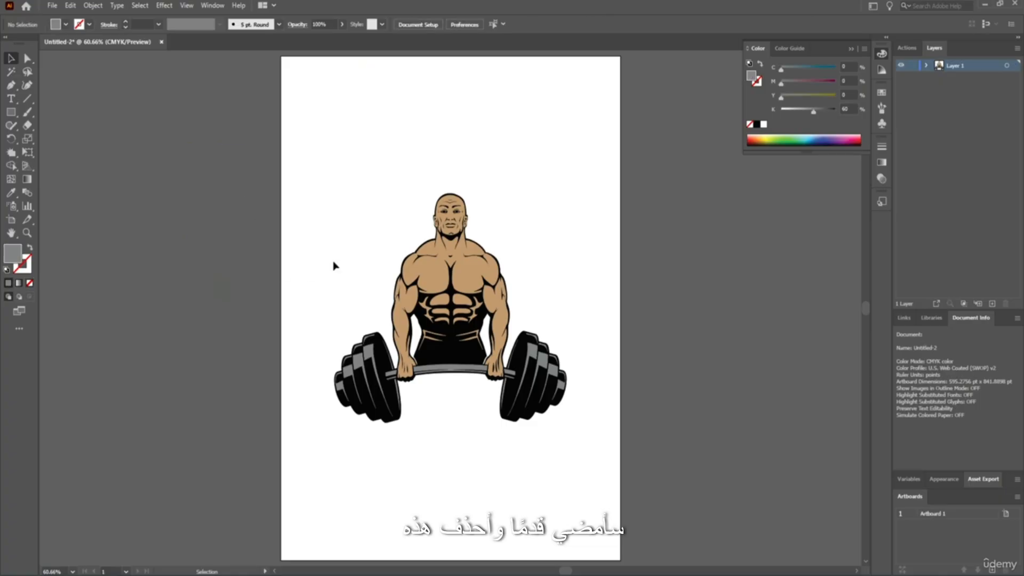
Step: Change the fill of the "I DO NOT NEED THERAPY" headline to yellow FFFF00
scroll(459, 417, up, 2)
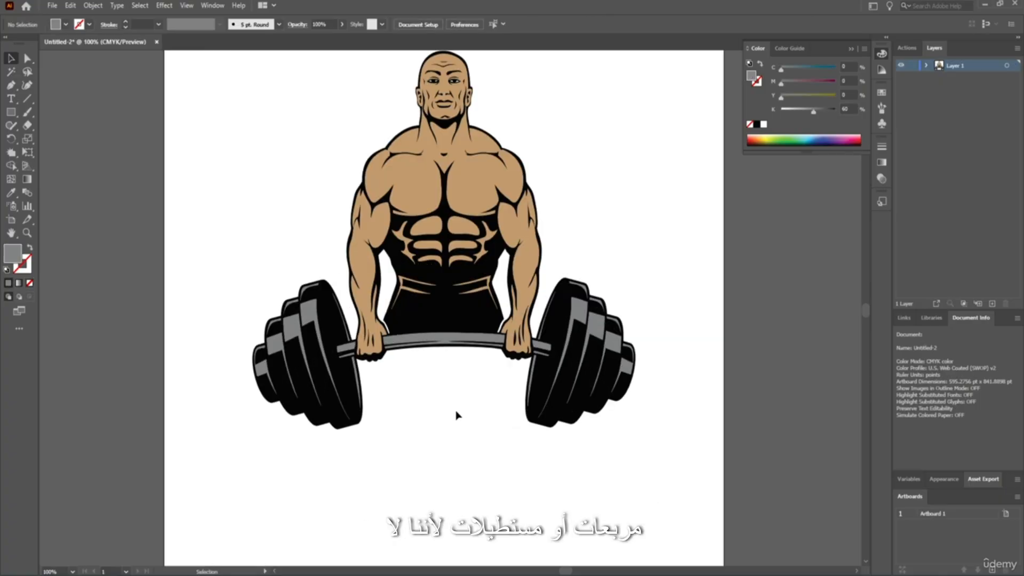
scroll(459, 415, up, 2)
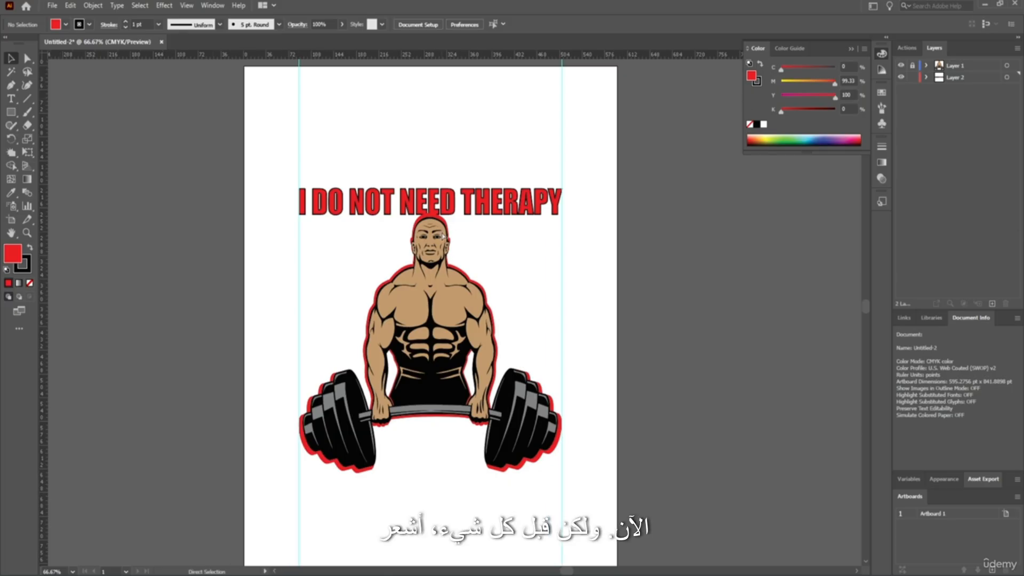
scroll(442, 213, left, 1)
scroll(443, 213, up, 1)
scroll(443, 214, up, 2)
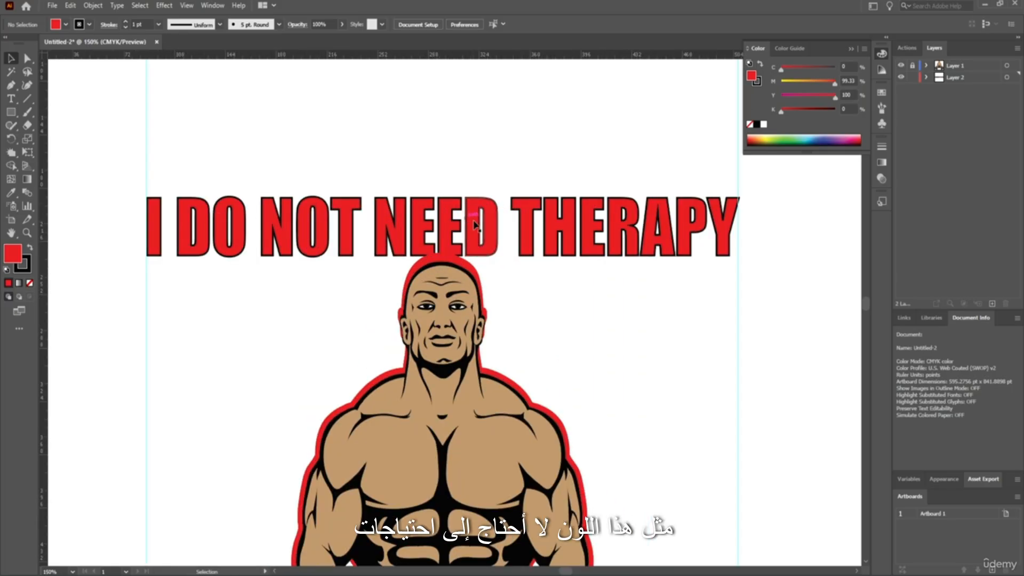
click(469, 219)
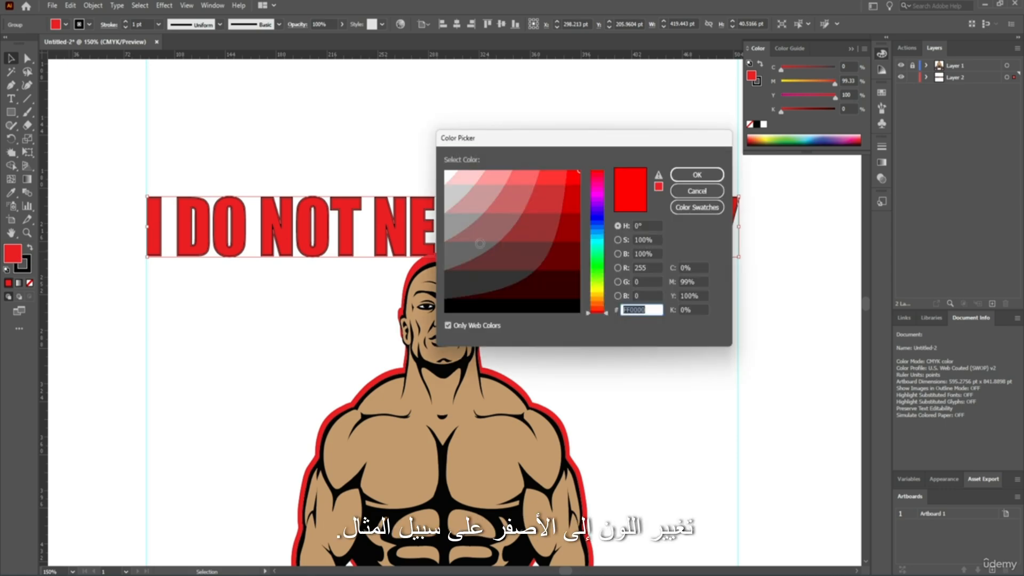
drag(592, 237, 597, 289)
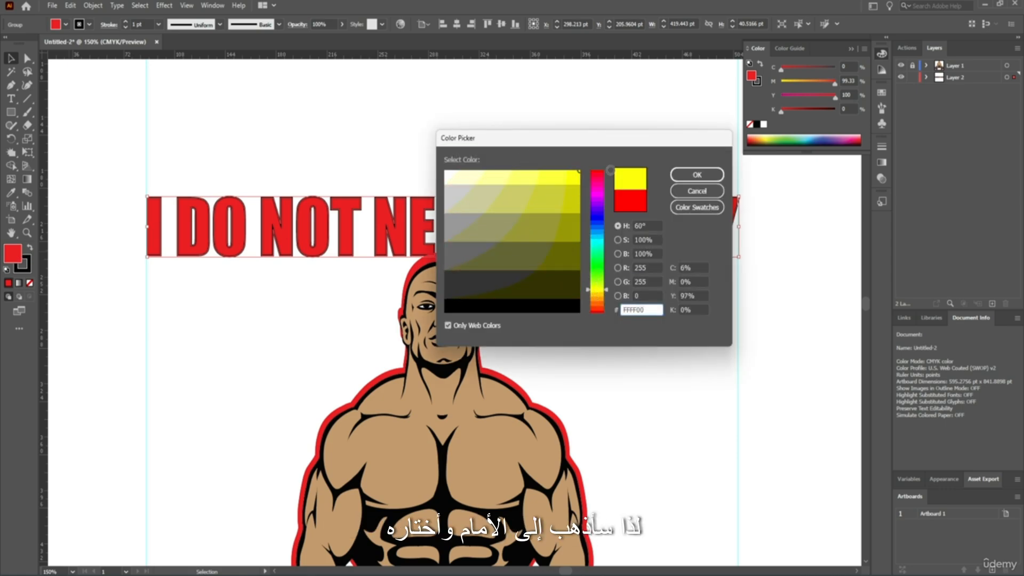
click(694, 174)
click(114, 223)
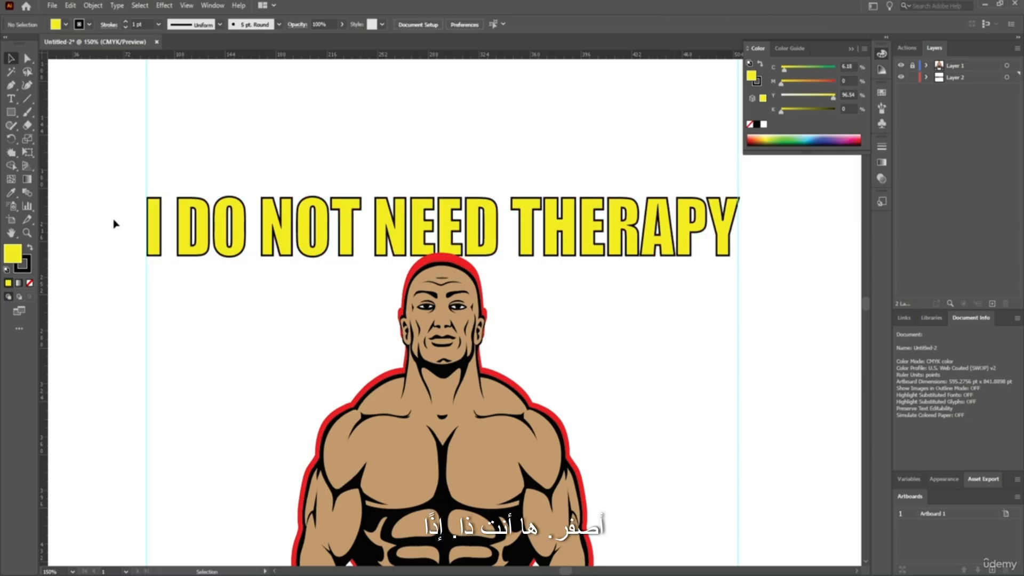
Step: Add a new layer, move it above the weightlifter's layer to the top of the stack, and make it active
scroll(208, 199, down, 1)
scroll(210, 200, left, 1)
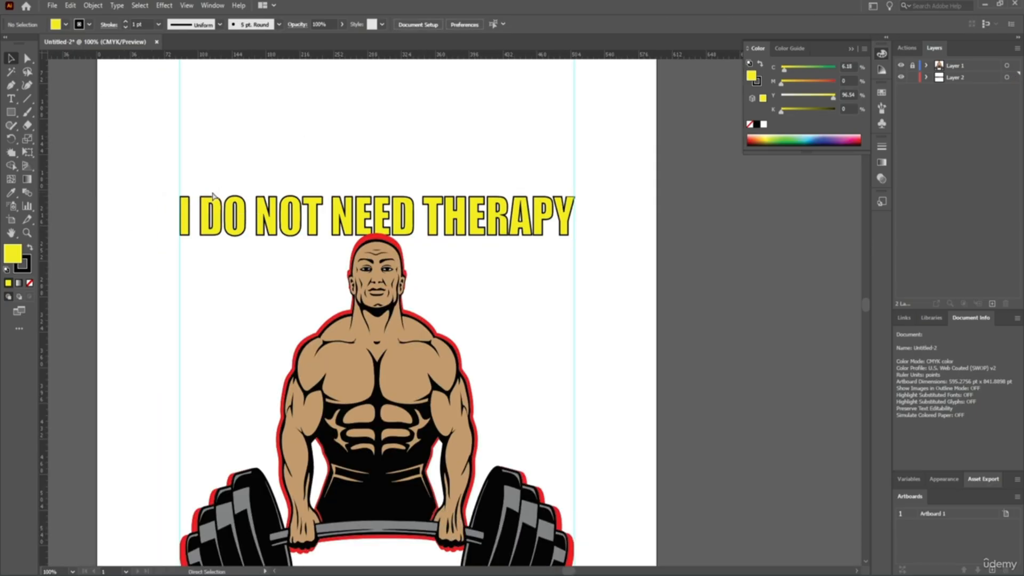
scroll(209, 200, right, 3)
scroll(211, 199, left, 5)
scroll(217, 191, down, 3)
scroll(217, 191, down, 2)
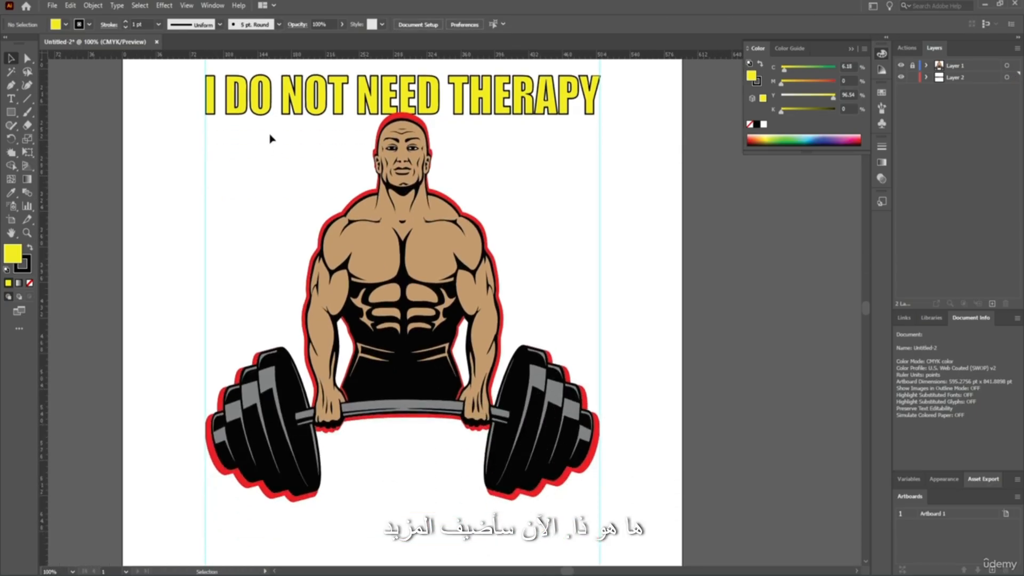
scroll(269, 137, up, 1)
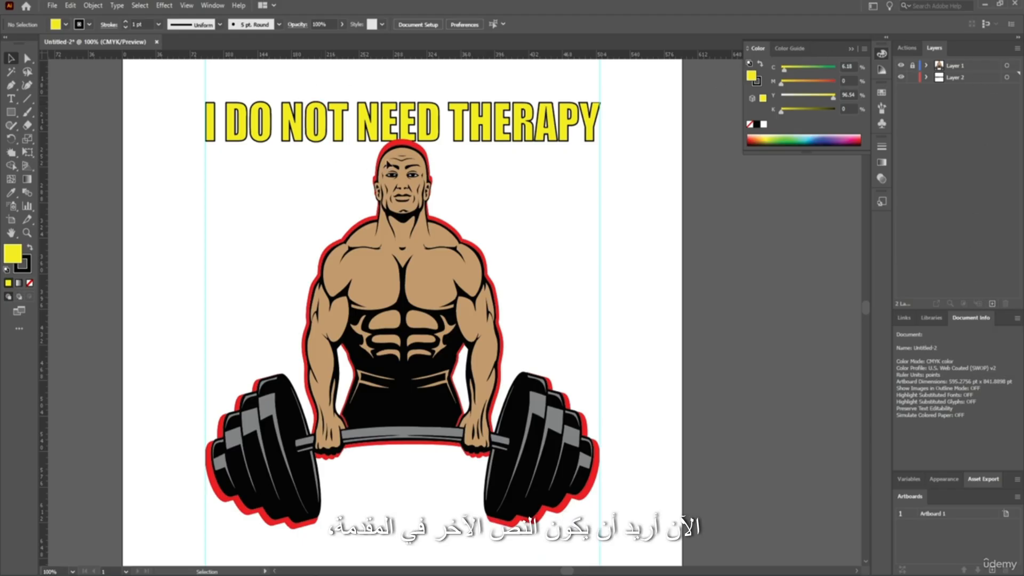
click(991, 303)
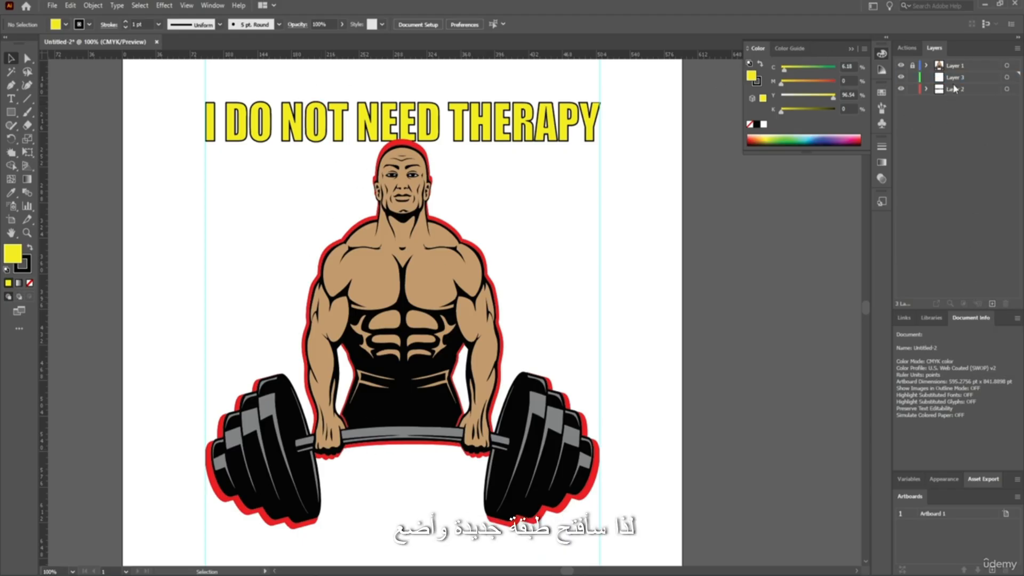
drag(955, 77, 955, 60)
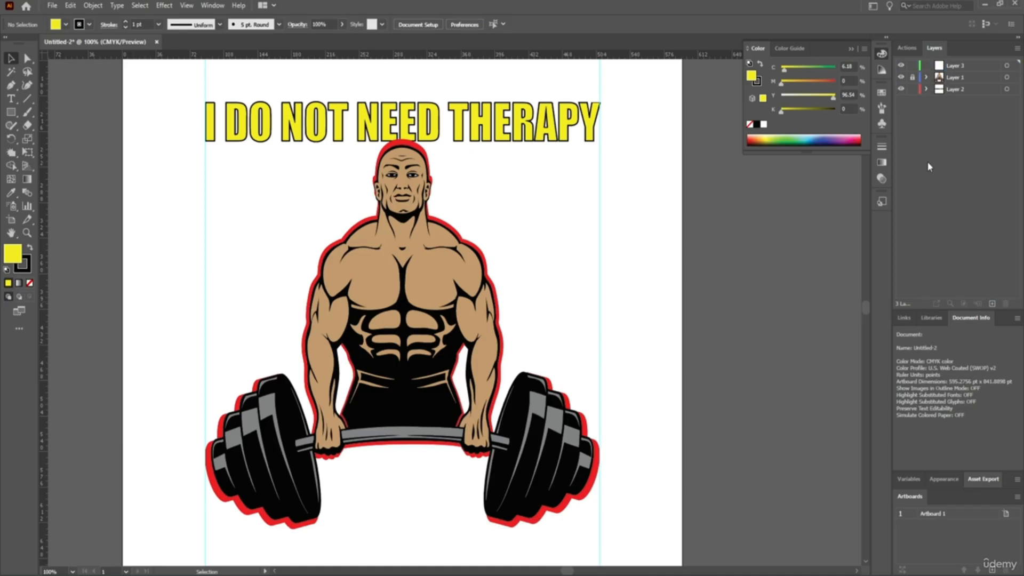
click(946, 65)
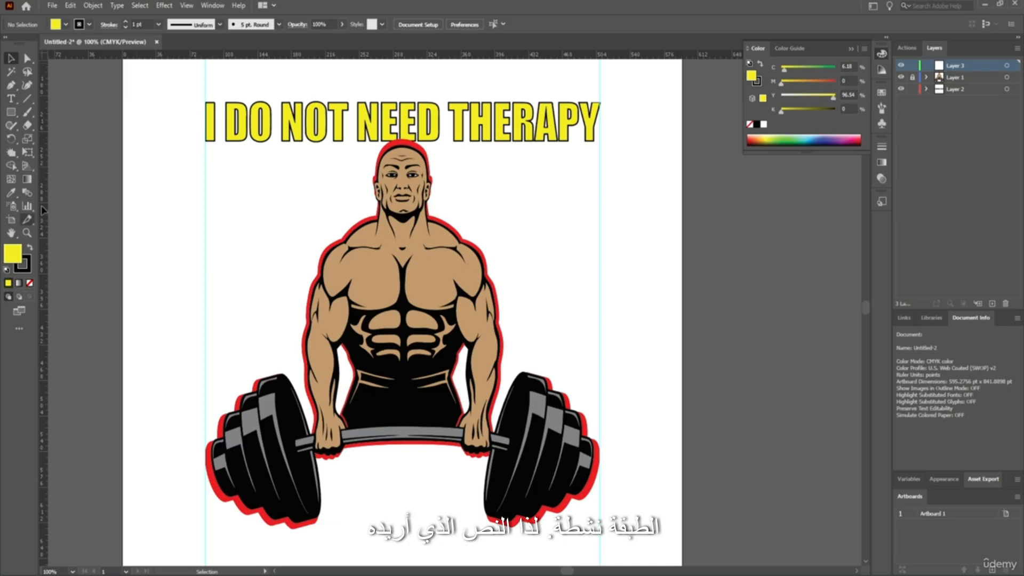
Step: Add the text line "I JUST NEED TO GO TO" in Impact beside the weightlifter's shoulder
key(m)
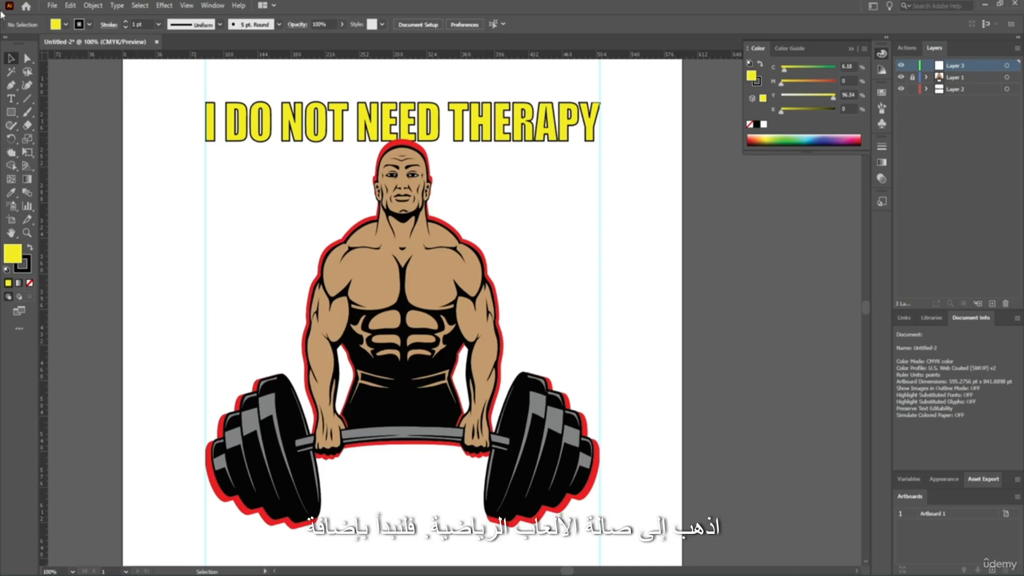
click(11, 98)
click(251, 251)
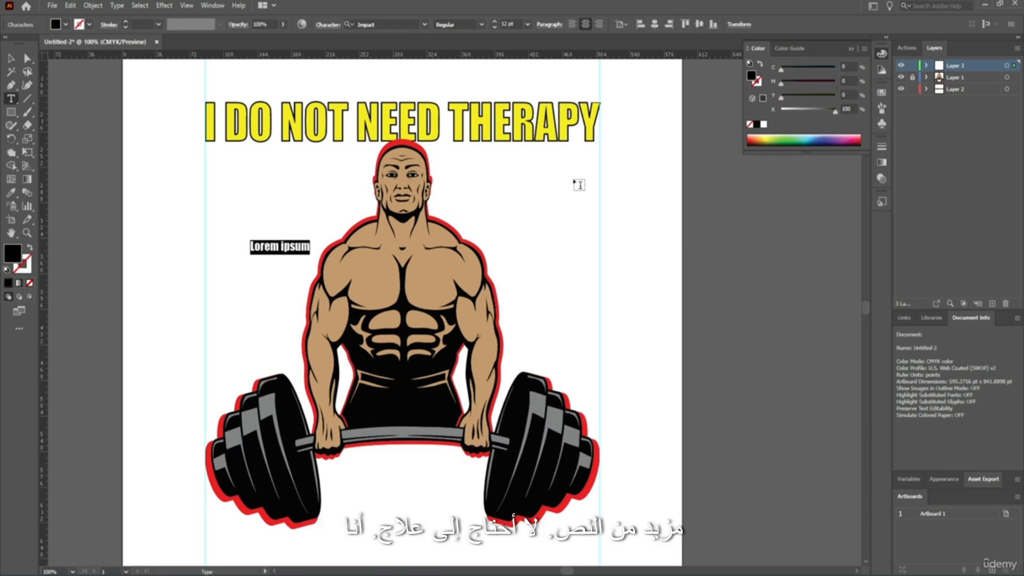
text(I)
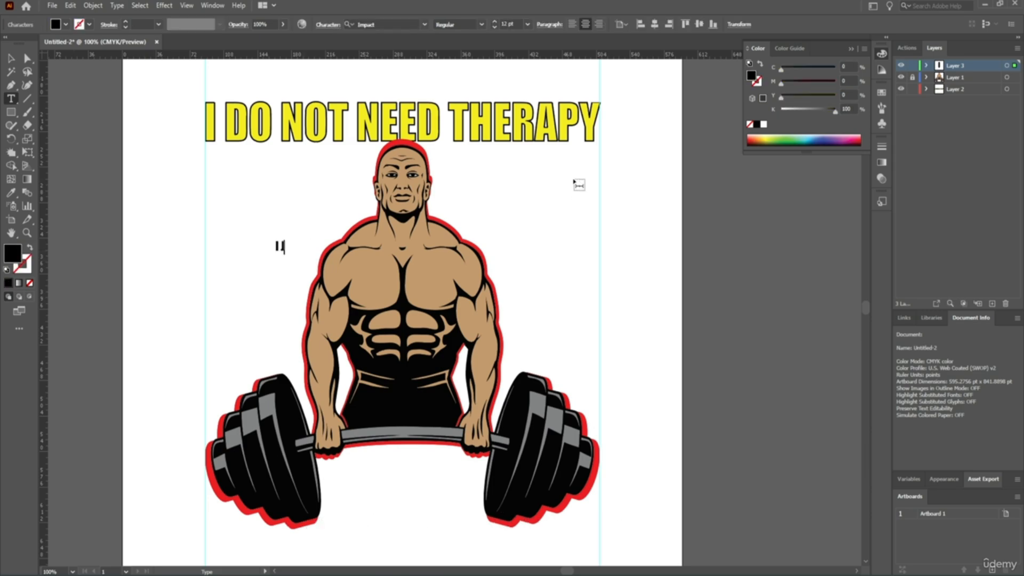
text( JUST NEED)
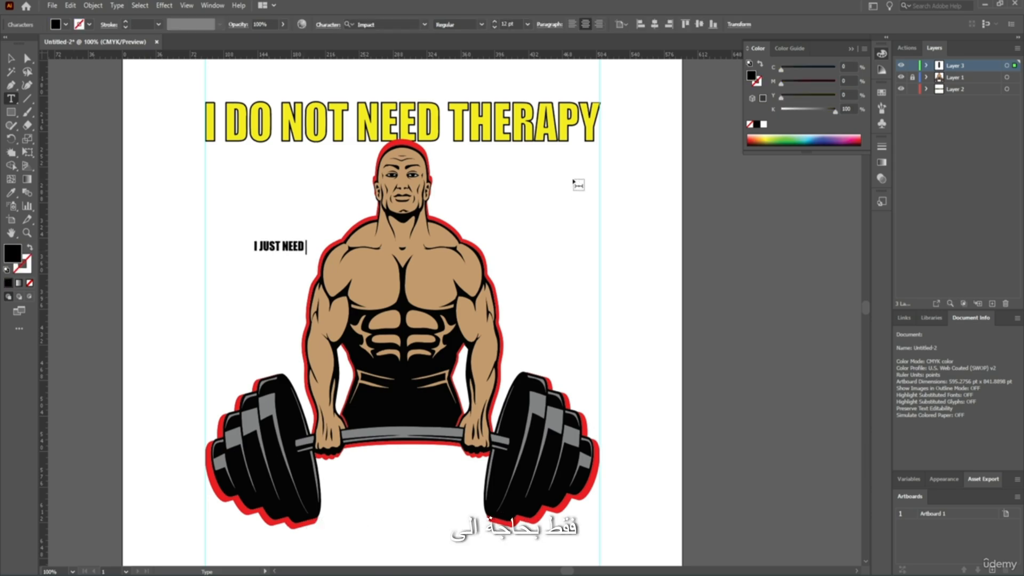
text( TO GO TO)
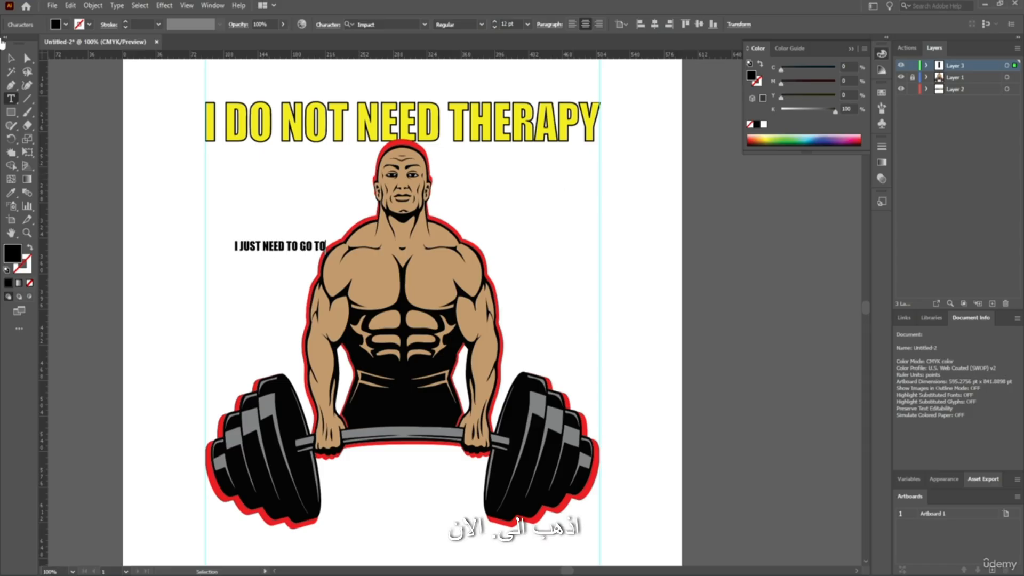
Step: Enlarge the "I JUST NEED TO GO TO" line to about 36 pt and place it across the weightlifter's chest
click(11, 58)
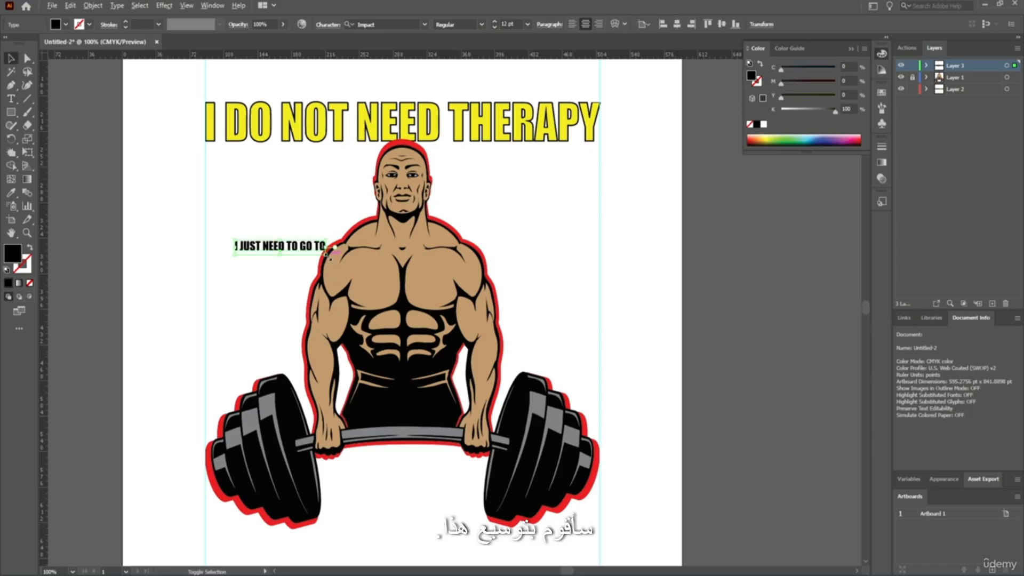
drag(326, 249, 429, 257)
drag(261, 255, 379, 268)
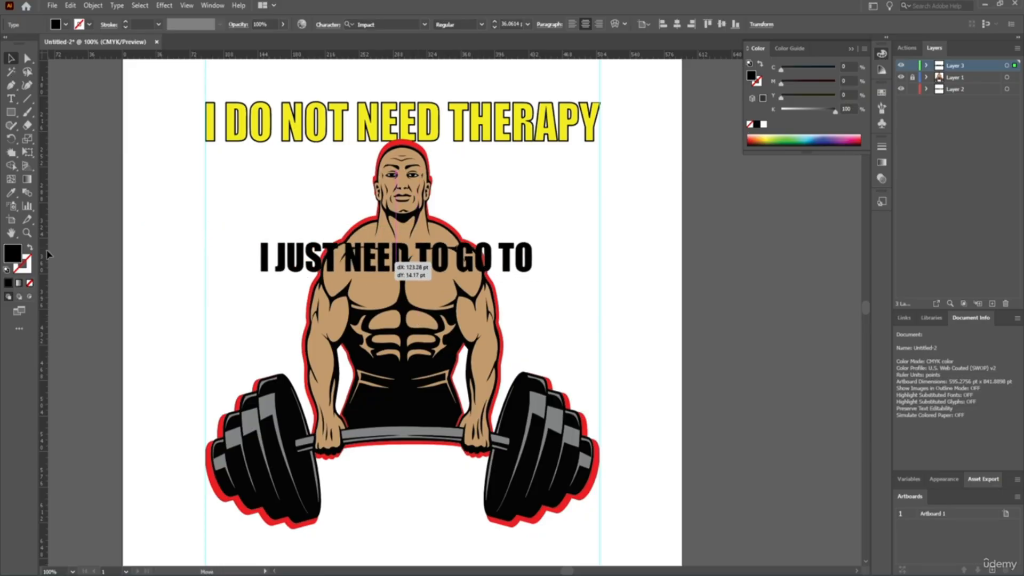
Step: Copy the headline's yellow fill and black outline onto the "I JUST NEED TO GO TO" line with the Eyedropper
click(255, 143)
click(295, 267)
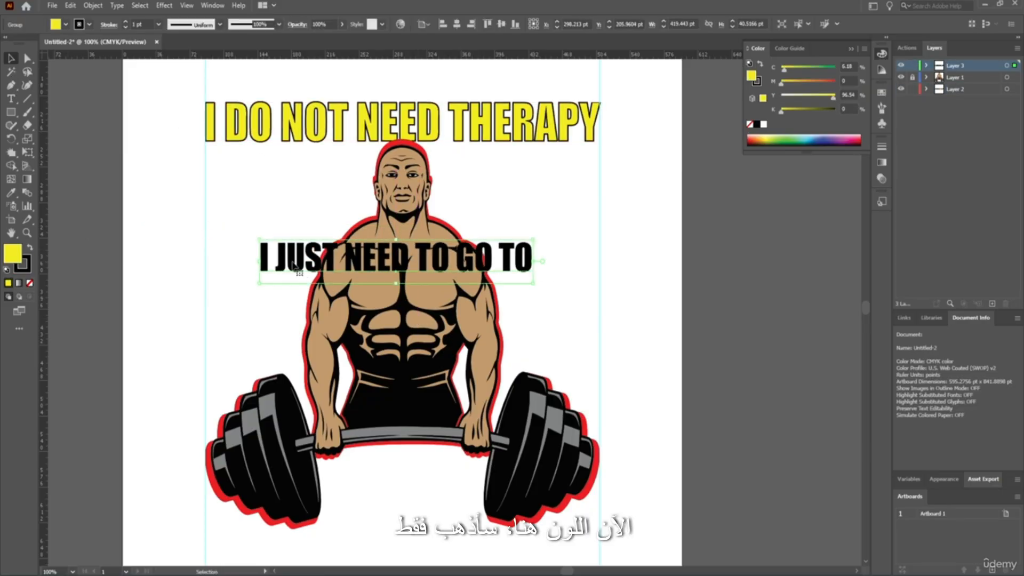
click(10, 193)
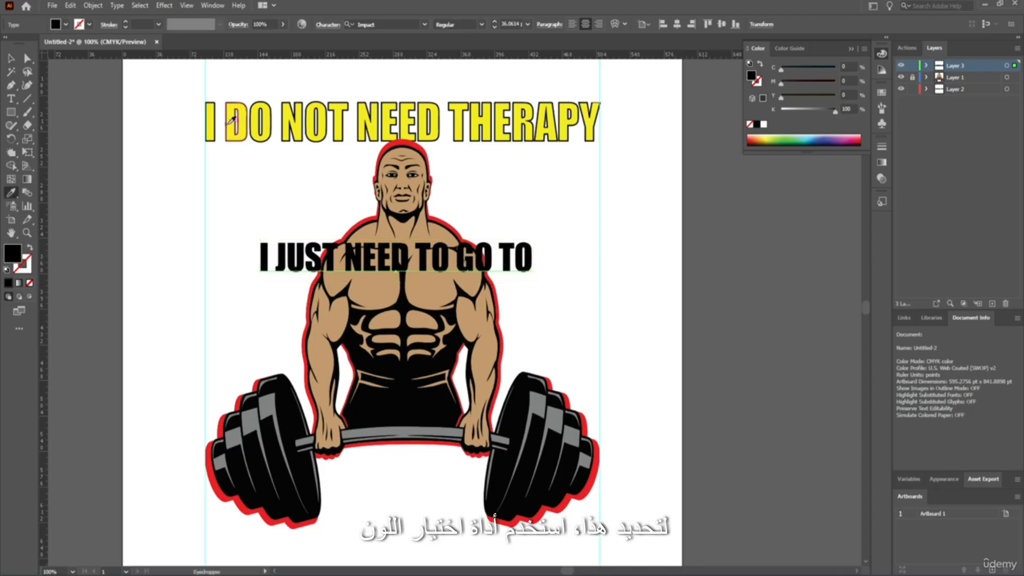
click(228, 121)
click(11, 58)
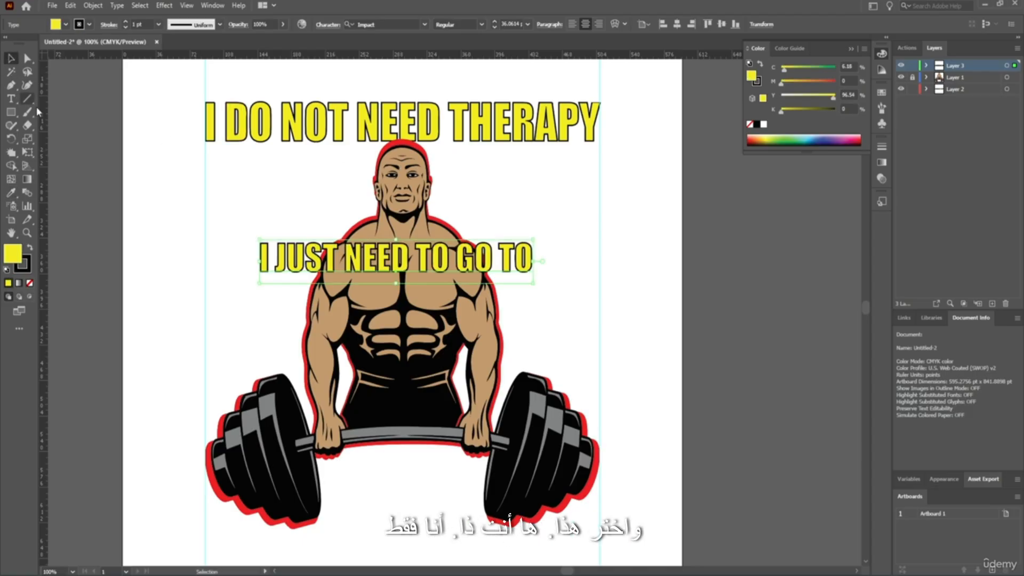
Step: Enlarge the "I JUST NEED TO GO TO" line to about 45 pt and expand its text into shapes
click(324, 223)
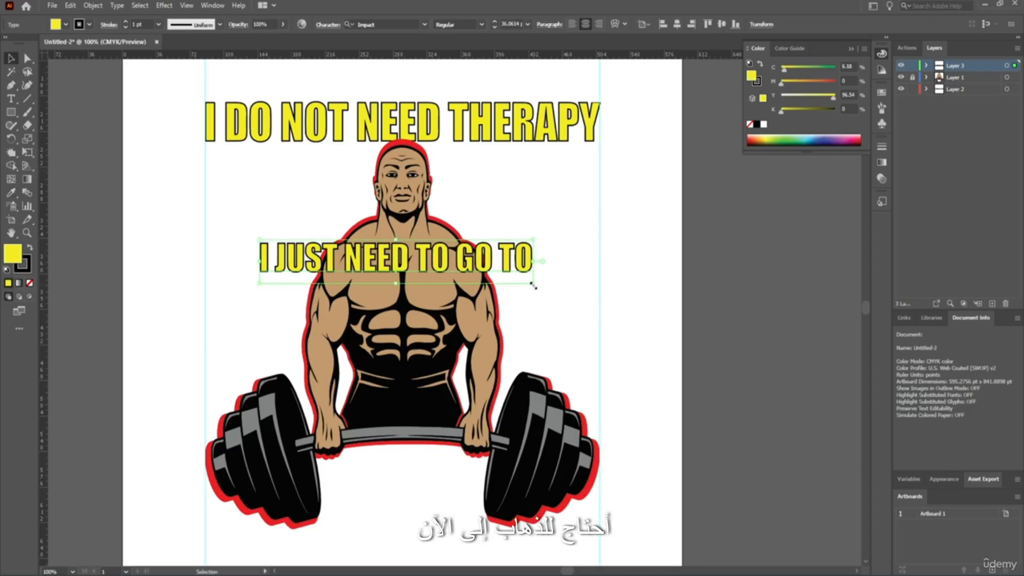
click(542, 288)
drag(541, 288, 568, 292)
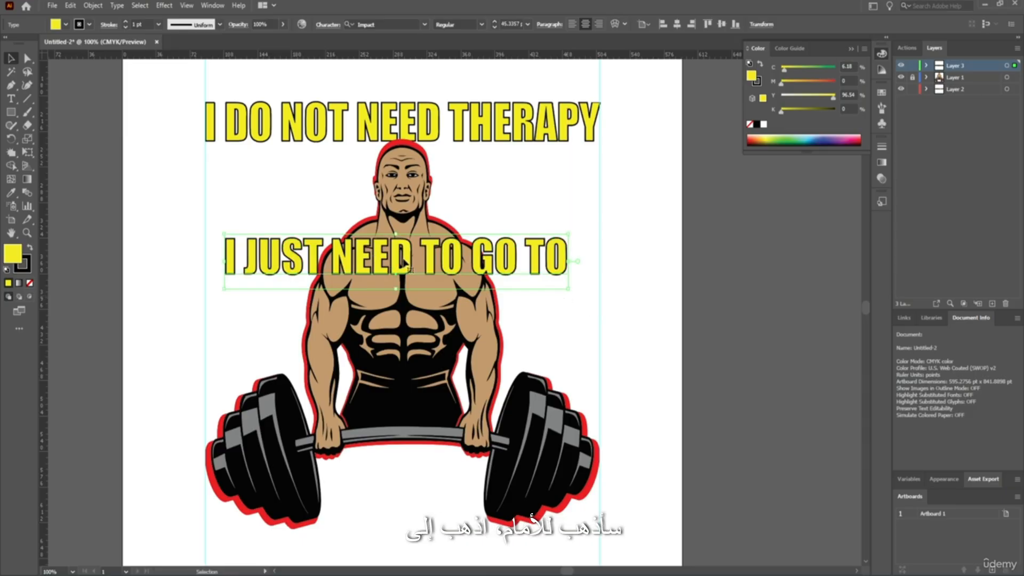
click(91, 5)
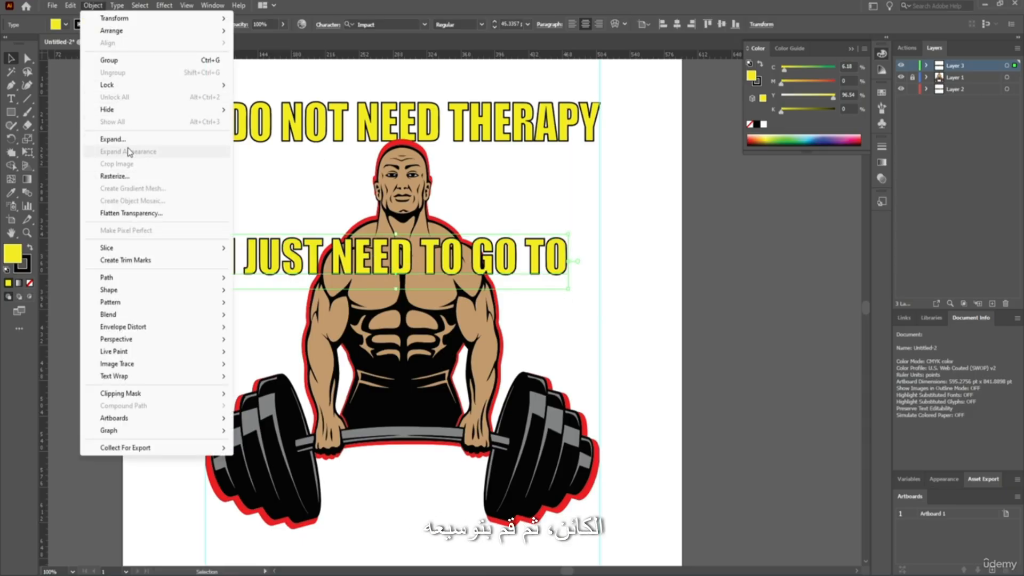
click(124, 174)
key(Return)
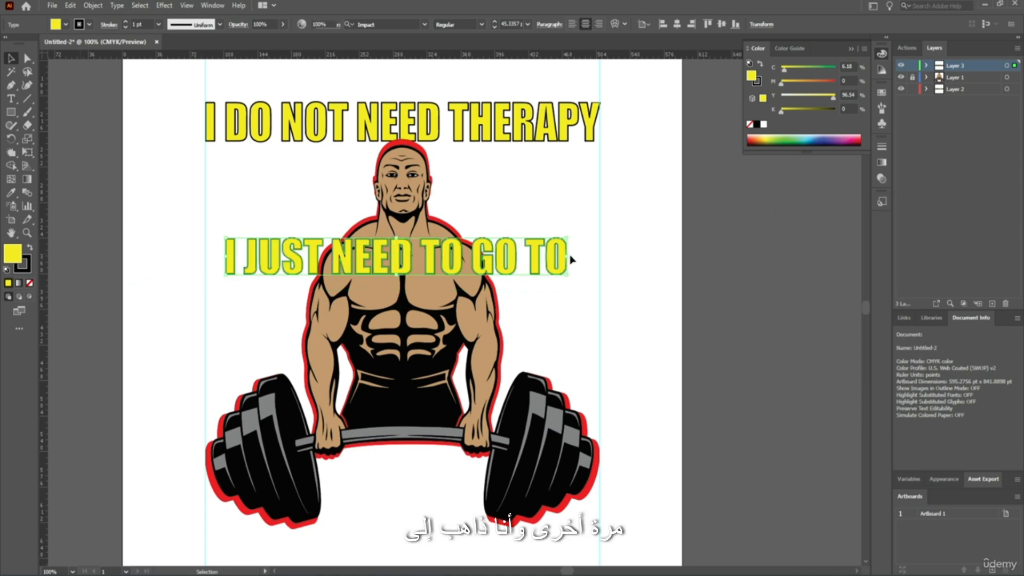
Step: Enlarge and stretch the expanded line to about 418 pt wide so it spans exactly between the two vertical guides
drag(534, 269, 590, 286)
drag(488, 272, 493, 274)
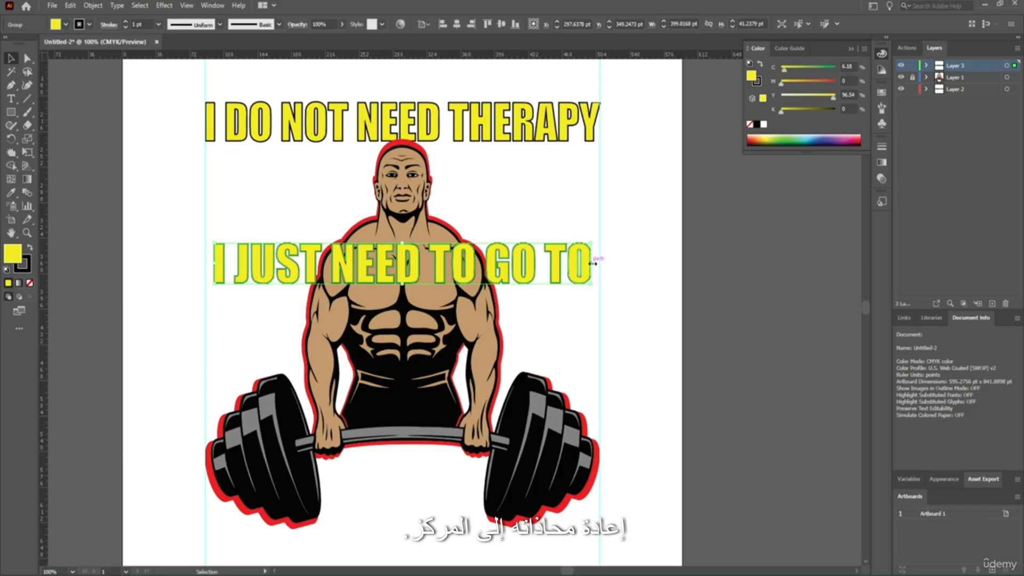
drag(593, 263, 599, 263)
drag(217, 269, 209, 269)
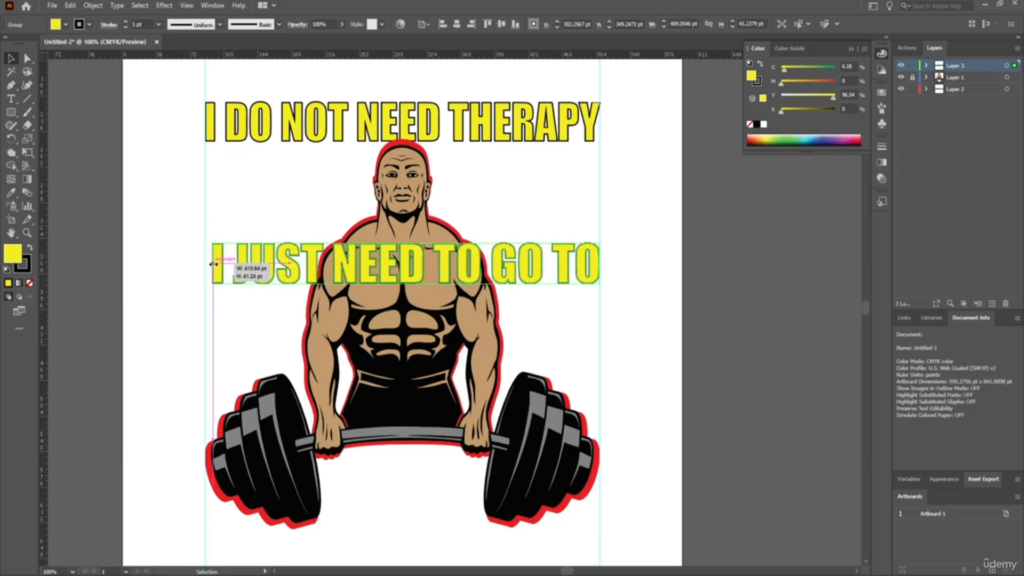
click(759, 319)
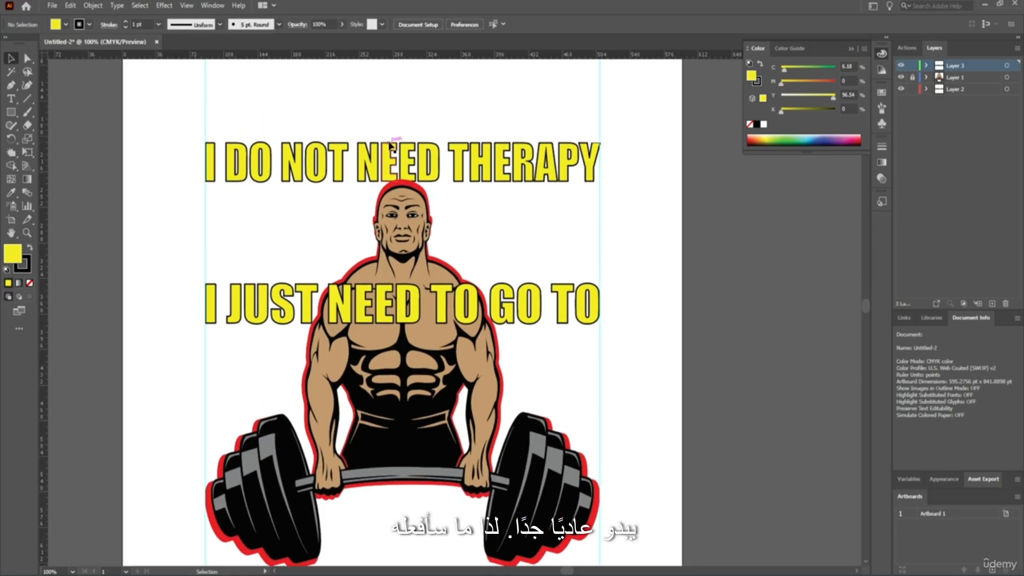
Step: Duplicate the "I DO NOT NEED THERAPY" headline about 3 pt right and down, and stack the copy beneath the original
click(441, 186)
key(ctrl+plus)
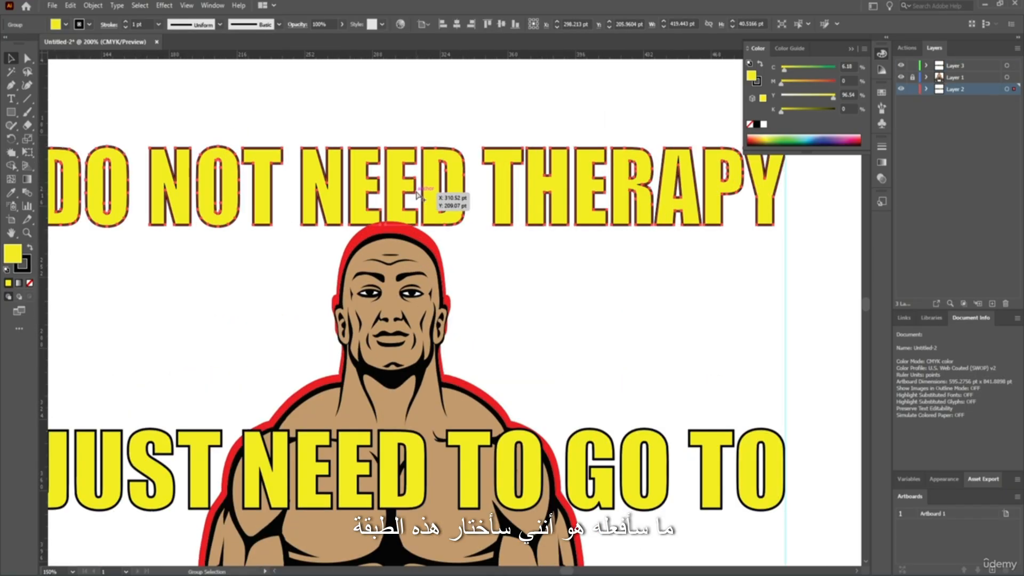
click(925, 90)
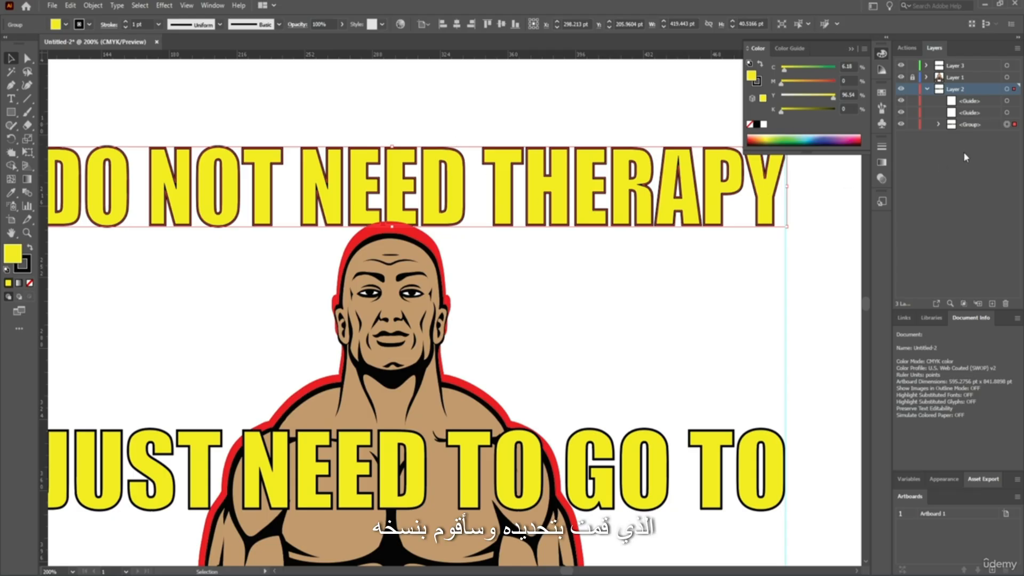
drag(458, 196, 461, 200)
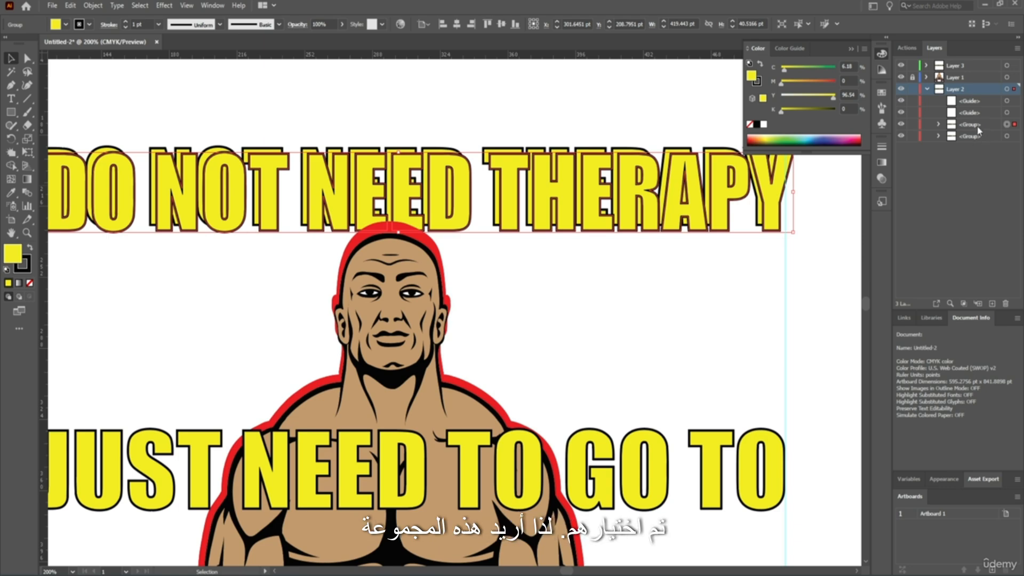
drag(974, 128, 965, 147)
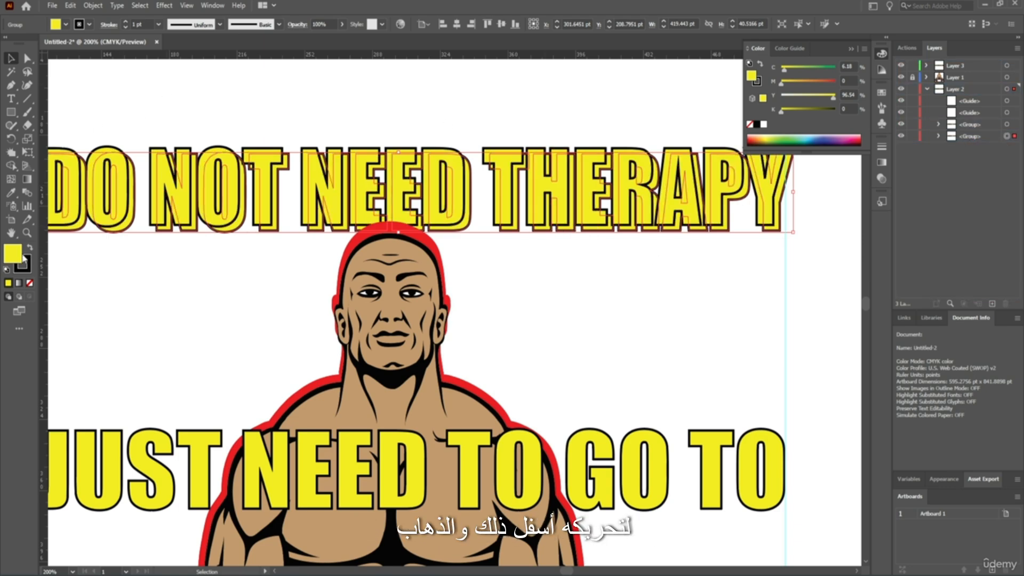
Step: Remove the stroke from the offset headline copy and set its fill to black 000000
click(28, 268)
click(30, 283)
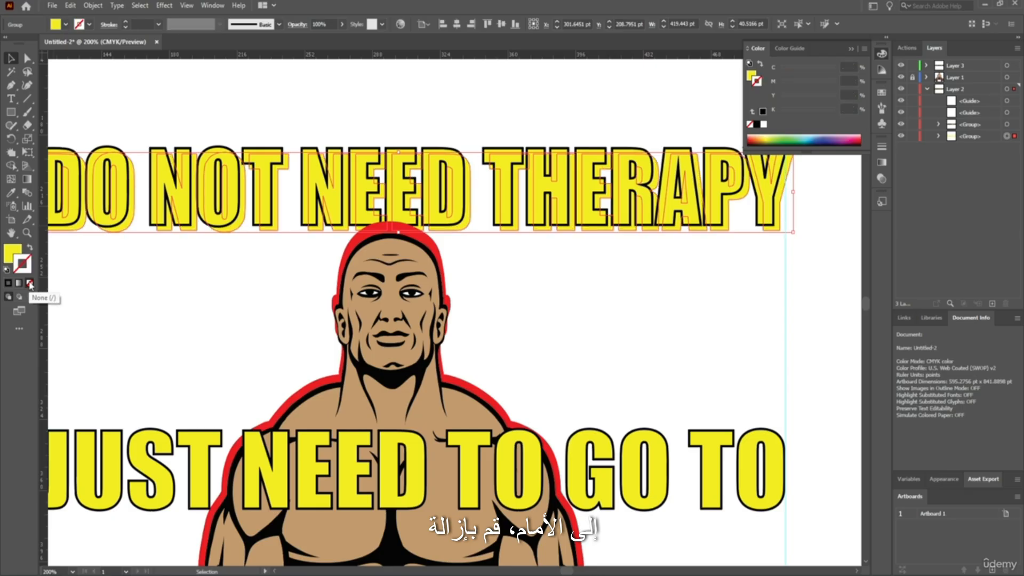
click(14, 258)
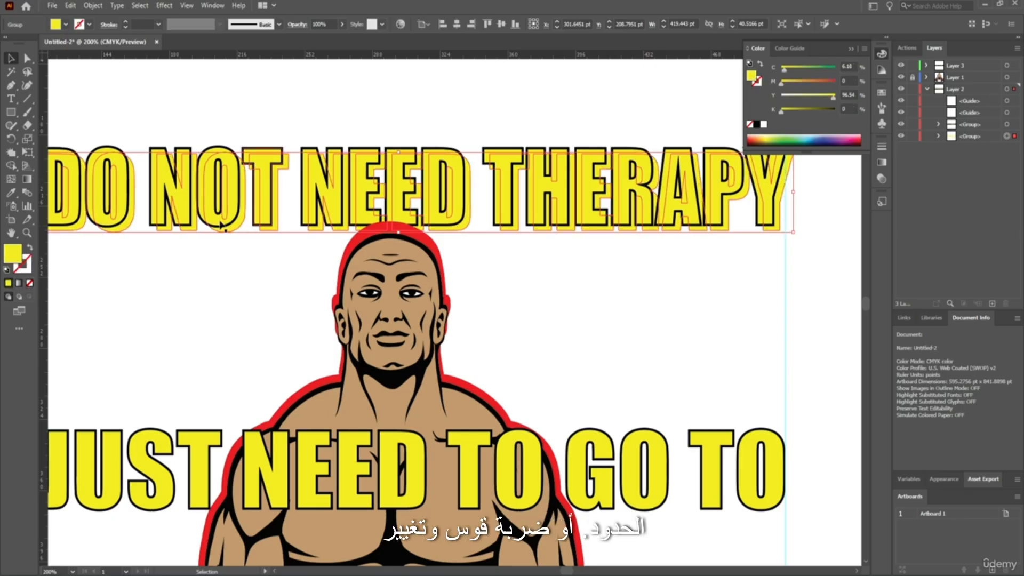
double_click(14, 259)
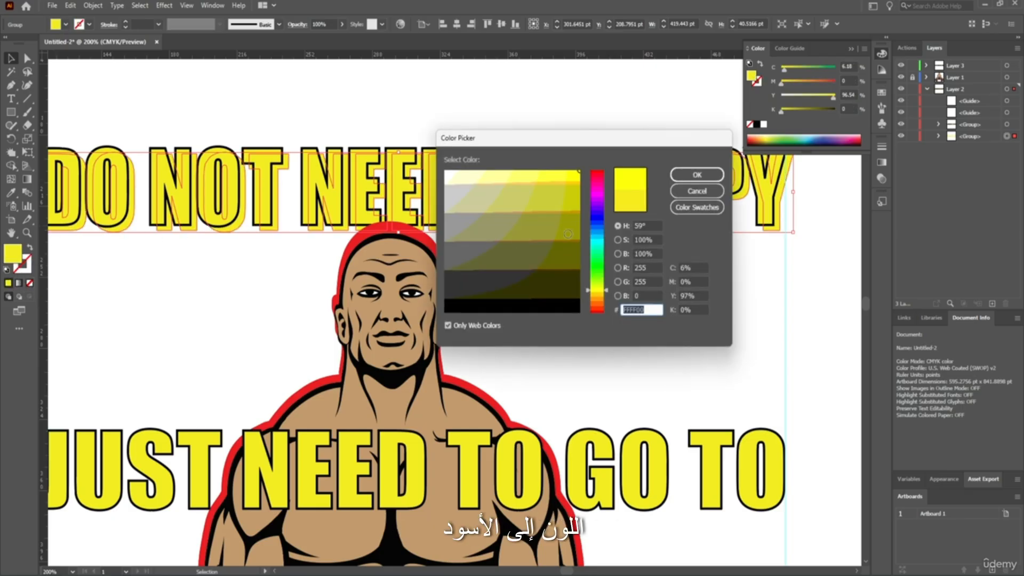
drag(553, 293, 581, 316)
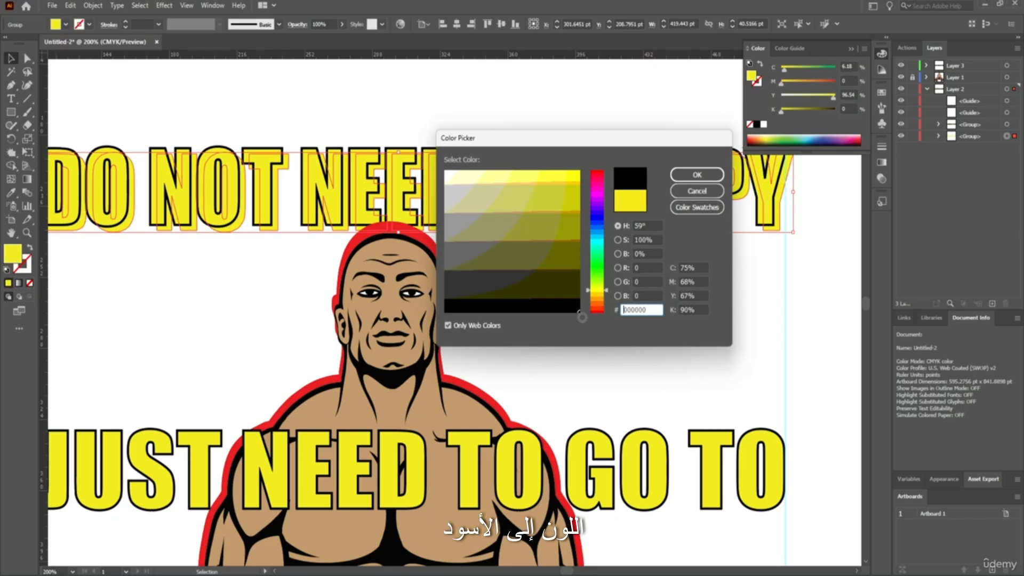
click(696, 175)
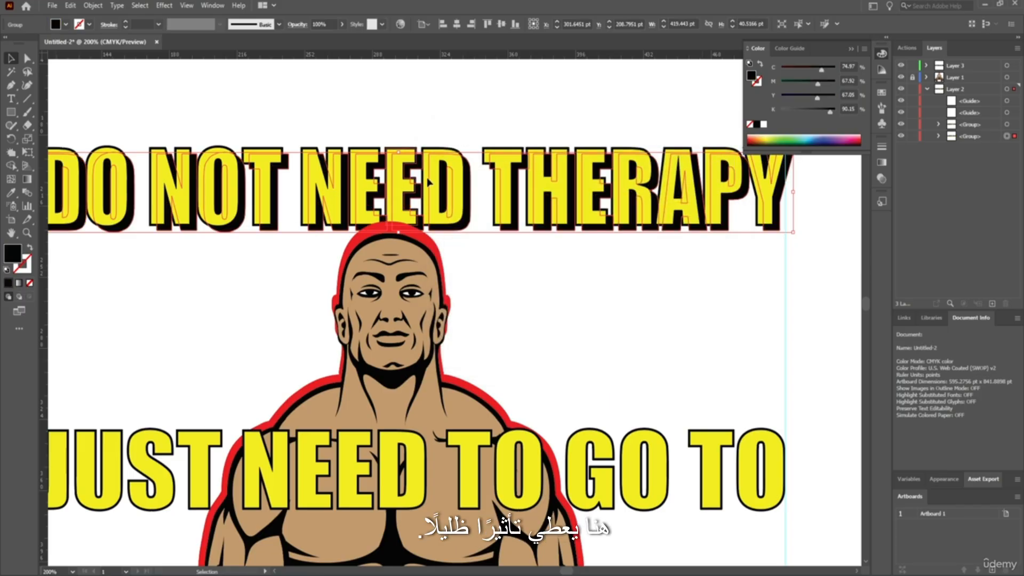
Step: Apply a Gaussian Blur with a 5-pixel radius to the black headline copy
scroll(326, 196, up, 1)
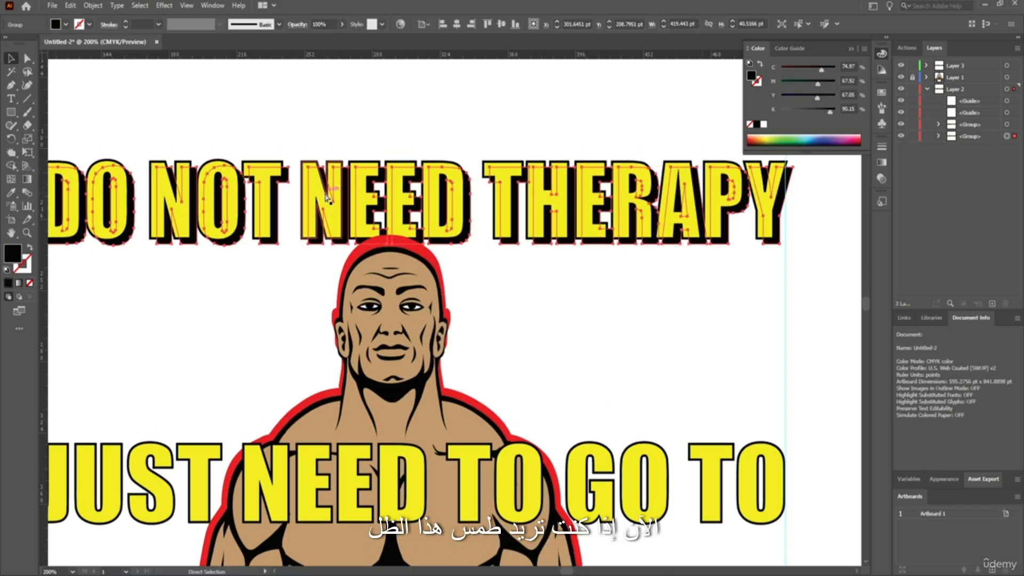
key(ctrl+minus)
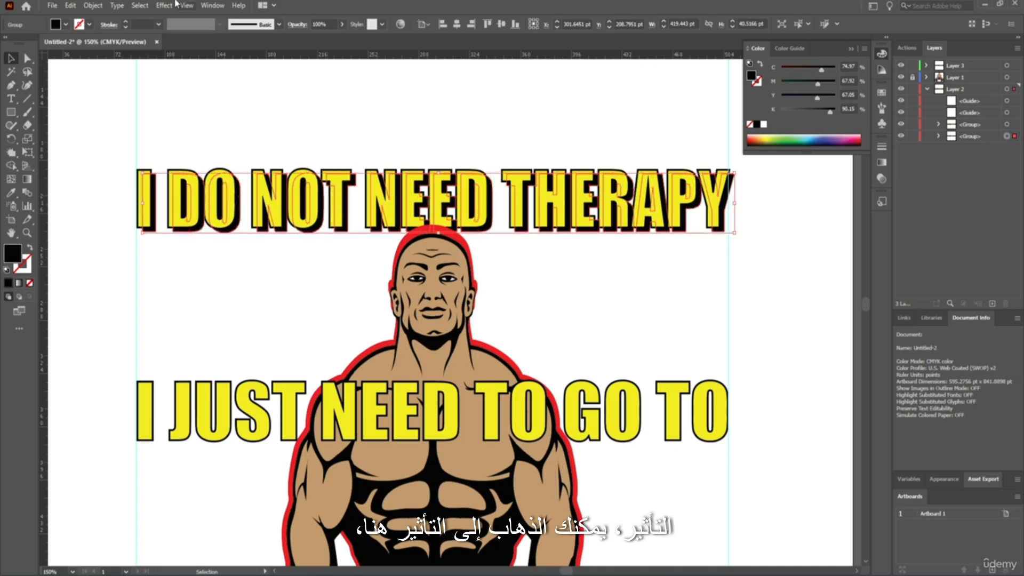
click(167, 5)
mouse_move(203, 193)
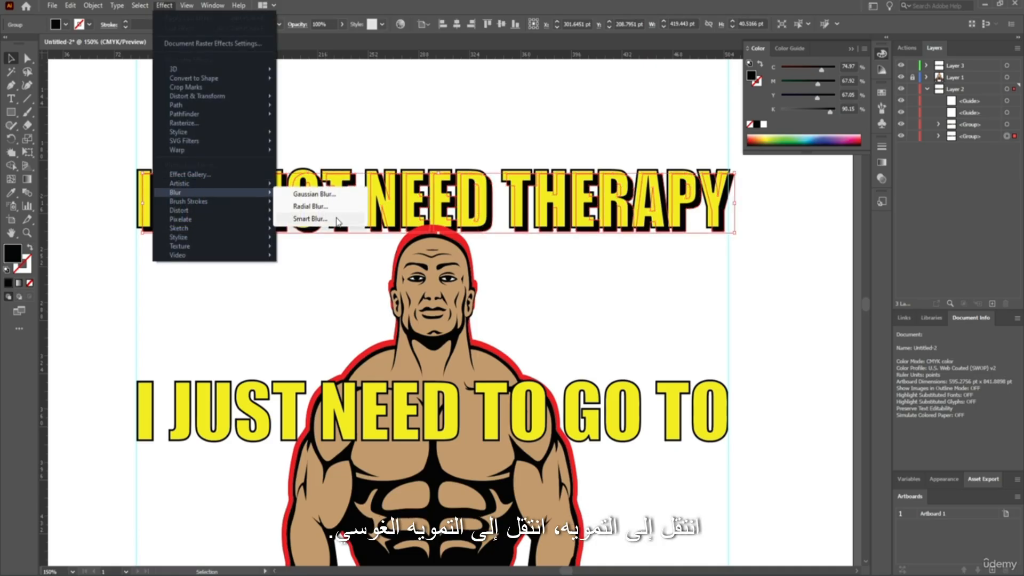
click(316, 194)
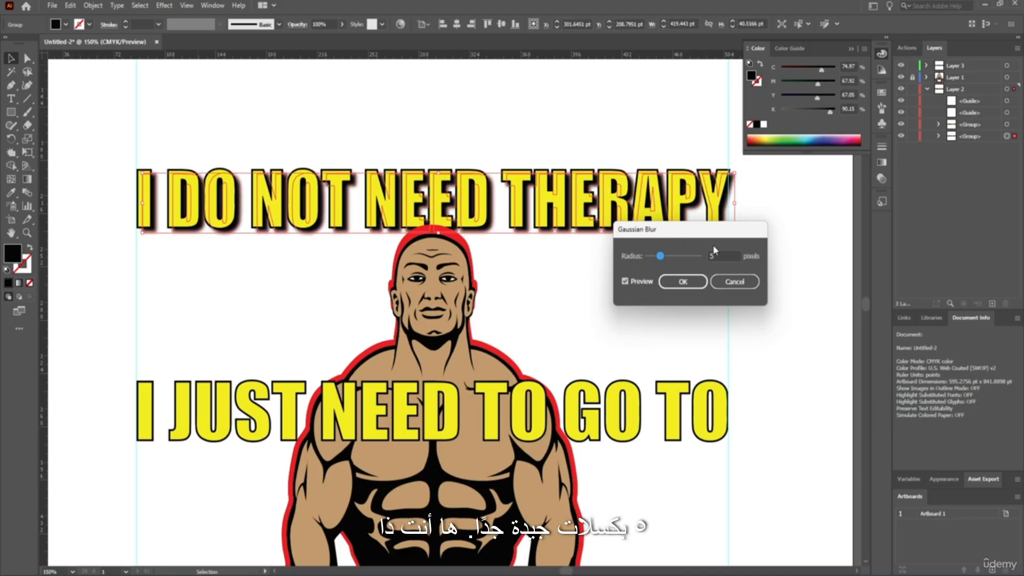
click(675, 285)
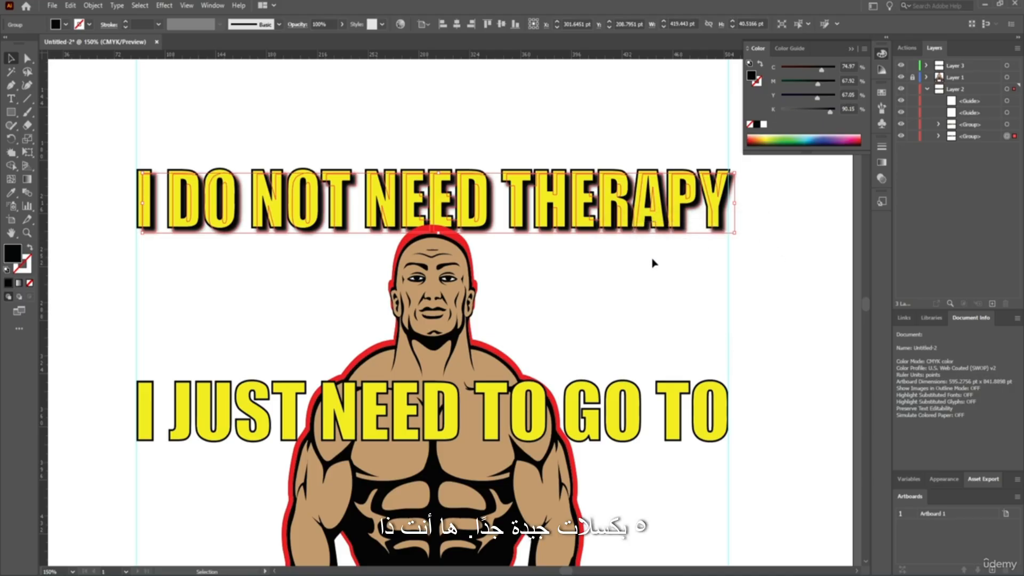
Step: Group the yellow headline together with its blurred black shadow and deselect it
shift+click(1006, 127)
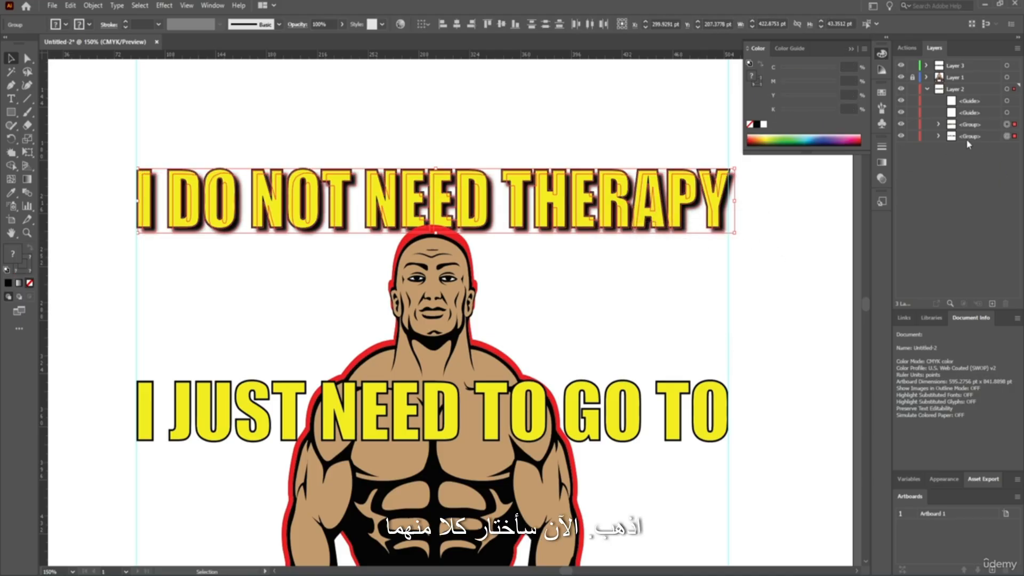
key(ctrl+g)
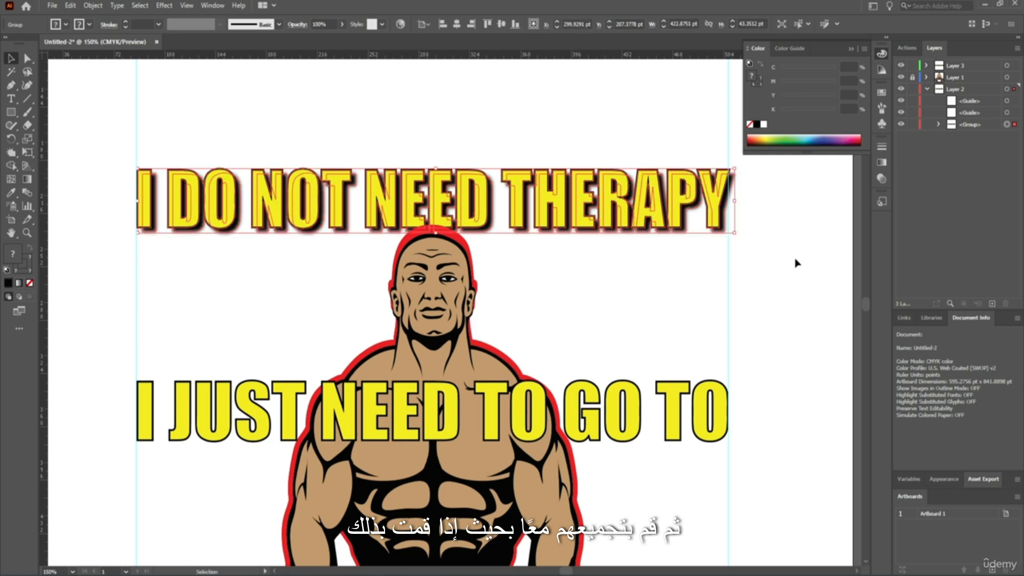
click(795, 263)
Step: Try moving the headline group slightly up and left, and undo the move
drag(675, 201, 662, 187)
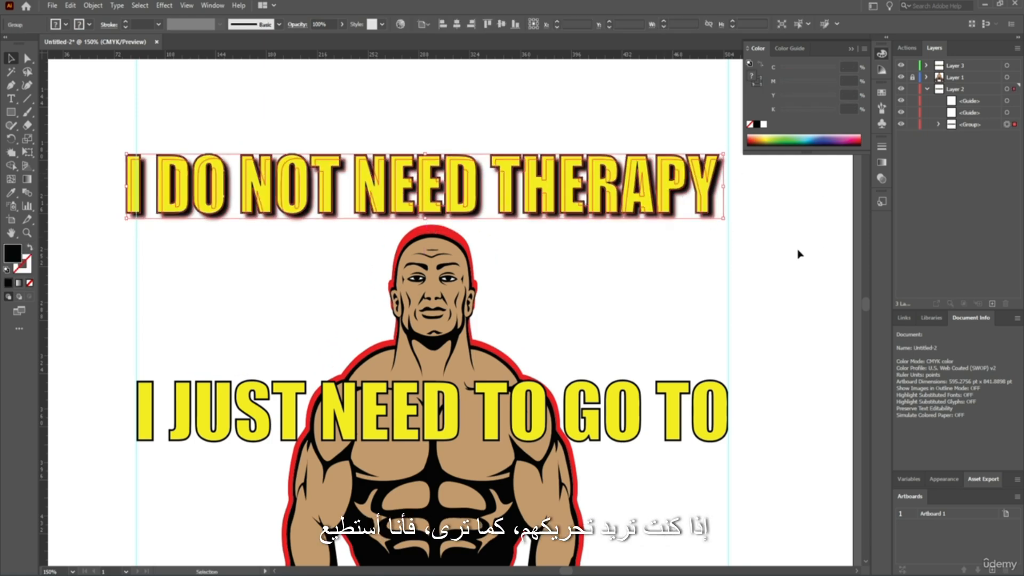
key(ctrl+z)
click(705, 255)
Step: Delete the two vertical guides at the edges of the design
scroll(705, 253, down, 4)
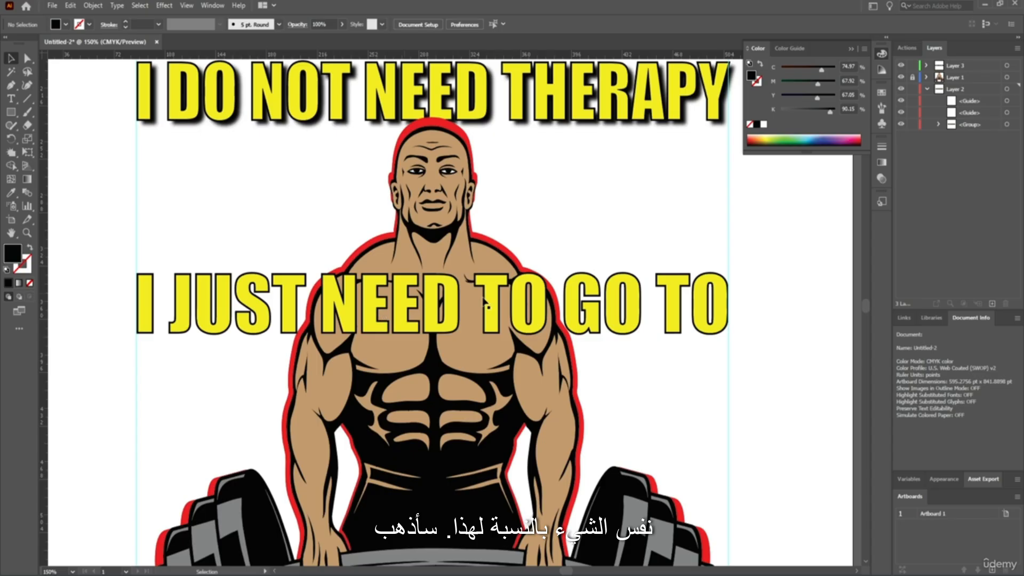
drag(767, 204, 710, 234)
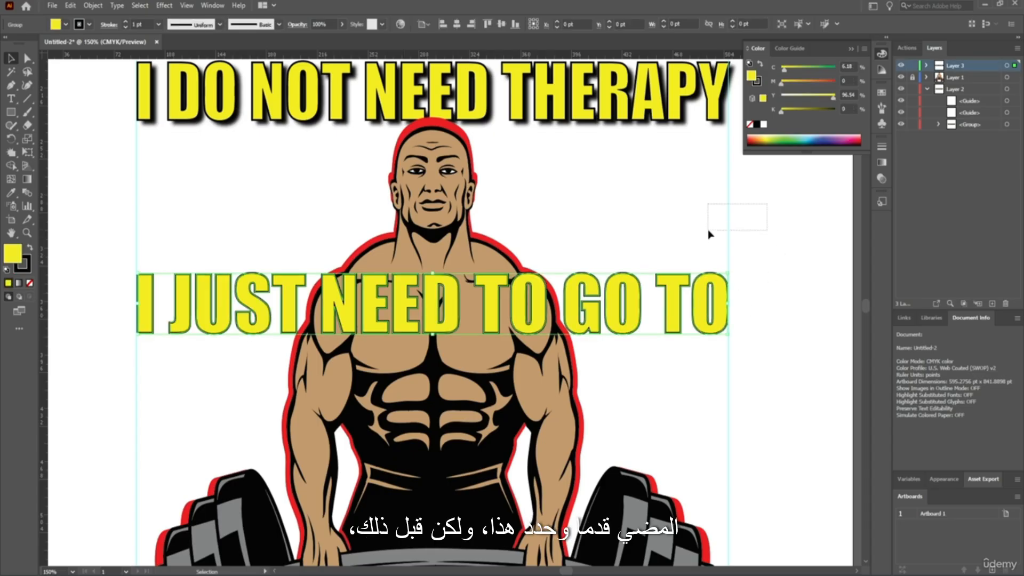
click(728, 235)
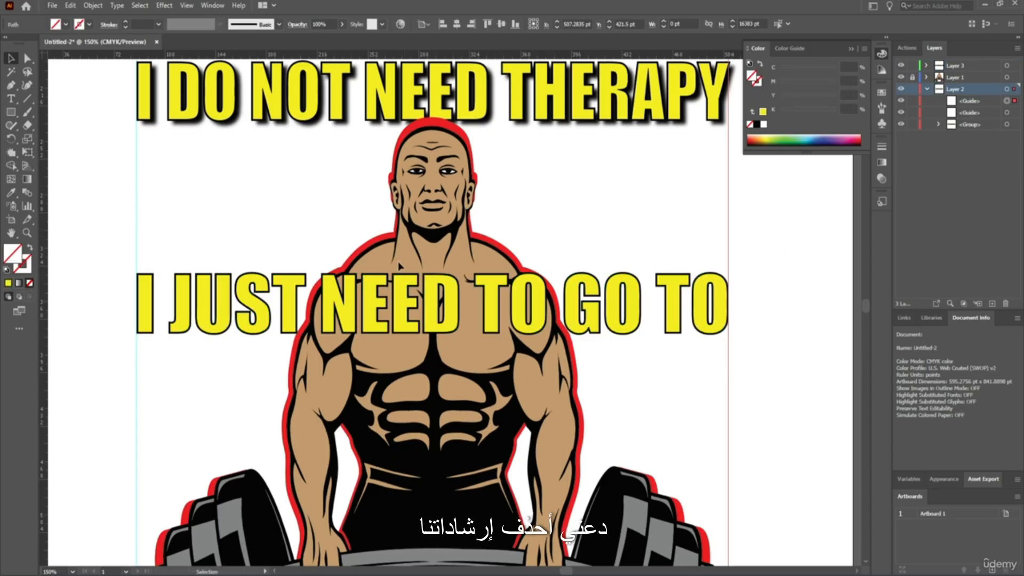
drag(156, 198, 157, 197)
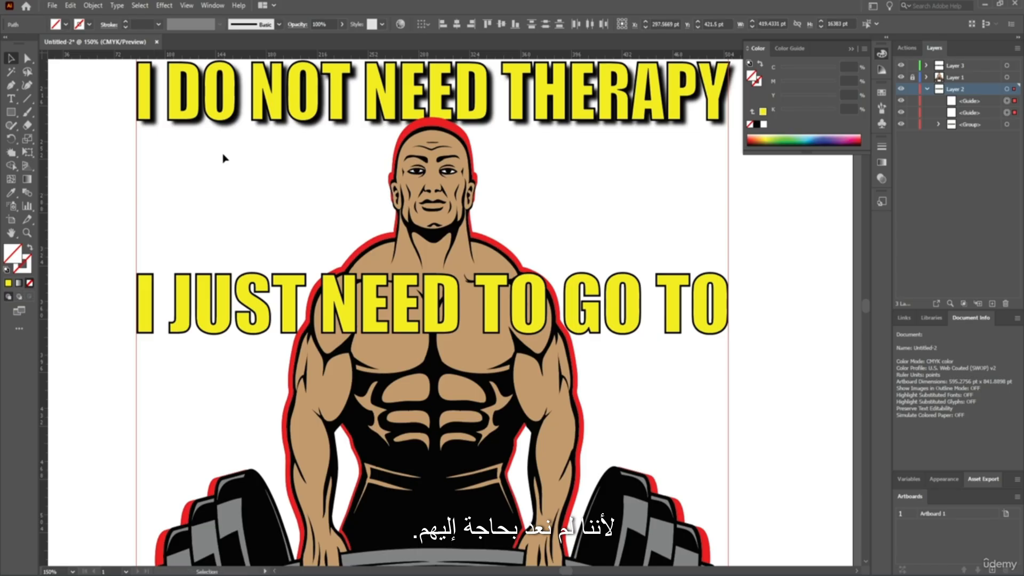
key(Delete)
Step: Duplicate the "I JUST NEED TO GO TO" line within its layer, offset about 3 pt right and 4 pt down
scroll(435, 274, up, 1)
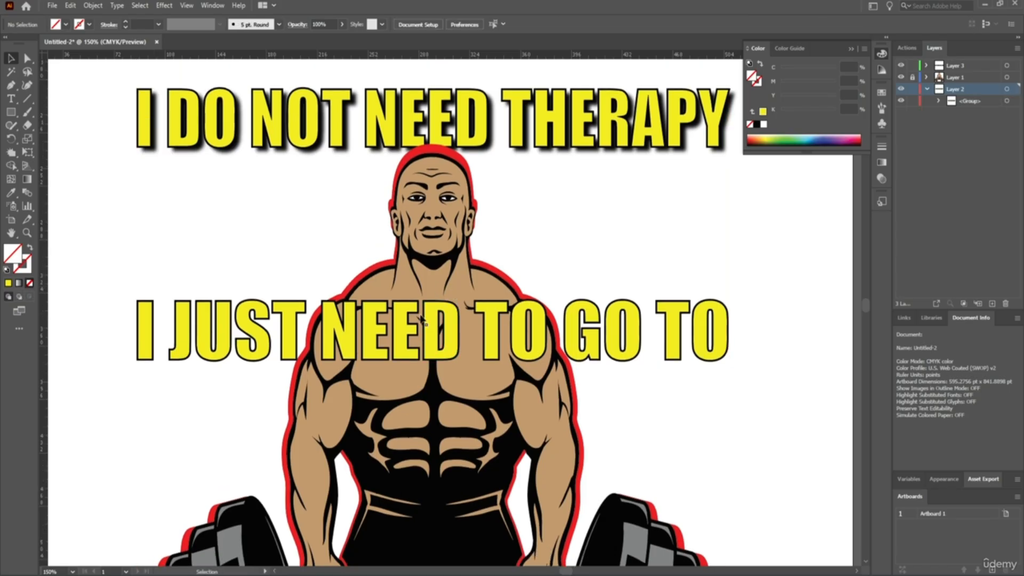
click(386, 338)
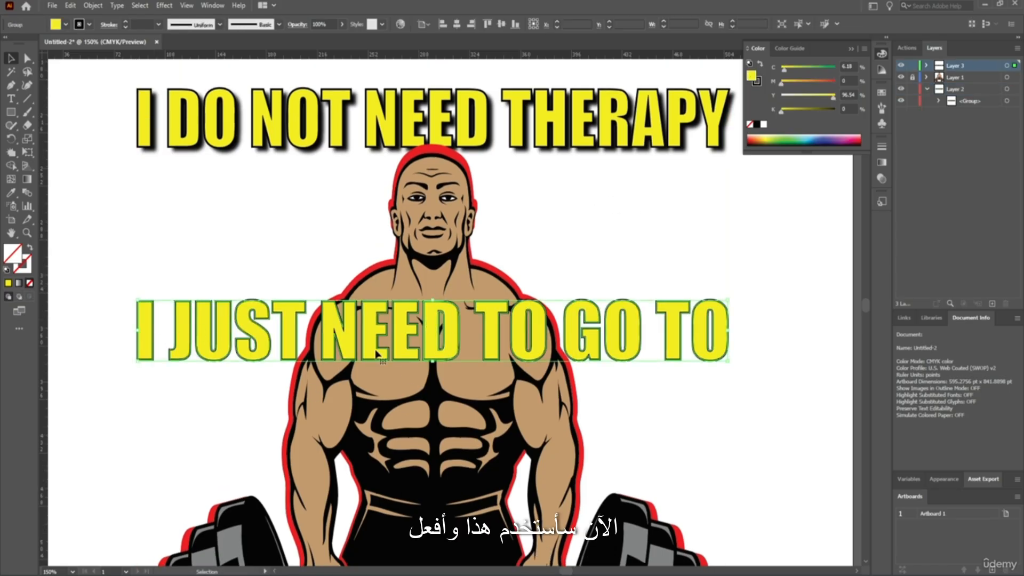
click(927, 66)
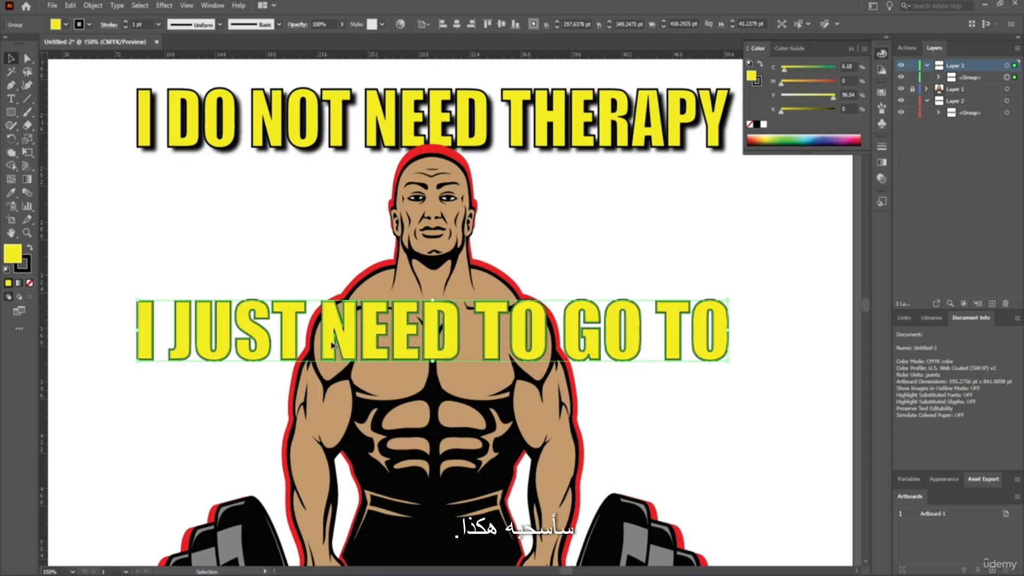
drag(330, 346, 333, 348)
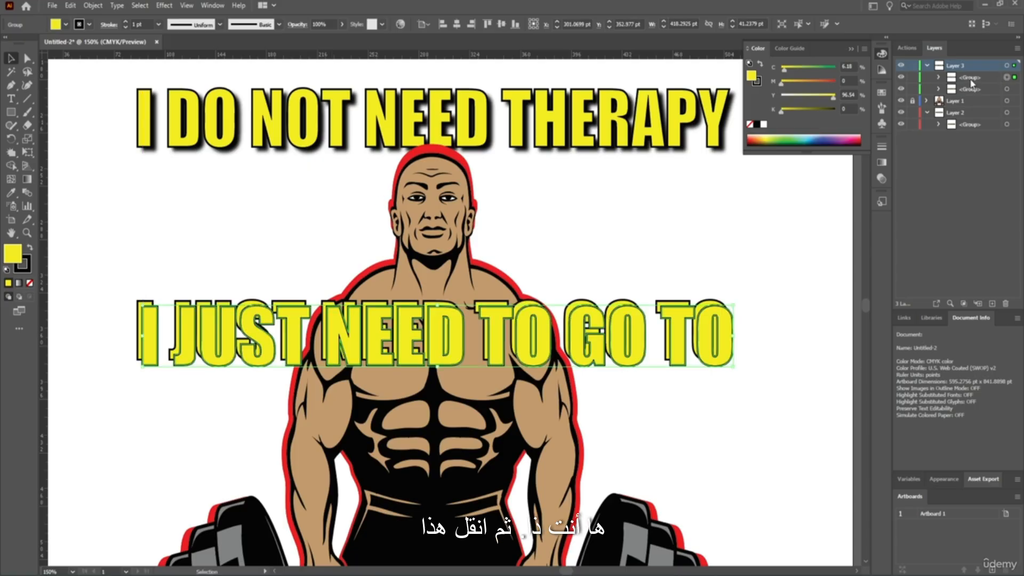
Step: Place the offset duplicate behind the original "I JUST NEED TO GO TO" line and give it a black fill with no stroke
drag(972, 83, 975, 95)
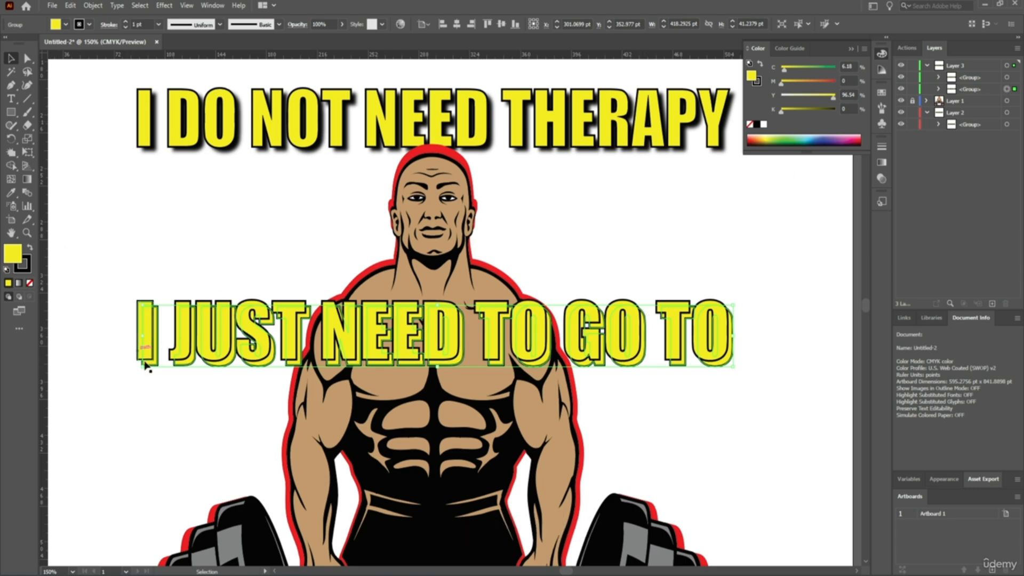
click(30, 283)
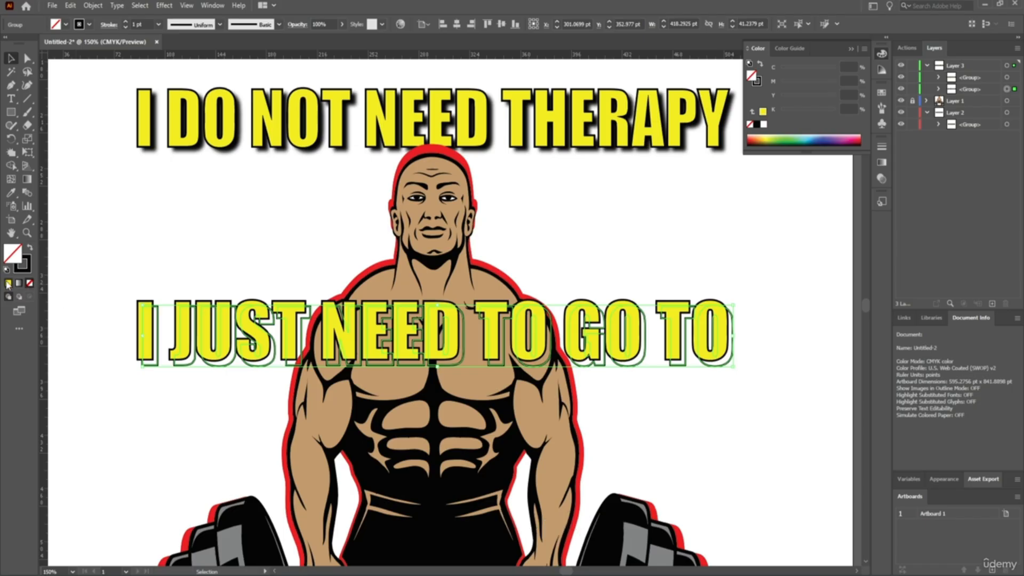
click(8, 283)
double_click(13, 253)
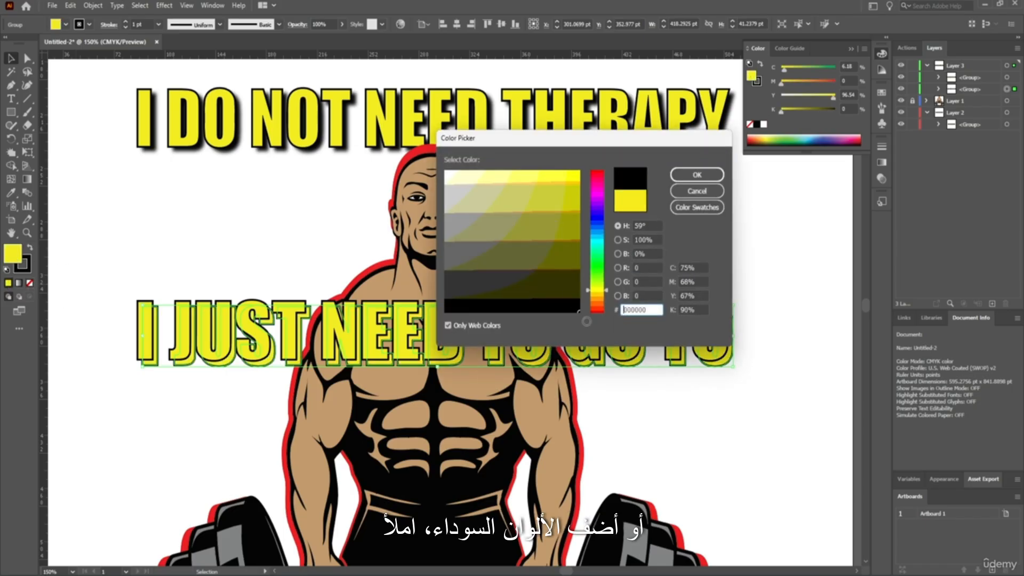
click(690, 175)
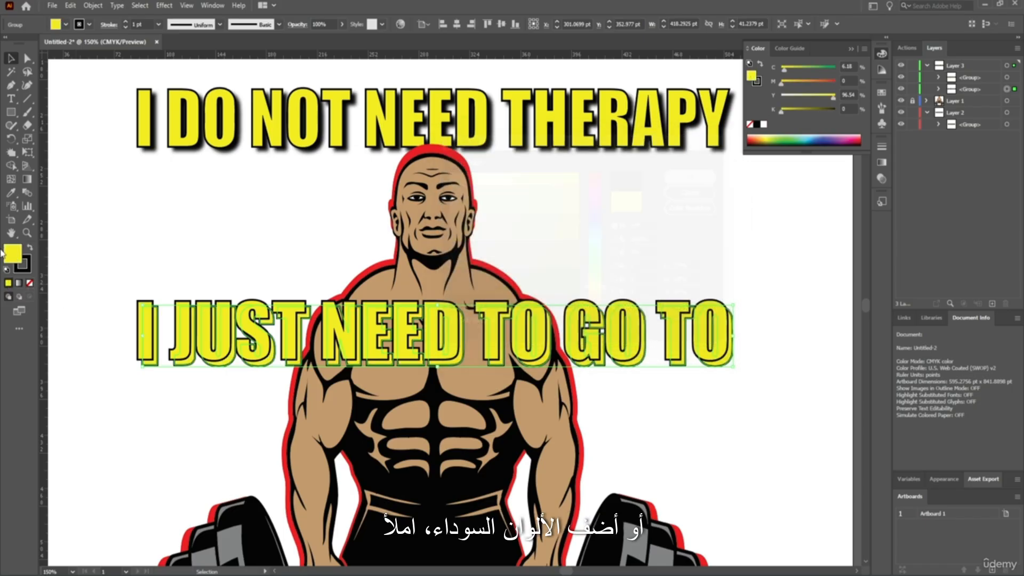
click(30, 283)
click(8, 249)
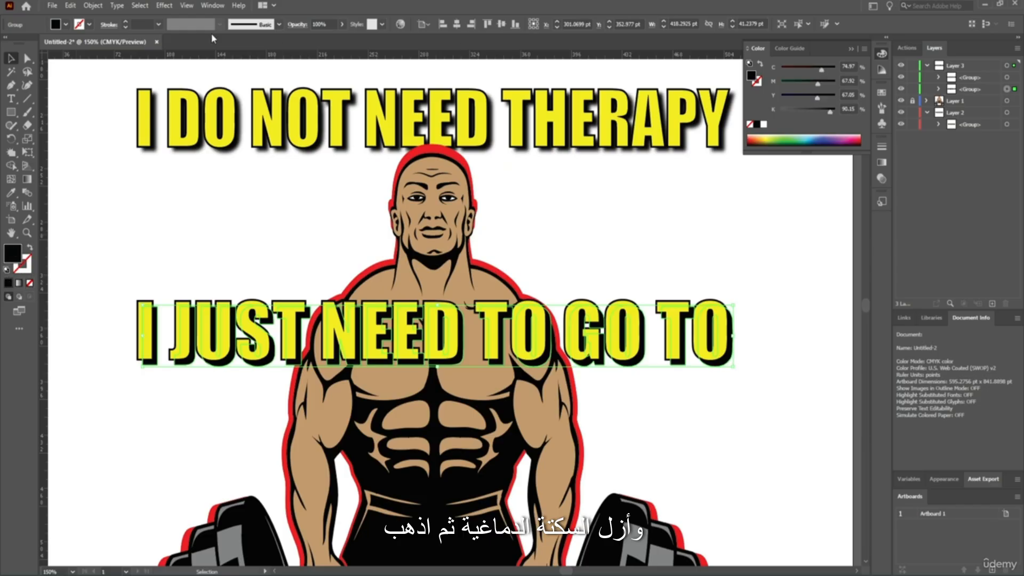
Step: Apply a Gaussian Blur with a 5-pixel radius to the black copy behind "I JUST NEED TO GO TO"
click(163, 6)
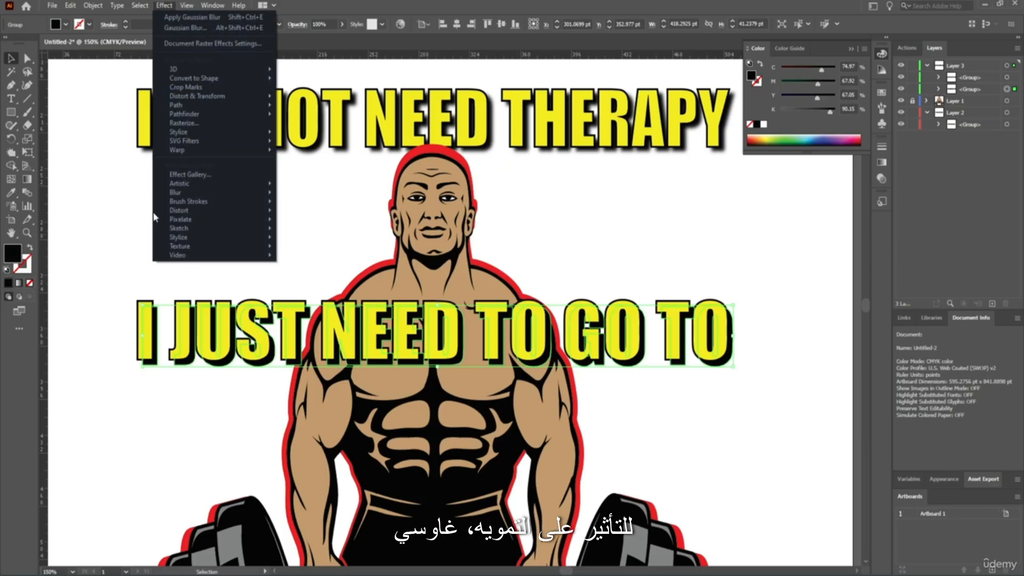
mouse_move(229, 192)
click(326, 197)
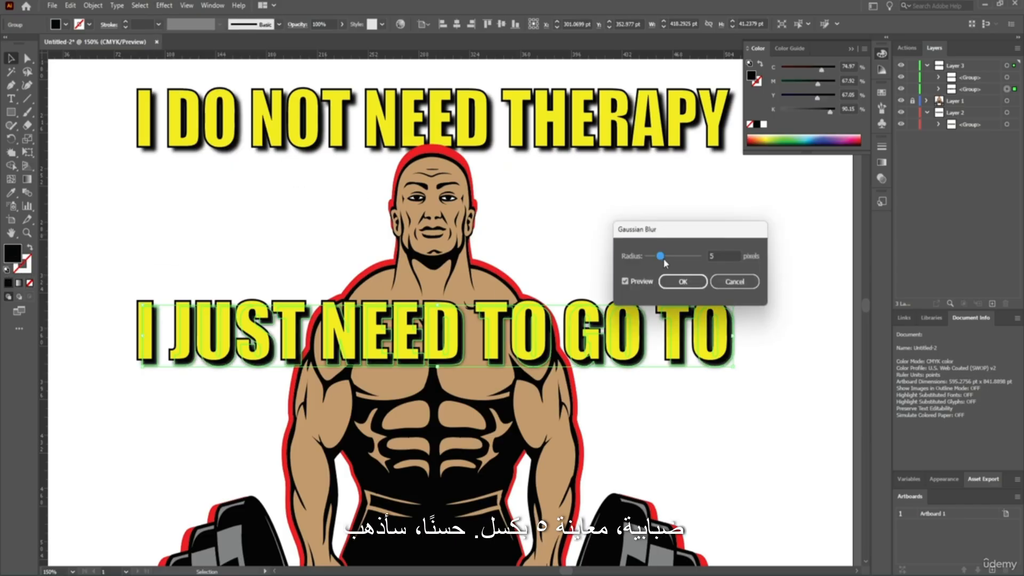
click(682, 282)
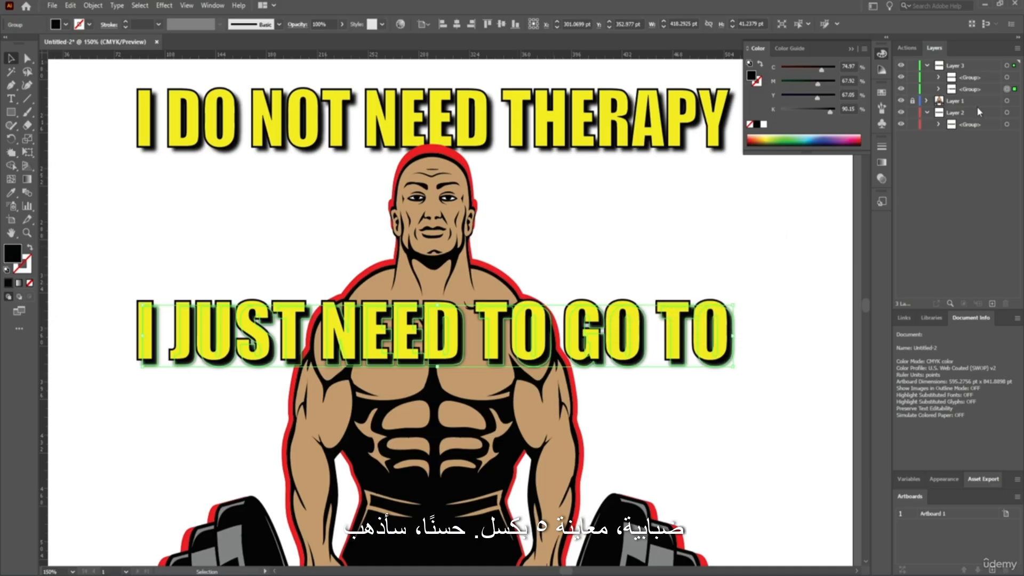
Step: Group the yellow "I JUST NEED TO GO TO" line with its blurred black shadow and deselect it
shift+click(1006, 79)
key(ctrl+g)
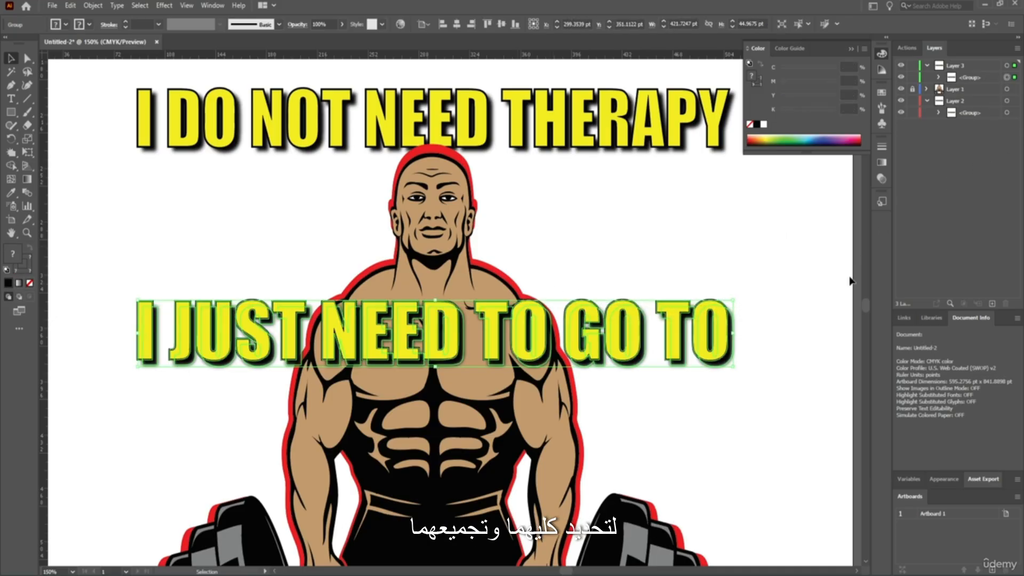
click(829, 304)
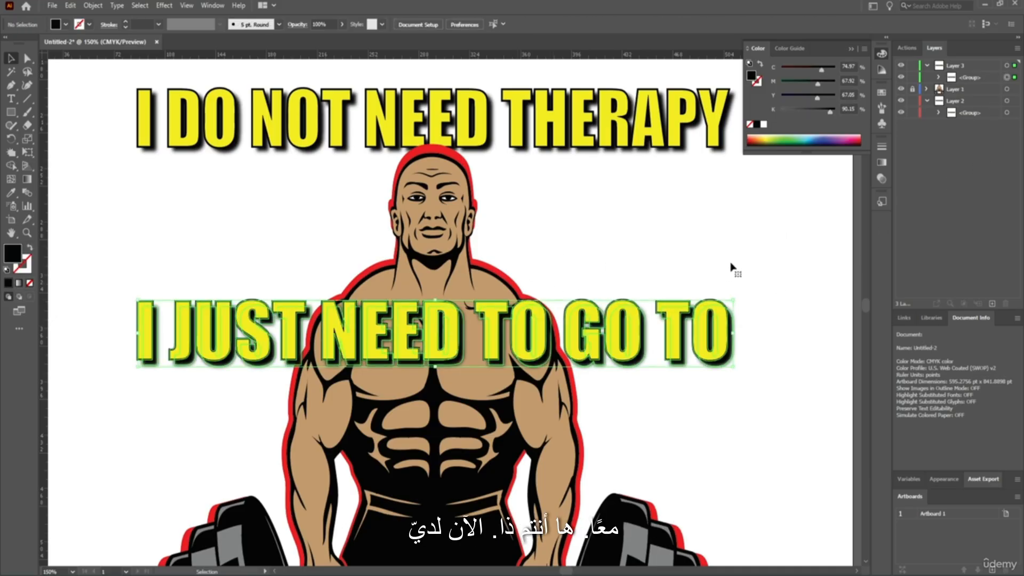
Step: Look over both text lines and the weightlifter to judge the space for the next word
scroll(468, 247, down, 4)
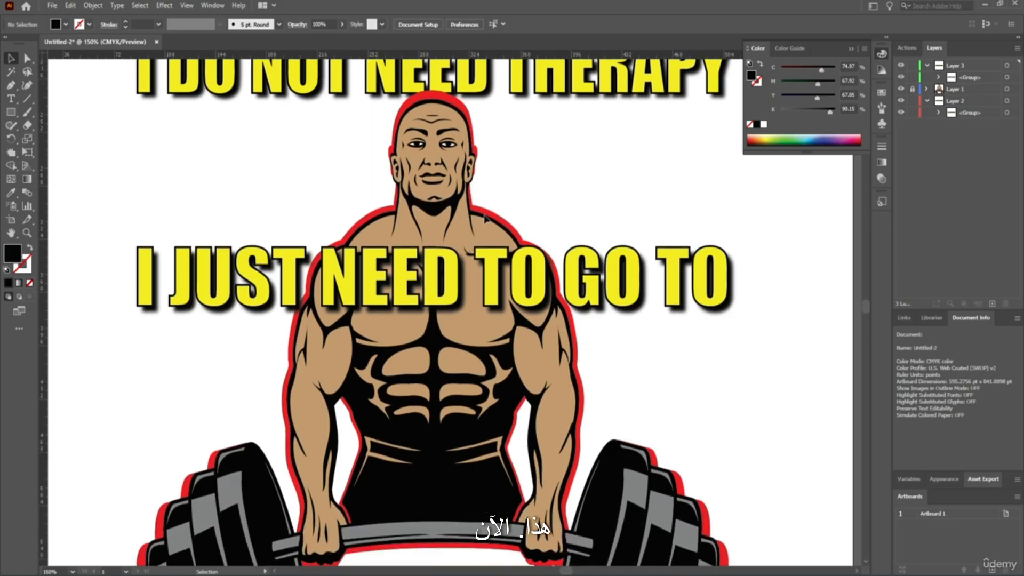
scroll(487, 209, up, 2)
scroll(497, 195, down, 5)
scroll(498, 193, up, 3)
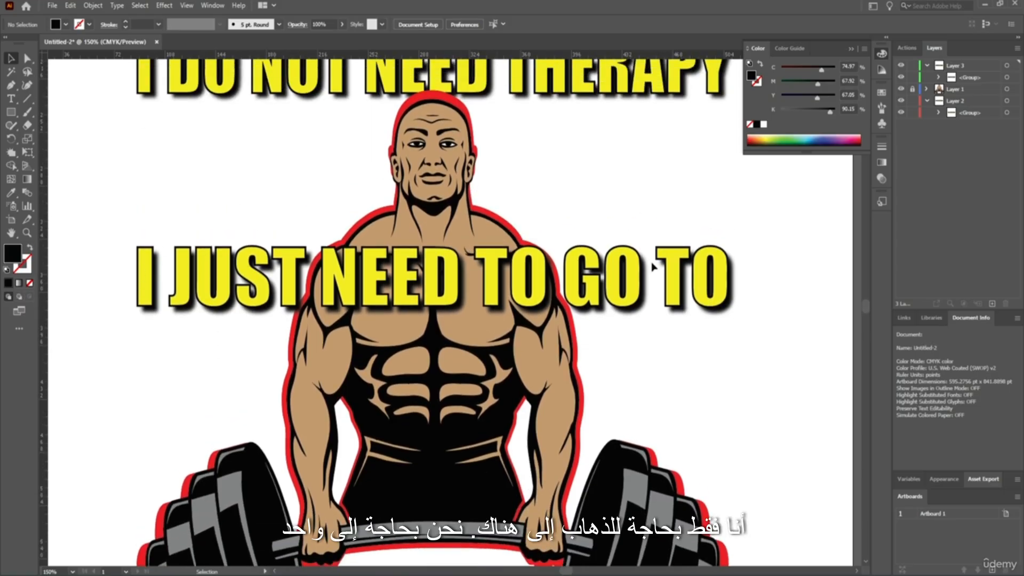
scroll(499, 200, down, 2)
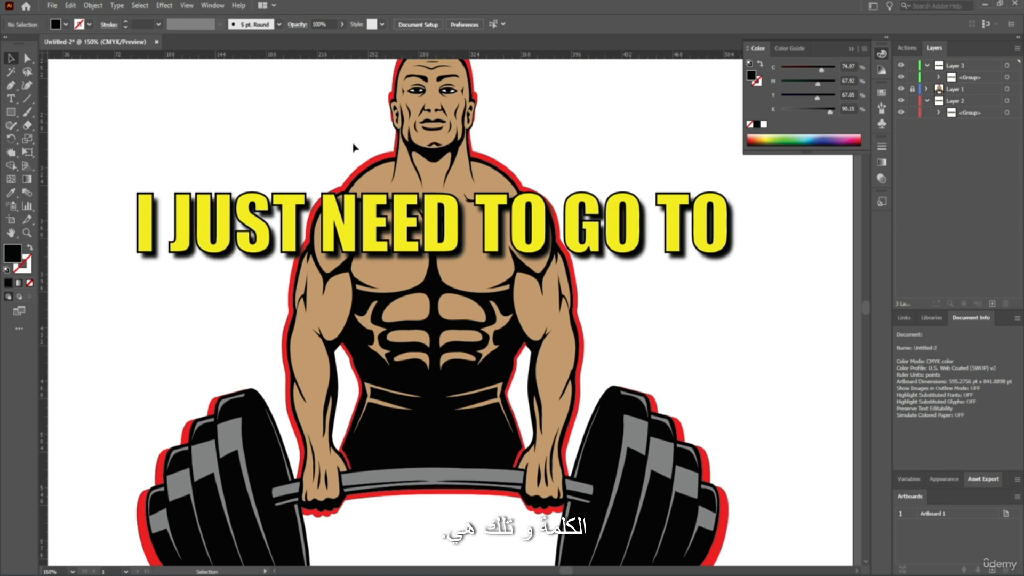
scroll(357, 128, up, 3)
scroll(347, 119, down, 3)
scroll(354, 121, up, 3)
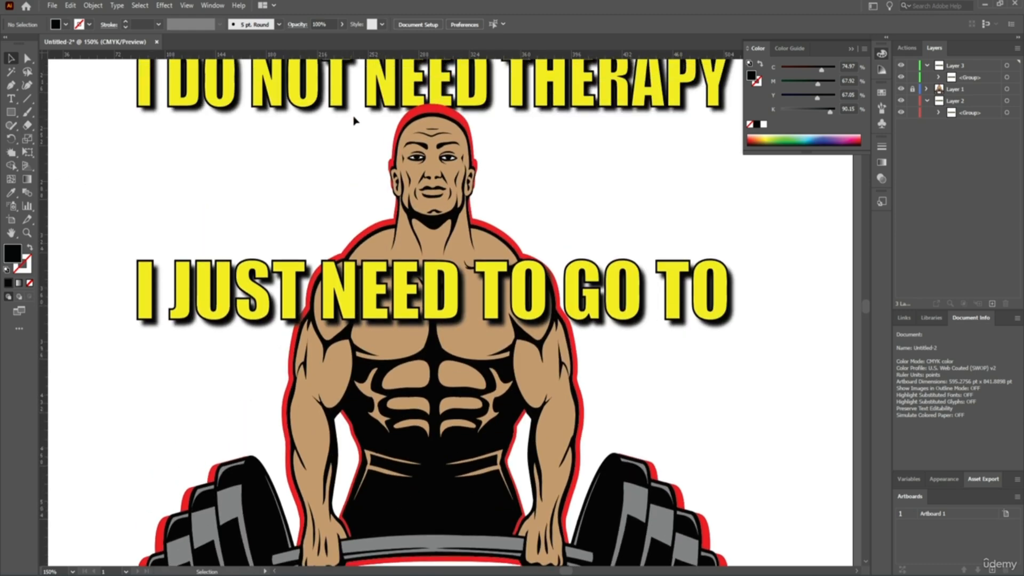
scroll(357, 115, up, 2)
scroll(362, 108, down, 4)
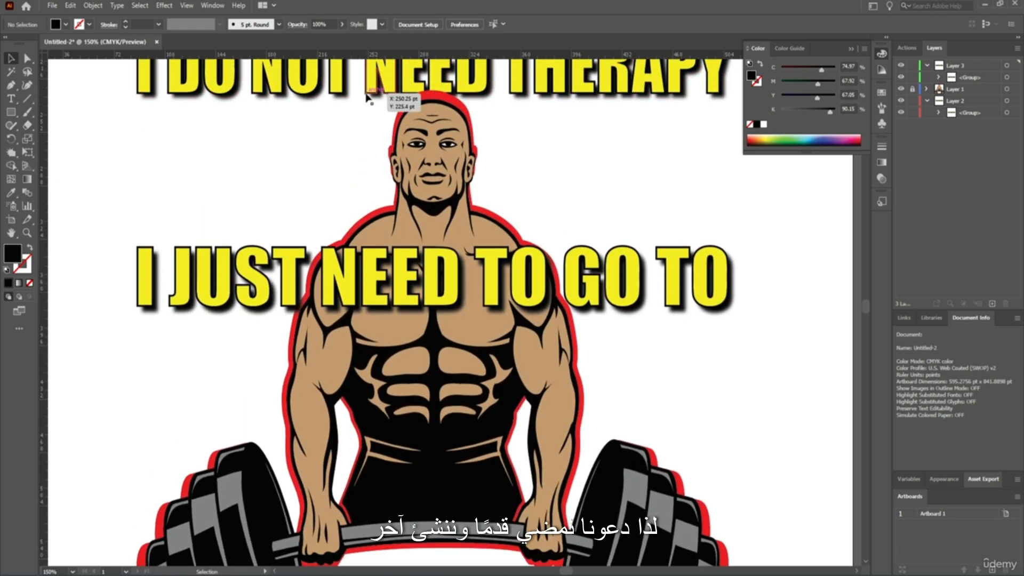
Step: Add the text "THE" in Impact and place it on the weightlifter's abdomen
click(12, 100)
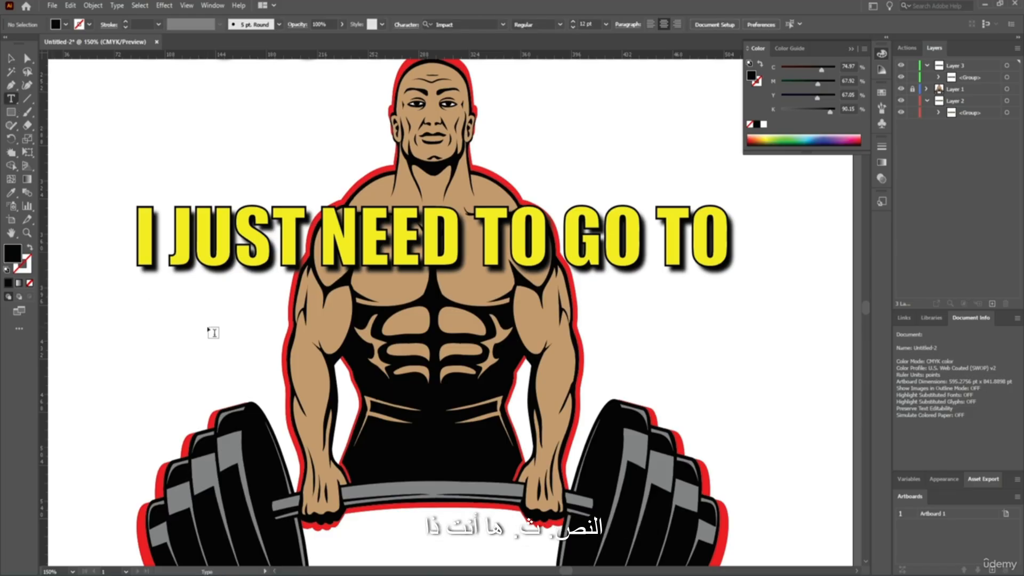
click(209, 328)
text(THE)
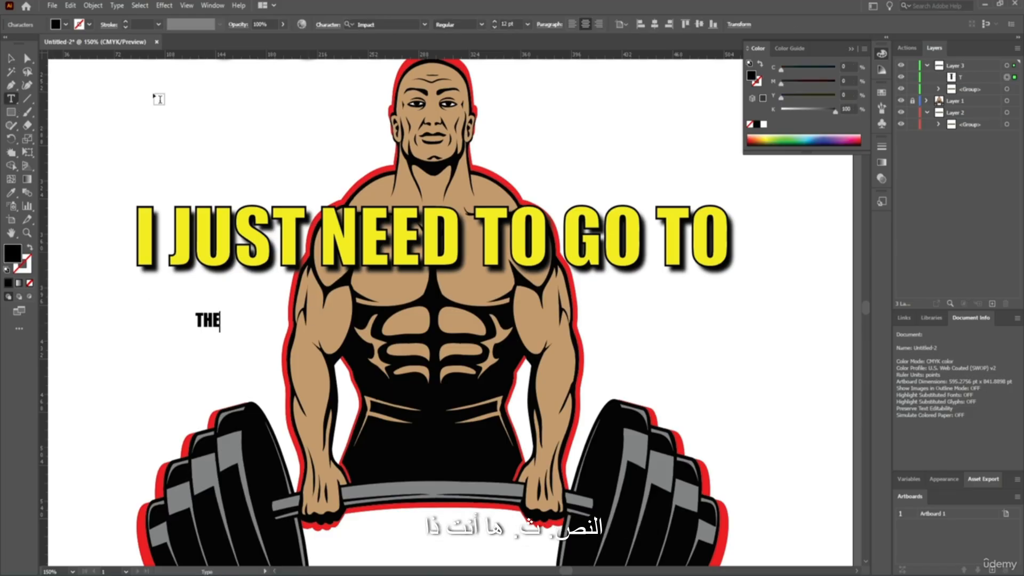
click(10, 58)
drag(211, 320, 396, 328)
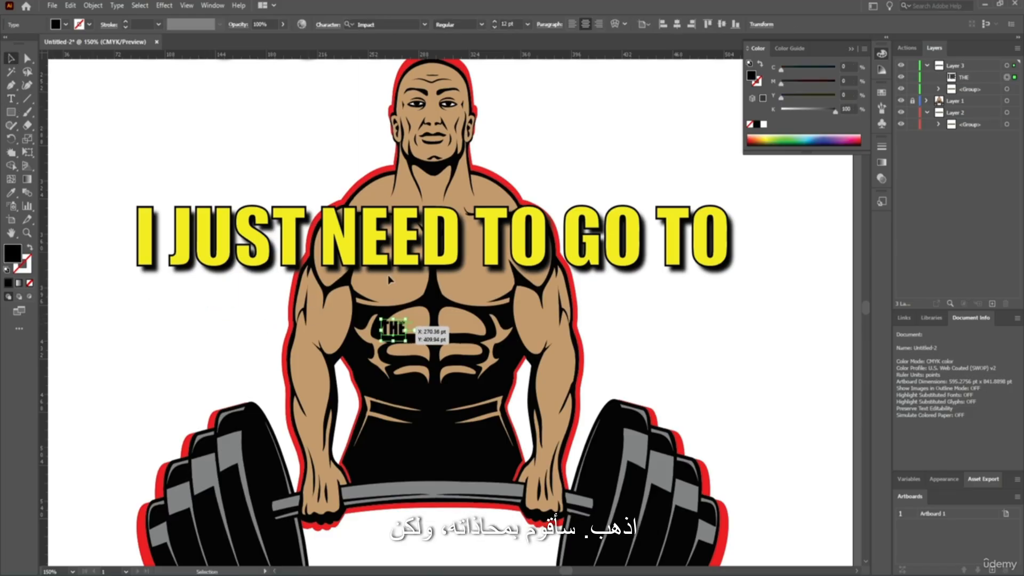
Step: Copy the yellow fill and black stroke of "I JUST NEED TO GO TO" onto "THE" and enlarge it to about 55 pt, centred below that line
click(11, 193)
click(183, 228)
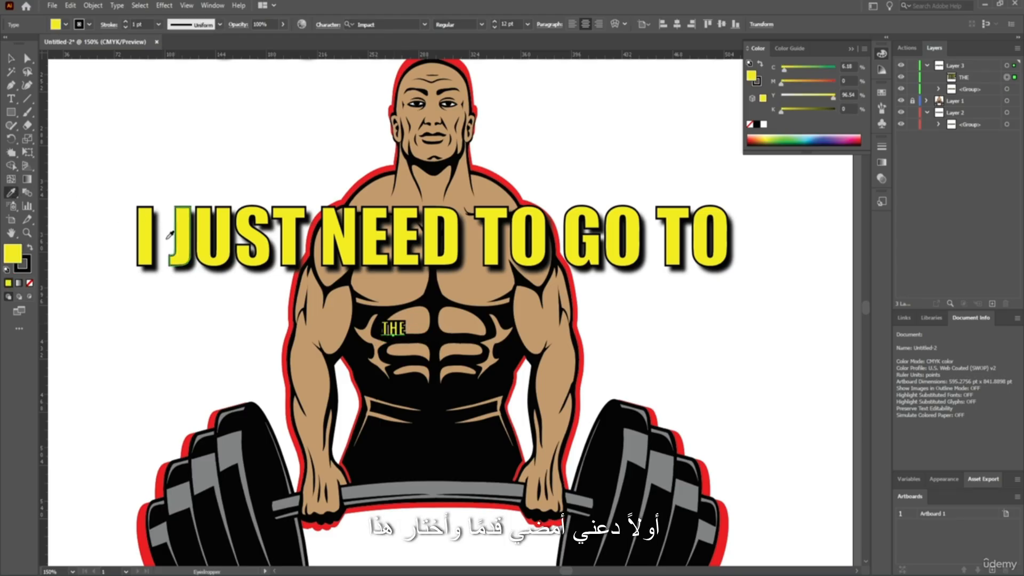
click(11, 58)
drag(405, 341, 455, 349)
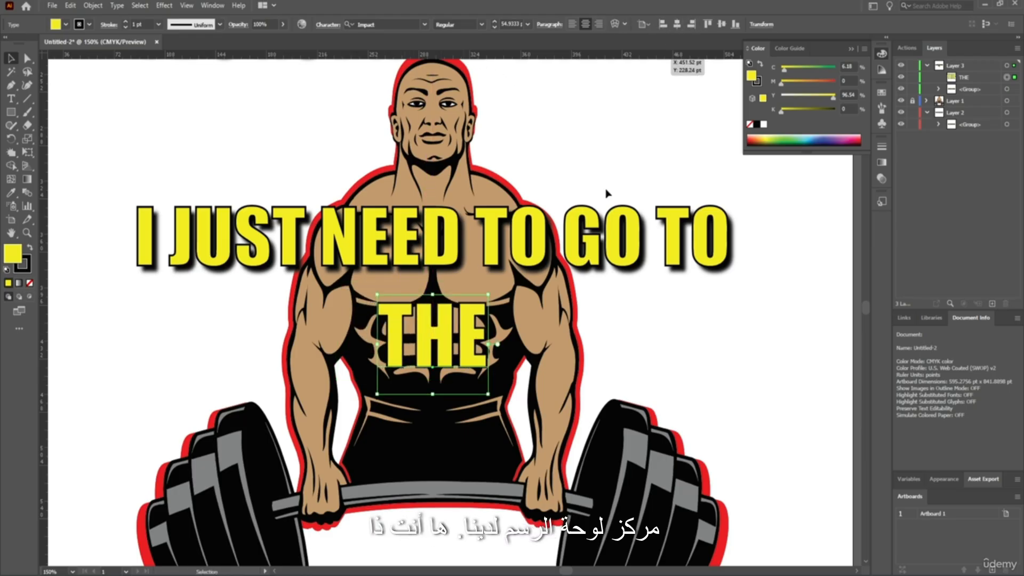
drag(447, 331, 447, 326)
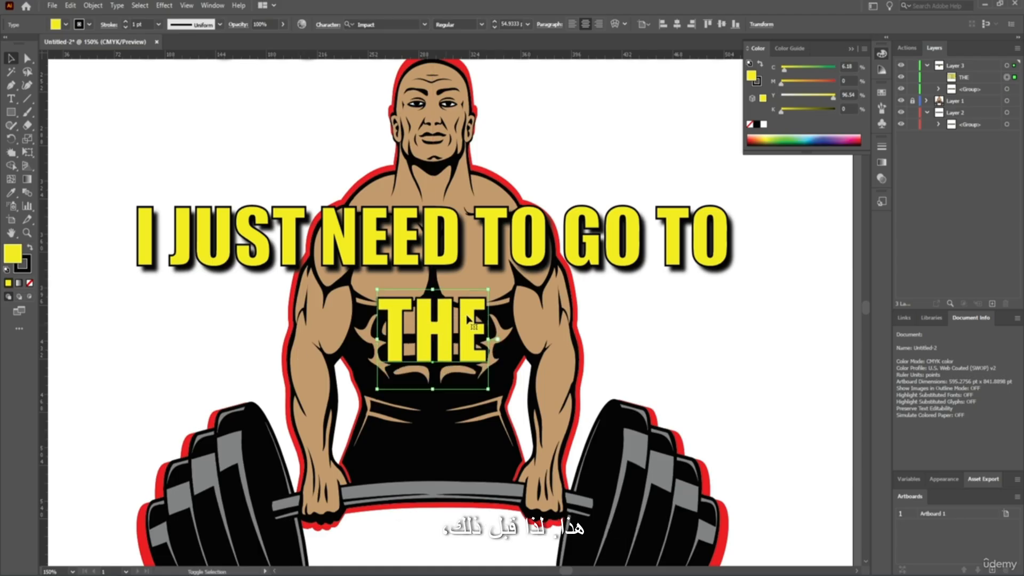
Step: Duplicate the word "THE" straight down into the space below the barbell between the weights
scroll(503, 280, down, 2)
scroll(489, 253, up, 3)
scroll(489, 254, down, 5)
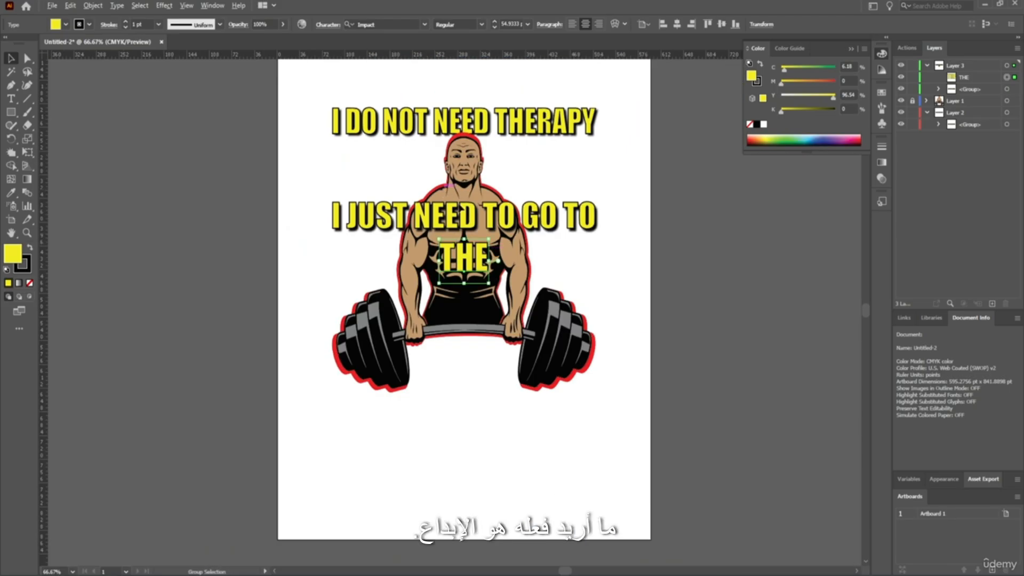
scroll(495, 285, up, 1)
scroll(495, 285, up, 1)
scroll(494, 285, down, 1)
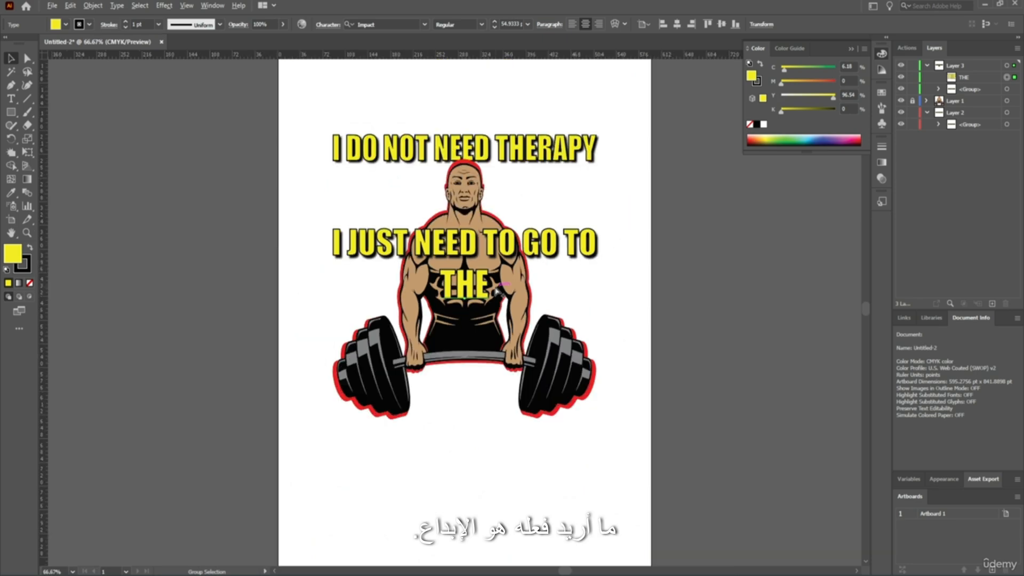
scroll(511, 293, up, 1)
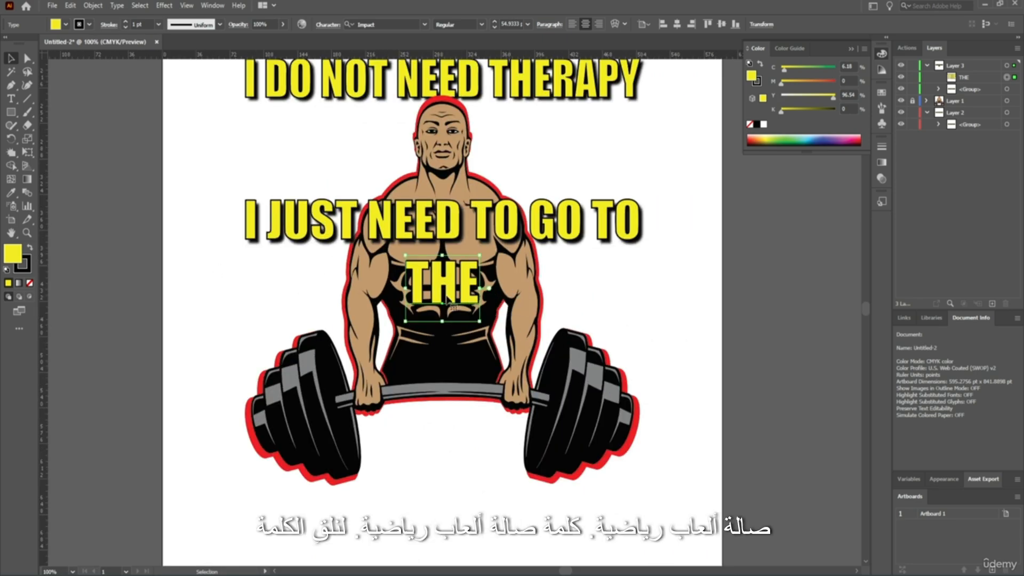
drag(457, 294, 453, 448)
key(ctrl+z)
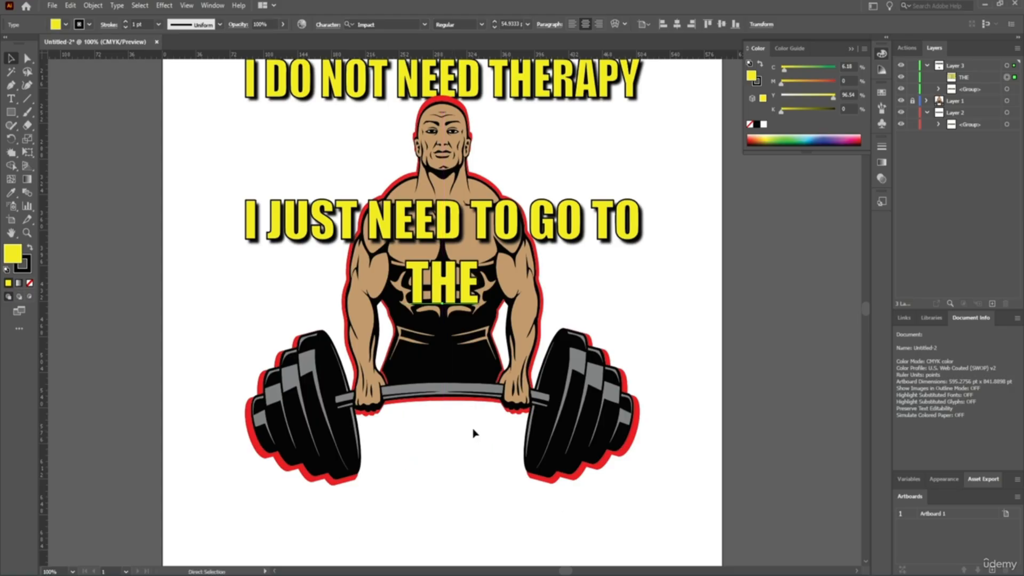
drag(458, 291, 456, 454)
click(601, 319)
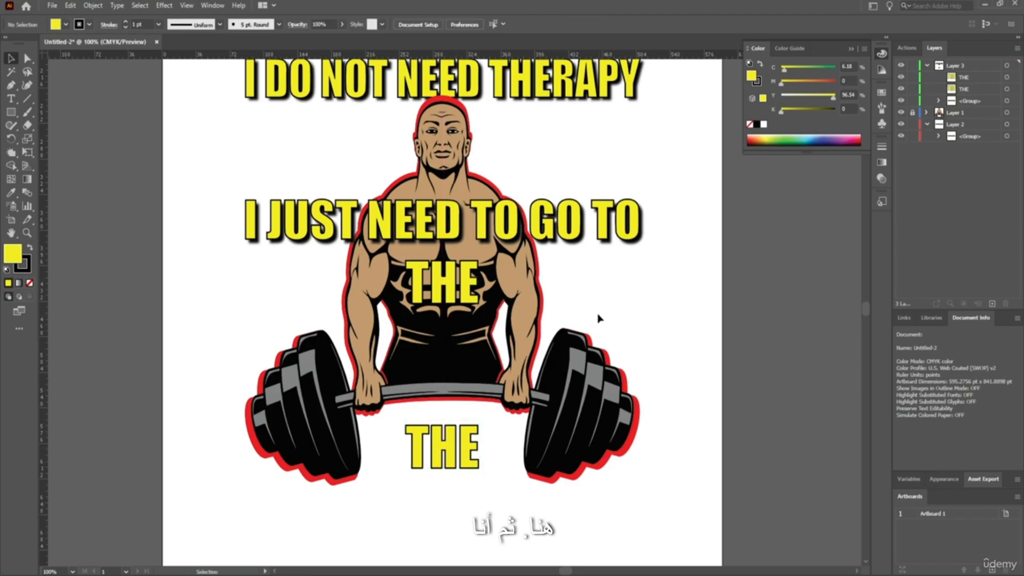
Step: Distribute the two headline groups and both "THE" words evenly in the vertical direction, aligned to the selection
scroll(550, 291, up, 2)
click(458, 482)
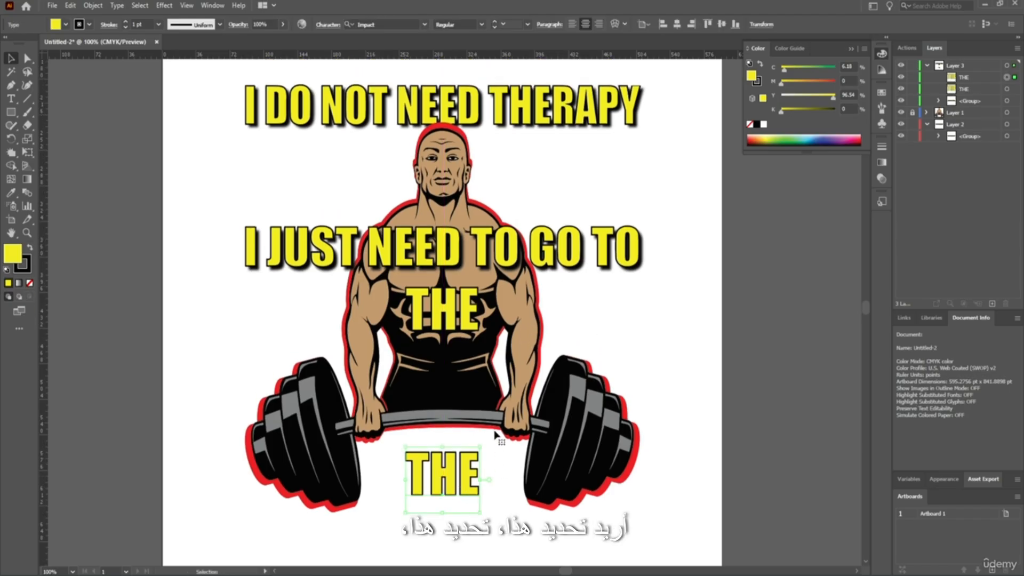
shift+click(472, 320)
shift+click(604, 254)
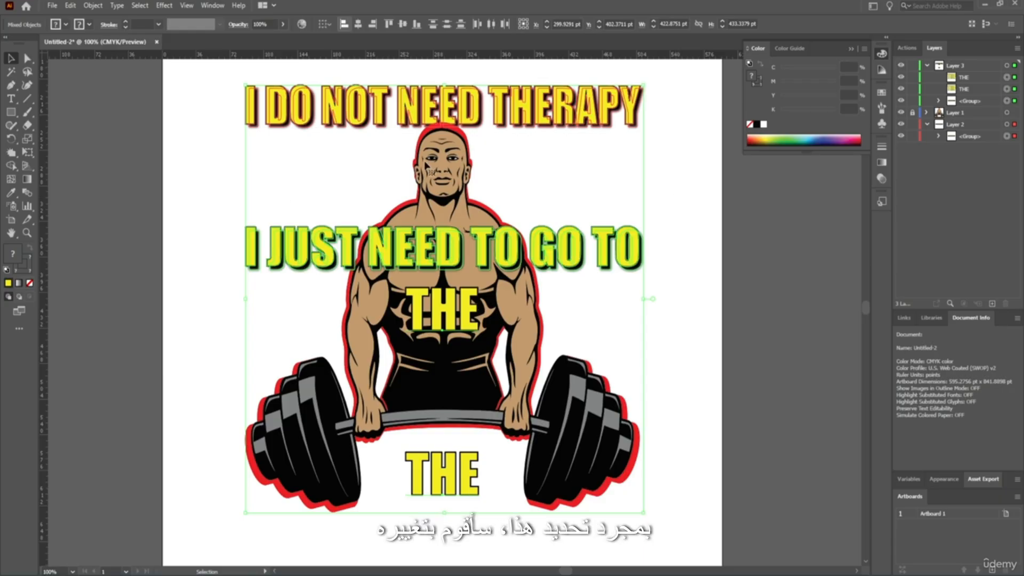
click(329, 25)
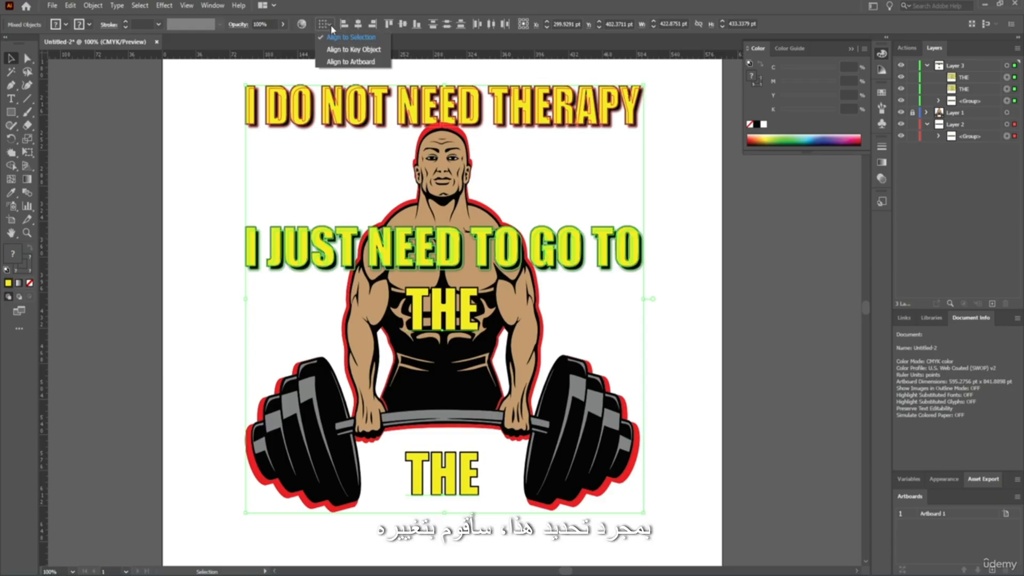
click(426, 4)
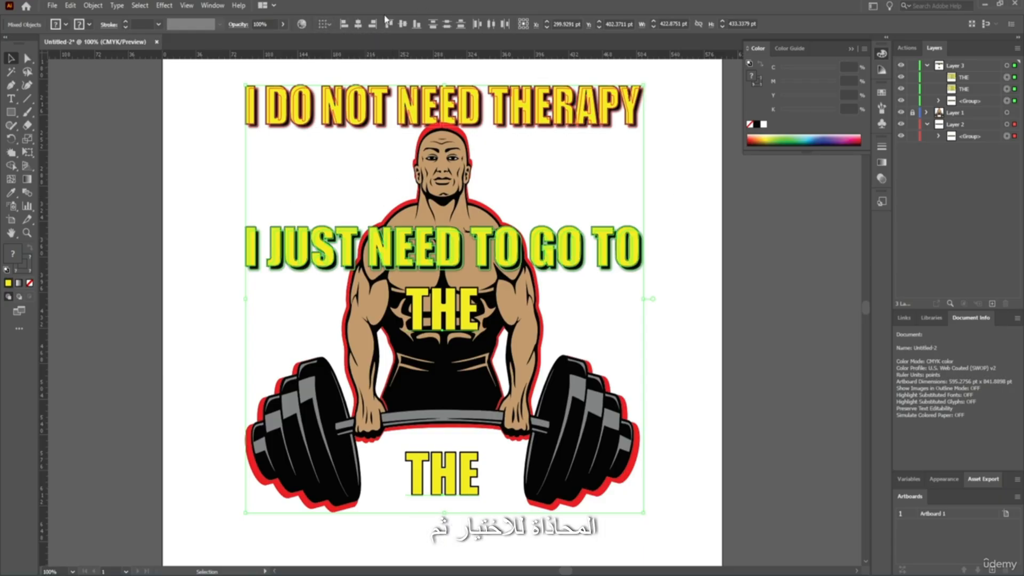
click(444, 25)
click(683, 273)
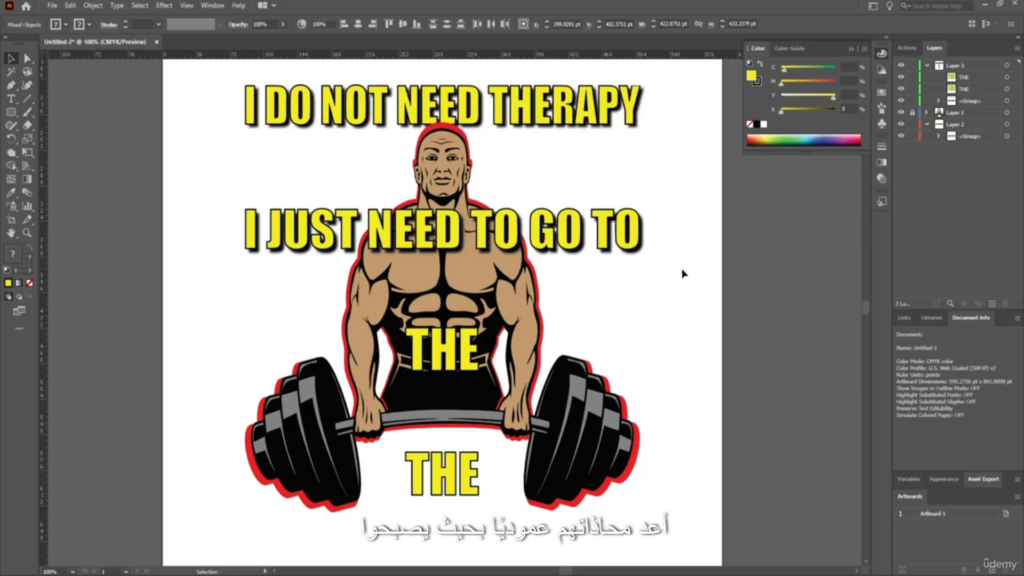
Step: Duplicate the "THE" on the weightlifter's waist with a slight offset right and down, and select the "THE" below the barbell
scroll(684, 273, up, 1)
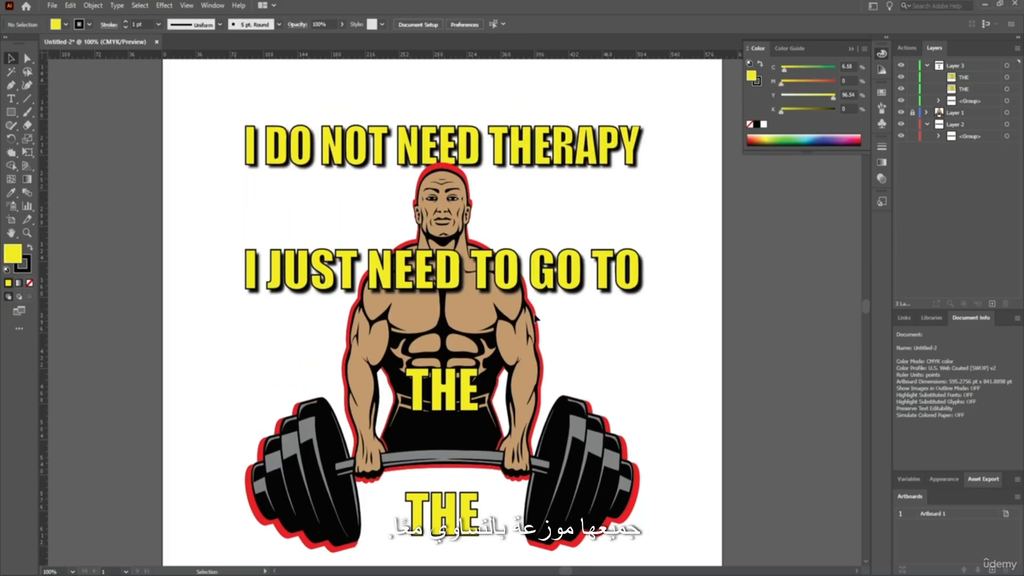
scroll(536, 319, down, 2)
scroll(536, 319, up, 1)
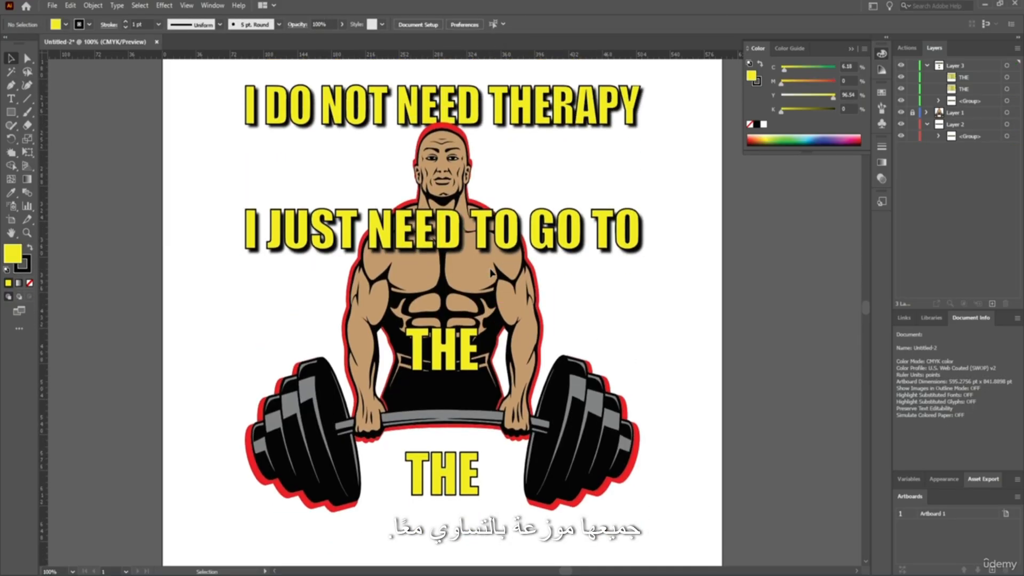
click(451, 346)
drag(451, 351, 455, 352)
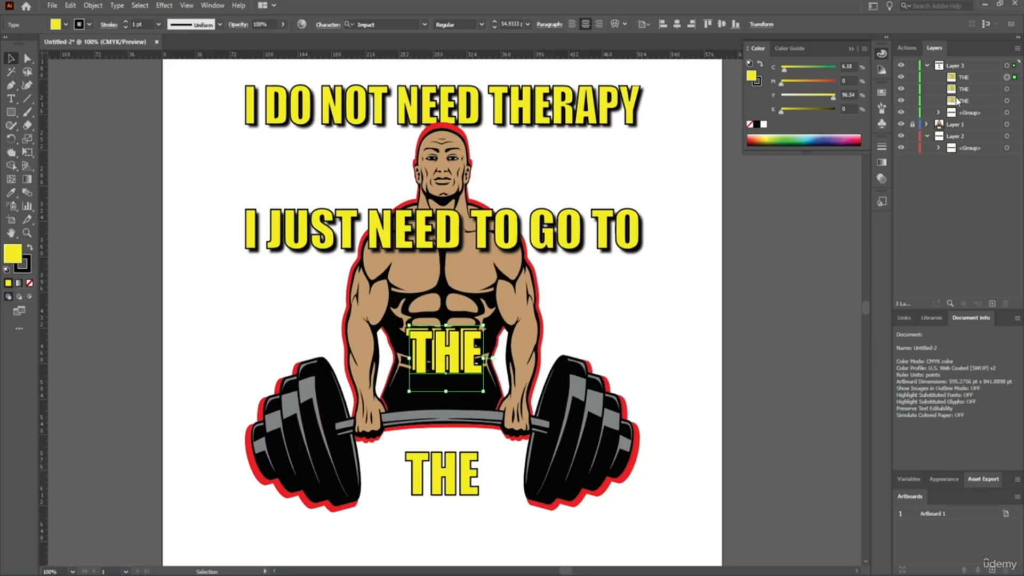
click(1006, 89)
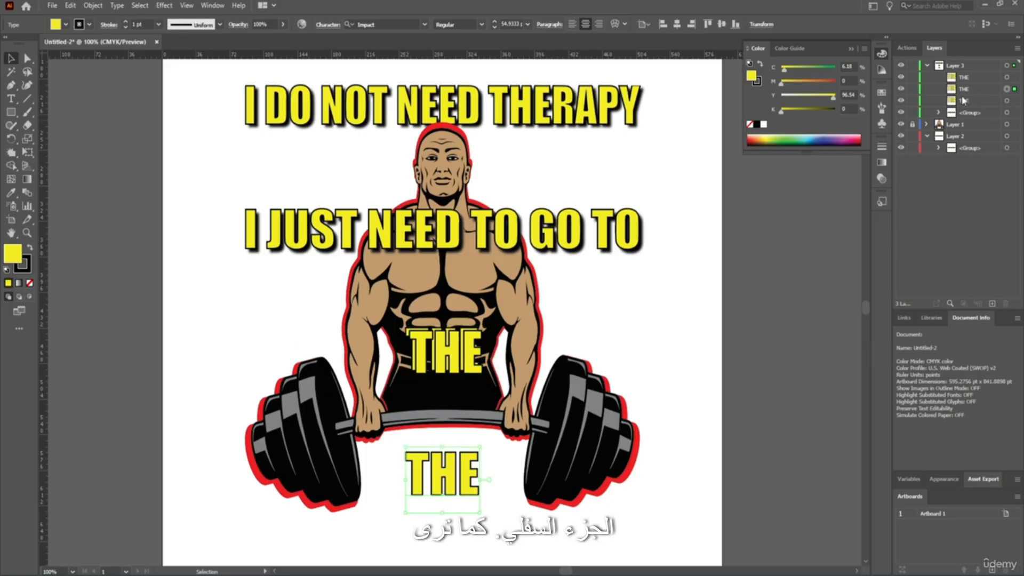
Step: Try to fill the "THE" below the barbell with black instead of yellow
click(985, 77)
click(1006, 78)
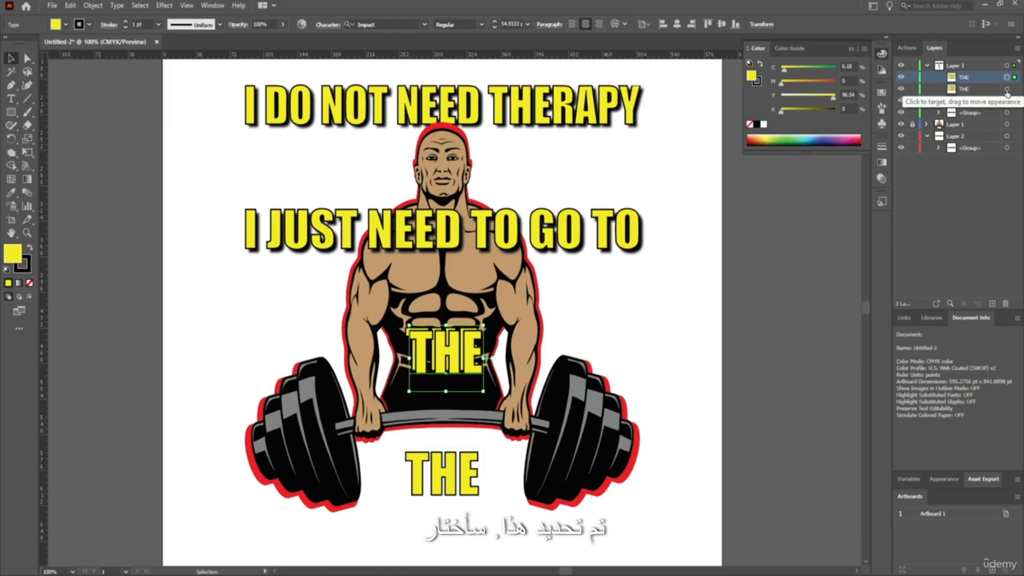
click(1006, 89)
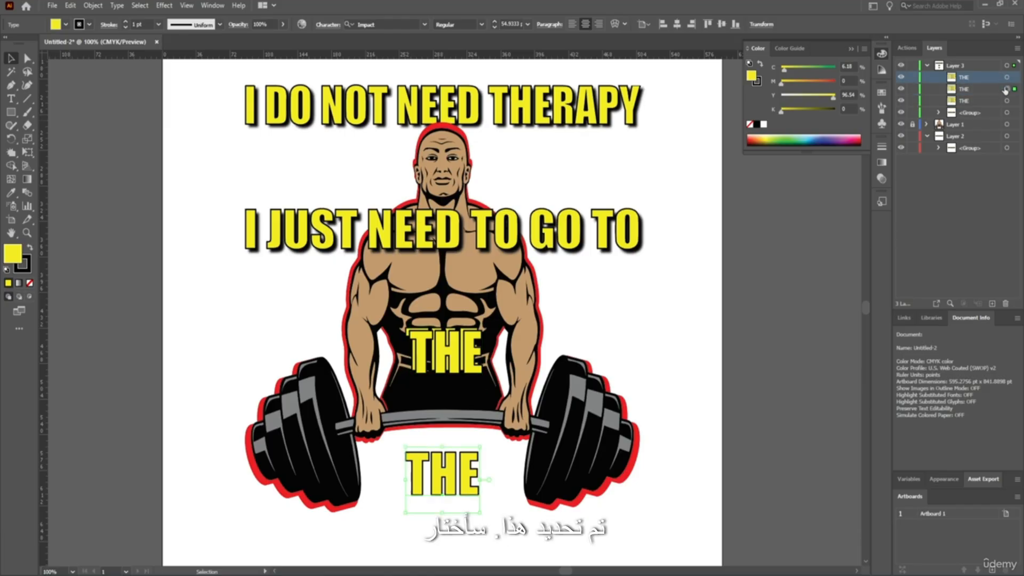
click(990, 89)
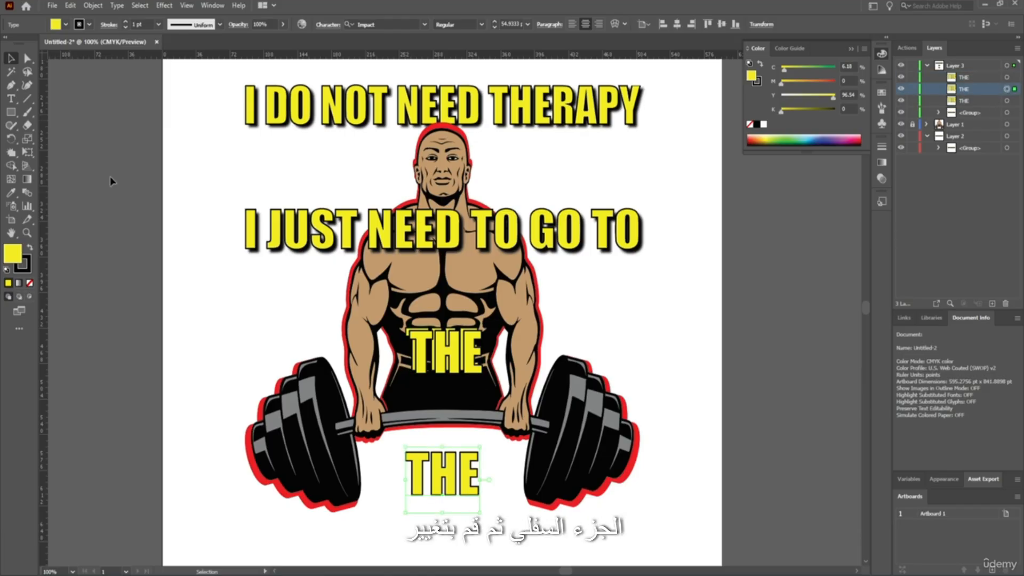
double_click(16, 260)
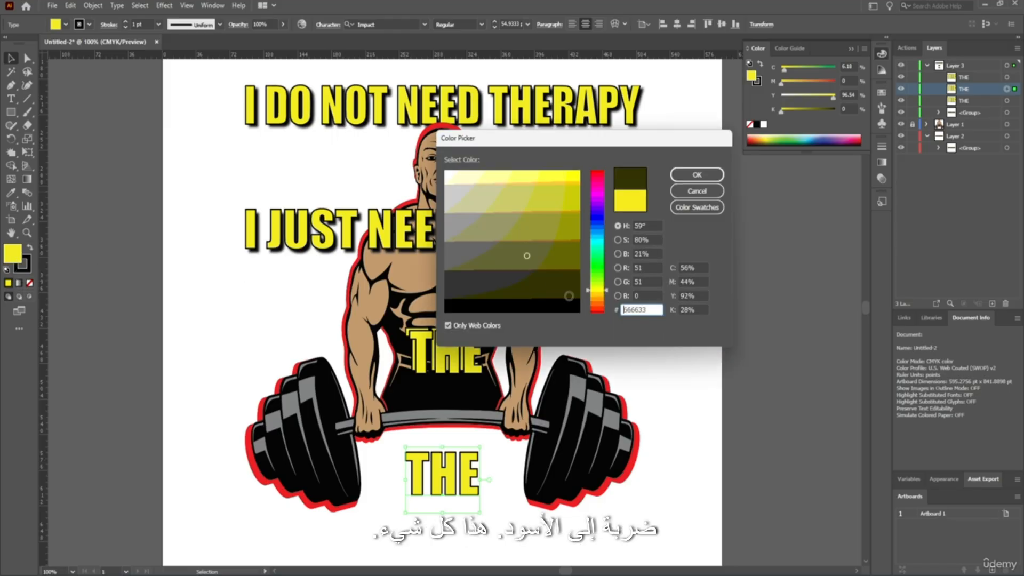
click(577, 309)
click(693, 177)
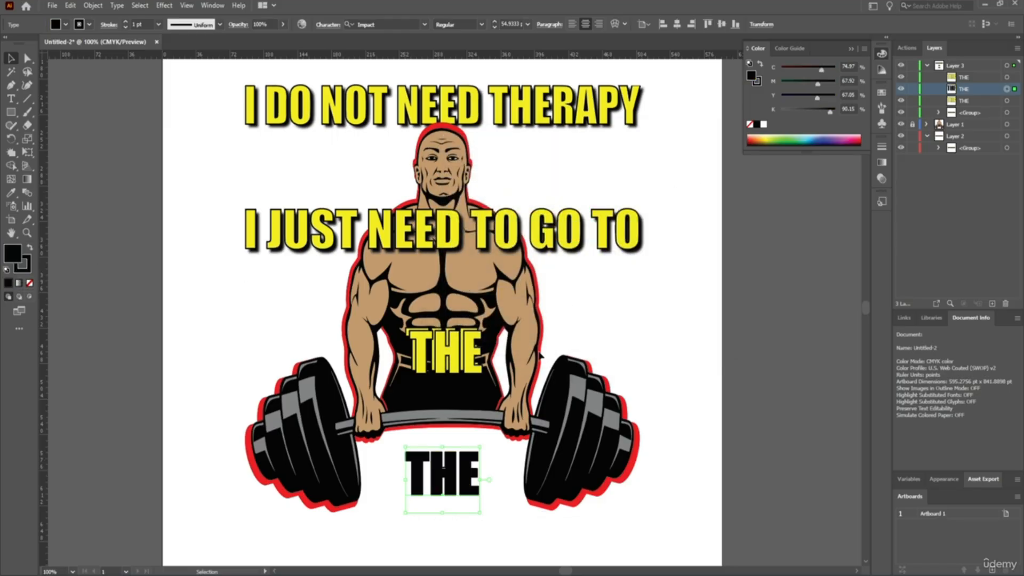
click(435, 350)
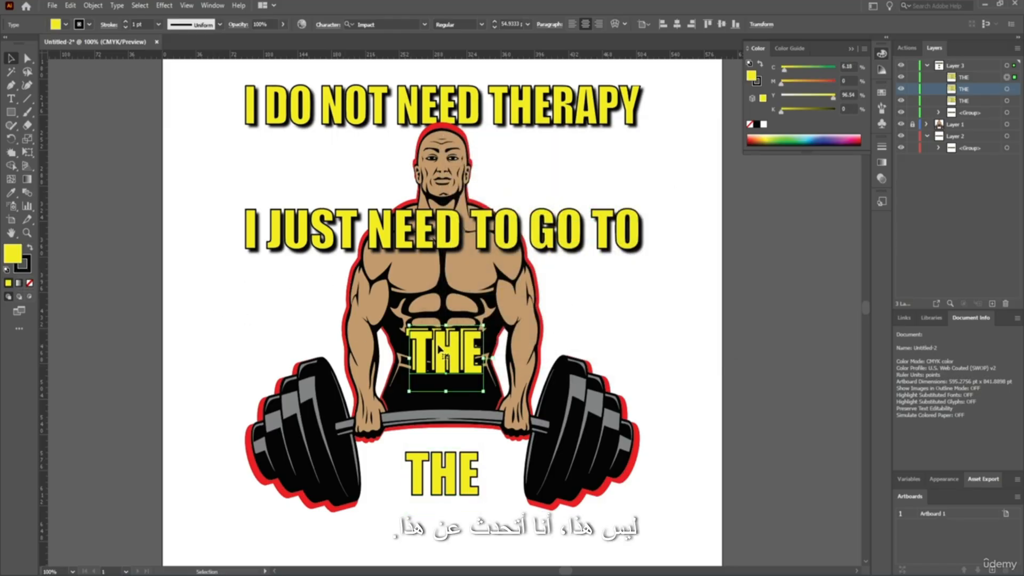
click(1007, 101)
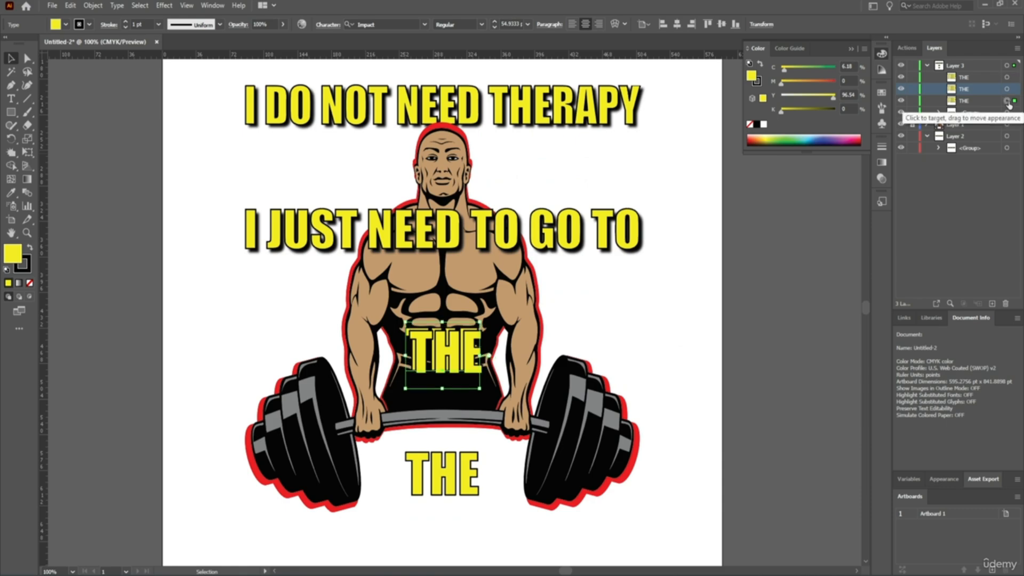
Step: Replace the word "THE" below the barbell with "GYM" and deselect the text
click(435, 490)
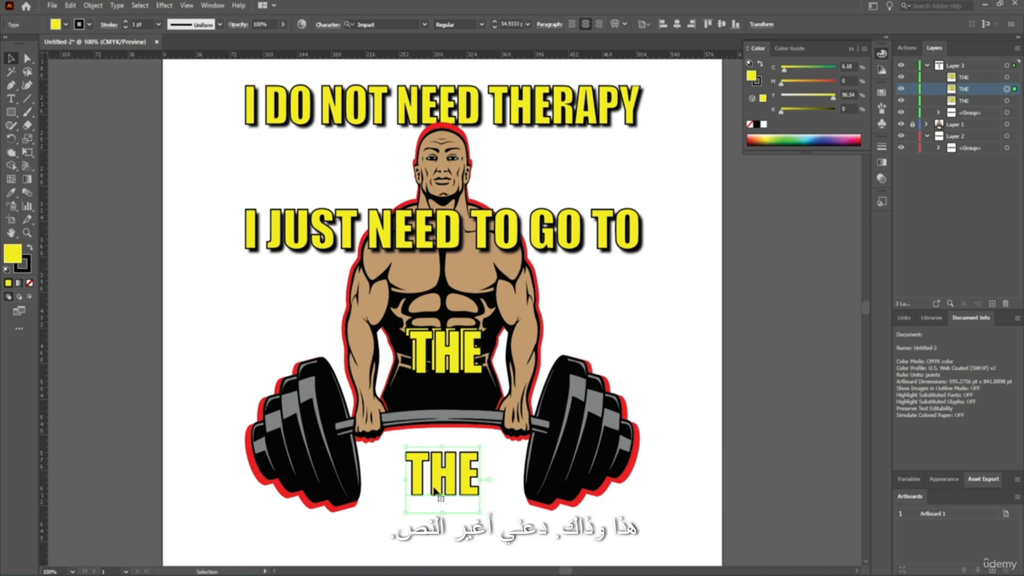
double_click(448, 484)
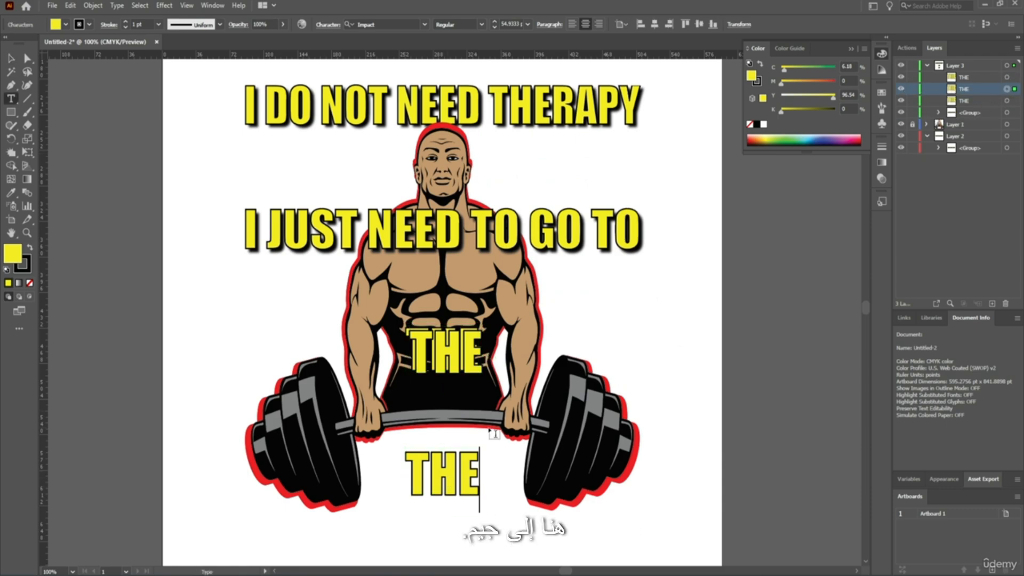
key(BackSpace)
key(BackSpace)
key(BackSpace)
text(GYN)
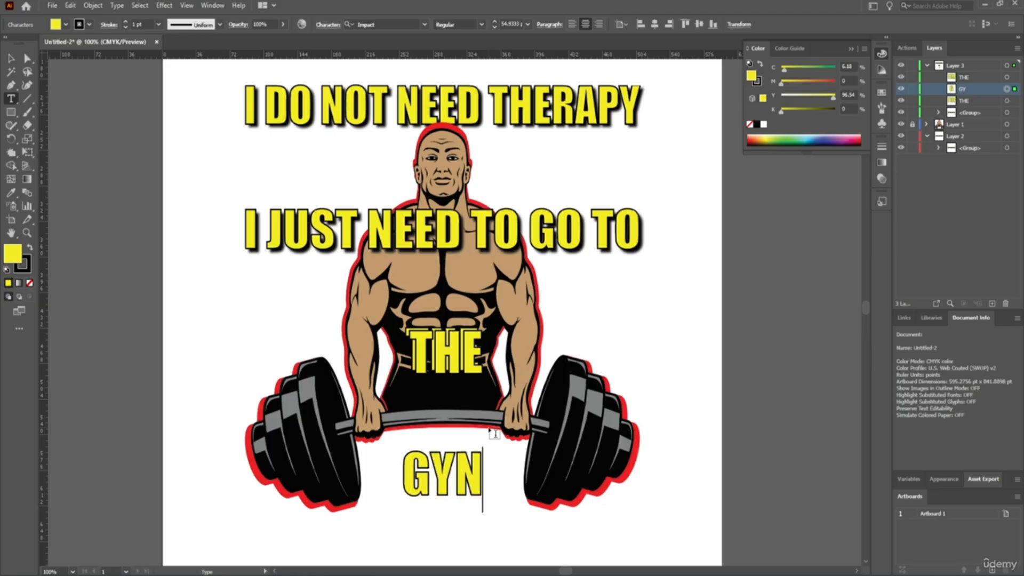
key(BackSpace)
text(M)
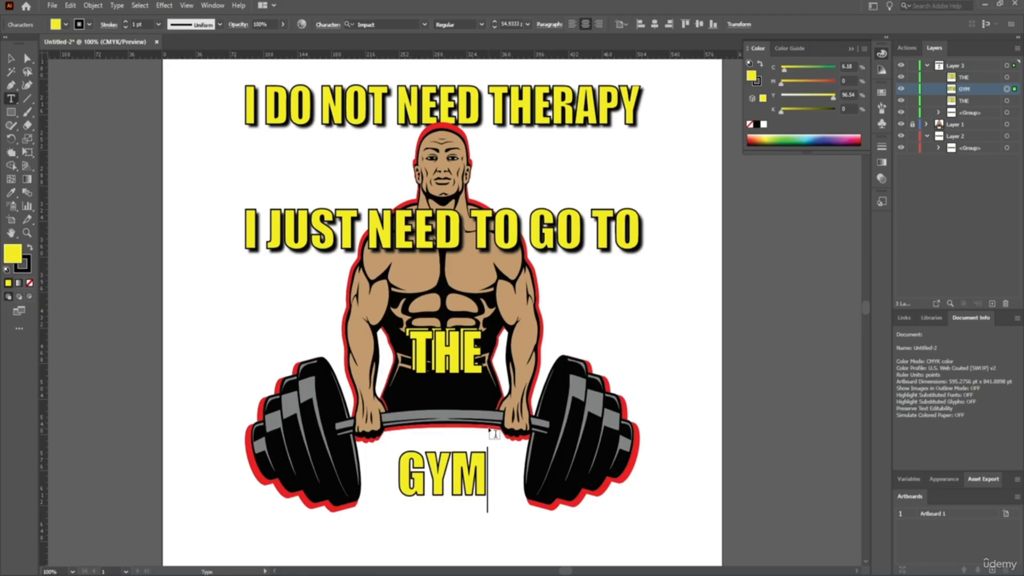
key(Return)
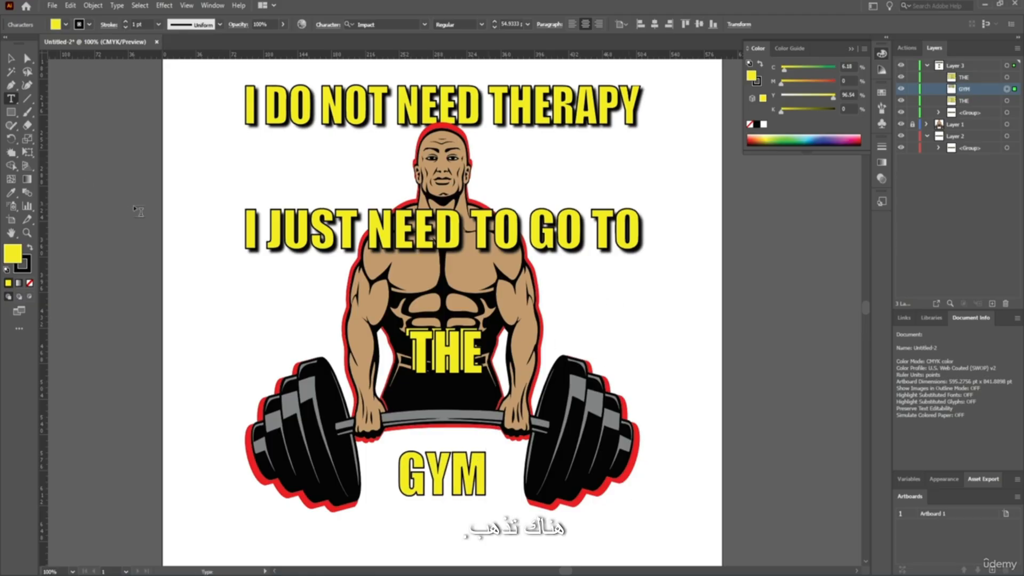
key(BackSpace)
ctrl+click(171, 222)
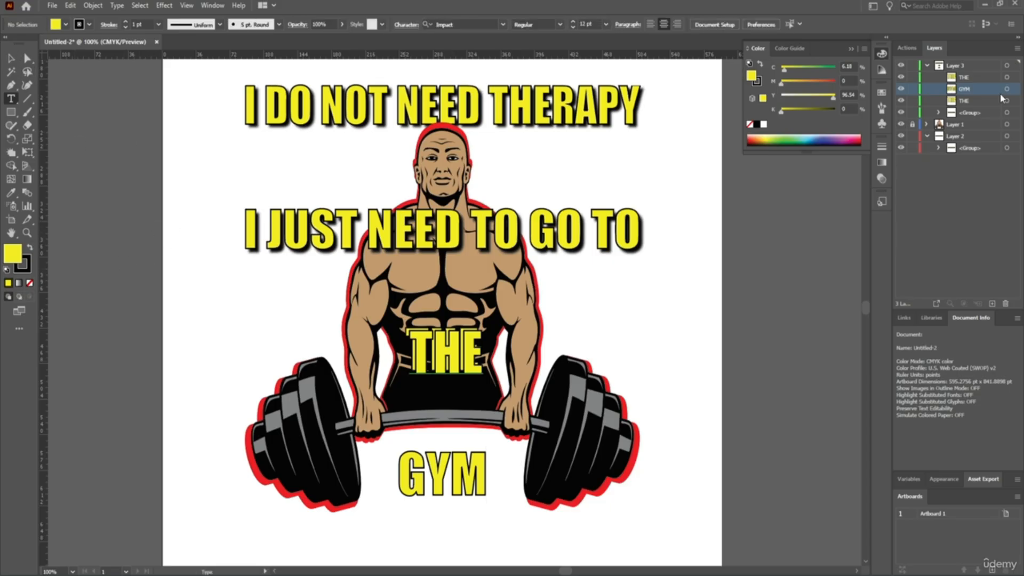
Step: Reorder the layer stack so "GYM" sits beneath both "THE" copies and the offset "THE" lies behind the original one
drag(997, 88, 980, 101)
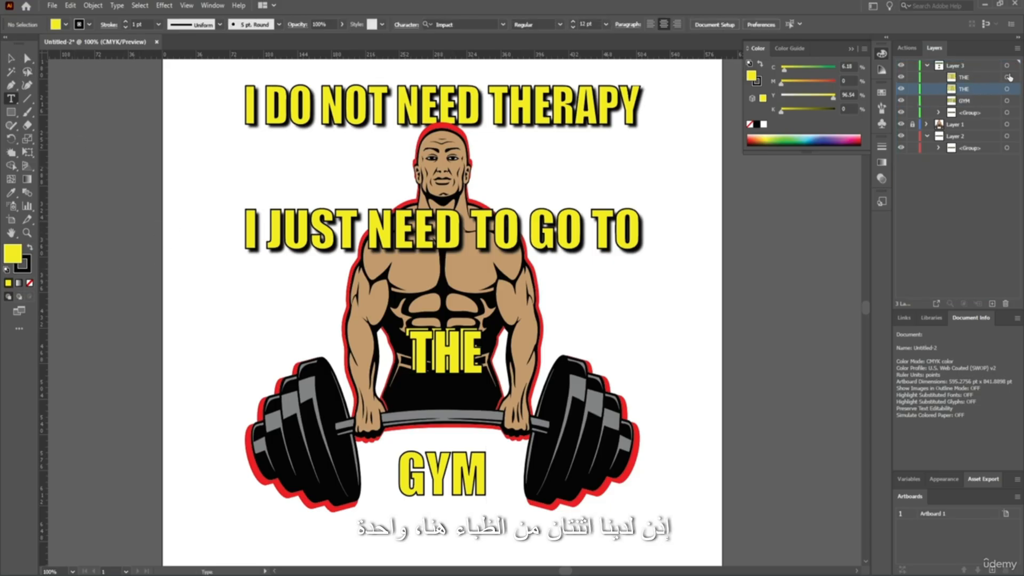
click(1008, 77)
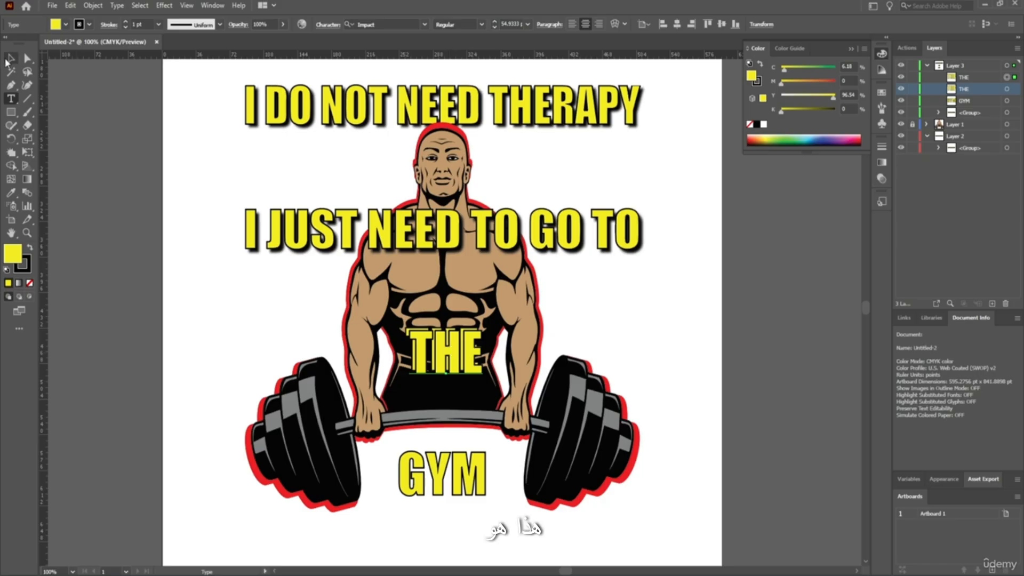
click(8, 59)
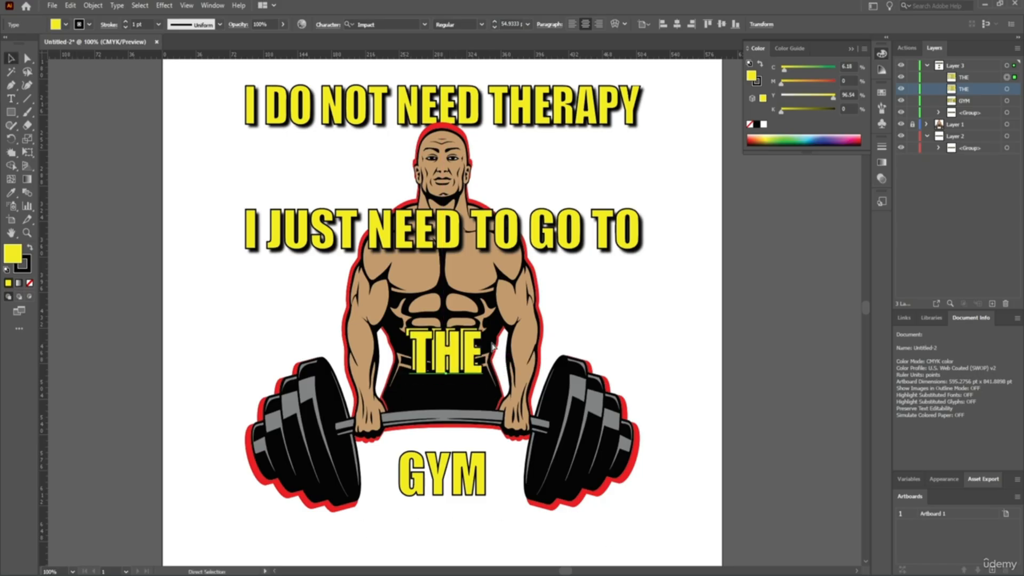
key(v)
drag(984, 77, 984, 92)
Step: Give the offset "THE" behind the waist text a black fill (000000) and no stroke
click(980, 88)
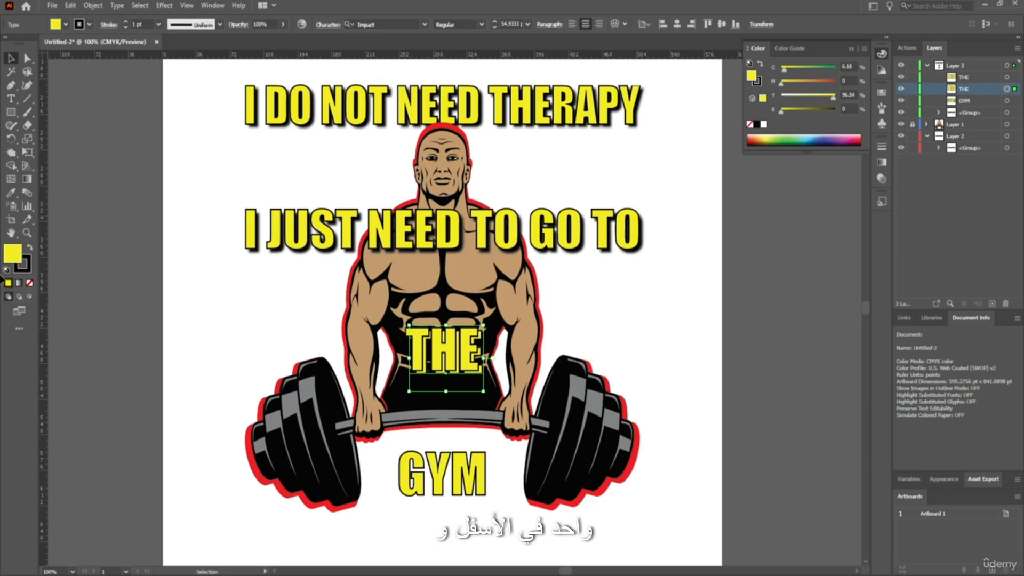
double_click(12, 253)
click(565, 308)
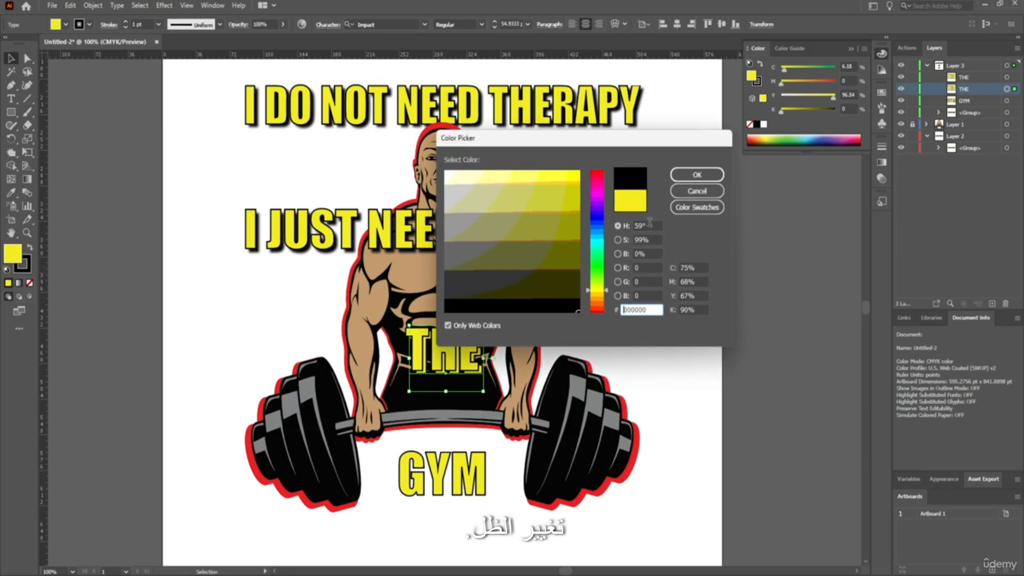
click(697, 175)
click(26, 269)
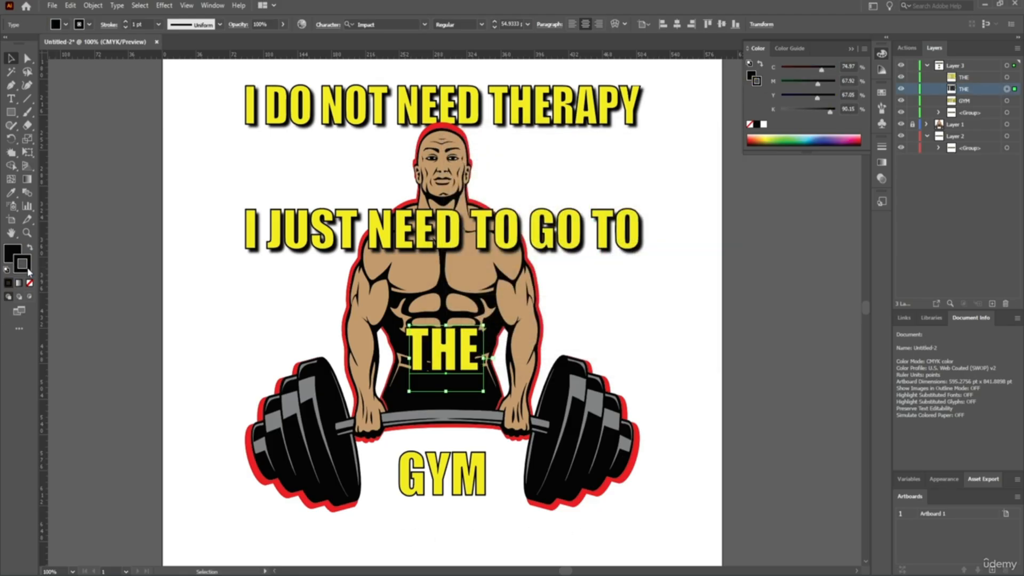
click(30, 284)
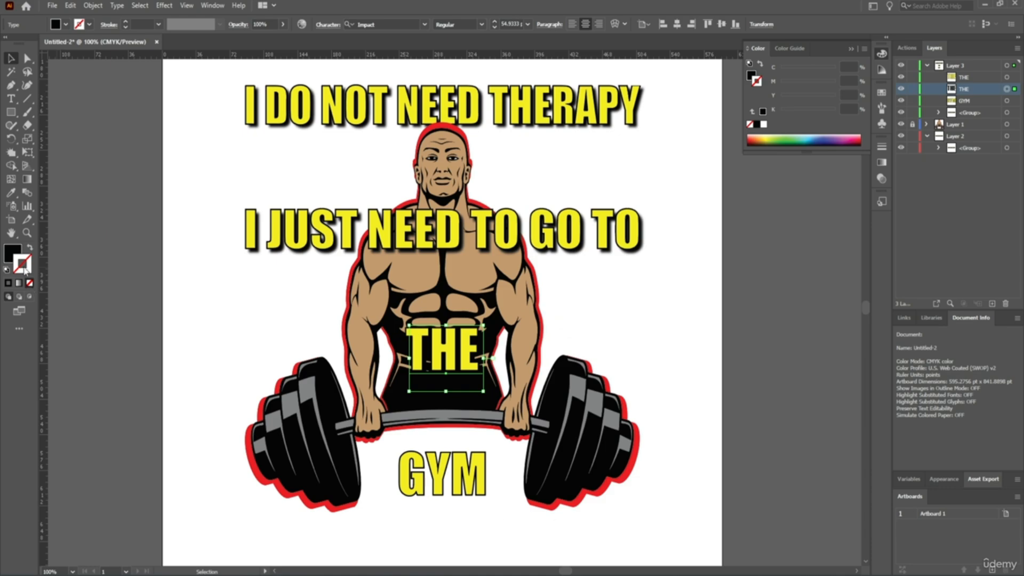
click(13, 253)
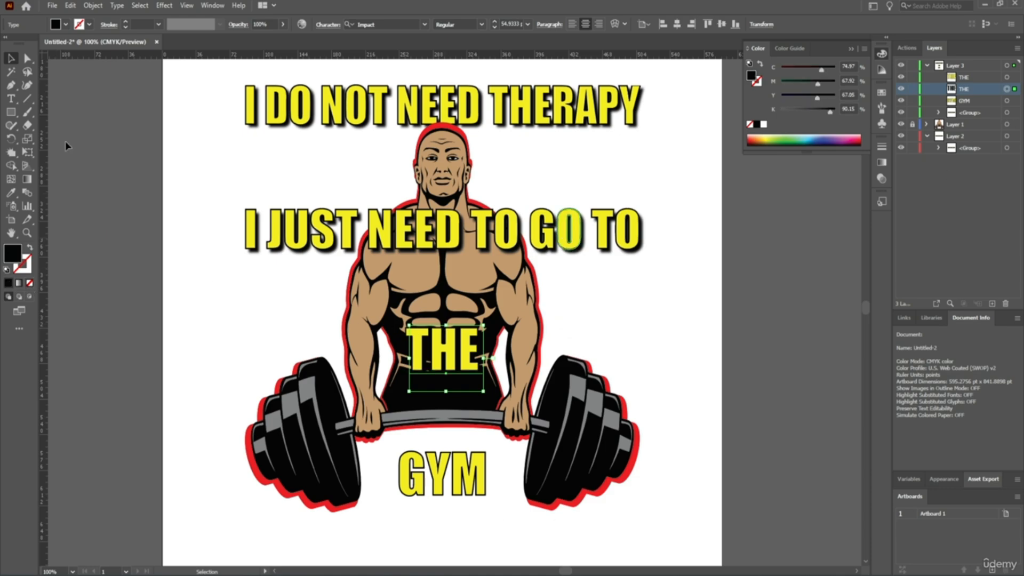
Step: Apply a Gaussian Blur effect to the black "THE" shadow copy
click(164, 6)
mouse_move(240, 193)
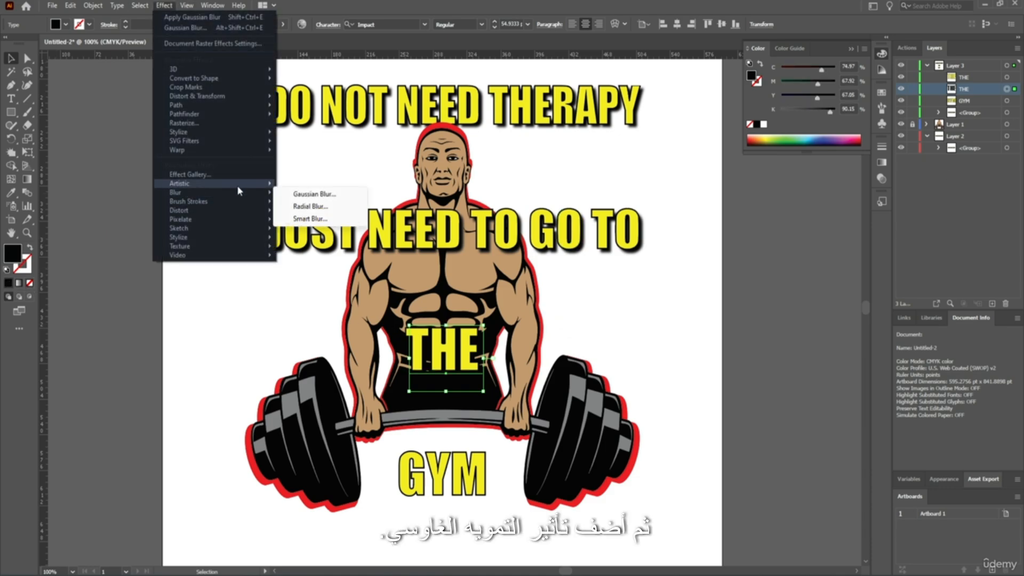
click(308, 193)
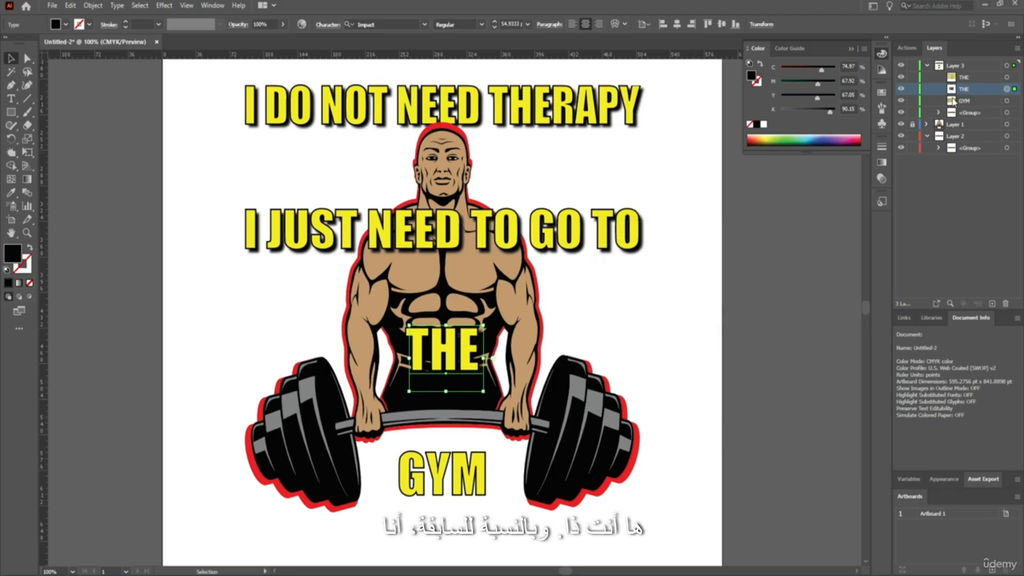
Step: Recolor the front "THE" on the waist with a light blue fill, about C 52, M 0, Y 13, K 0
click(1008, 77)
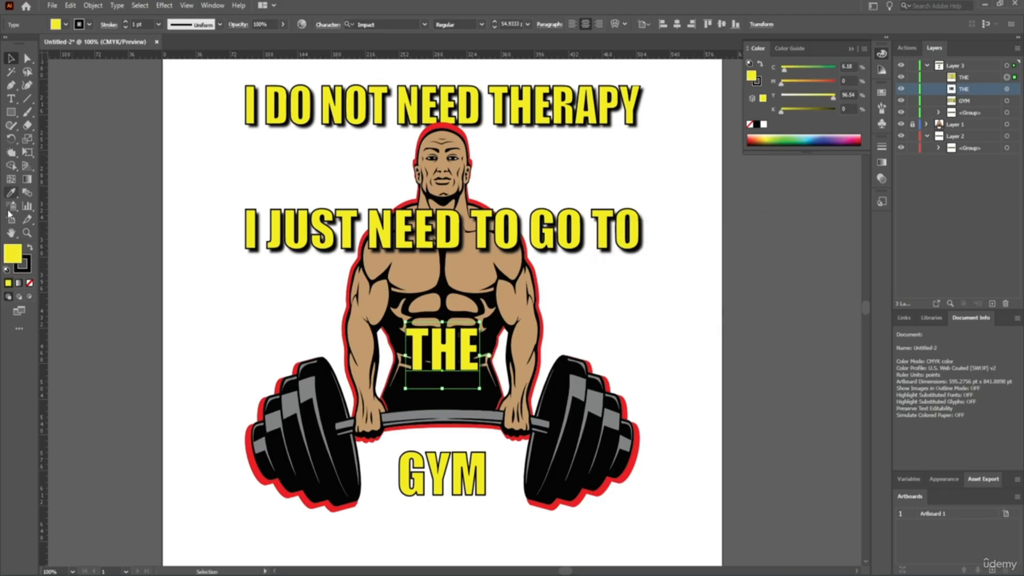
double_click(11, 251)
drag(597, 213, 601, 244)
click(688, 176)
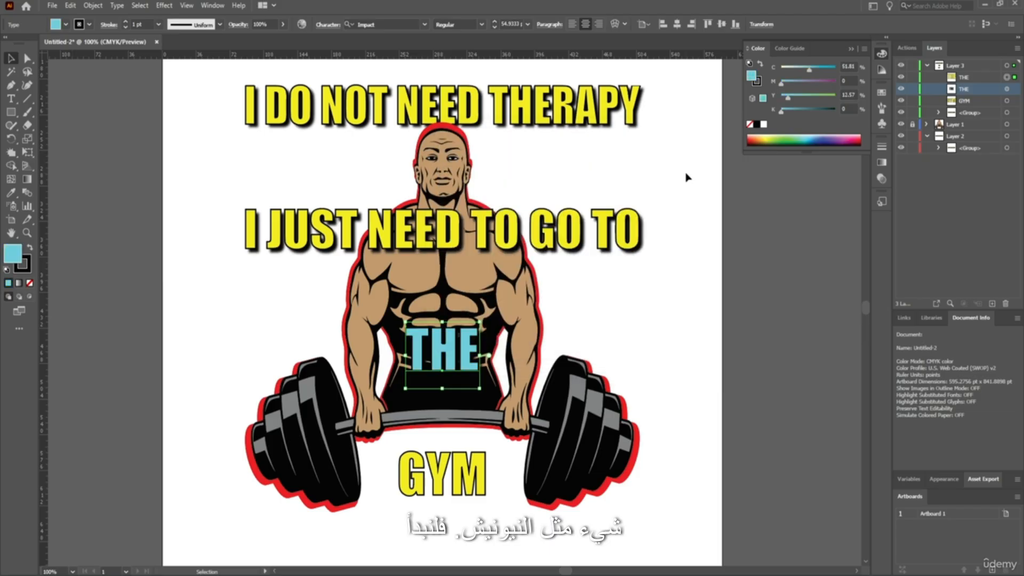
click(750, 283)
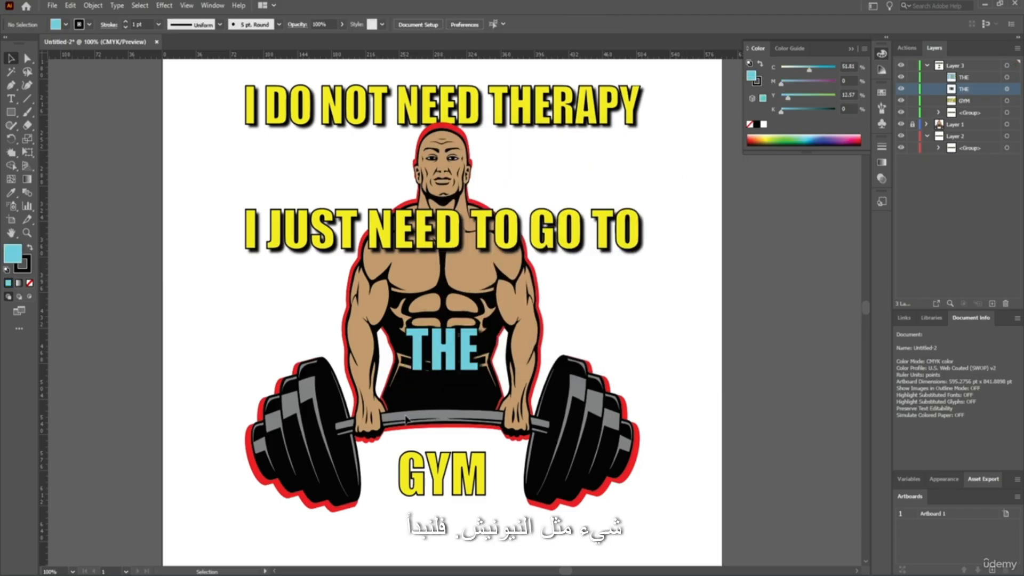
Step: Group the light blue "THE" with its blurred black shadow copy
click(1007, 78)
shift+click(1006, 88)
key(ctrl+g)
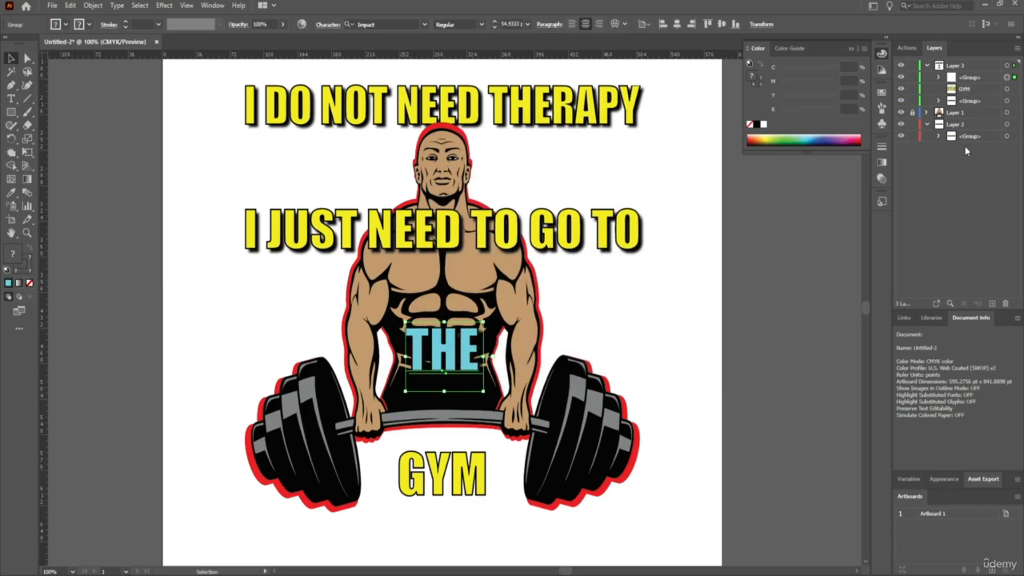
Step: Try a 3D Revolve effect on "GYM" with live preview and custom rotations up to -53°, -2° and 8°
click(1007, 89)
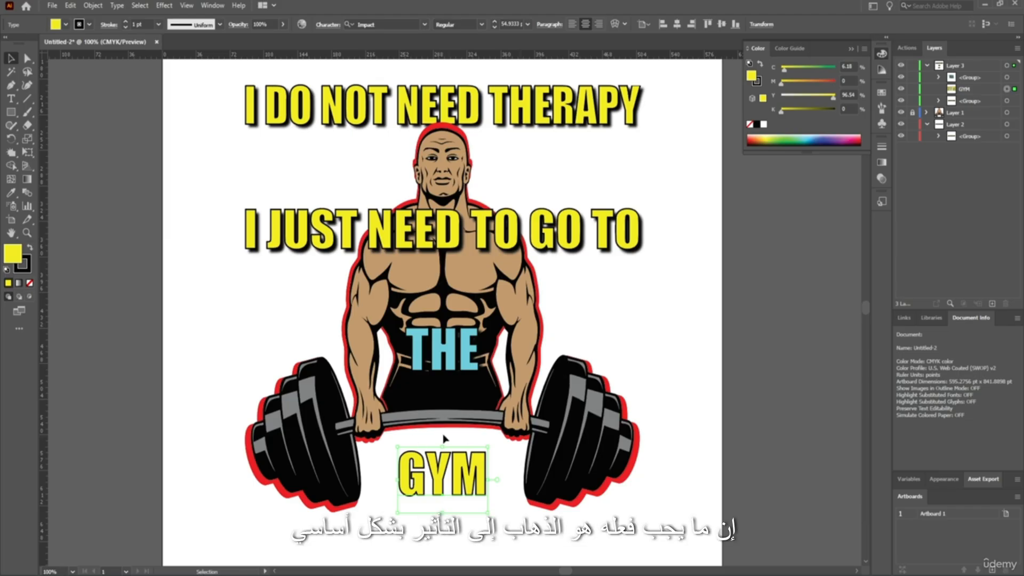
click(164, 6)
mouse_move(187, 69)
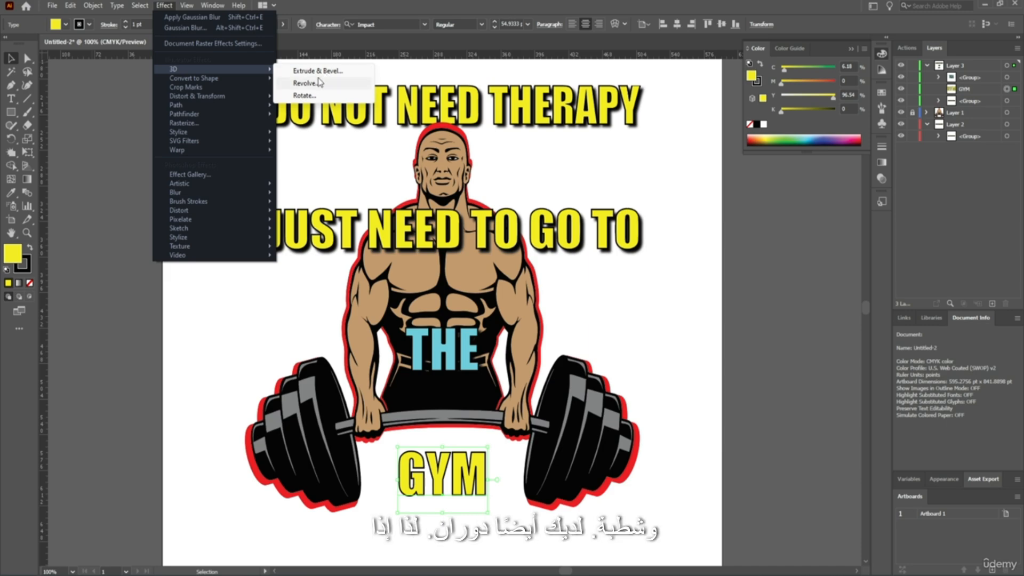
key(Escape)
key(Escape)
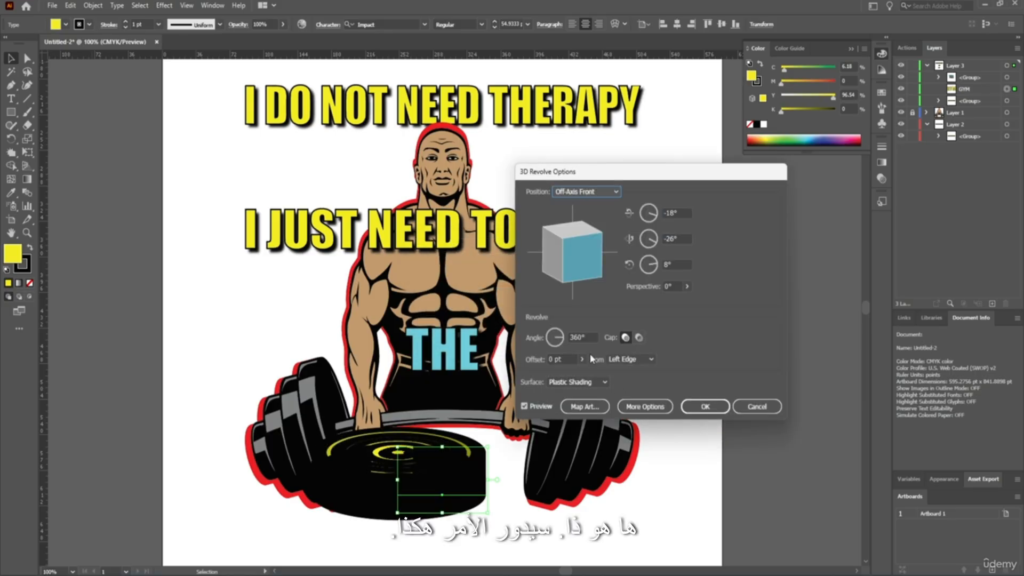
drag(579, 259, 566, 248)
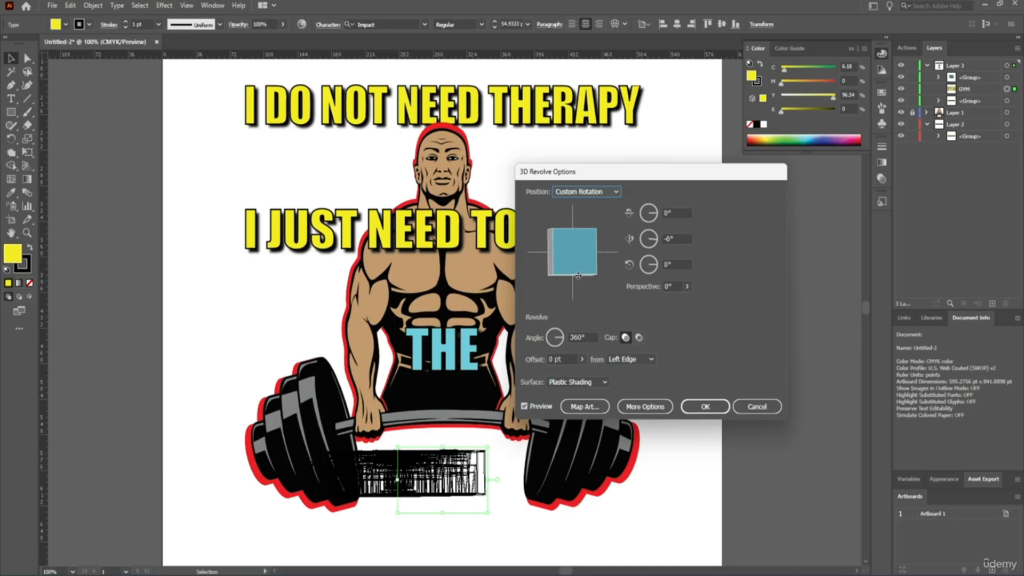
click(572, 292)
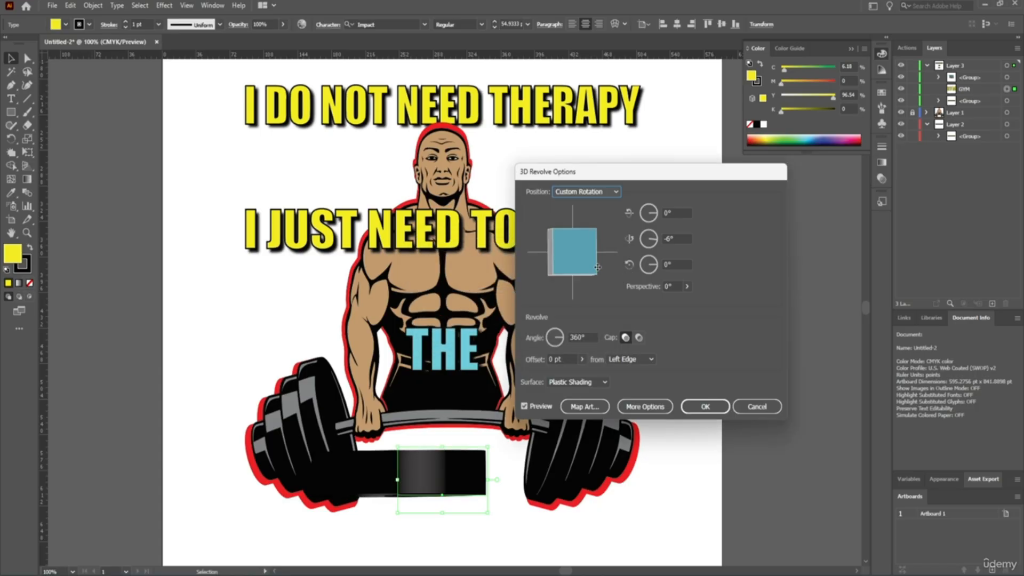
drag(585, 251, 573, 274)
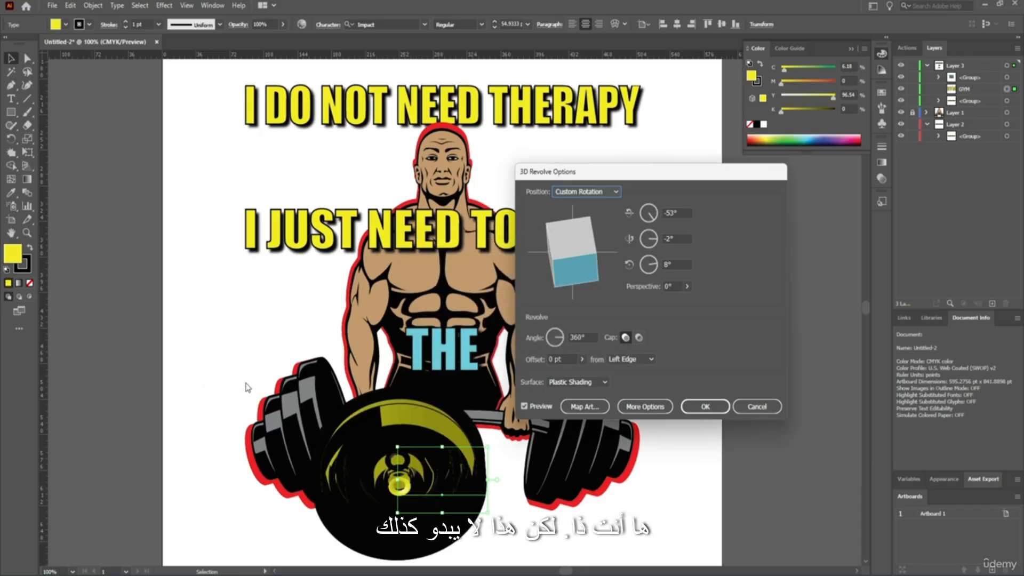
click(756, 406)
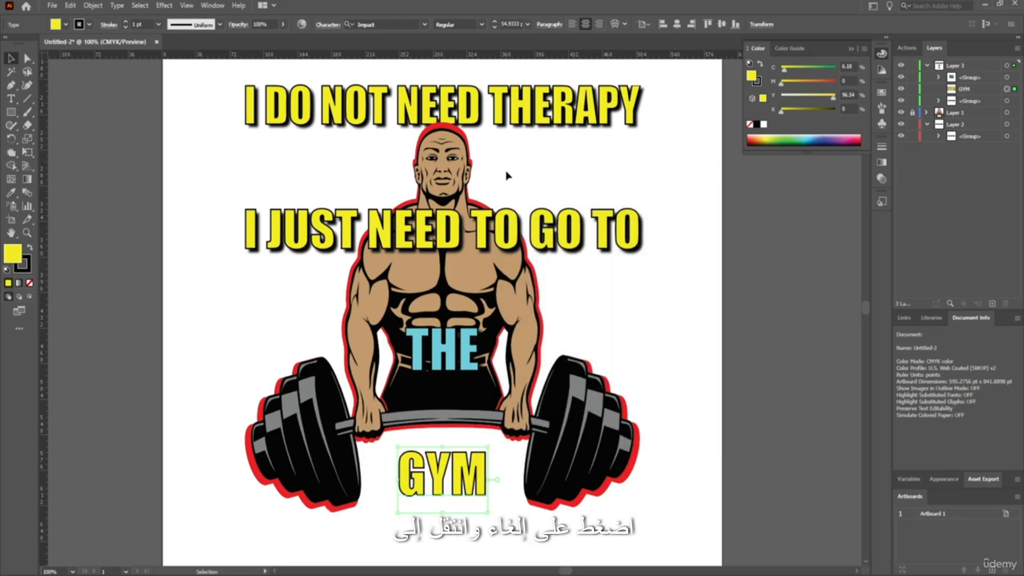
Step: Start a 3D Extrude & Bevel effect on "GYM" with a custom rotation of about 6°, 9° and 3°
click(165, 5)
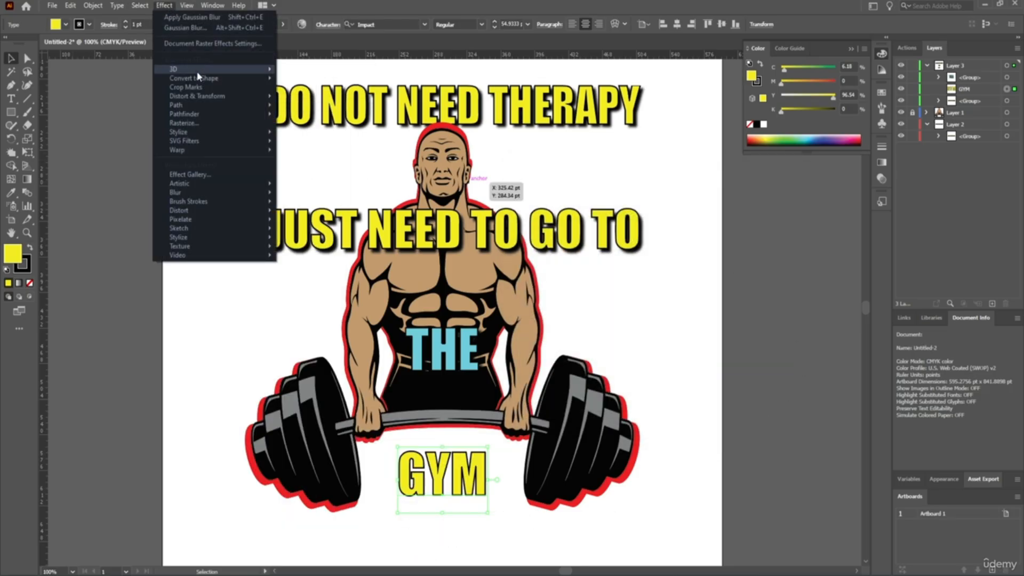
click(318, 70)
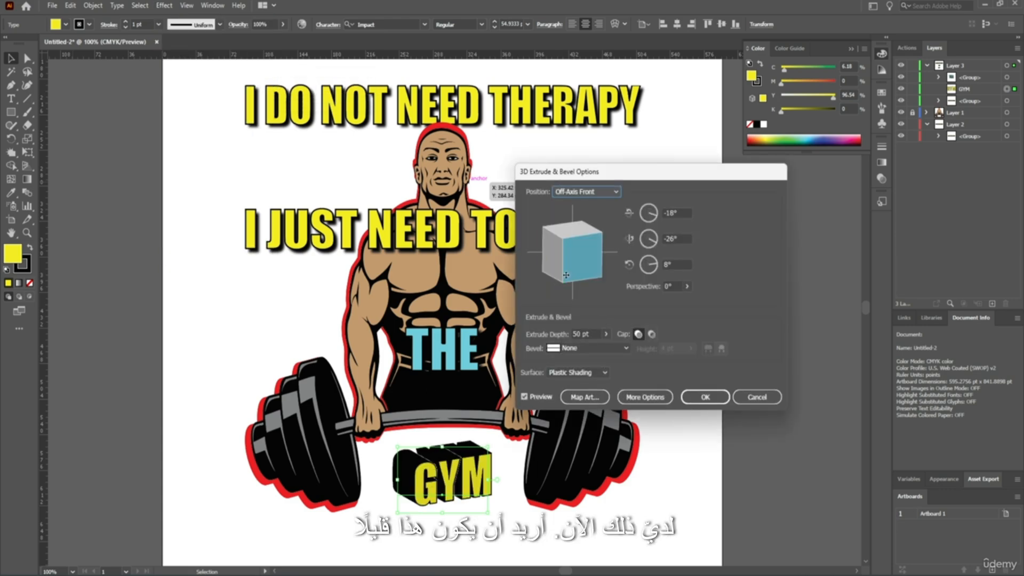
drag(566, 275, 561, 249)
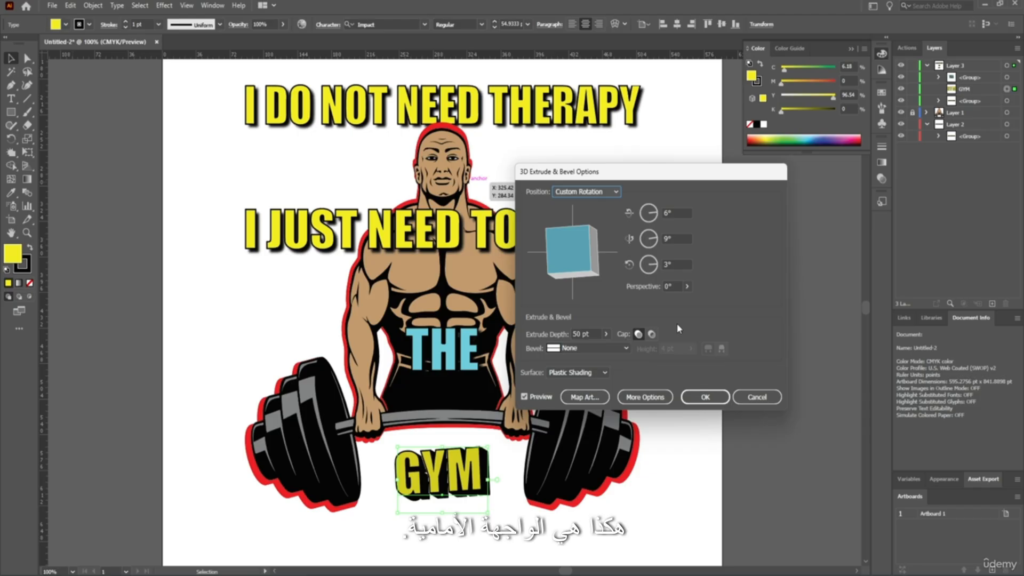
Step: Try the Classic, Complex 1 and Cove bevels on the extruded "GYM", then return the bevel to None
click(589, 347)
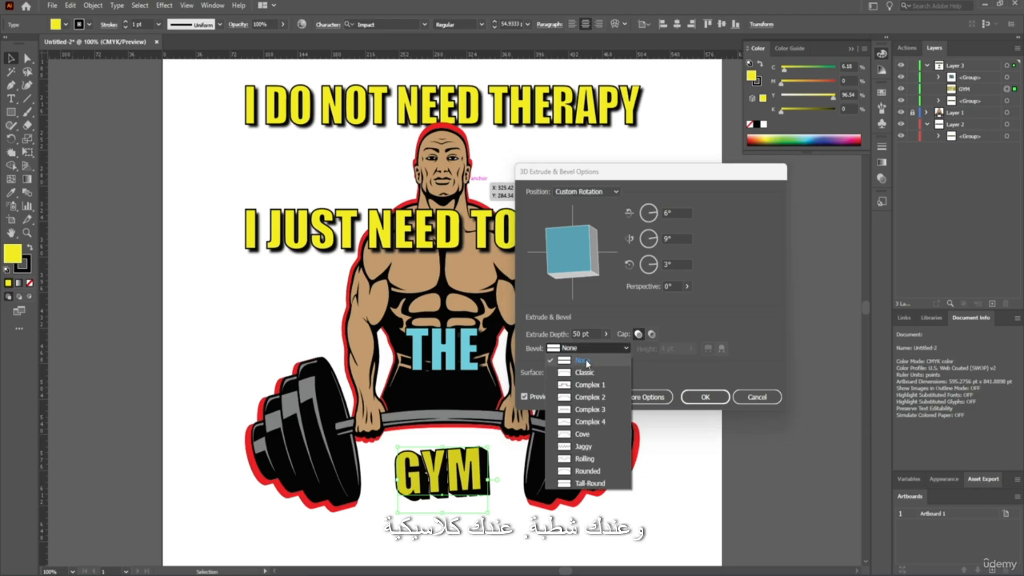
click(592, 372)
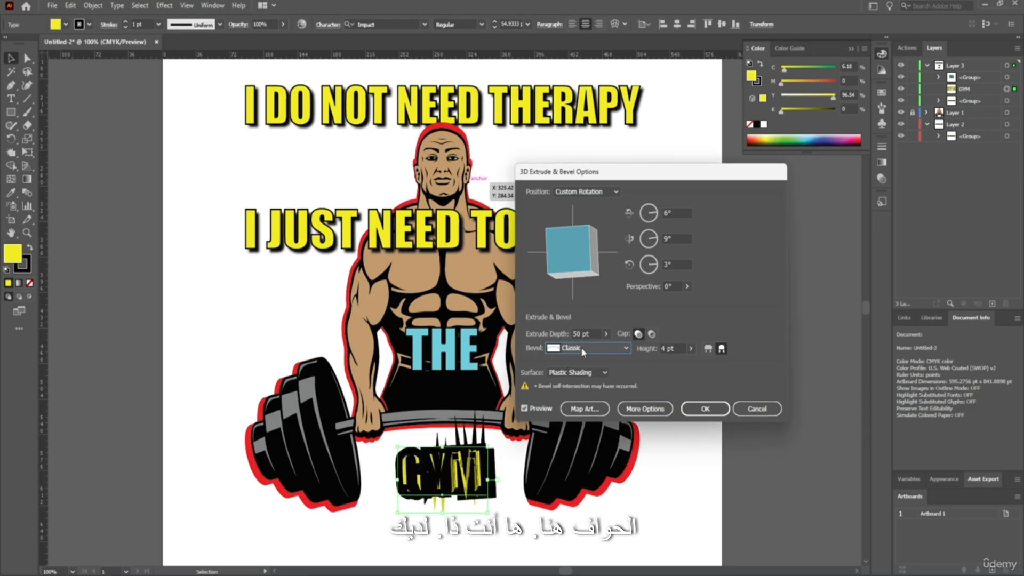
click(580, 347)
click(595, 386)
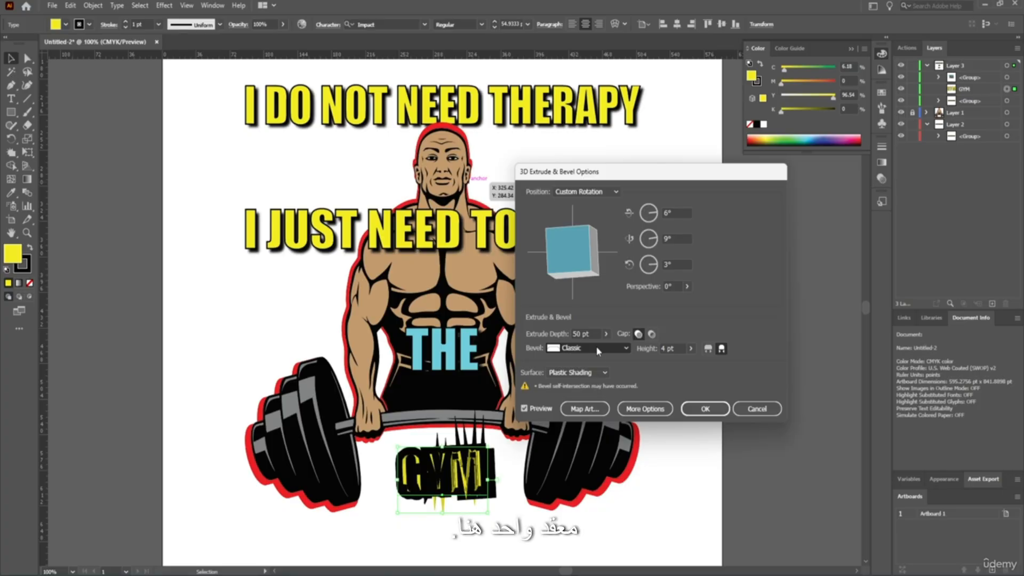
click(596, 348)
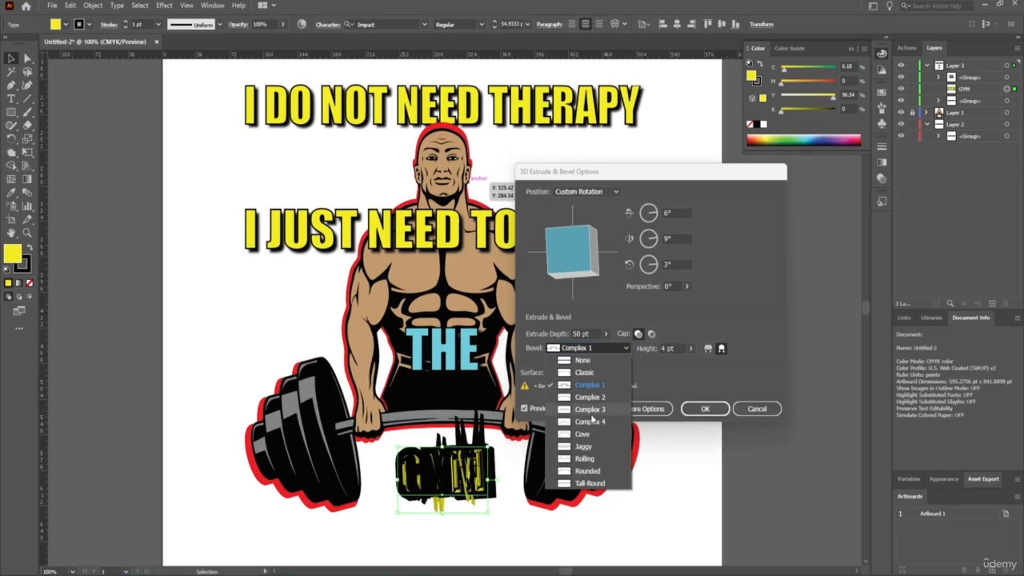
click(593, 435)
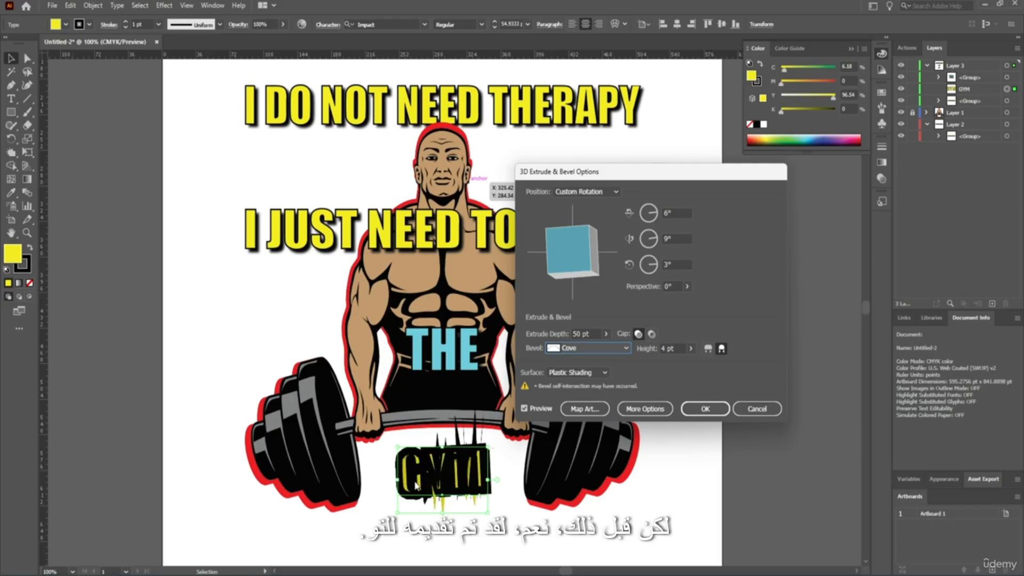
click(572, 352)
click(570, 365)
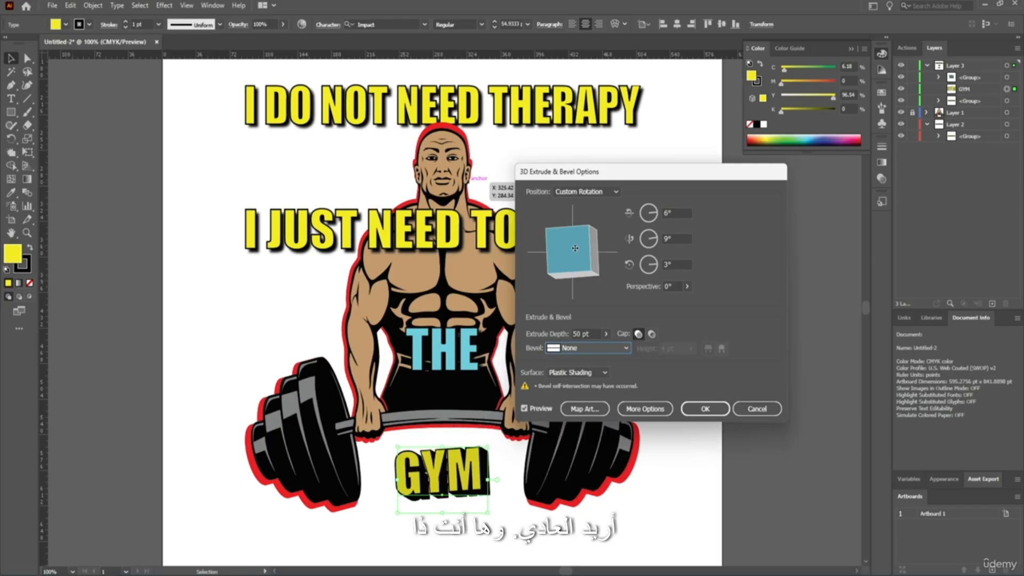
Step: Adjust the "GYM" extrusion's rotation to about 12°, 12° and 5°, and apply the effect
drag(573, 248, 571, 245)
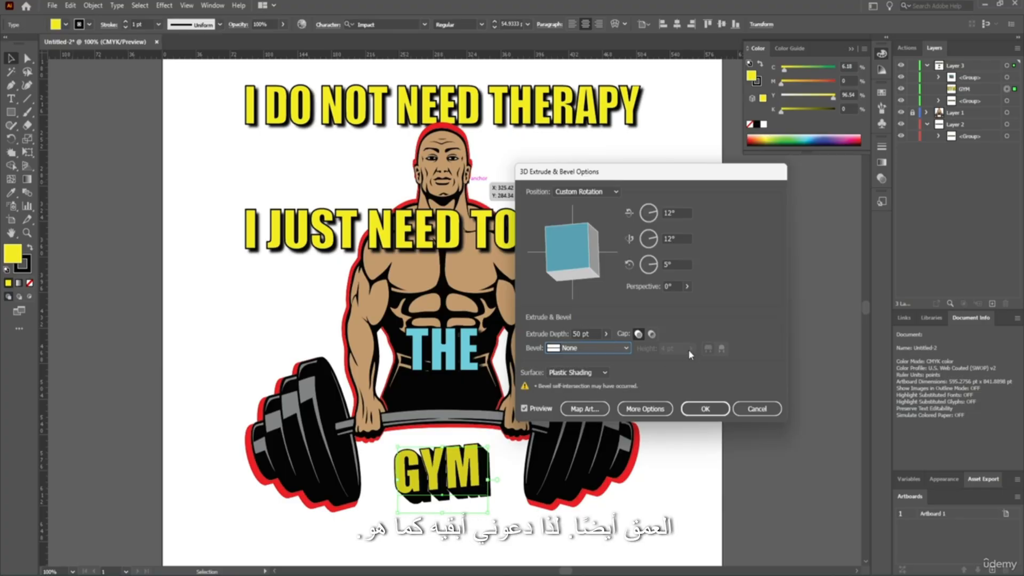
click(698, 409)
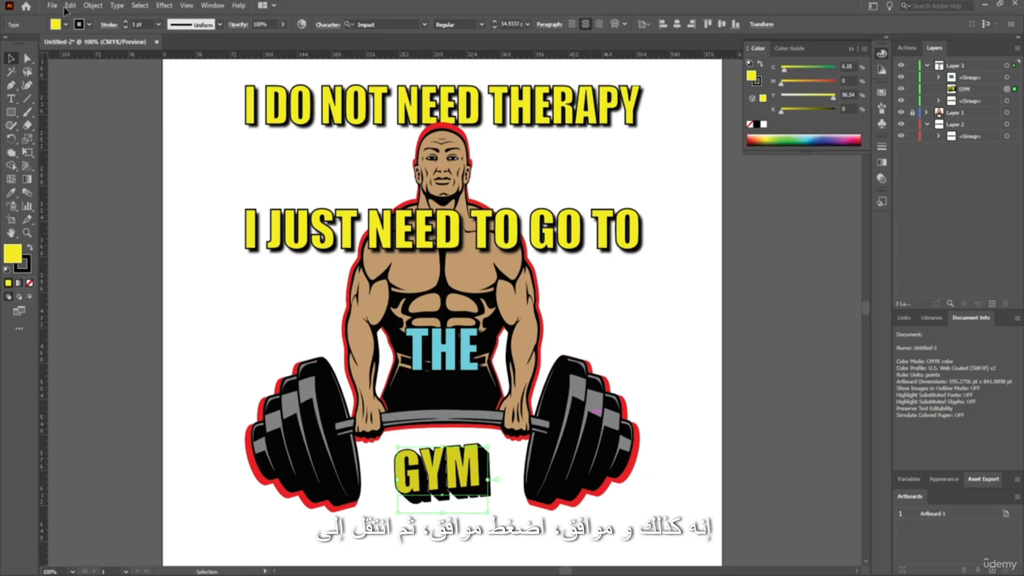
click(93, 7)
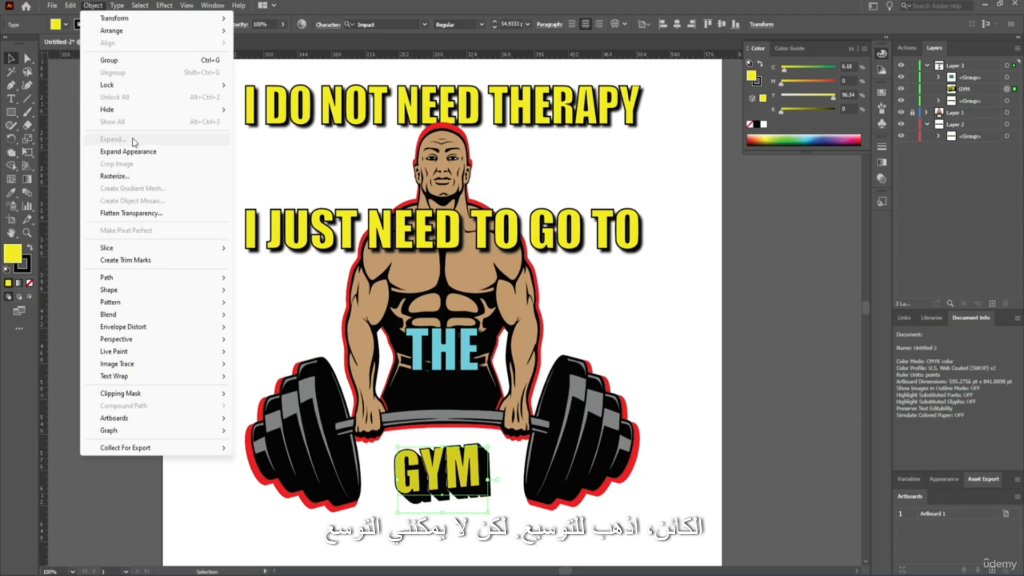
click(314, 11)
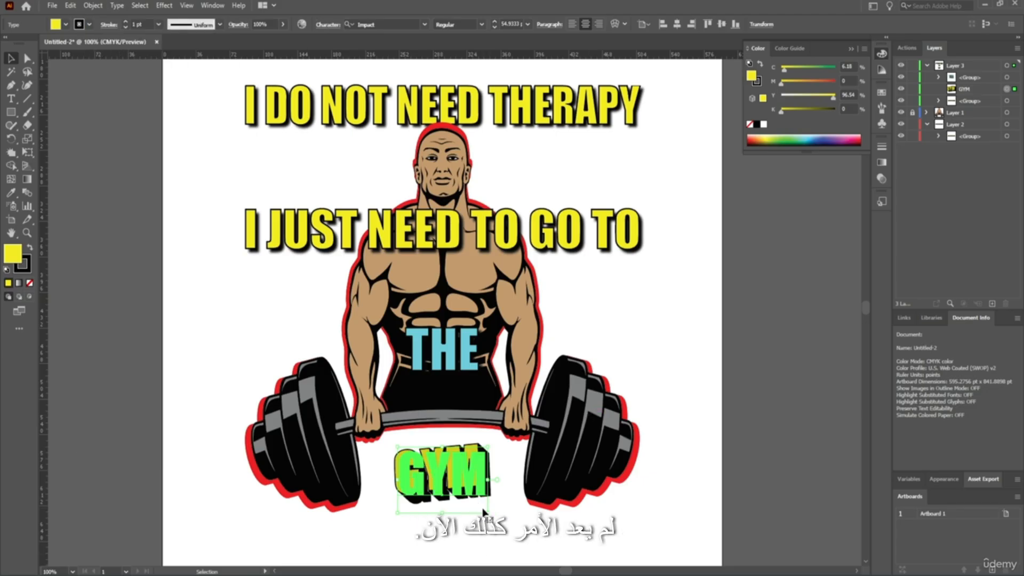
Step: Enlarge the extruded "GYM" to about 111 pt and move it down below the barbell
drag(492, 518, 559, 547)
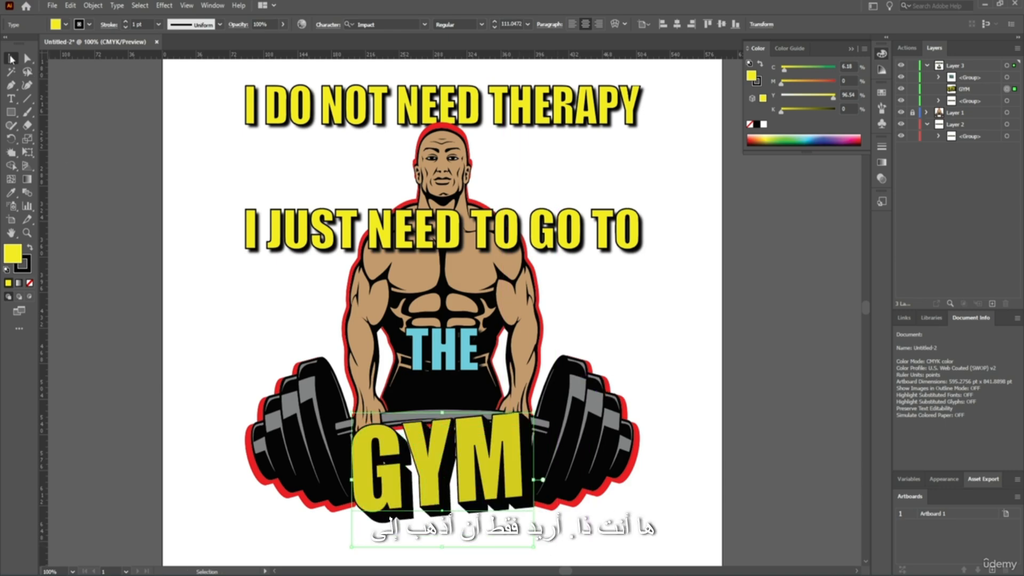
click(120, 172)
scroll(208, 274, down, 1)
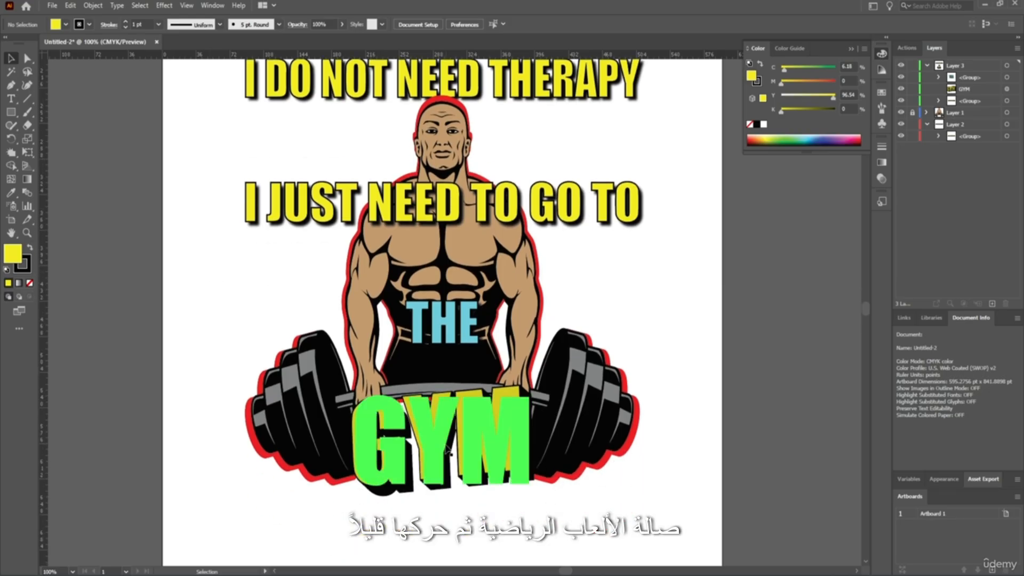
drag(437, 449, 437, 470)
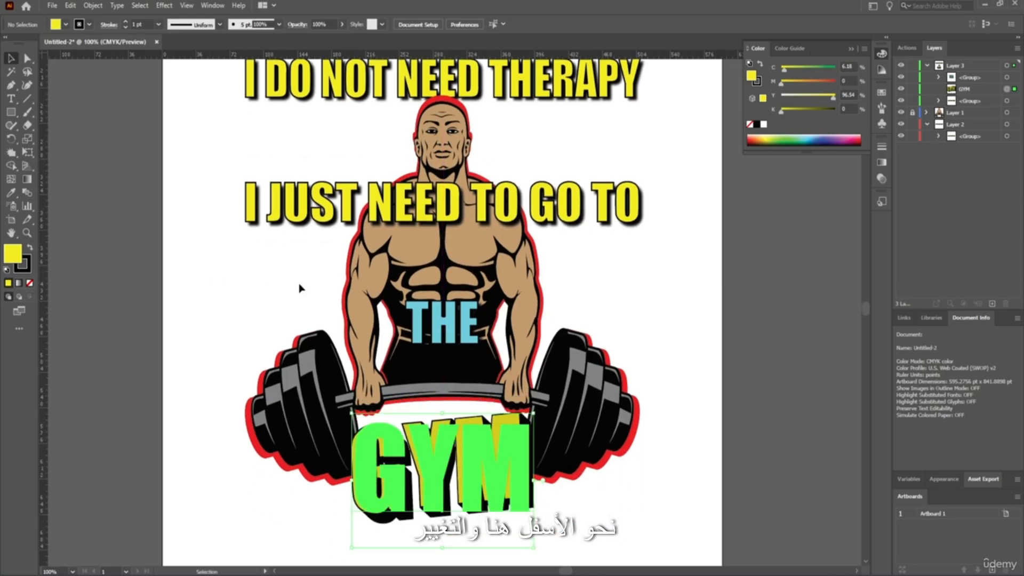
Step: Recolor the extruded "GYM" with a pure red fill, FF0000
double_click(12, 253)
drag(598, 227, 598, 171)
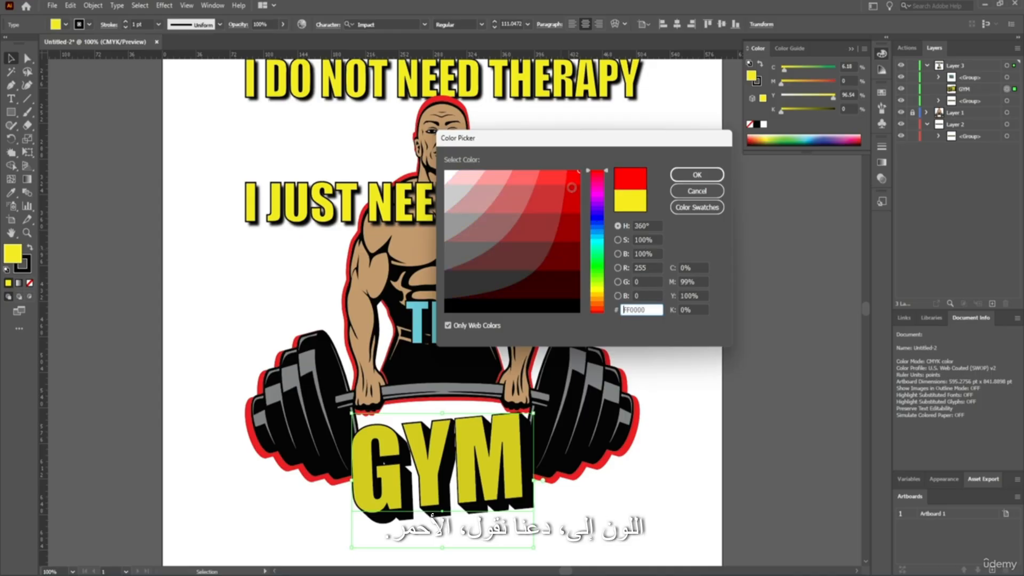
click(675, 174)
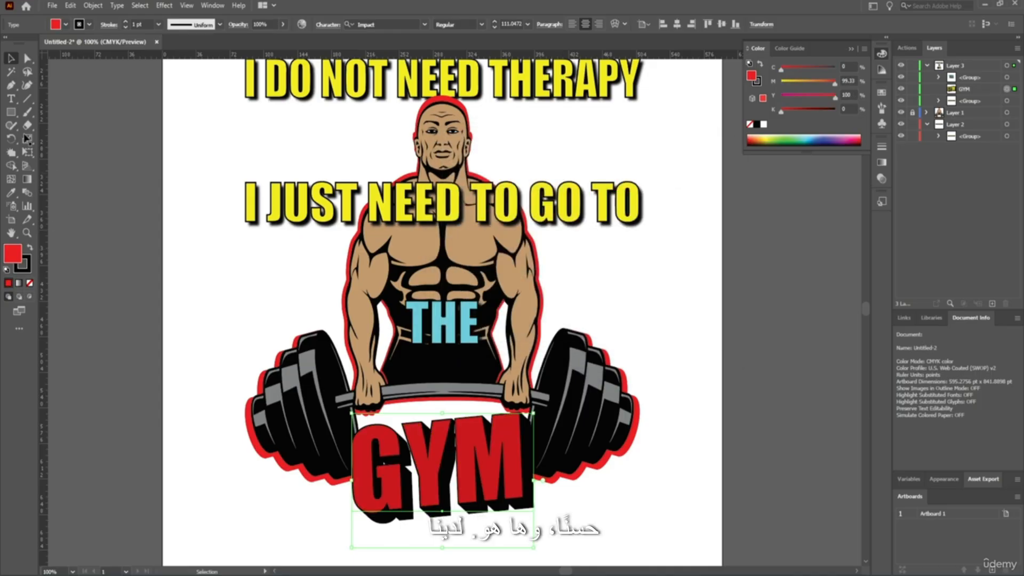
click(143, 286)
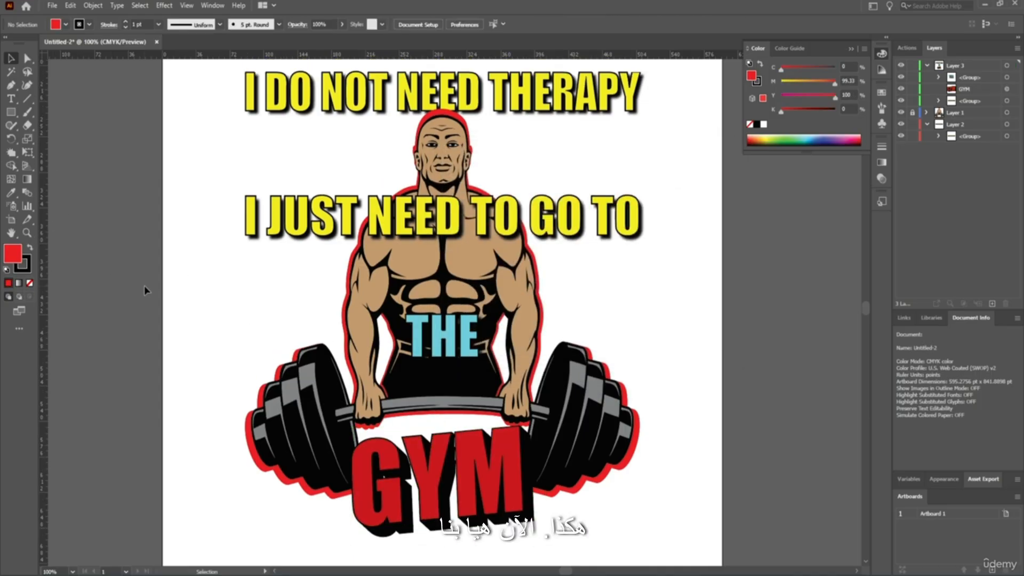
Step: Unlock the weightlifter's layer, select the figure with all the lettering, and copy the whole design
key(ctrl+minus)
key(ctrl+minus)
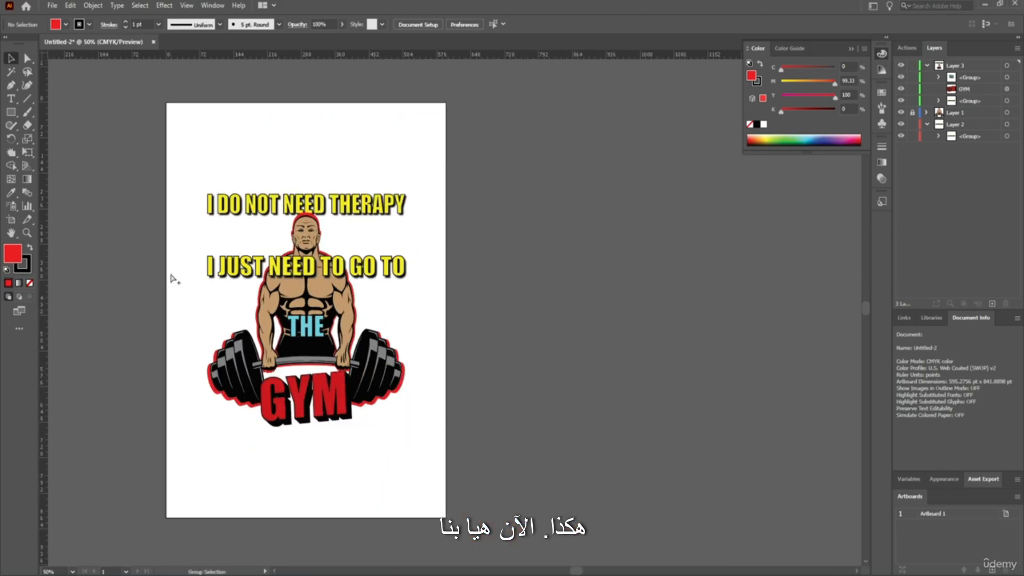
scroll(173, 278, up, 5)
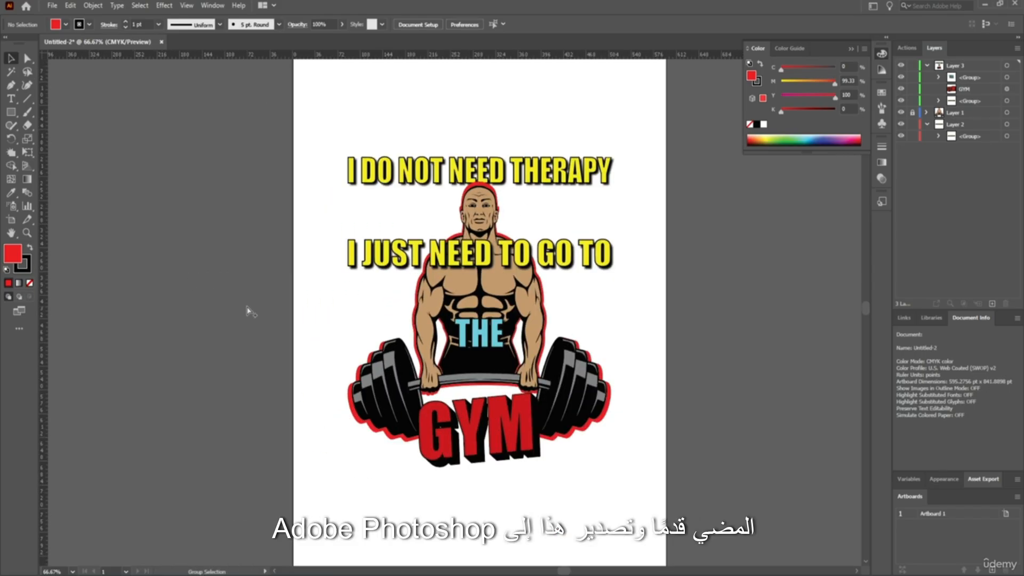
scroll(276, 316, down, 1)
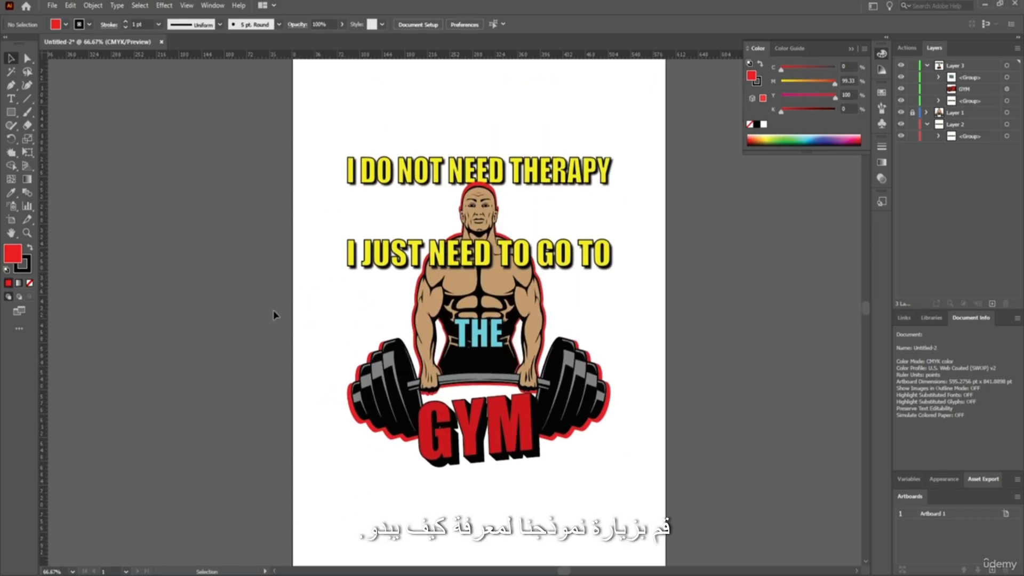
scroll(276, 315, right, 2)
scroll(275, 315, left, 1)
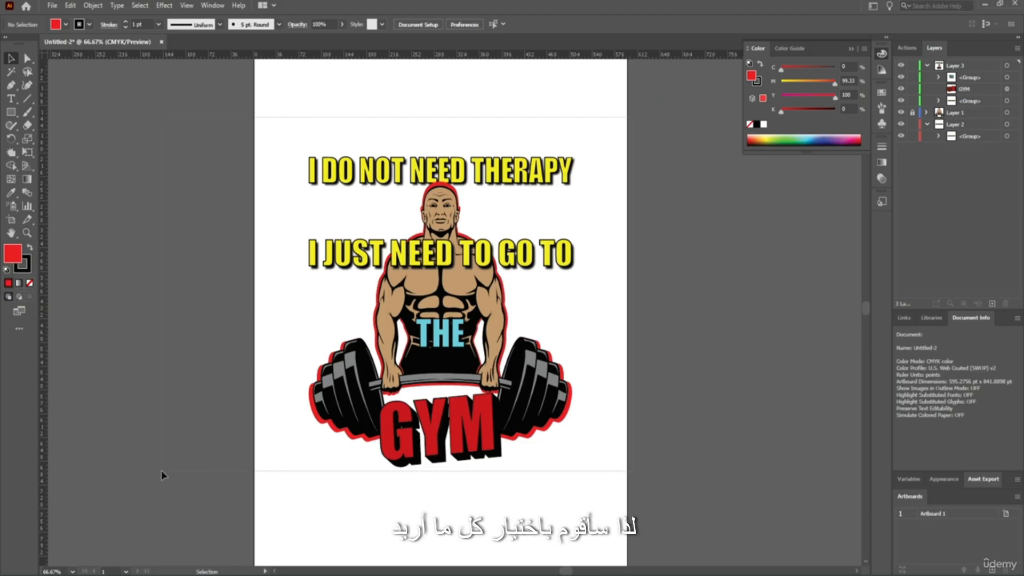
key(ctrl+a)
key(v)
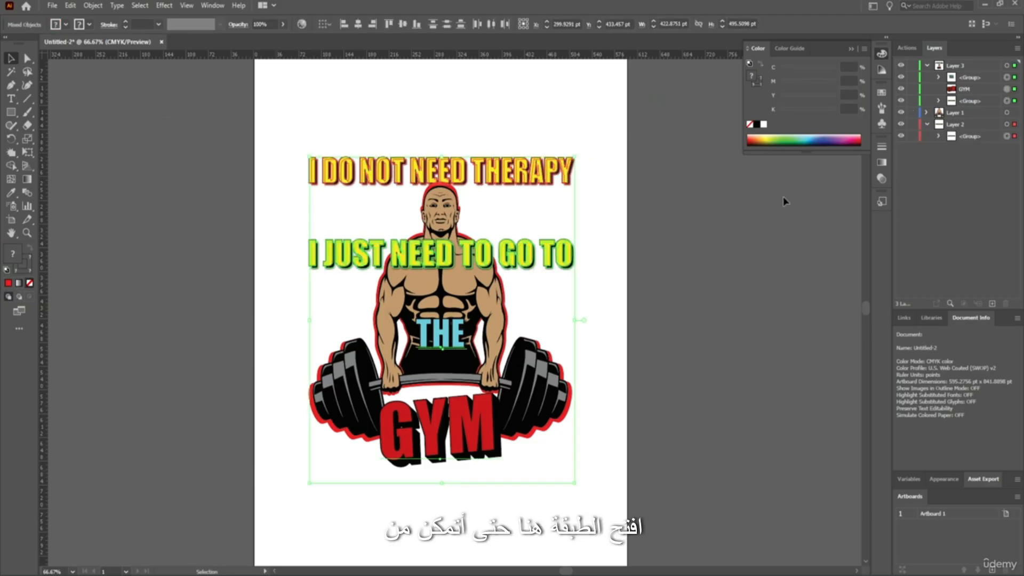
click(601, 278)
drag(666, 104, 229, 484)
key(a)
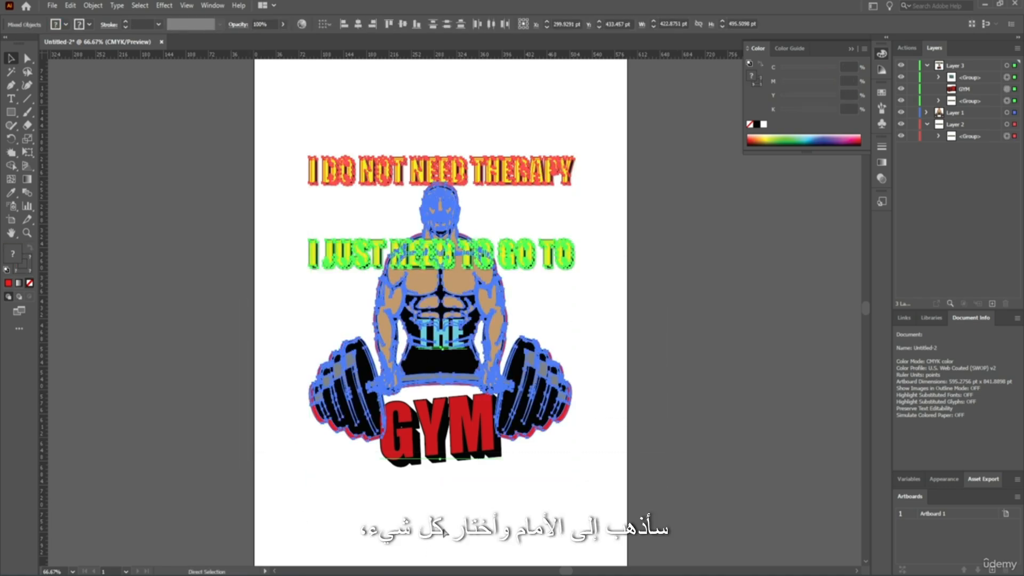
key(v)
click(758, 333)
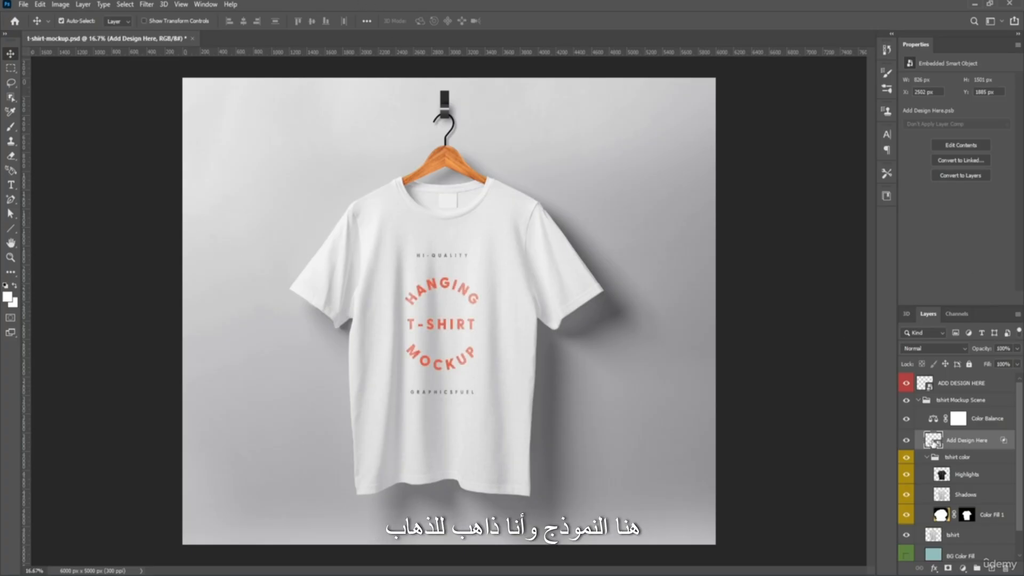
Step: In Photoshop's t-shirt-mockup.psd, open the contents of the "Add Design Here" smart object and hide its placeholder artwork layer
double_click(933, 440)
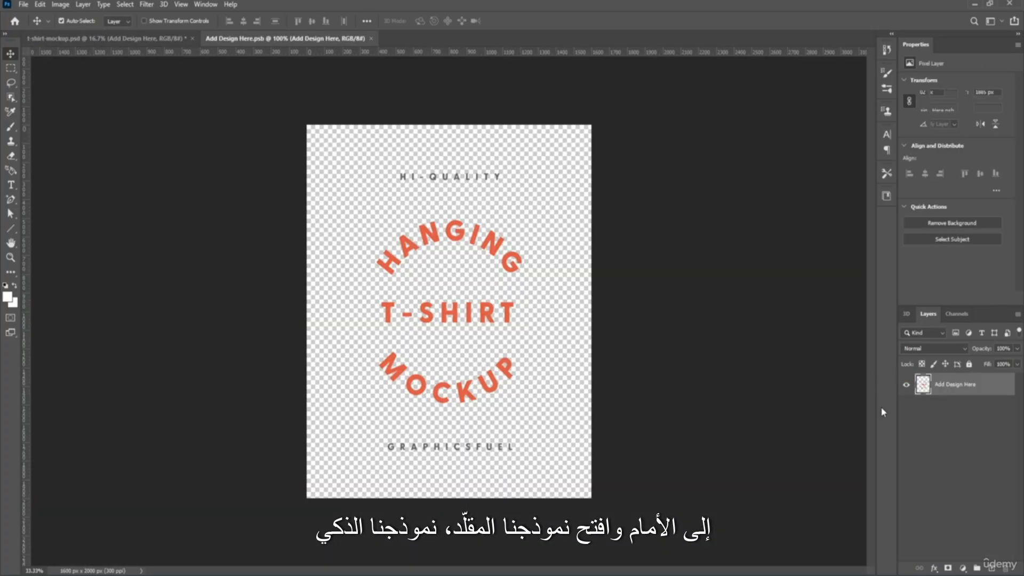
click(907, 388)
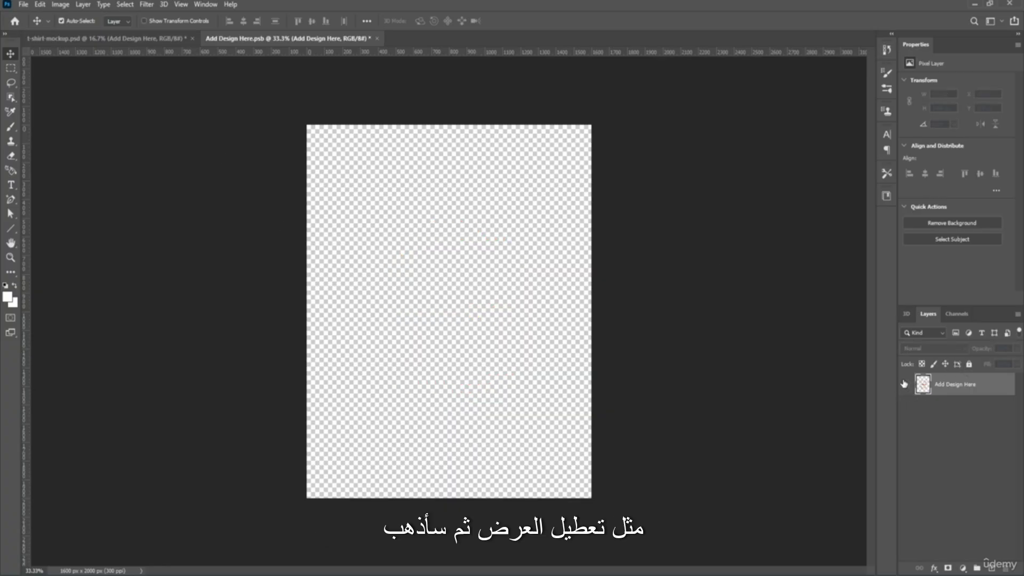
click(947, 419)
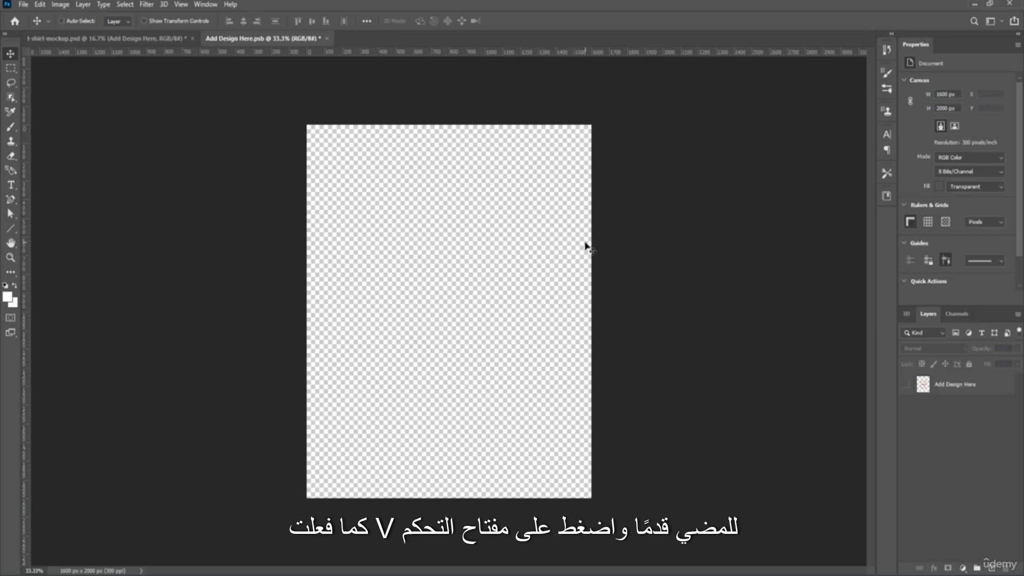
Step: Paste the weightlifter design into the smart object as a vector smart object, then close the smart object and save it
key(ctrl+v)
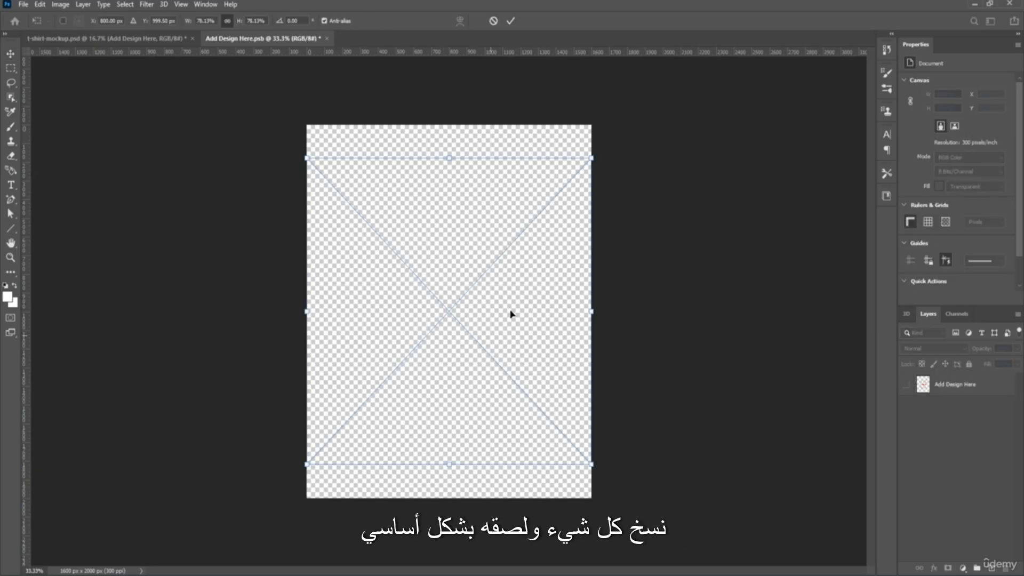
click(10, 53)
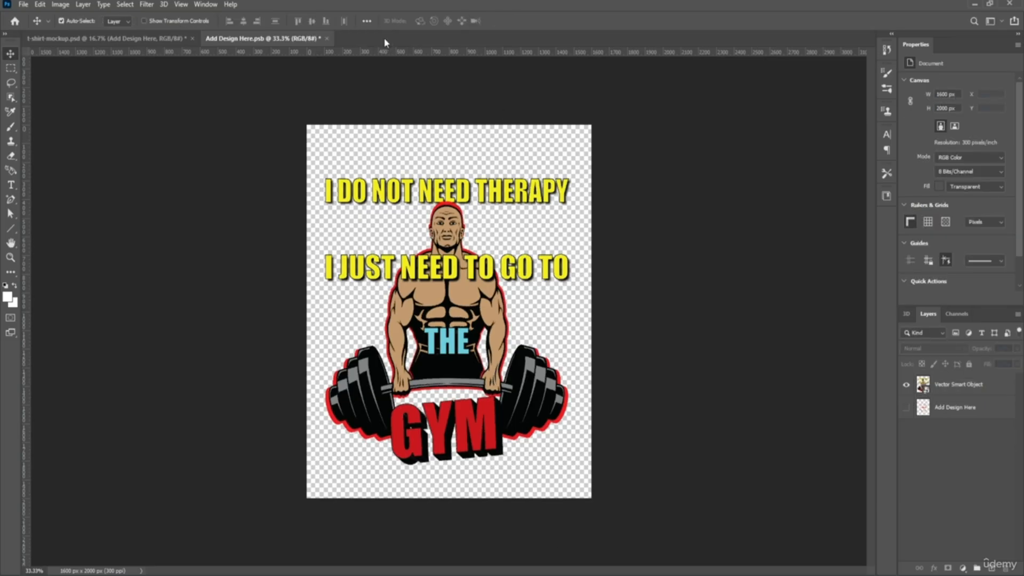
click(327, 39)
click(462, 216)
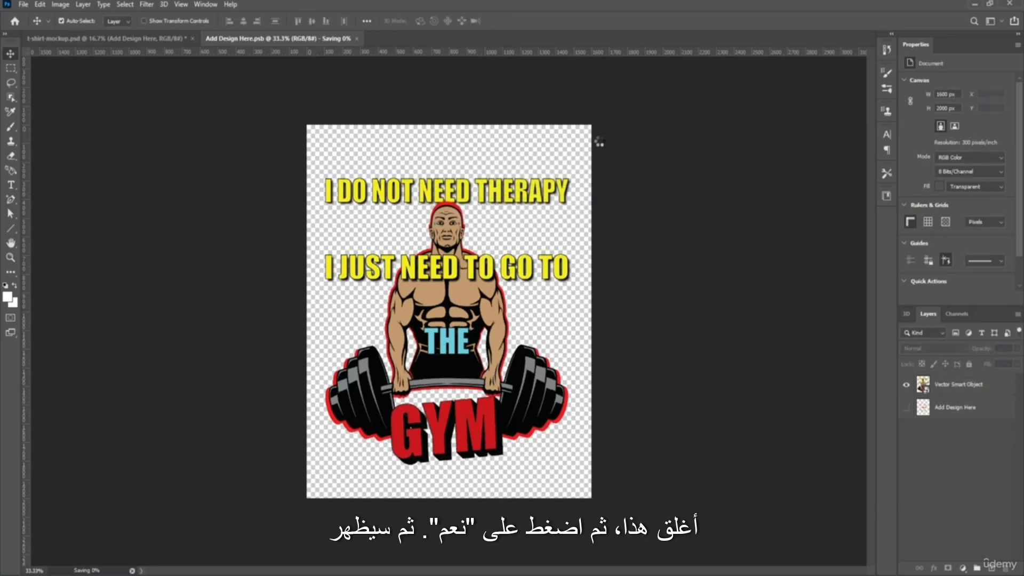
Step: In the Add Design Here layer's blending options, set the blend mode to Hard Light and the opacity to 81%
scroll(477, 268, up, 6)
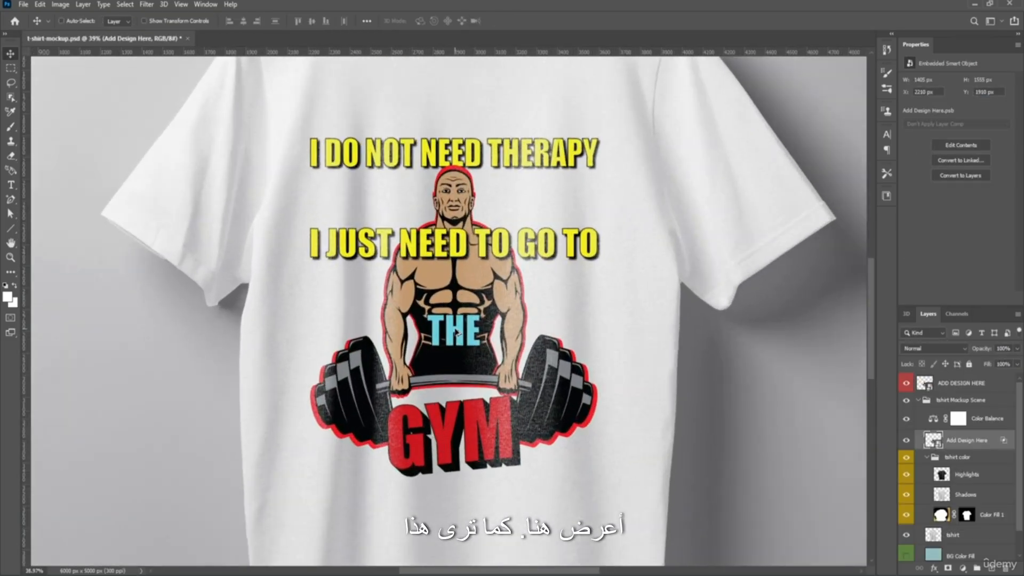
scroll(477, 268, down, 2)
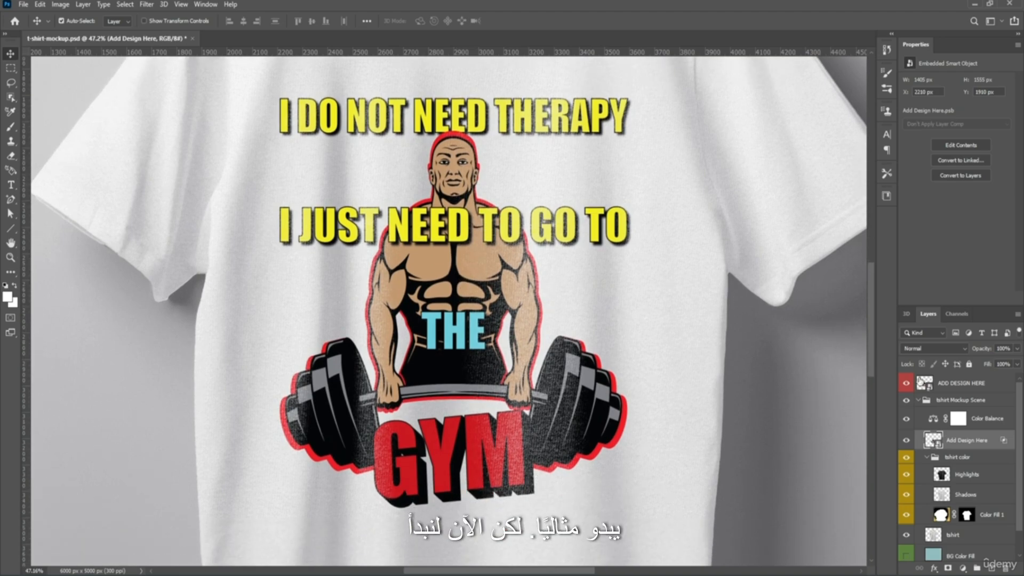
right_click(927, 441)
click(914, 221)
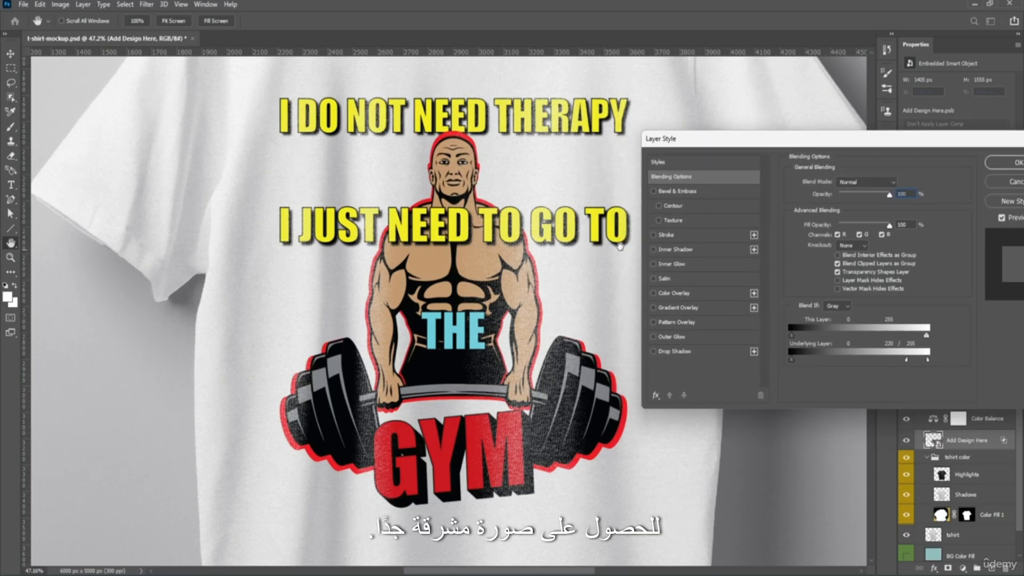
click(860, 183)
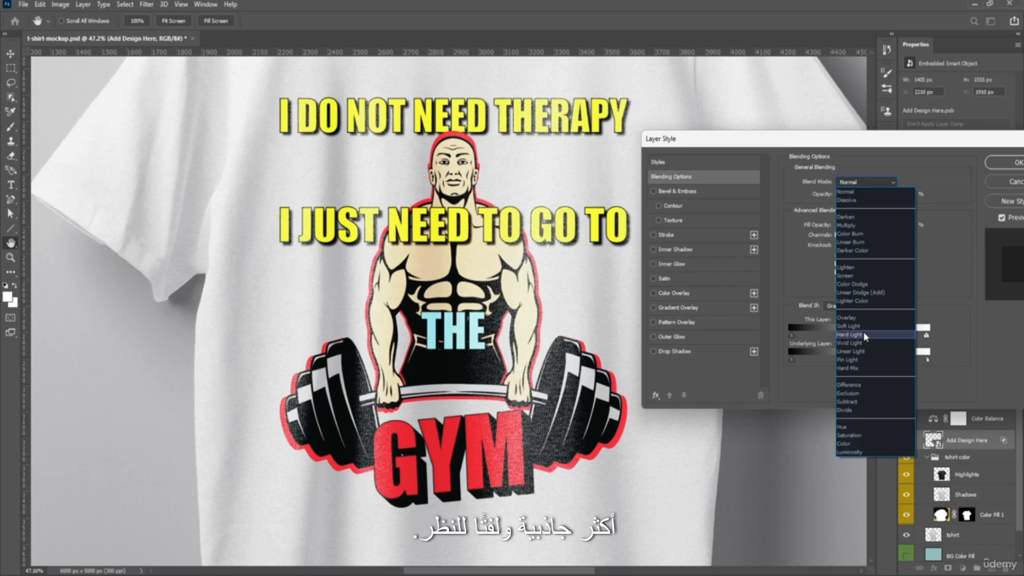
click(862, 331)
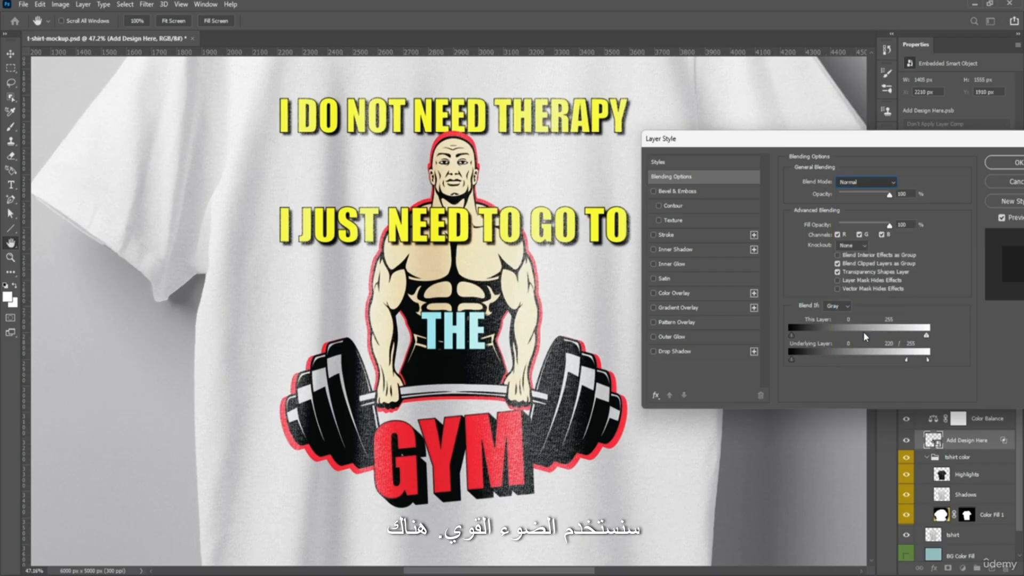
mouse_move(890, 195)
mouse_down()
mouse_move(857, 196)
mouse_move(880, 198)
mouse_up()
drag(917, 139, 717, 136)
click(828, 157)
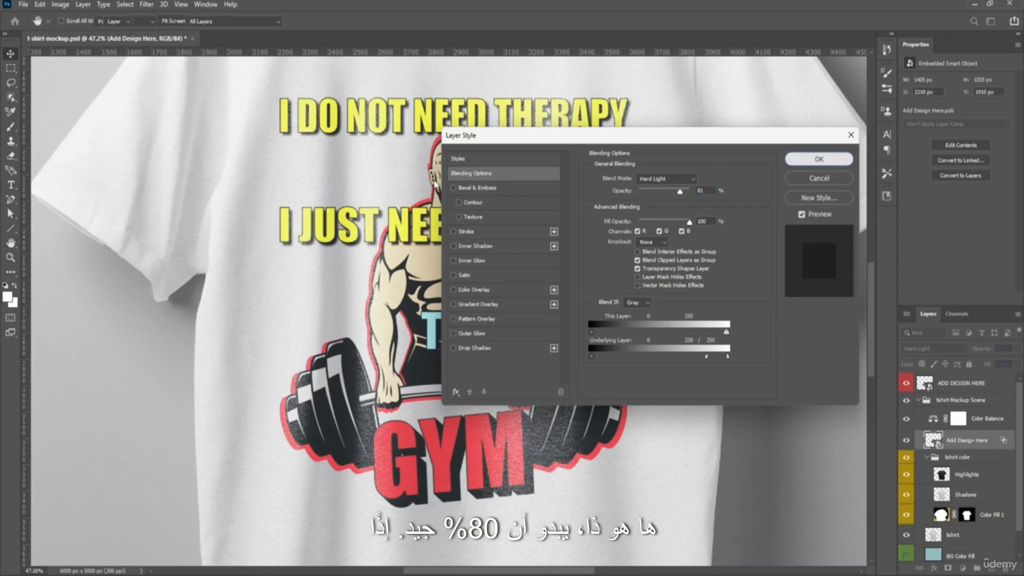
scroll(464, 216, down, 5)
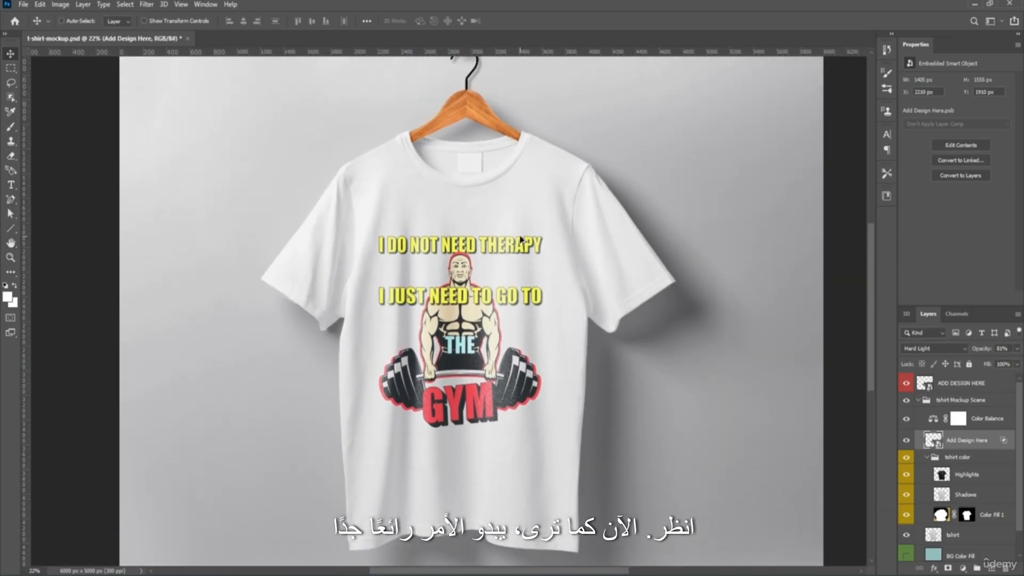
Step: Paint the Color Fill 1 layer black with the Brush tool over the whole shirt to turn the T-shirt black
scroll(521, 241, up, 1)
scroll(430, 421, up, 1)
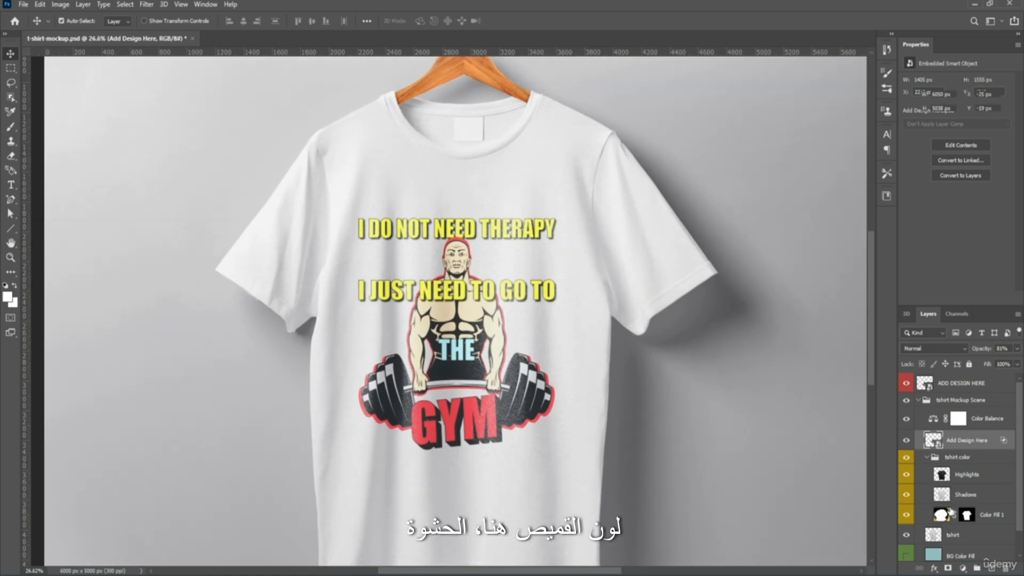
click(940, 514)
click(10, 127)
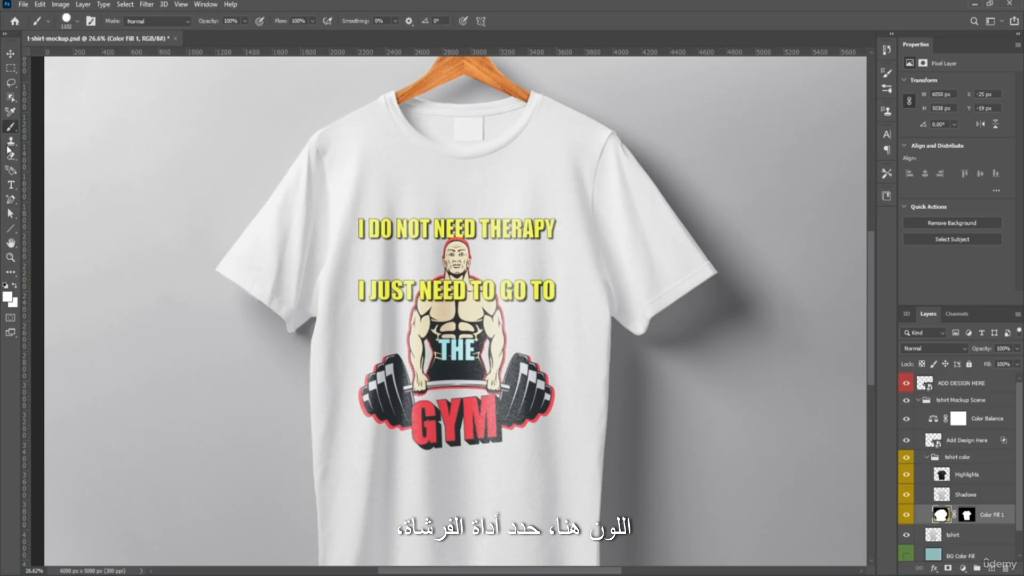
click(9, 298)
drag(516, 213, 516, 275)
click(613, 128)
mouse_move(395, 201)
mouse_down()
mouse_move(289, 252)
mouse_move(285, 280)
mouse_move(481, 131)
mouse_move(676, 255)
mouse_move(334, 260)
mouse_move(431, 320)
mouse_move(597, 377)
mouse_move(315, 429)
mouse_move(587, 543)
mouse_move(297, 505)
mouse_up()
scroll(492, 114, down, 2)
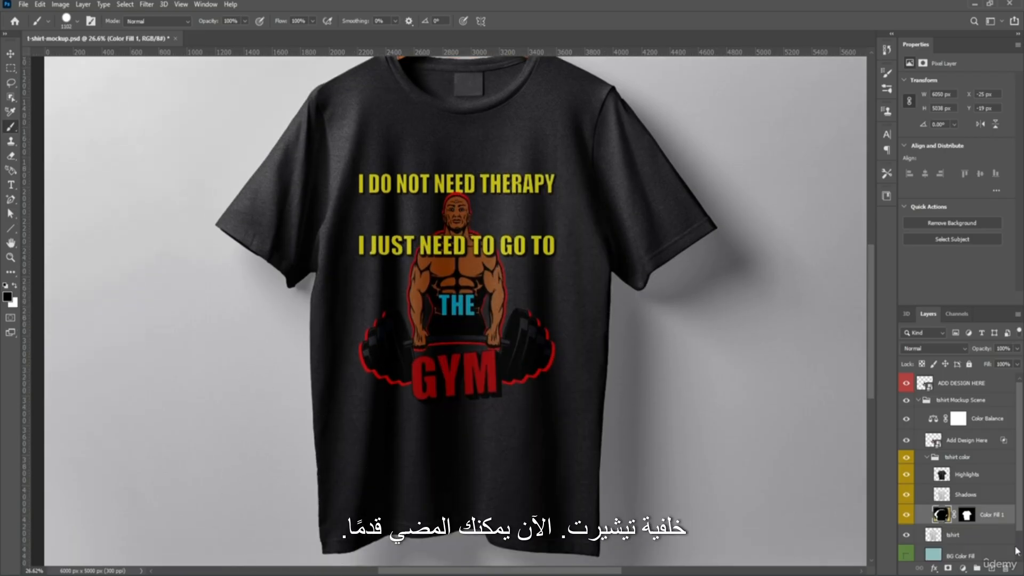
scroll(331, 197, up, 1)
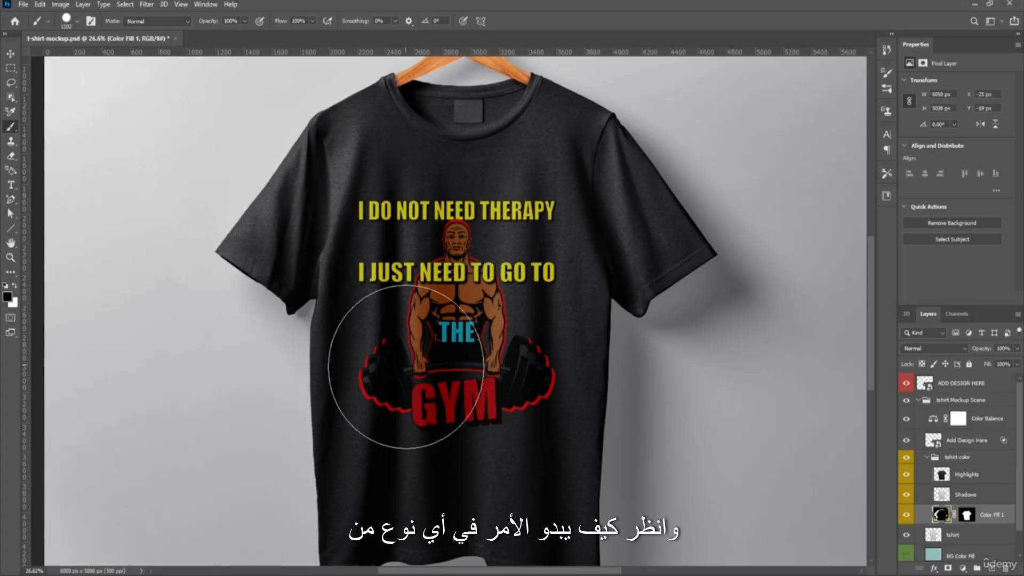
scroll(432, 360, up, 1)
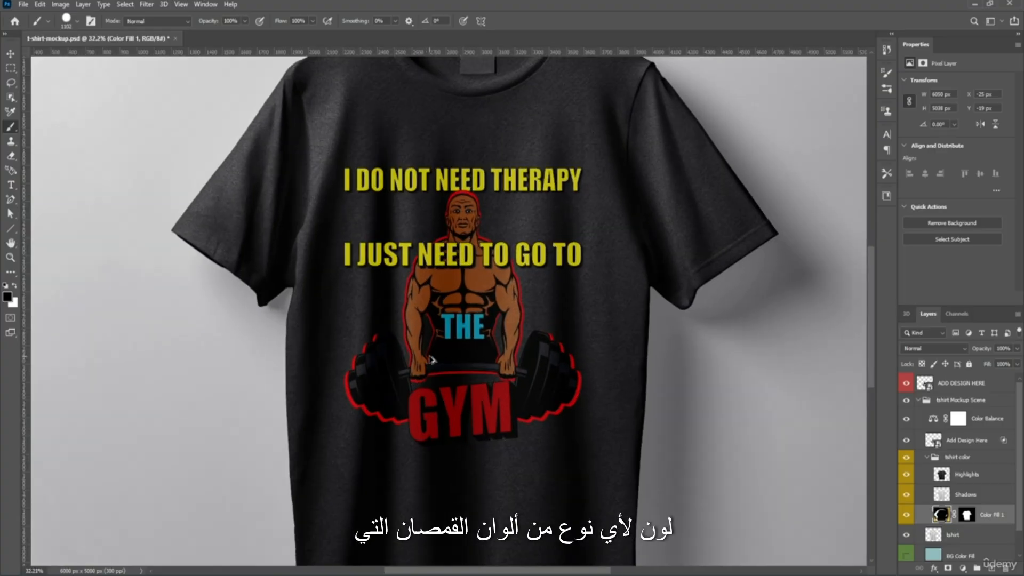
Step: Select the Add Design Here layer and open its blending options, keeping the shirt artwork in view
double_click(940, 439)
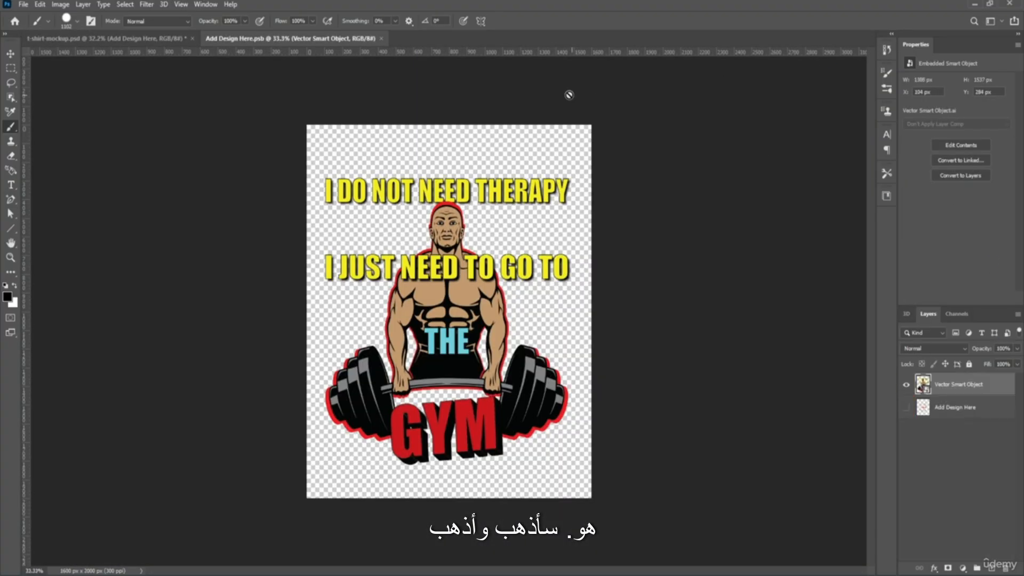
click(380, 38)
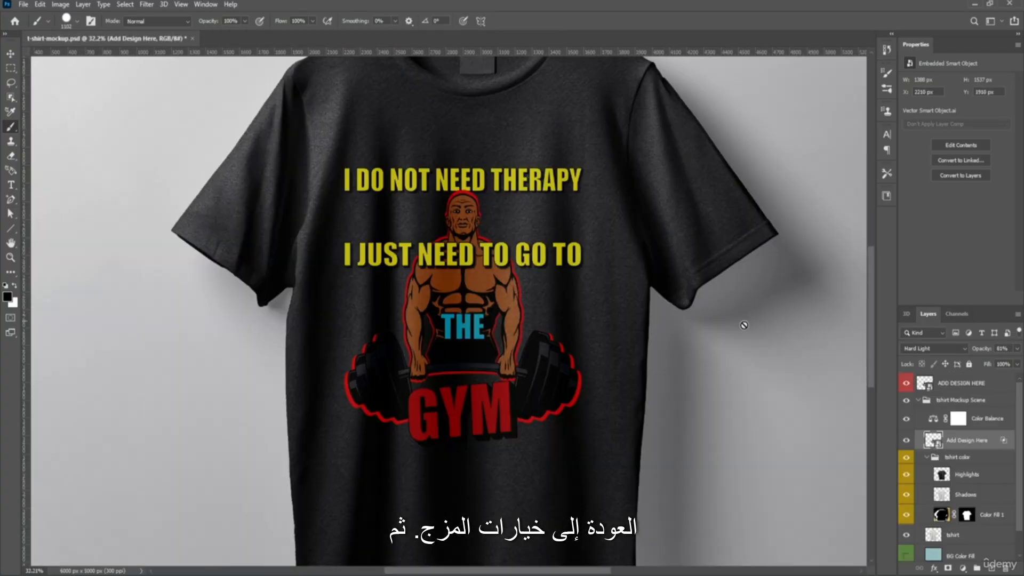
right_click(935, 440)
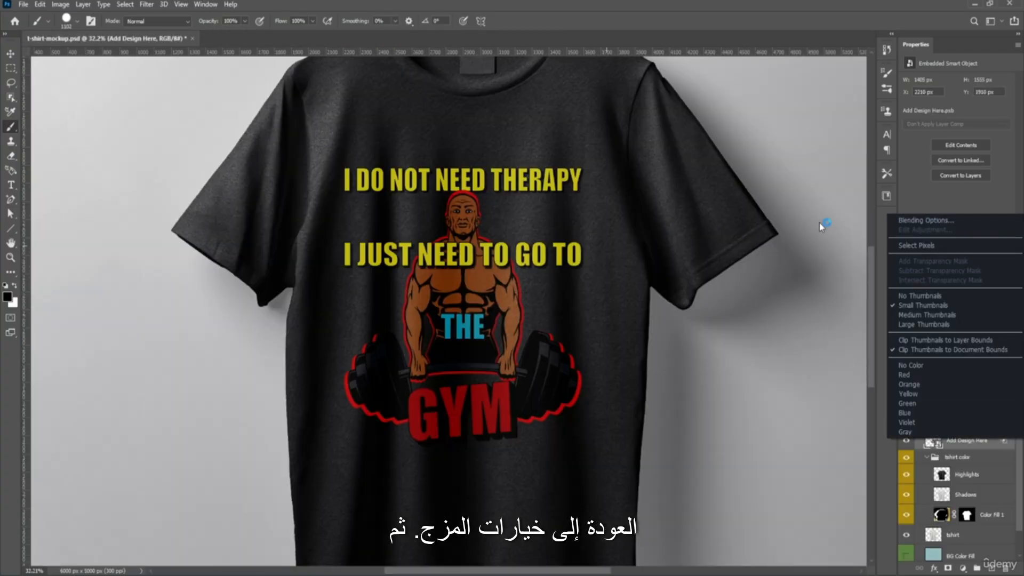
click(922, 219)
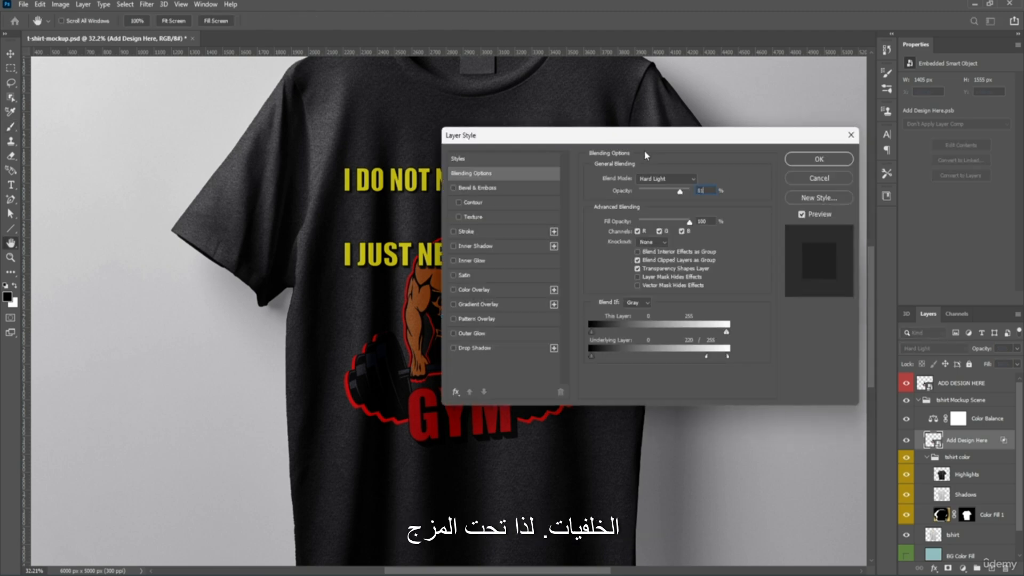
drag(640, 140, 867, 151)
Step: Try the Divide blend mode on the design
click(895, 179)
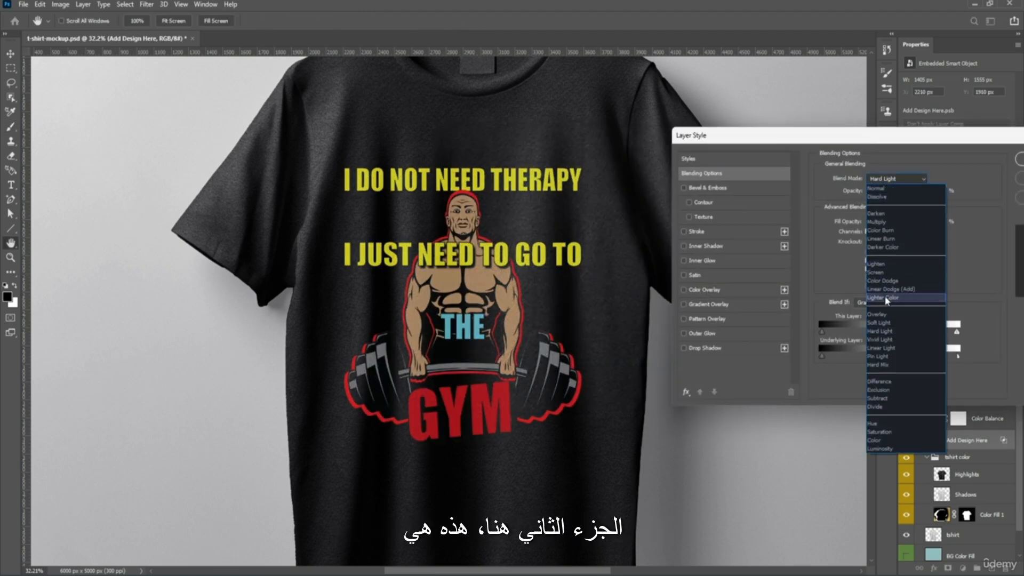
click(891, 405)
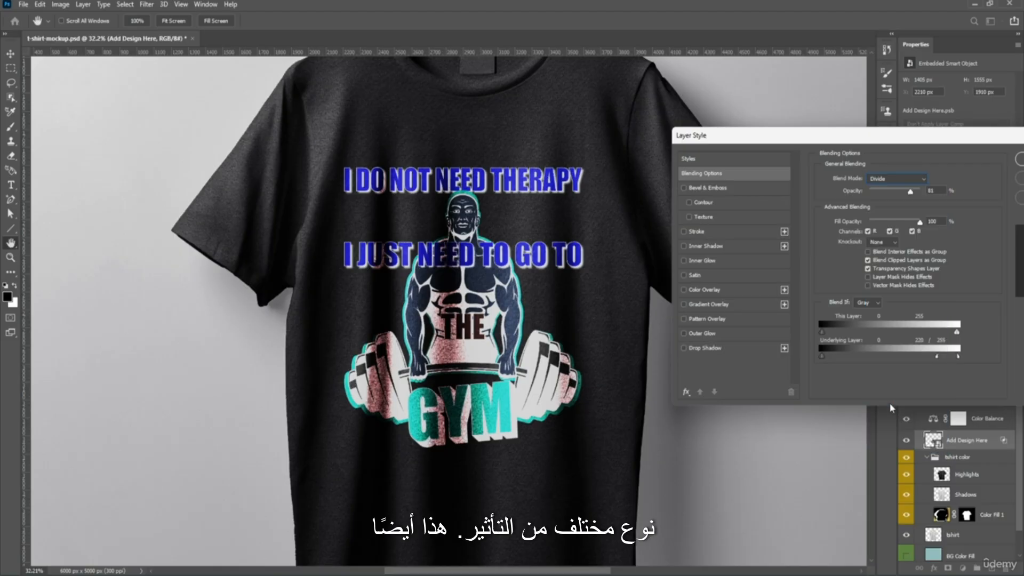
click(884, 180)
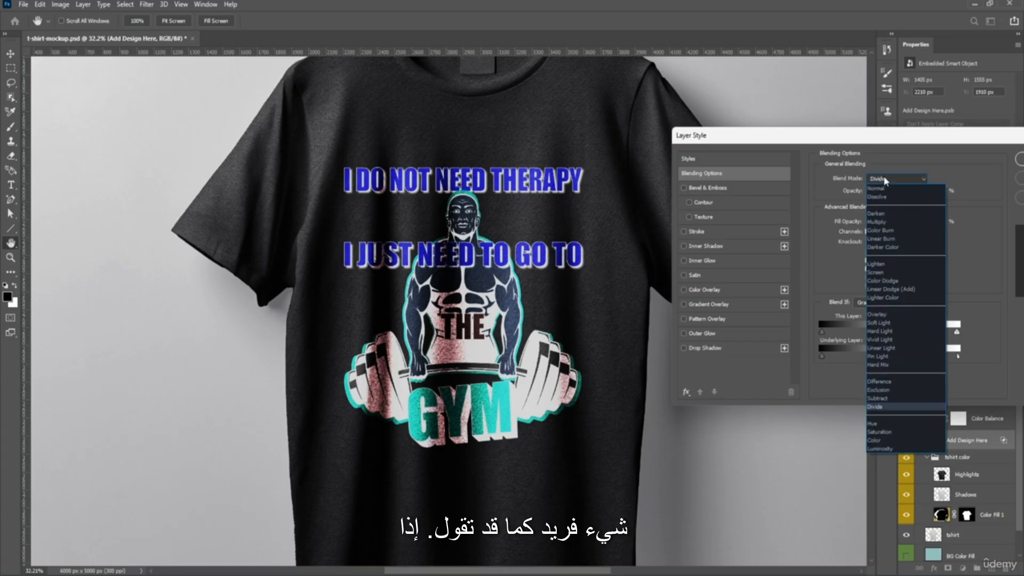
click(884, 180)
Step: Set the design layer's opacity to 100% and its blend mode to Lighten, and apply the layer style
mouse_move(913, 192)
mouse_down()
mouse_move(948, 198)
mouse_move(891, 194)
mouse_move(921, 192)
mouse_up()
click(896, 178)
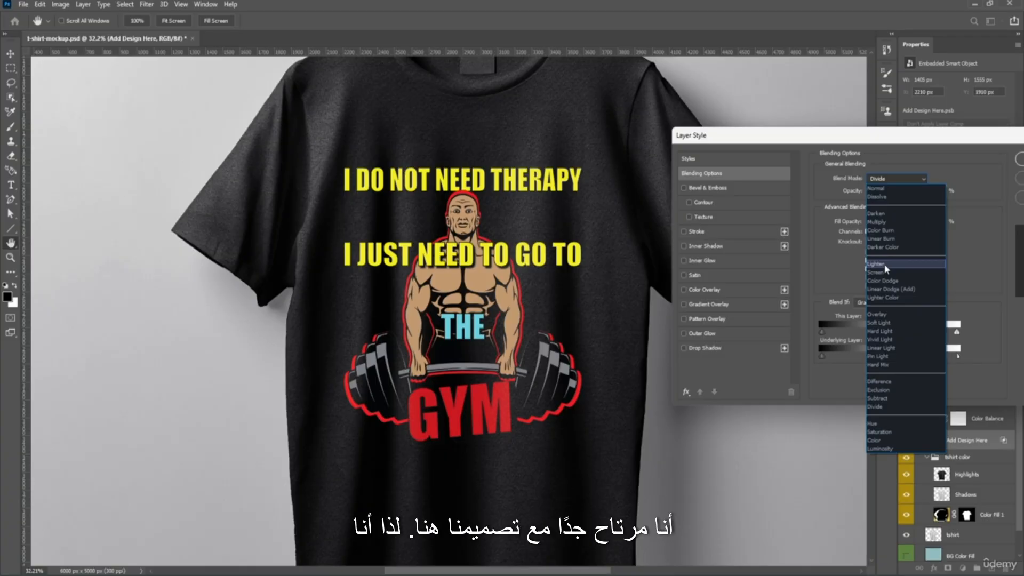
click(886, 269)
drag(874, 136, 602, 137)
click(769, 160)
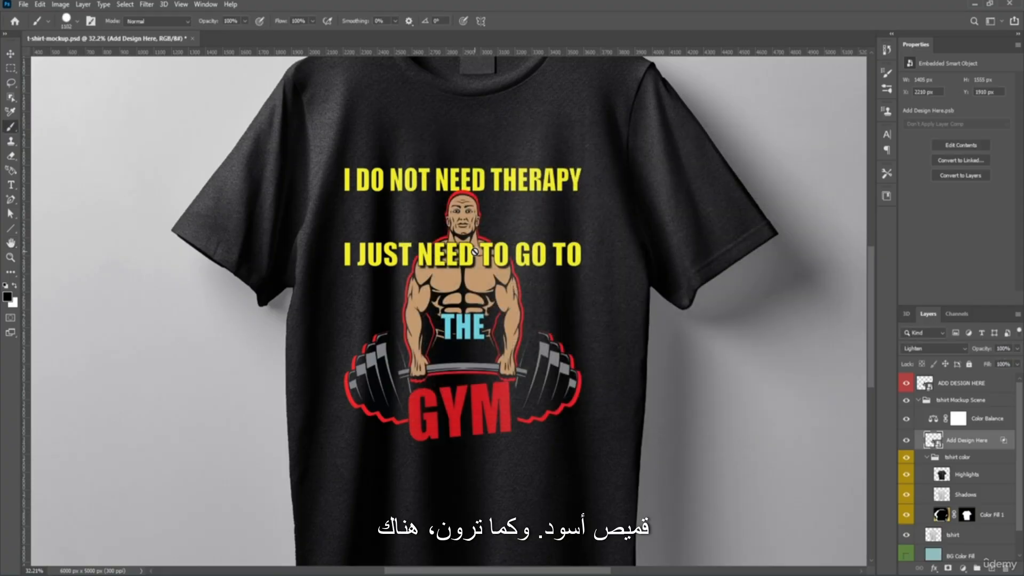
Step: Examine the blended design on the black T-shirt, both as a whole and up close
scroll(476, 250, up, 1)
scroll(476, 249, down, 1)
scroll(478, 249, down, 3)
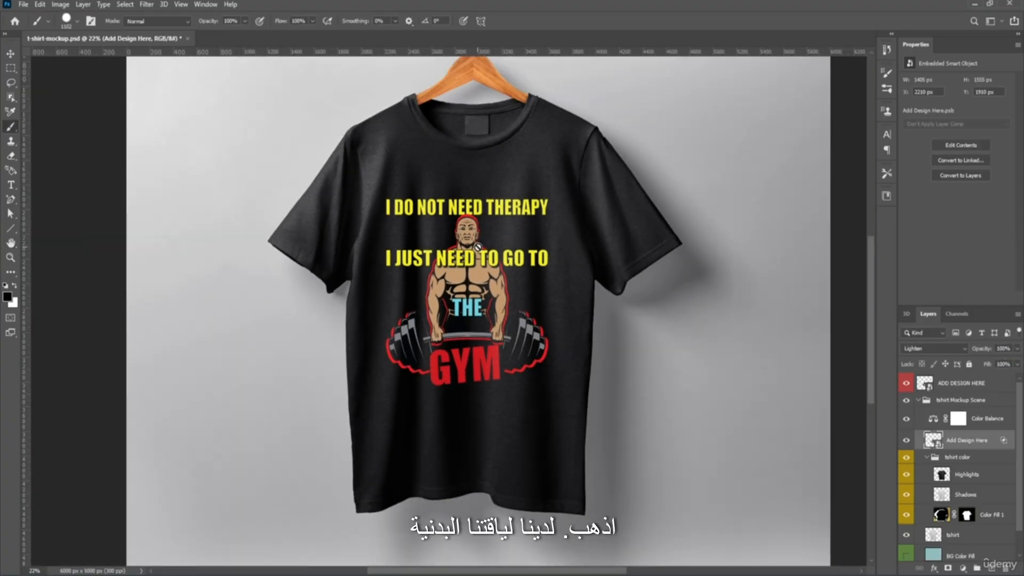
scroll(435, 301, up, 2)
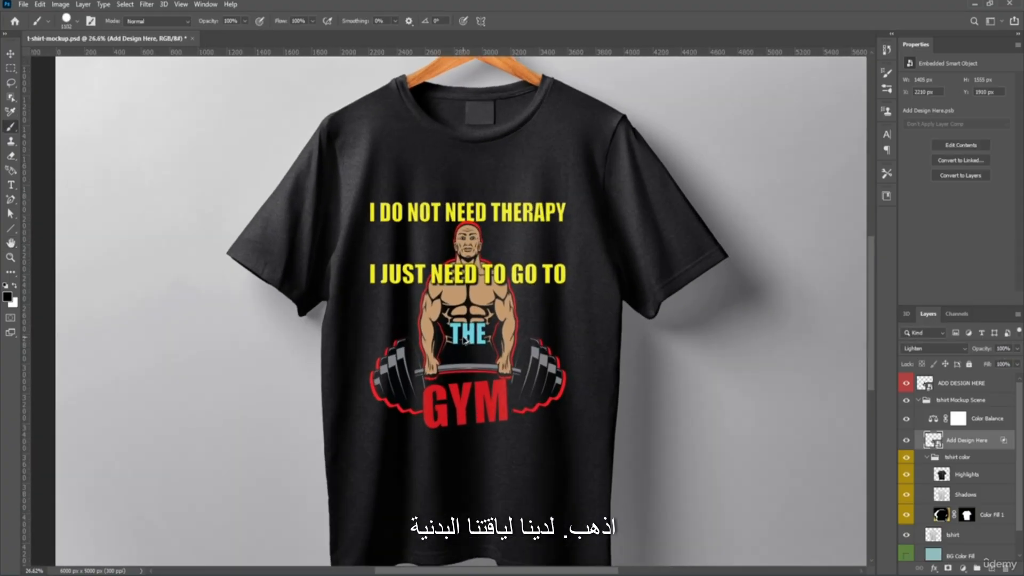
scroll(441, 356, up, 2)
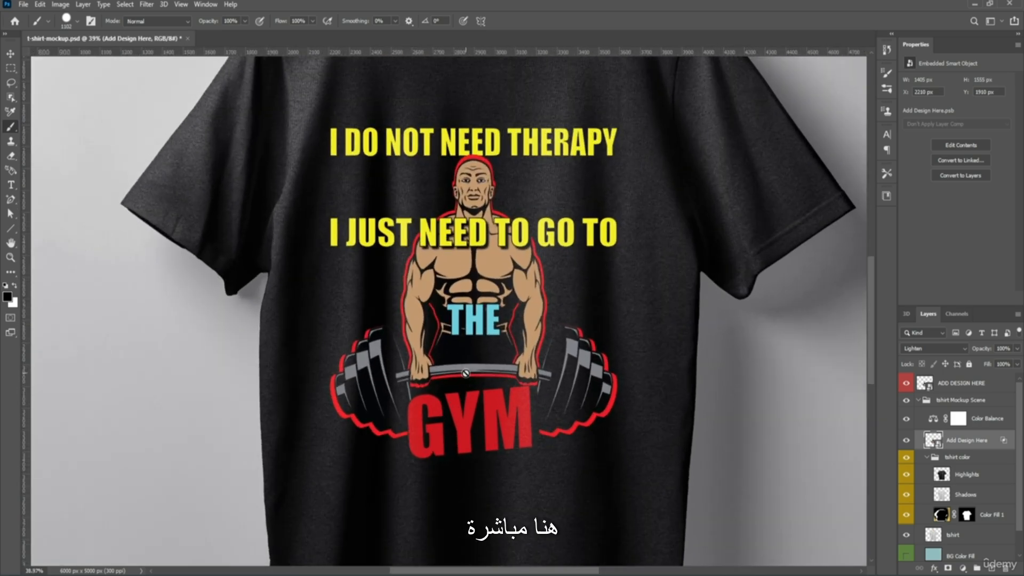
scroll(466, 374, down, 2)
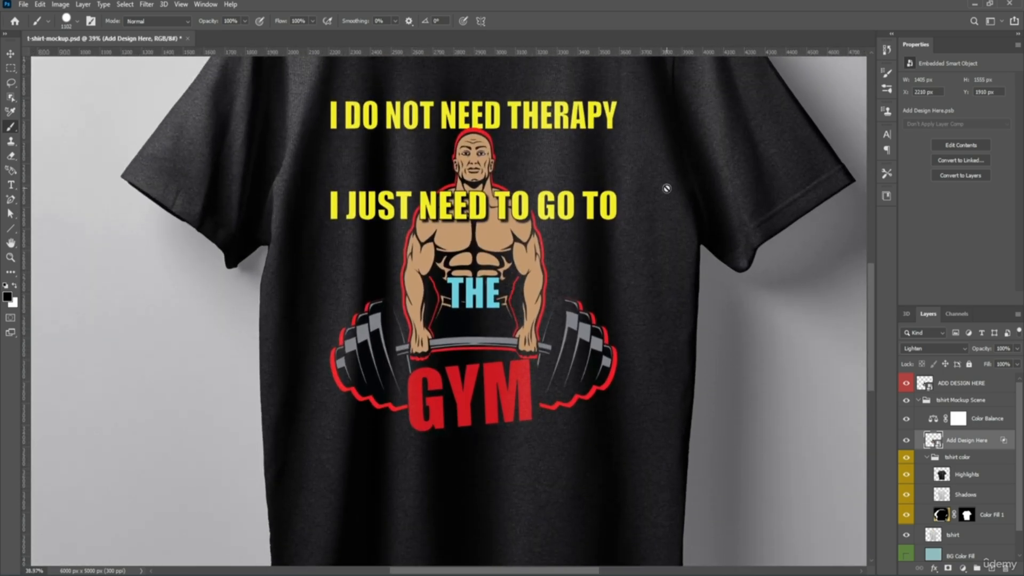
scroll(411, 216, up, 2)
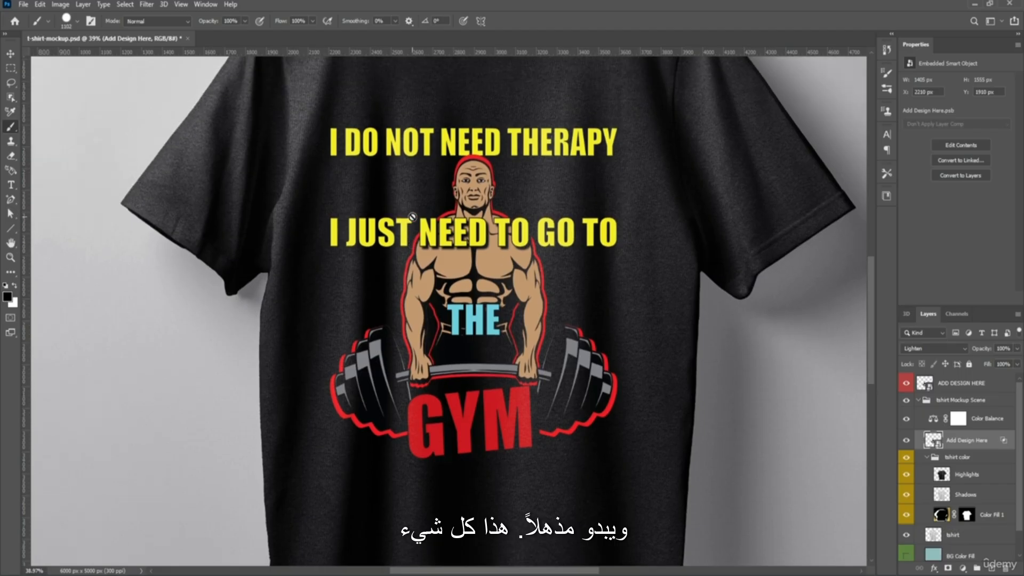